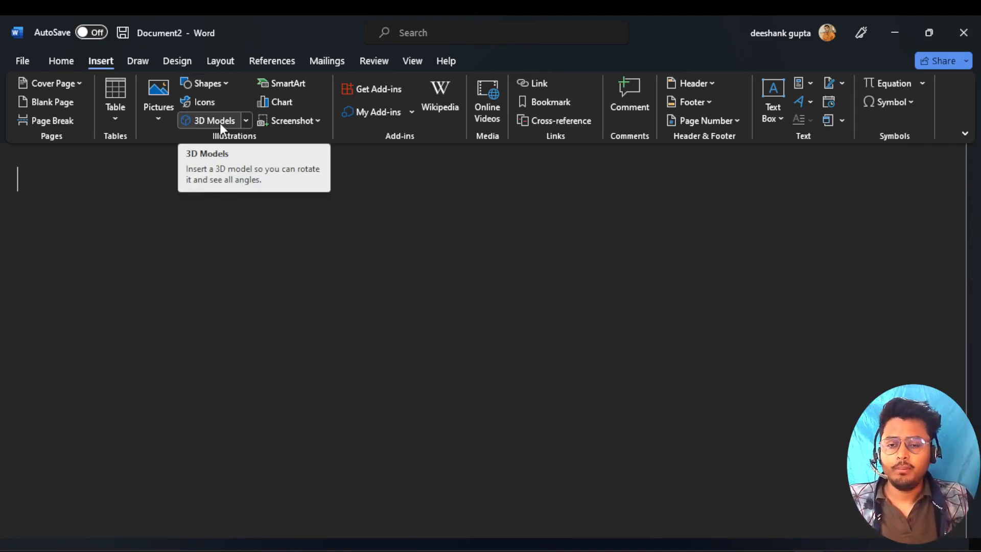
- Insert the pink lungs model from the Anatomy category of the online 3D models into the document
left_click(246, 121)
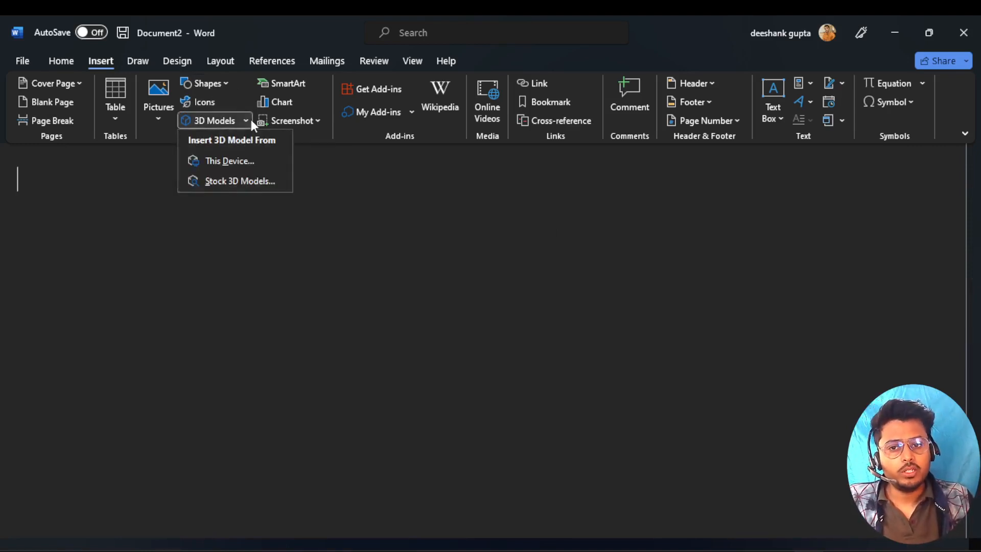
left_click(212, 118)
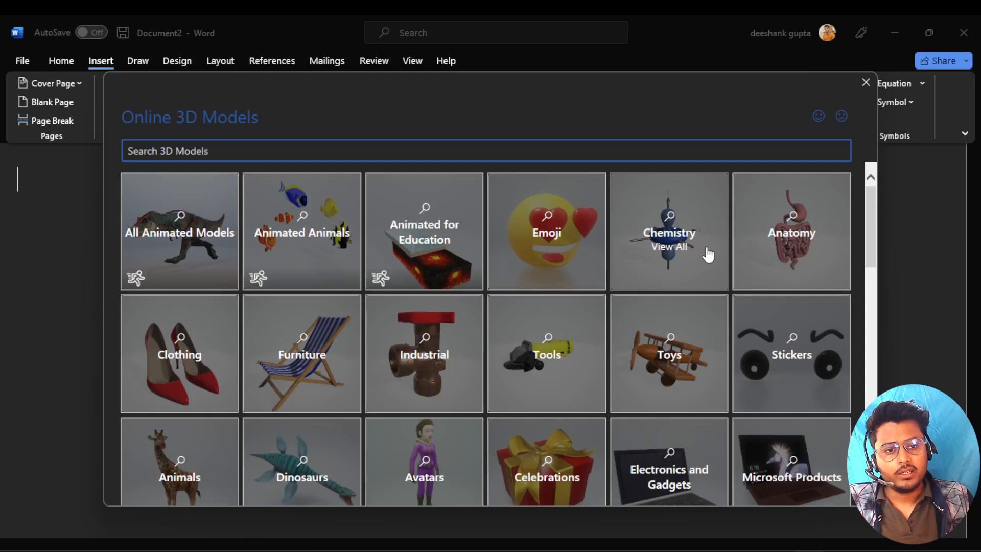
left_click(767, 244)
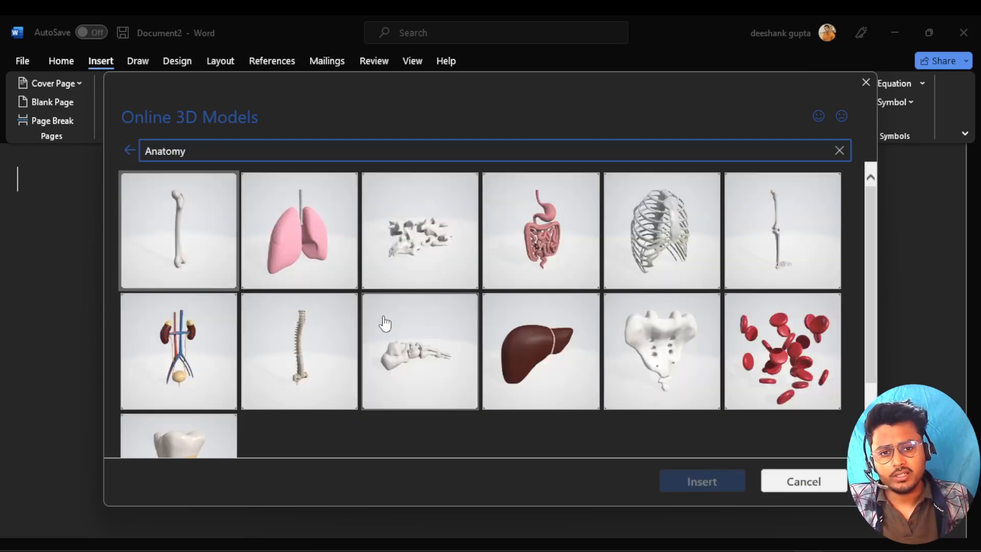
left_click(296, 252)
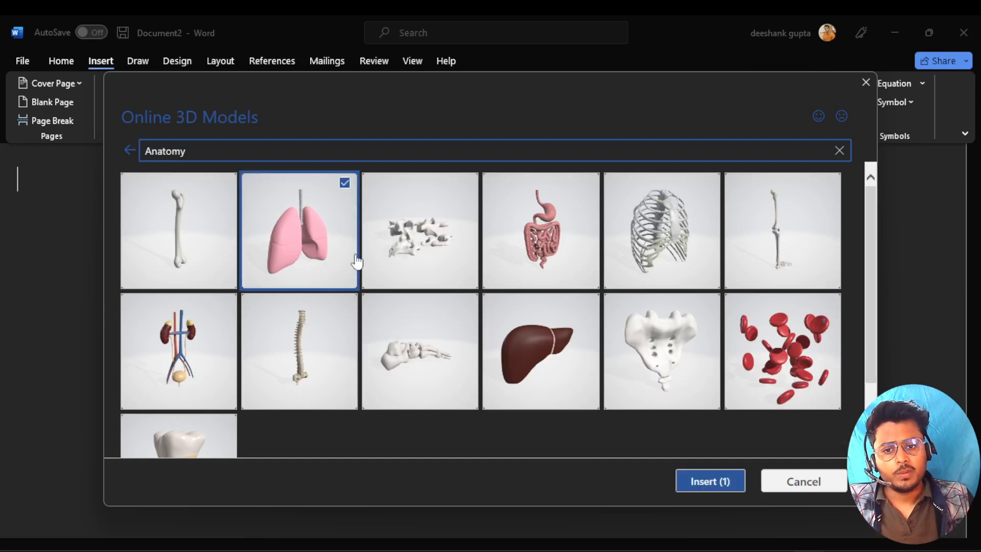
left_click(728, 480)
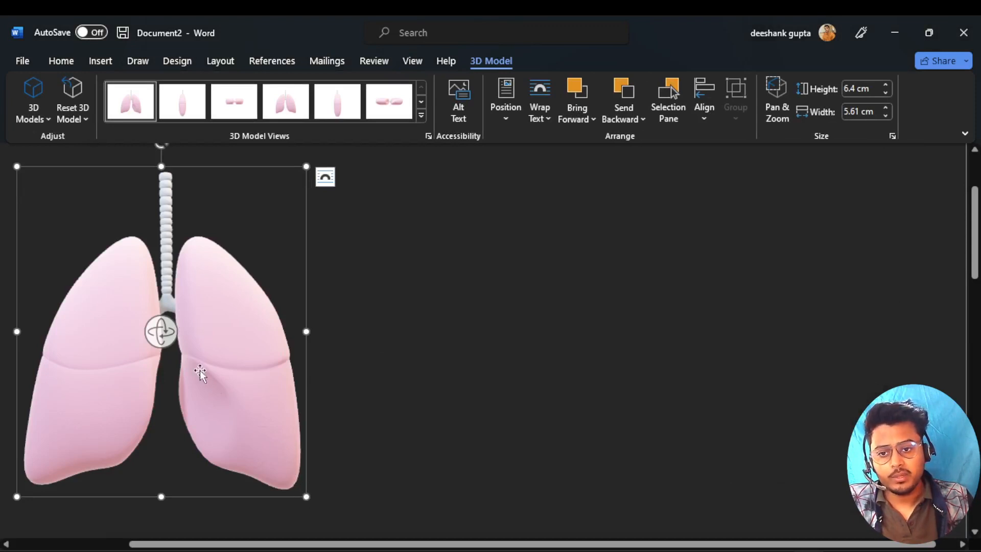
- Shift the lungs model slightly down and rotate it in 3D to a new viewing angle, leaving it deselected
mouse_move(200, 373)
left_mouse_down()
mouse_move(268, 356)
mouse_move(198, 392)
mouse_move(201, 367)
left_mouse_up()
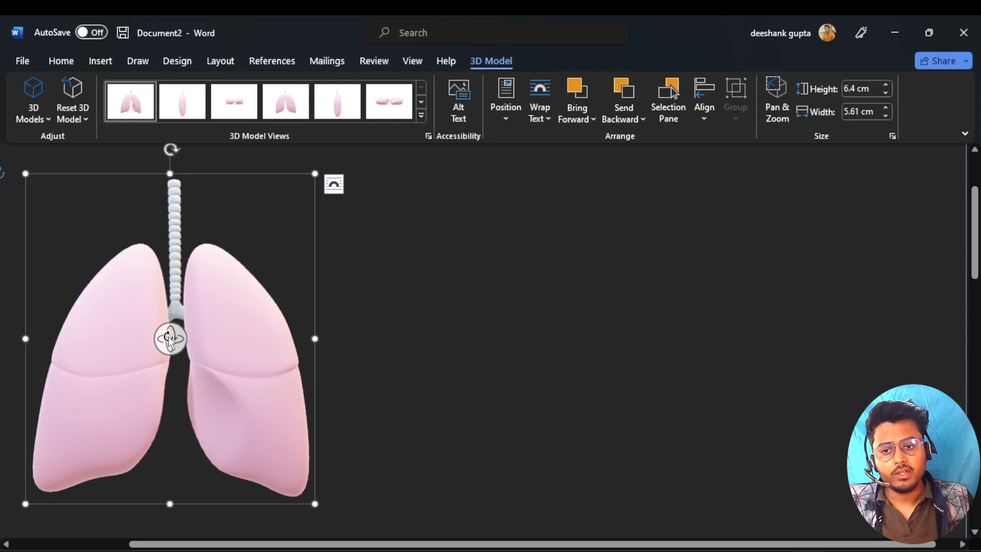
left_click_drag(181, 343, 234, 344)
scroll(388, 397, "down", 5)
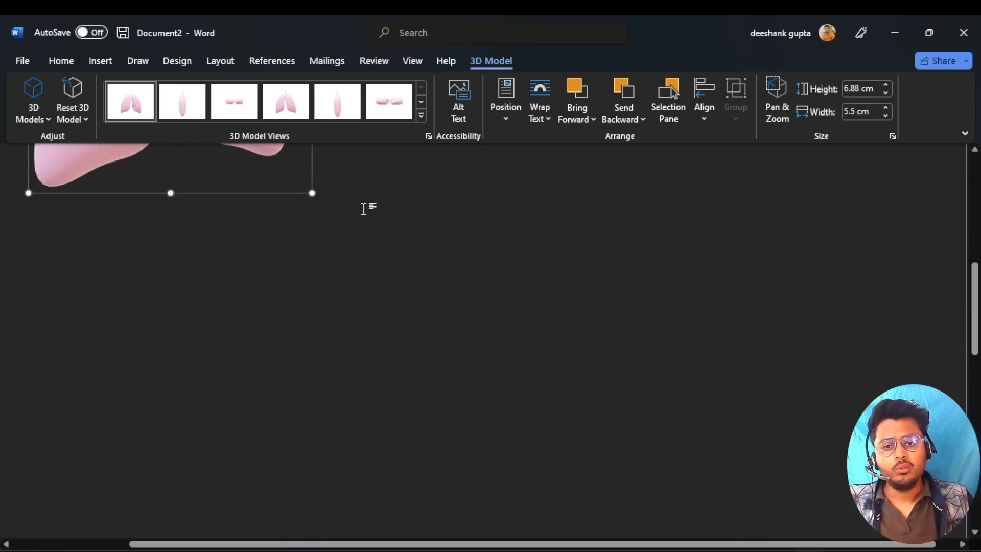
left_click(364, 209)
- Open the online 3D models library and browse the Electronics and Gadgets category
scroll(363, 208, "up", 5)
scroll(219, 276, "down", 7)
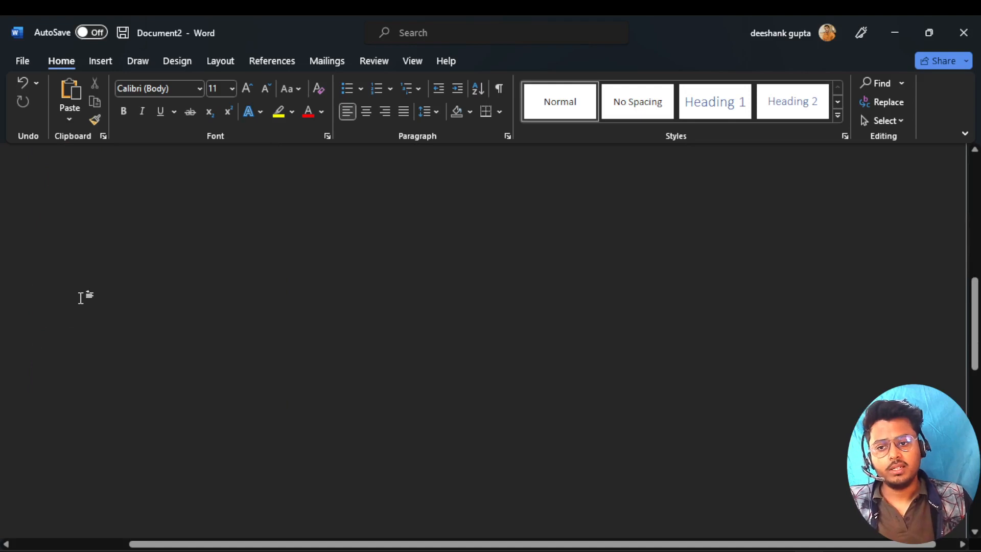
left_click(102, 63)
left_click(207, 122)
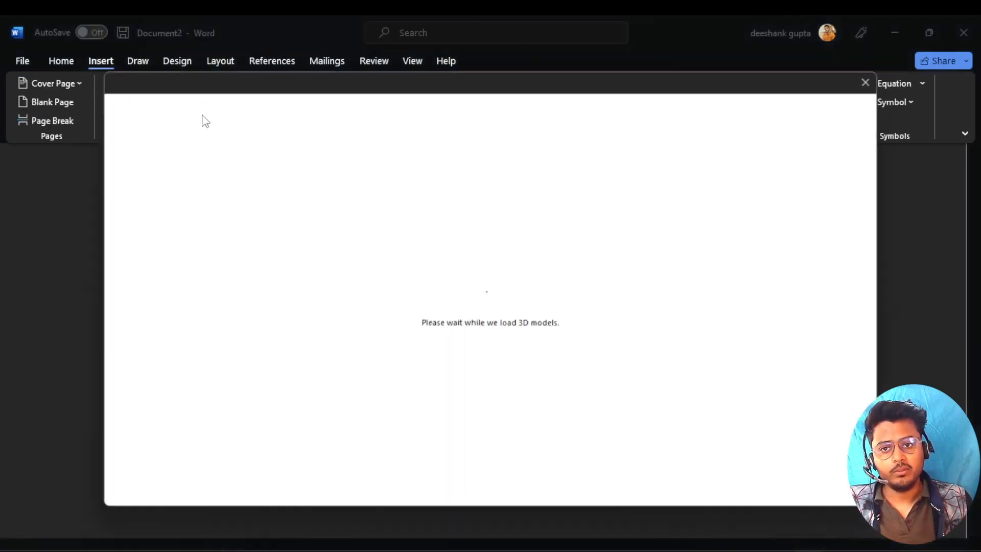
scroll(427, 371, "down", 2)
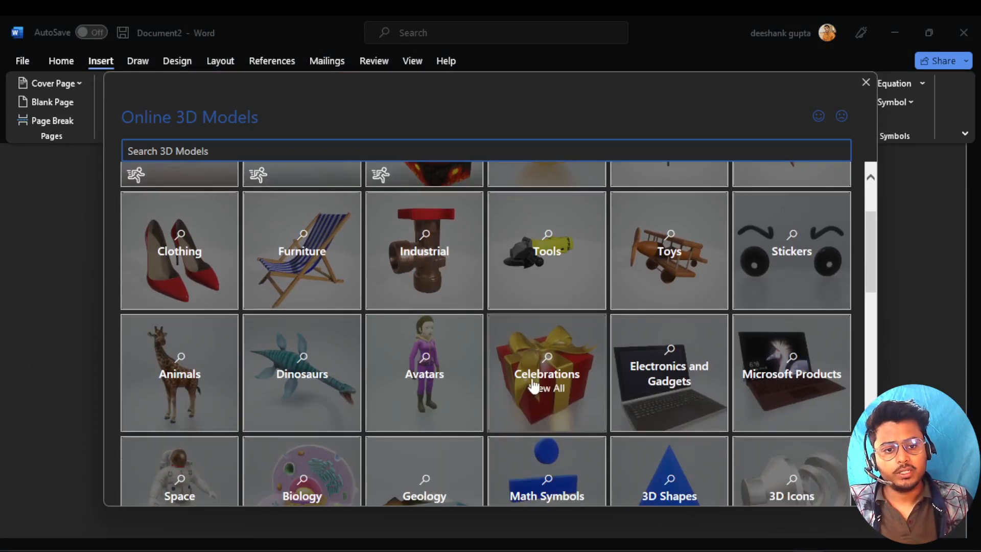
left_click(681, 389)
scroll(532, 347, "down", 4)
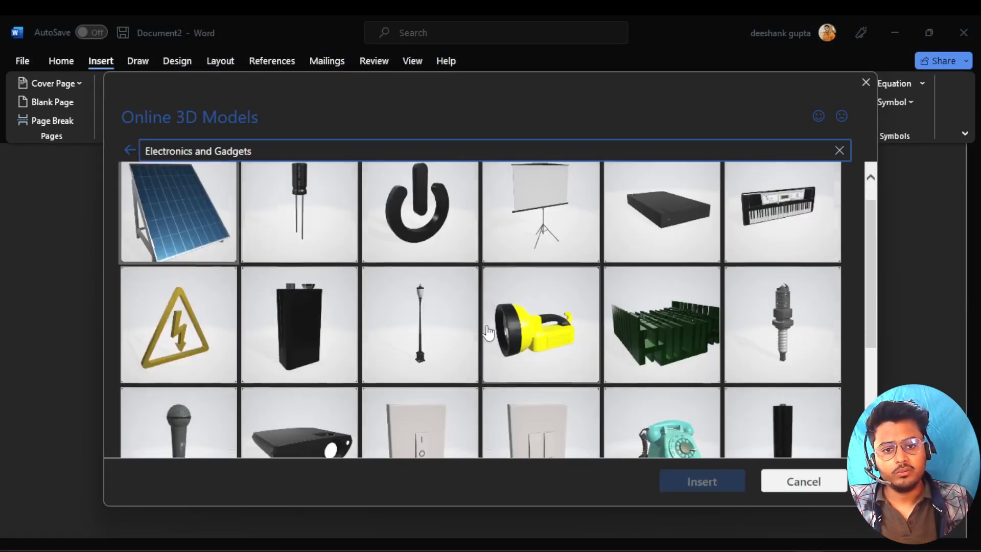
scroll(459, 337, "up", 3)
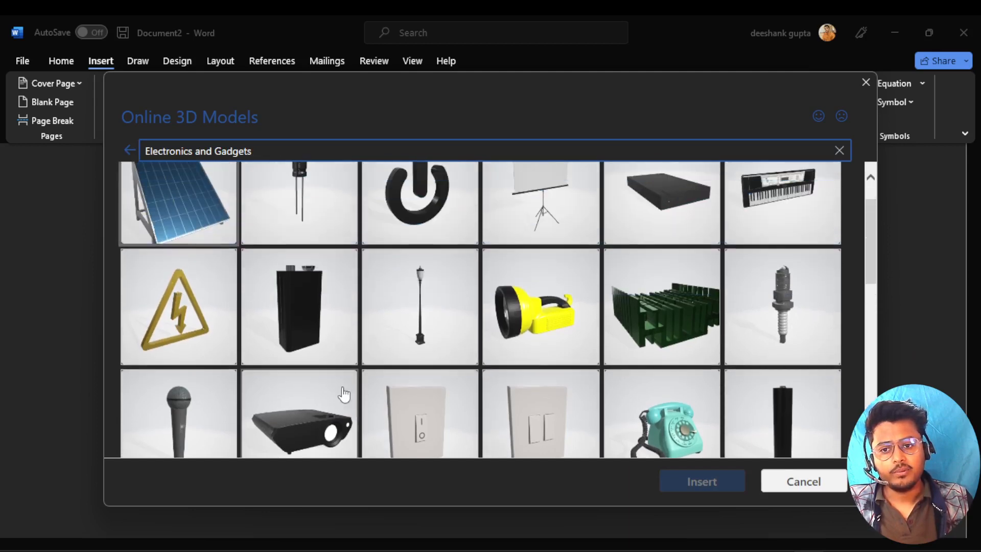
scroll(266, 327, "up", 1)
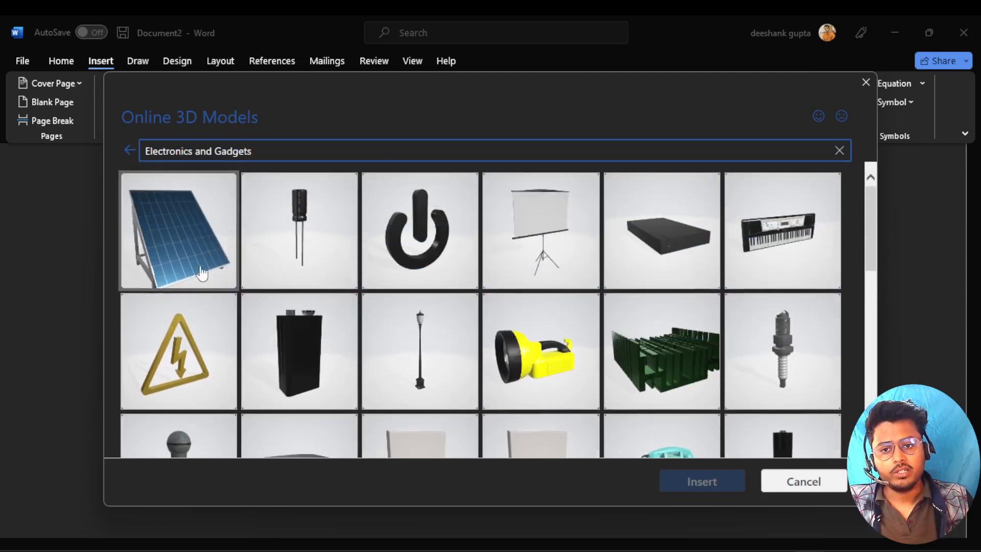
- Mark the solar panel, power symbol and yellow flashlight models for insertion, leaving the capacitor unselected
left_click(179, 235)
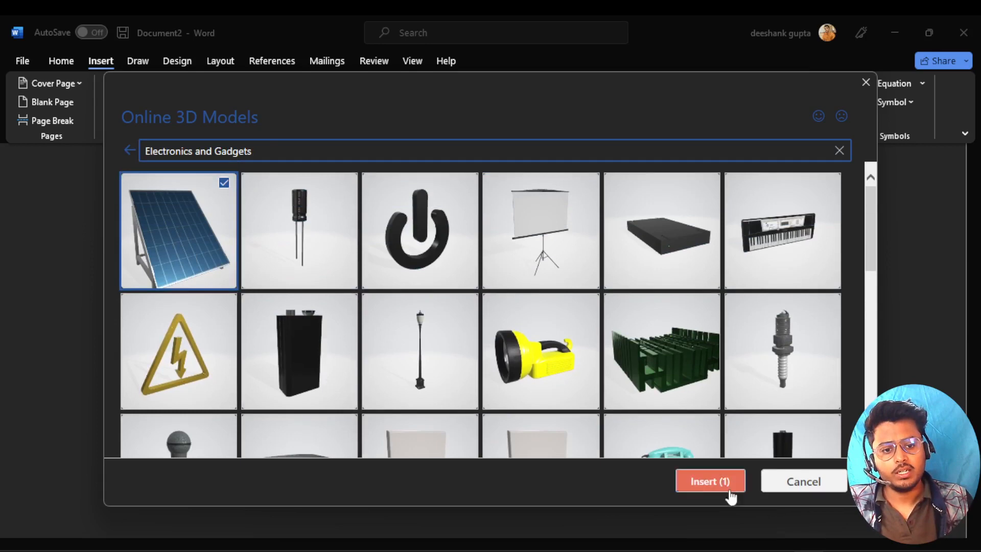
left_click(326, 255)
left_click(422, 247)
left_click(431, 252)
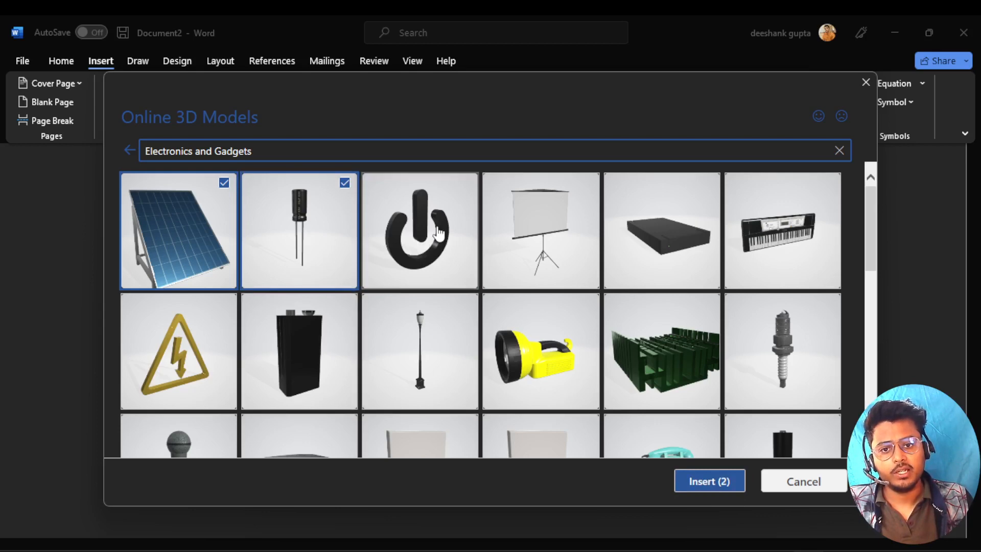
left_click(438, 233)
left_click(302, 236)
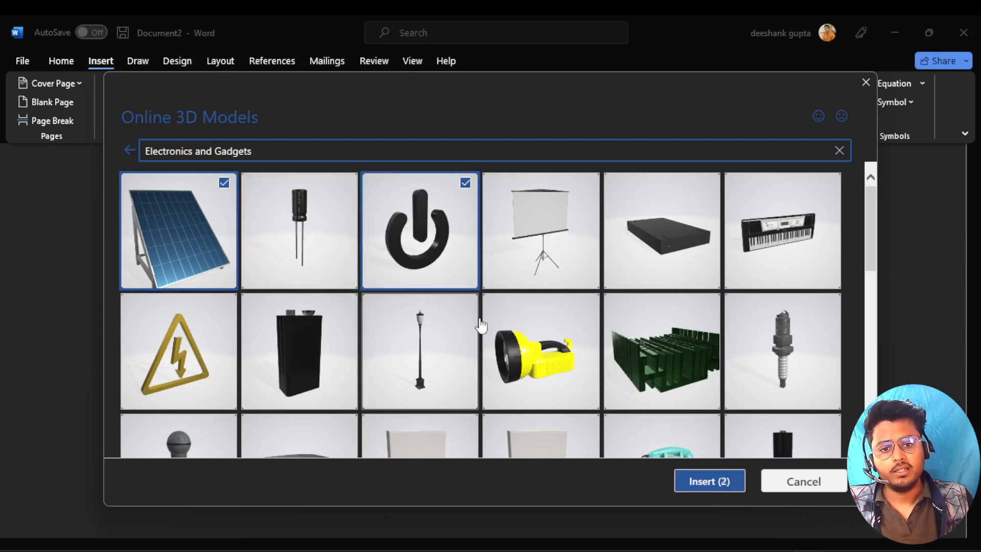
left_click(514, 362)
- Add the turquoise telephone and black projector to the selection and insert all the chosen models
scroll(517, 362, "down", 3)
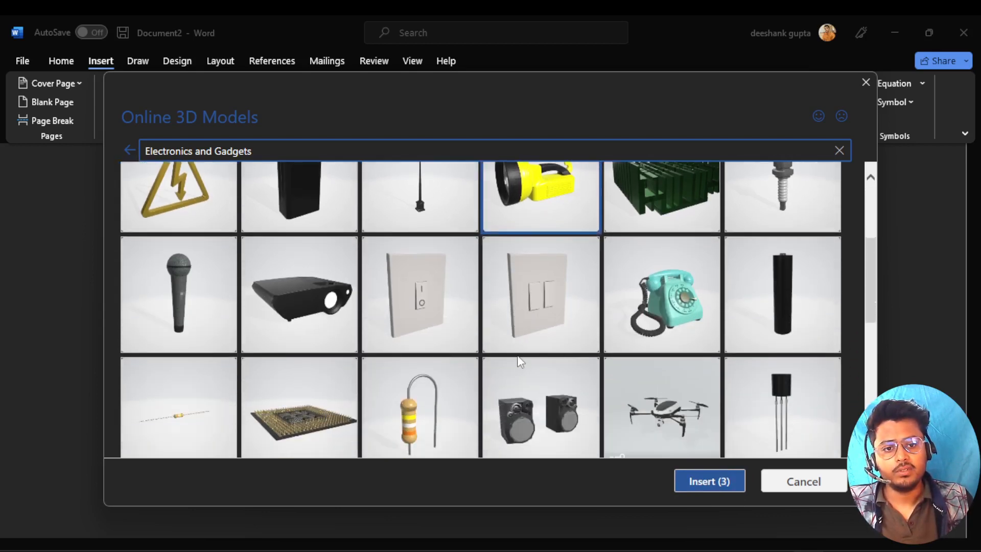
left_click(635, 310)
scroll(527, 362, "down", 3)
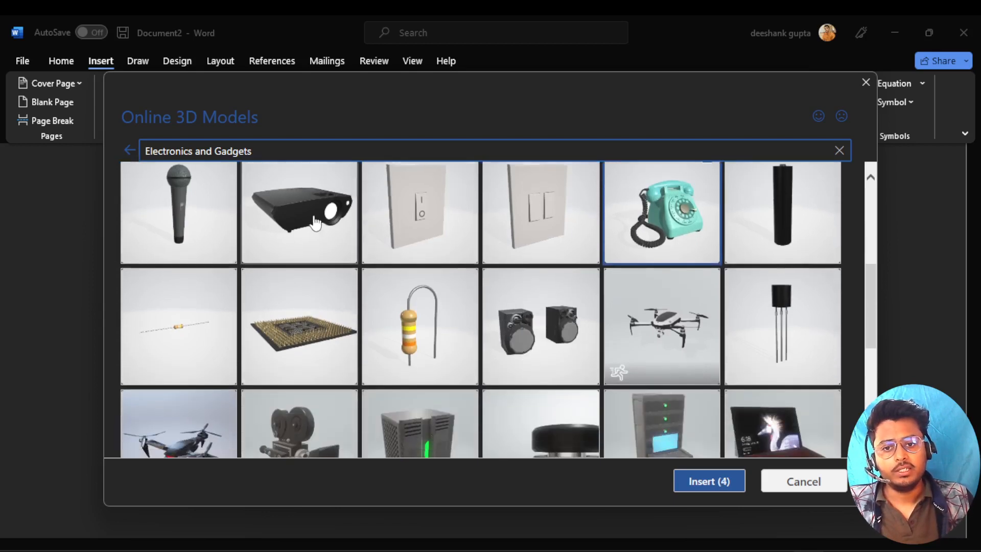
left_click(316, 224)
left_click(314, 212)
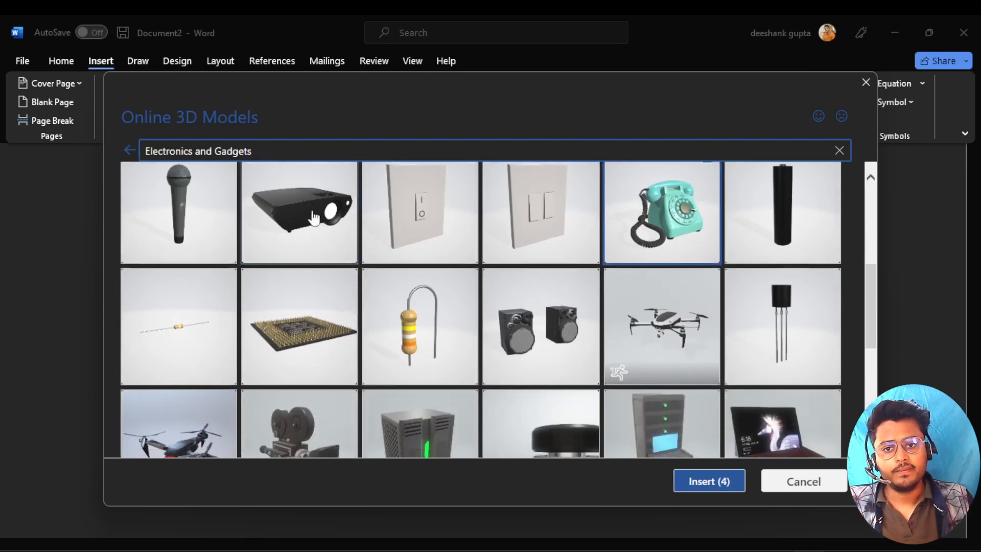
left_click(313, 230)
scroll(375, 367, "up", 6)
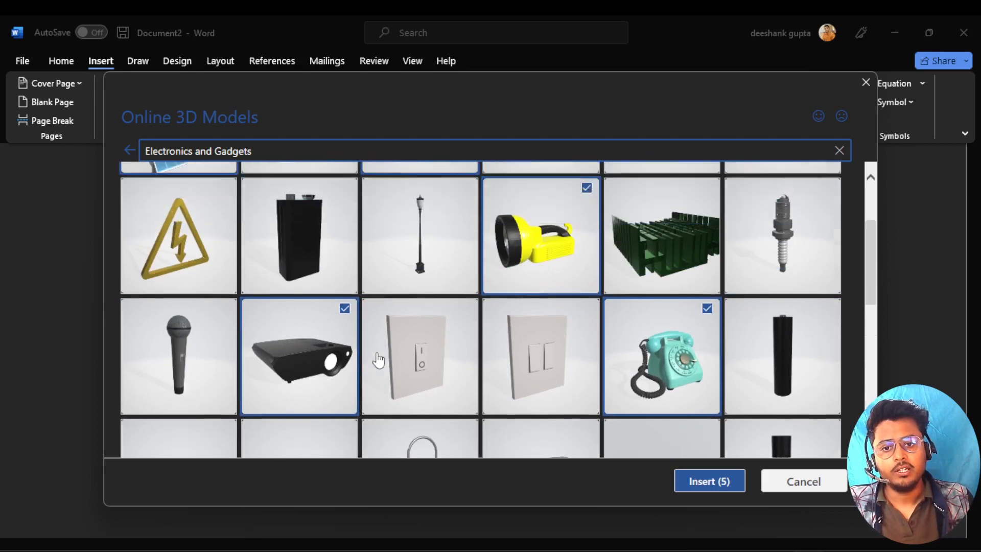
left_click(715, 482)
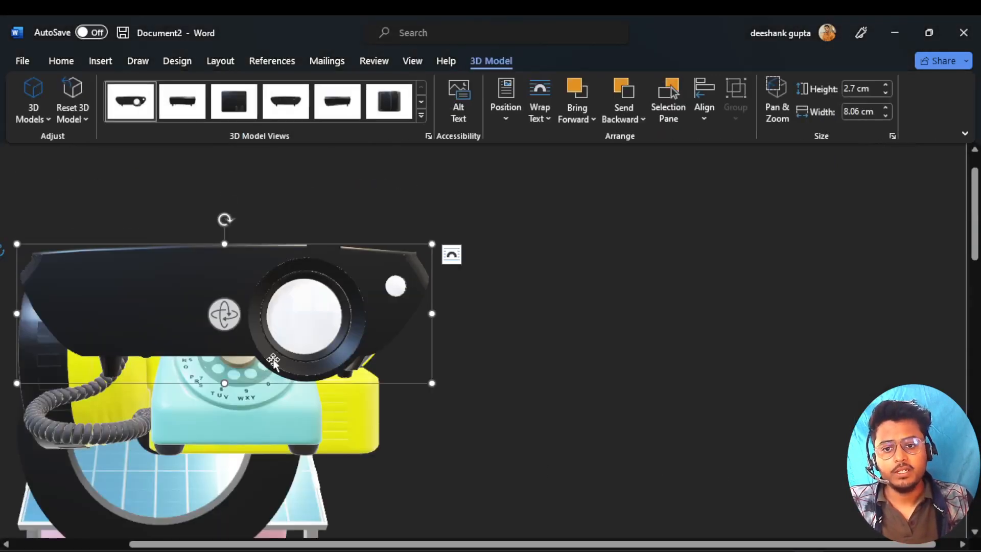
- Move the projector to the page's upper right and the telephone beneath it, away from the stacked models
left_click_drag(276, 327, 749, 289)
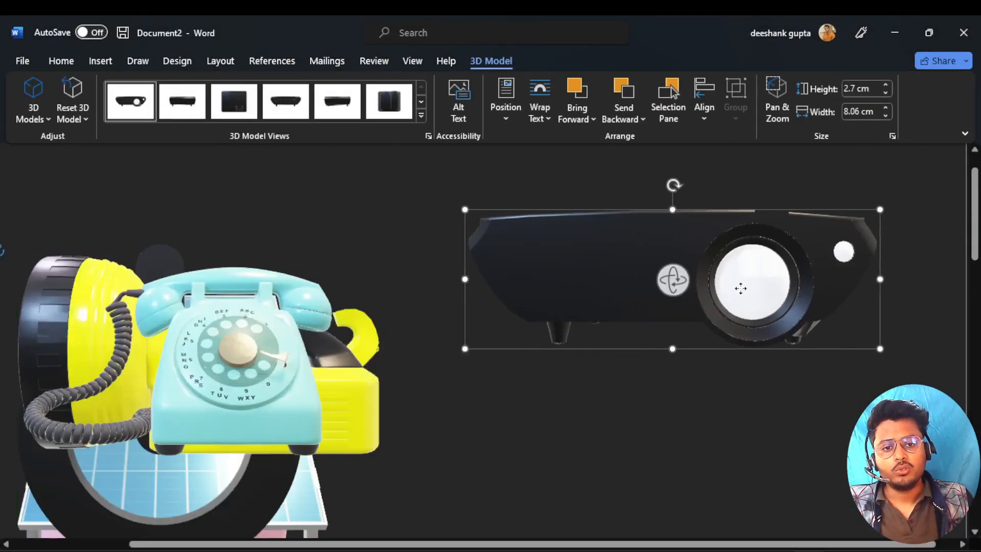
left_click_drag(231, 351, 665, 424)
scroll(659, 424, "down", 3)
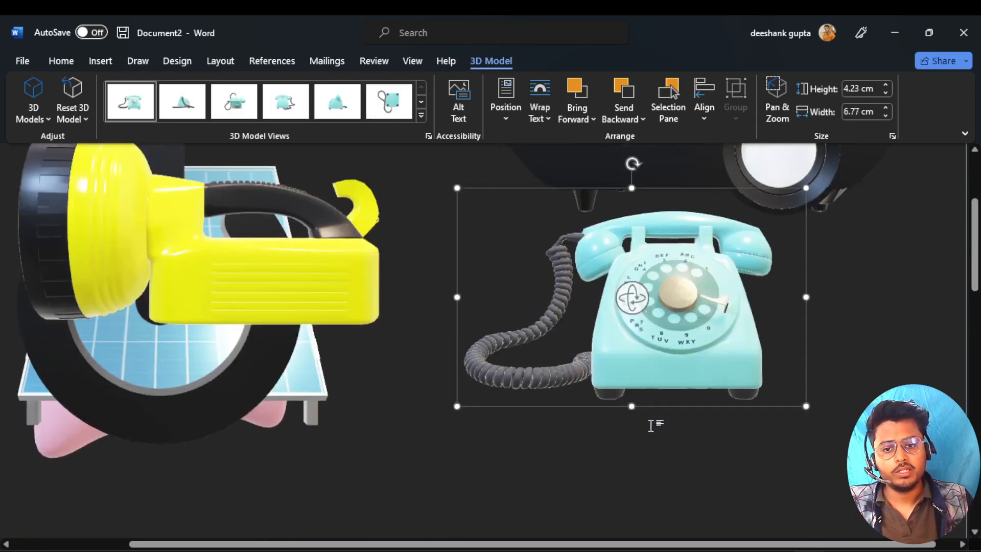
- Shrink the telephone to about 2.82 cm high by 4.52 cm wide and shift the projector slightly up and left
scroll(647, 419, "down", 2)
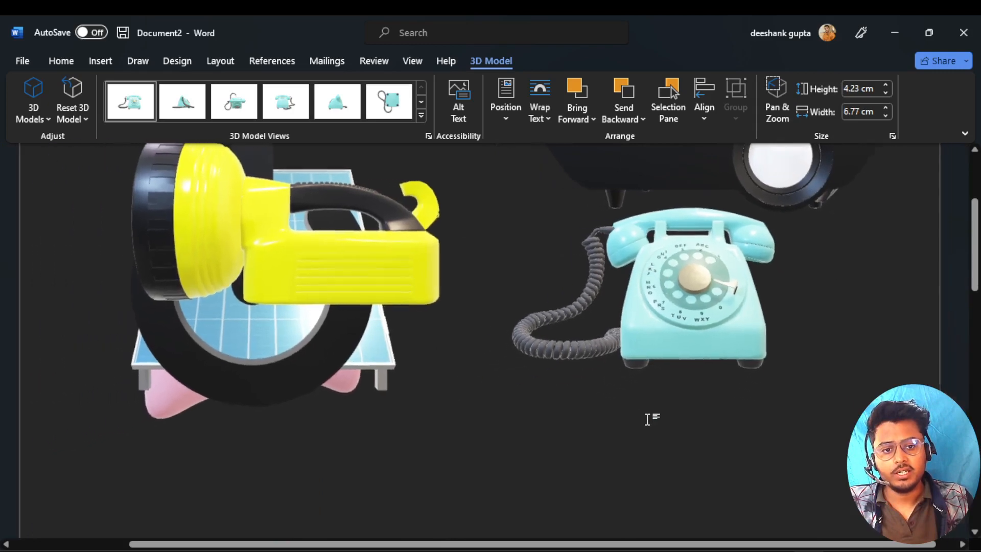
scroll(647, 419, "up", 3)
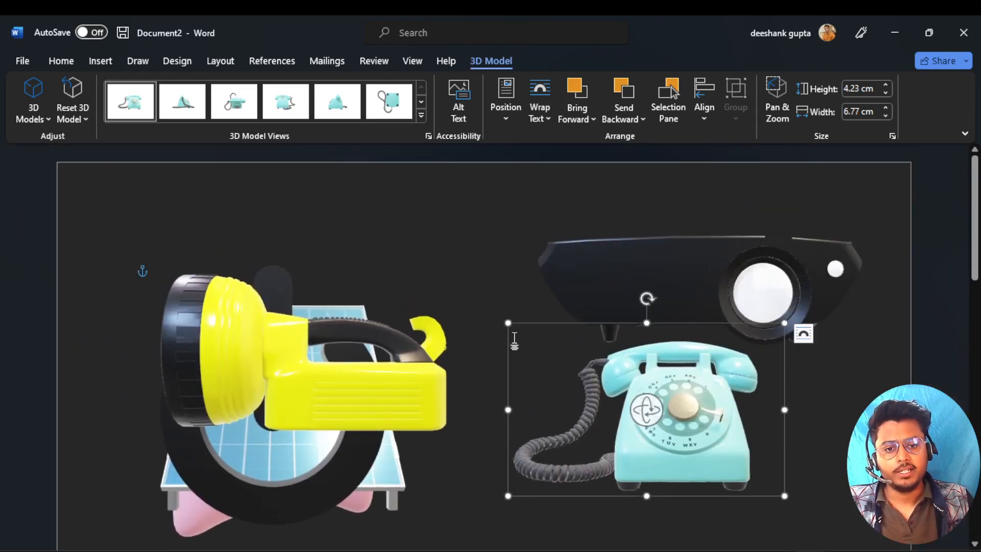
left_click_drag(508, 323, 601, 381)
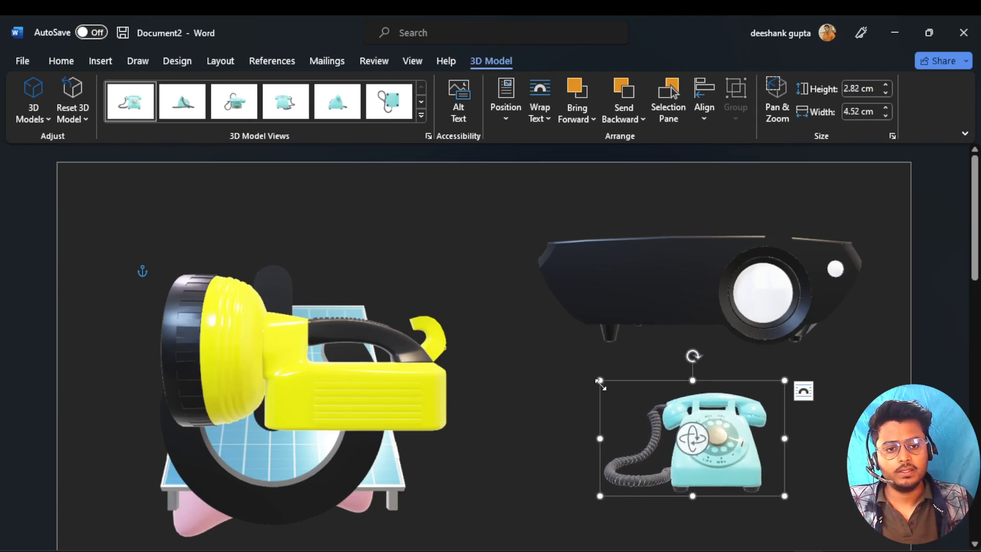
left_click_drag(643, 295, 618, 259)
- Move the yellow flashlight off the stacked models to the middle of the page and reduce its size
left_click_drag(253, 378, 226, 275)
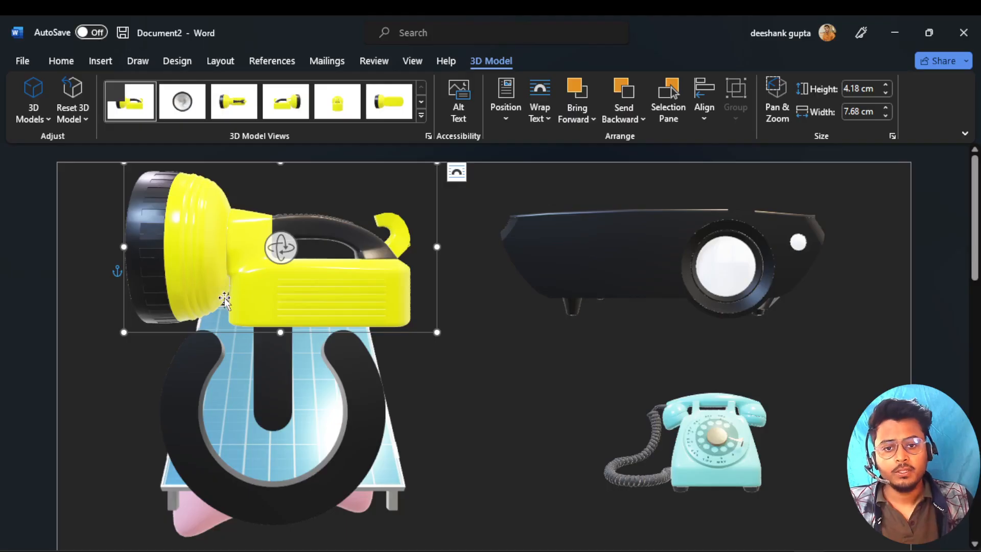
left_click_drag(284, 298, 456, 397)
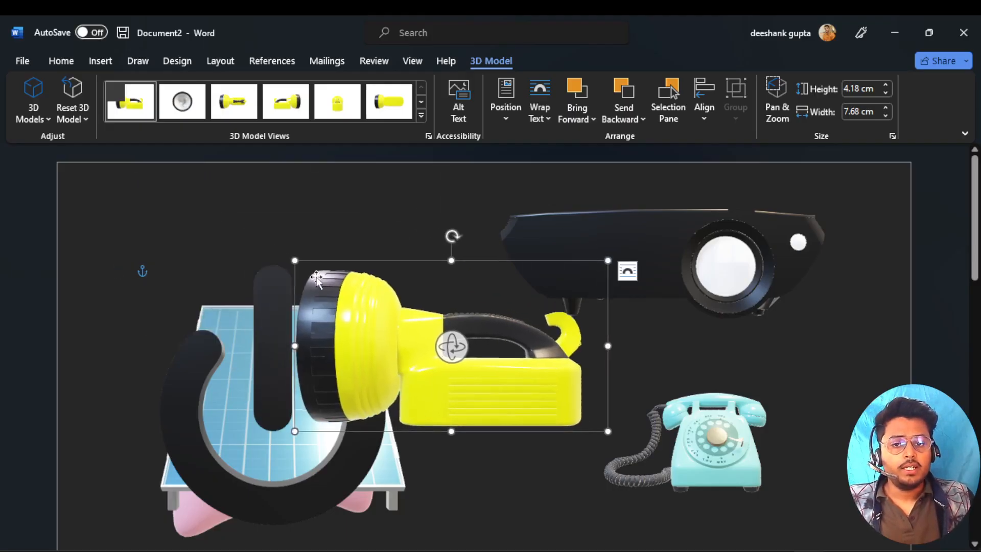
left_click_drag(294, 262, 396, 315)
- Shrink the power symbol to about 4.16 cm by 3.61 cm and move it to the page's upper-left corner
left_click(289, 376)
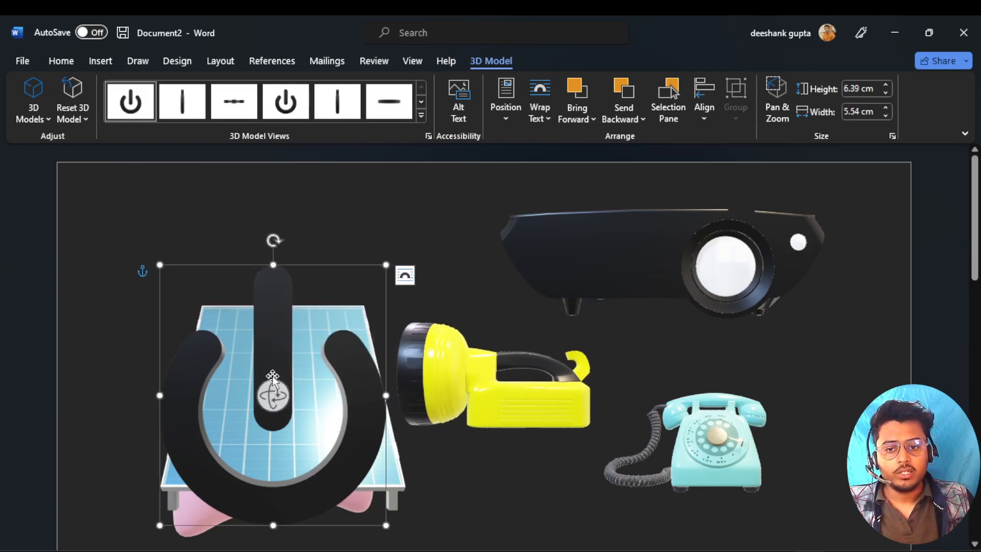
left_click_drag(160, 266, 271, 354)
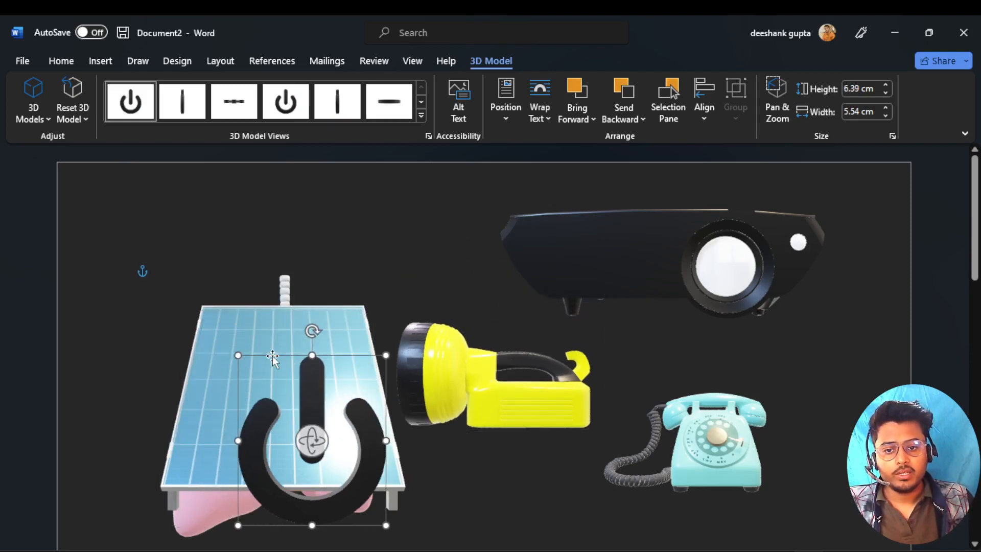
left_click_drag(305, 392, 138, 184)
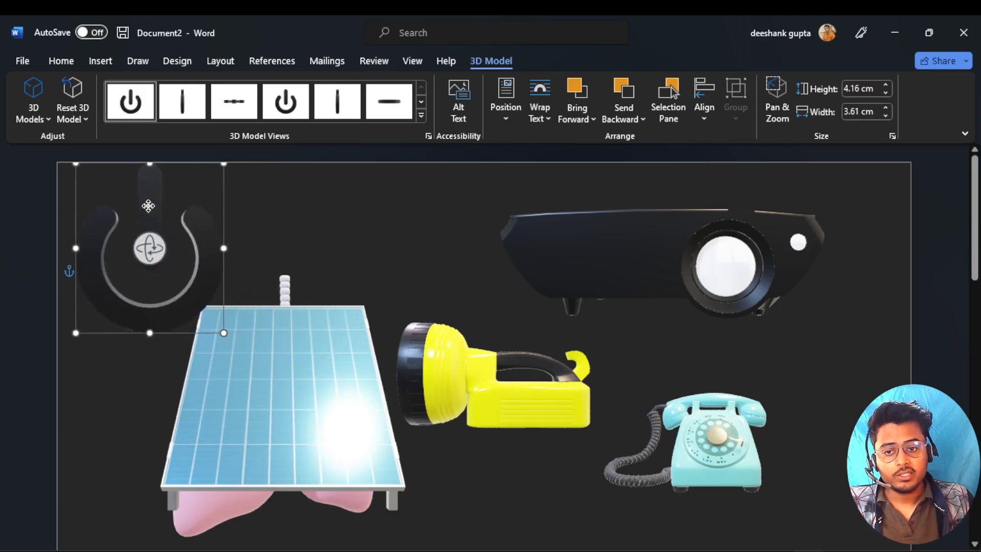
- Move the solar panel off the lungs to the empty middle area below the other models
scroll(260, 283, "down", 3)
scroll(260, 283, "down", 1)
left_click(267, 234)
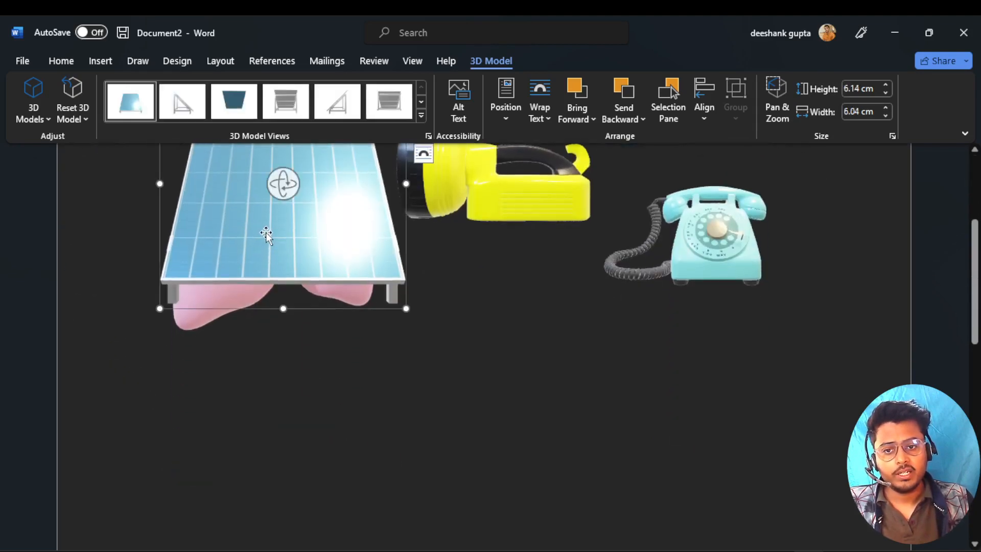
left_click_drag(267, 234, 497, 529)
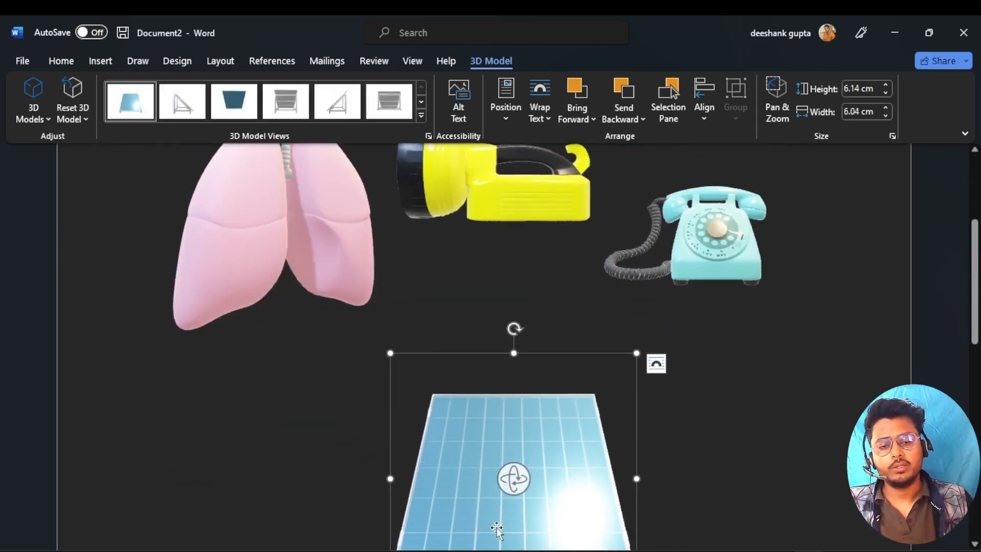
- Try two sideways 3D rotations on the lungs model and reset the model to its default orientation after each
scroll(459, 510, "up", 4)
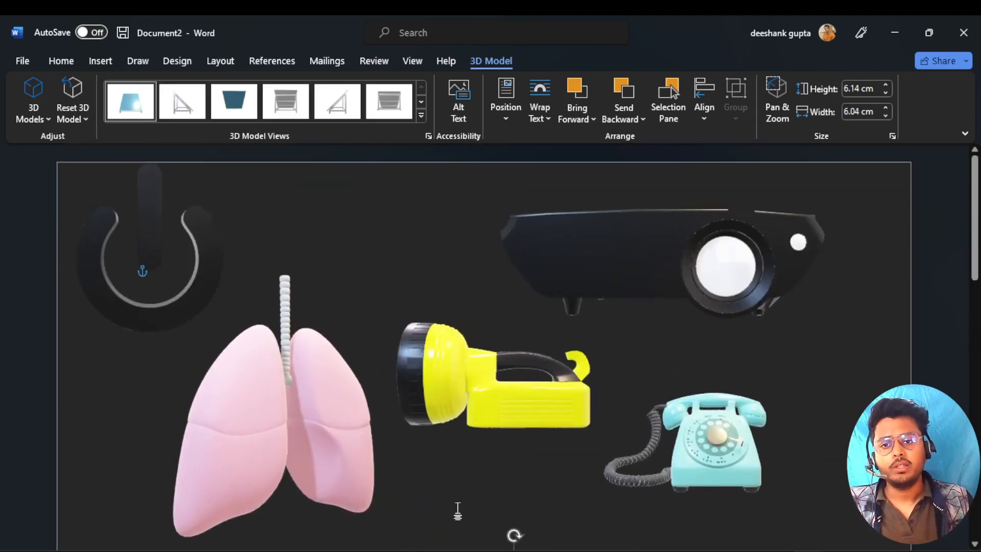
left_click(186, 306)
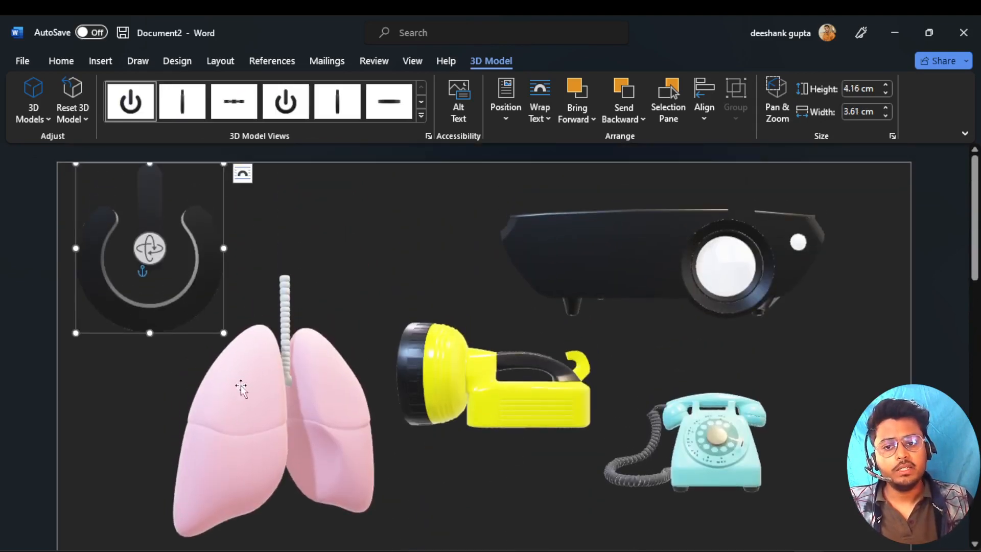
left_click(247, 402)
left_click(446, 393)
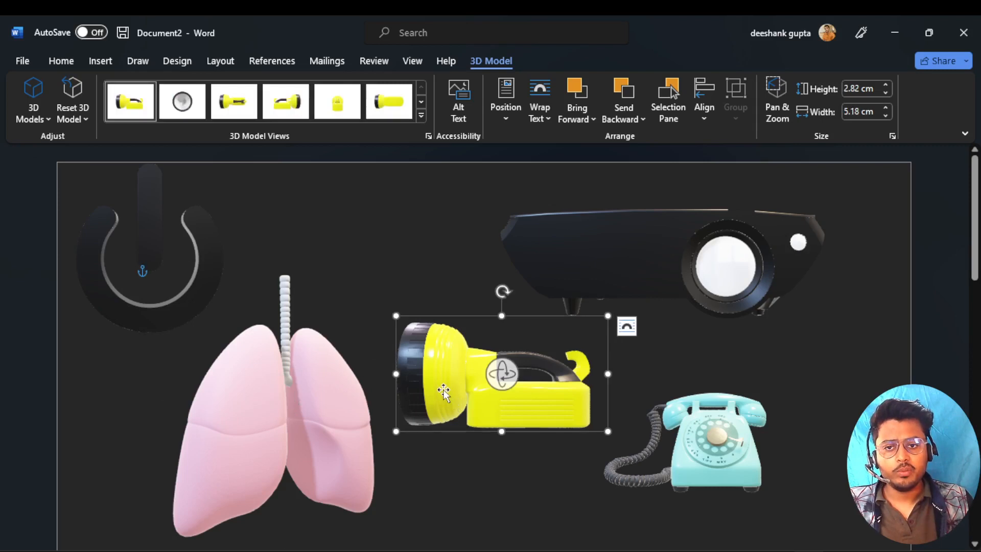
left_click(229, 421)
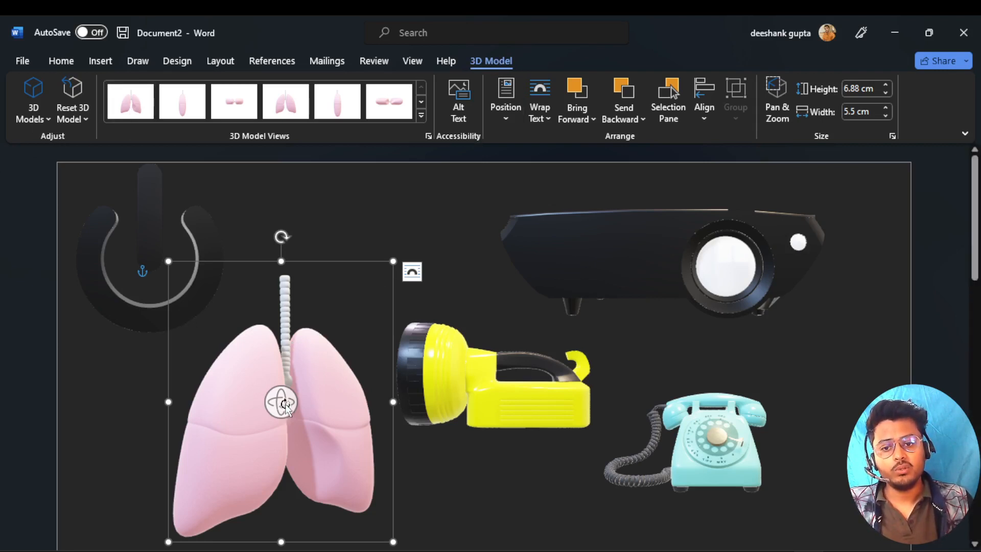
left_click_drag(285, 403, 327, 394)
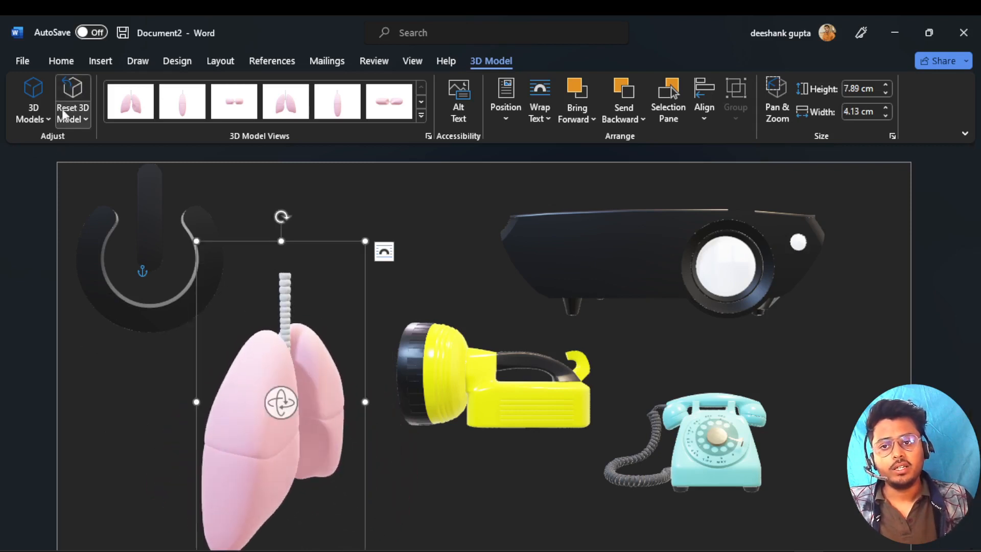
left_click(72, 89)
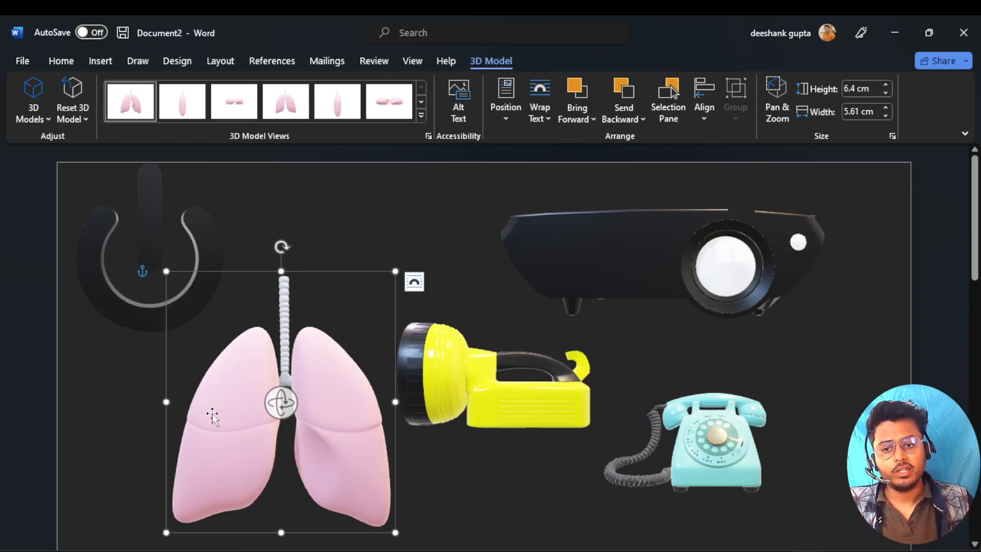
left_click_drag(284, 406, 173, 388)
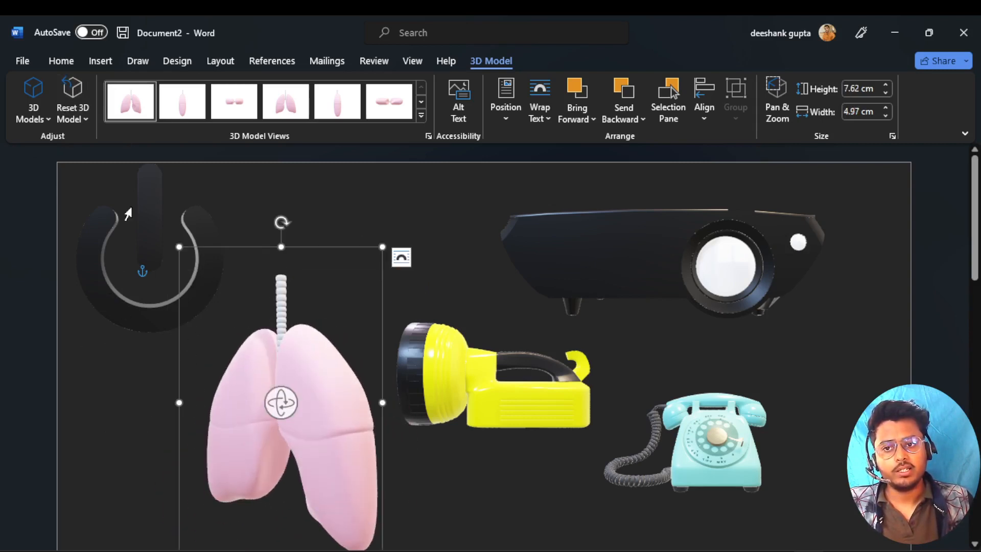
left_click(77, 99)
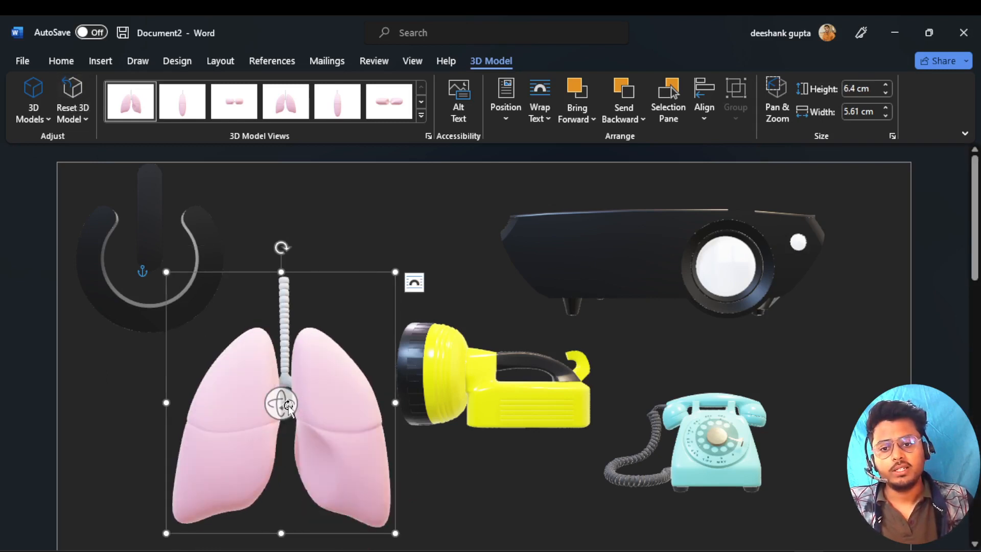
- Delete the power symbol and move the lungs into the page's upper-left corner in its place
left_click_drag(295, 347, 228, 419)
left_click(139, 249)
key("Delete")
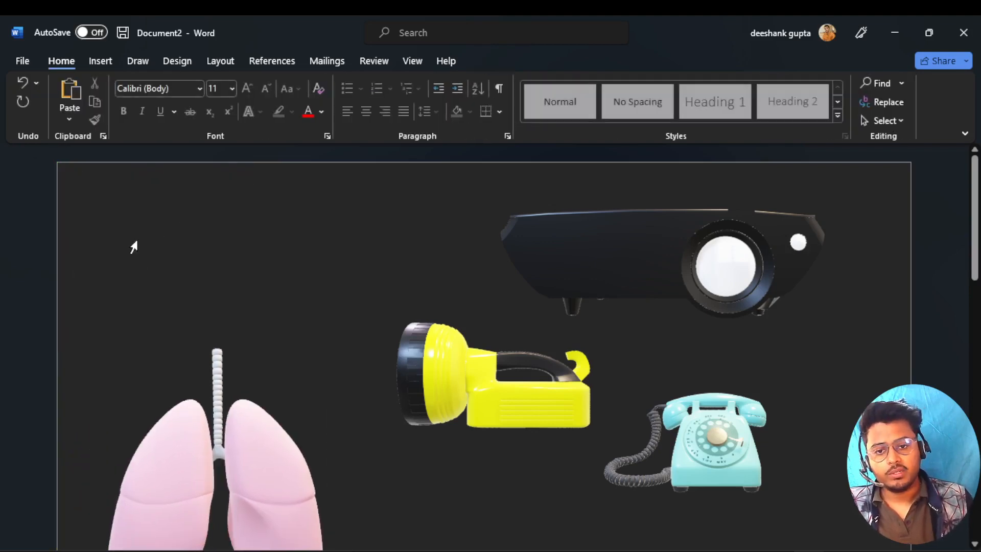
left_click_drag(247, 476, 239, 312)
- Delete the yellow flashlight model from the middle of the page
left_click(709, 424)
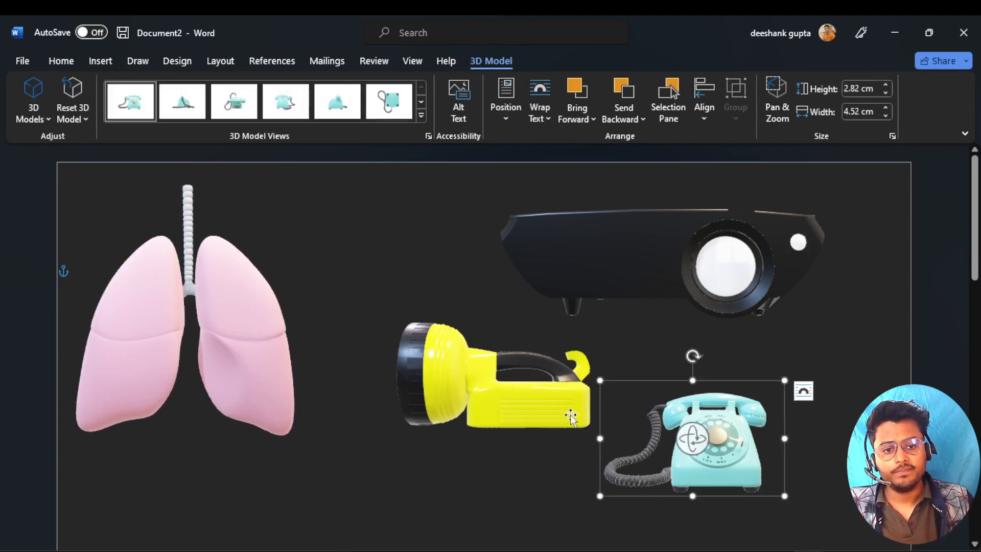
left_click(557, 403)
key("Delete")
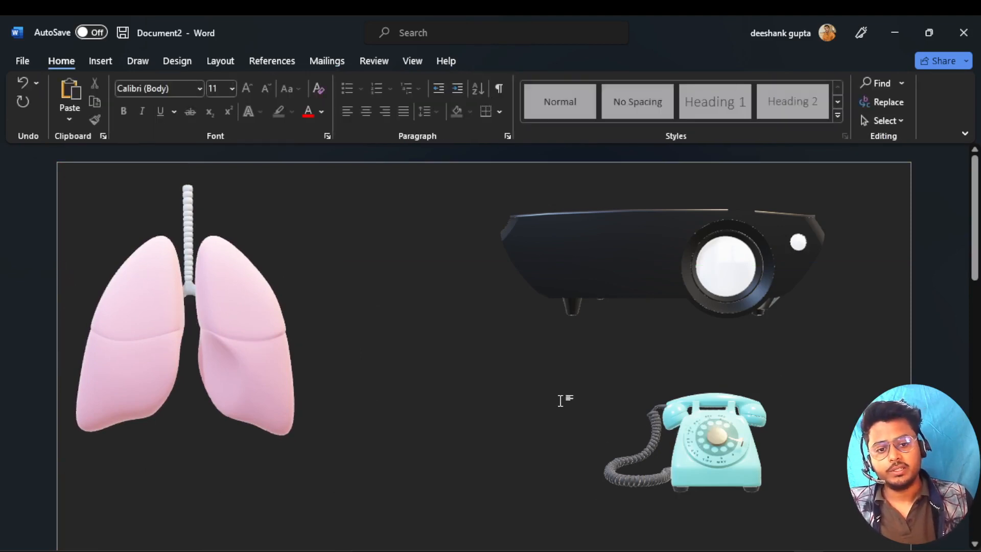
- Rotate the solar panel in 3D to a side angle that shows its supporting frame and legs
scroll(562, 400, "down", 2)
scroll(562, 400, "down", 3)
left_click(562, 400)
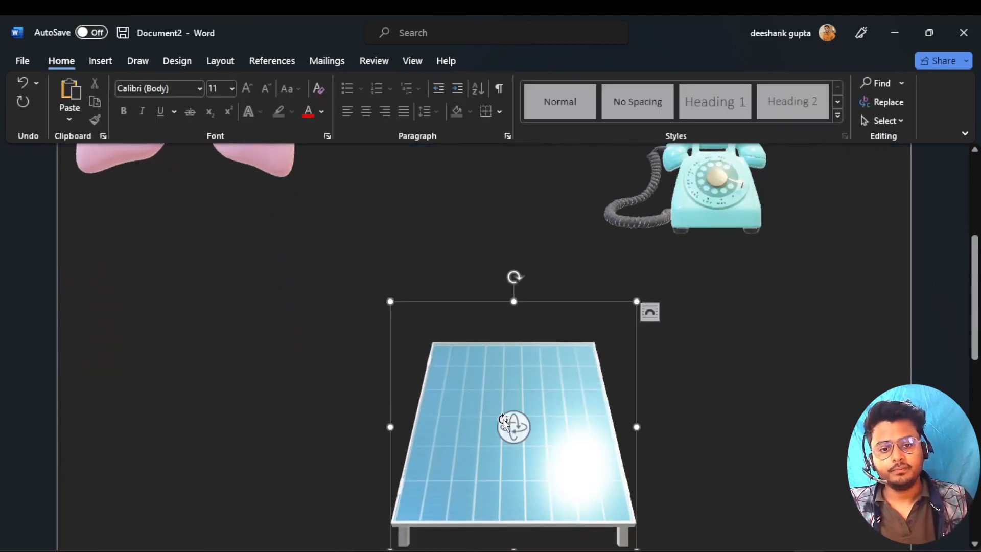
left_click_drag(512, 421, 638, 438)
- Turn the projector slightly in 3D and move it to the page's left edge, just below the lungs
scroll(638, 438, "up", 5)
left_click(717, 263)
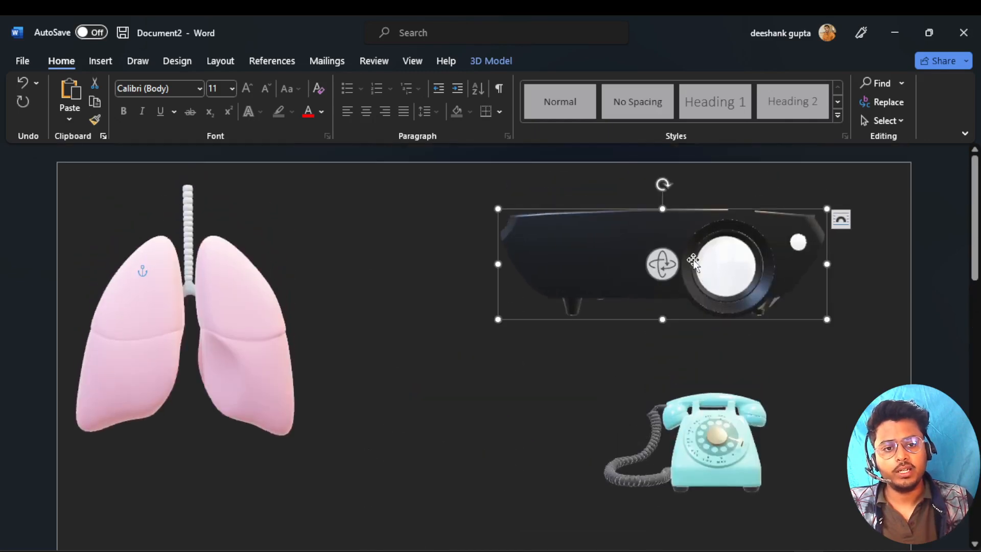
left_click_drag(663, 264, 706, 273)
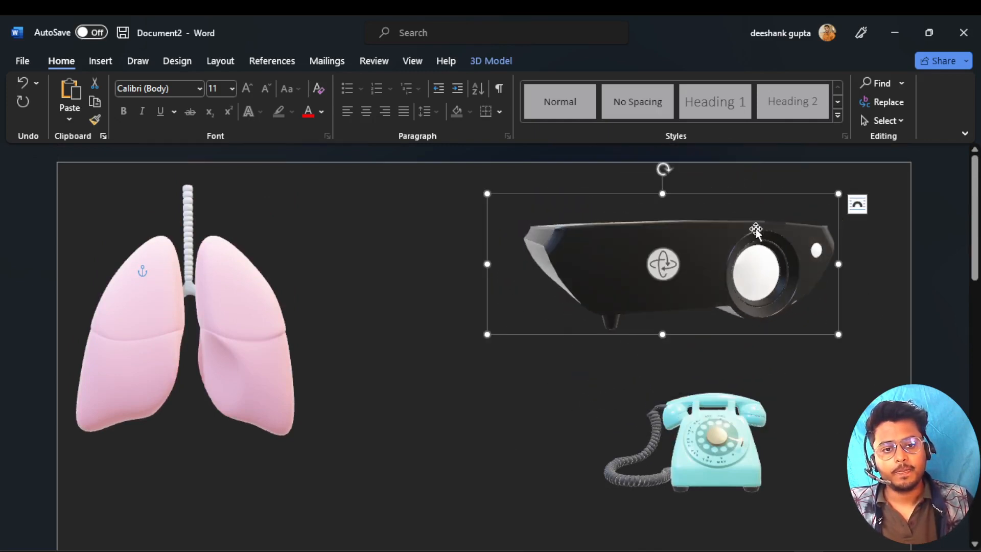
left_click_drag(756, 229, 286, 531)
scroll(228, 329, "down", 5)
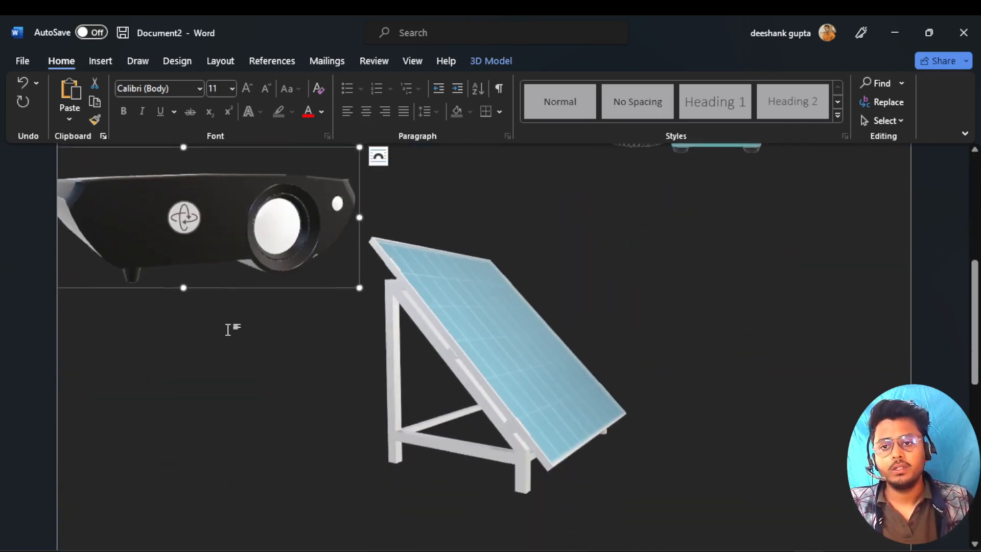
- Try a slight rotation and the side preset view on the lungs, and apply the angled preset view showing both lungs from one side
scroll(268, 341, "up", 6)
left_click(244, 316)
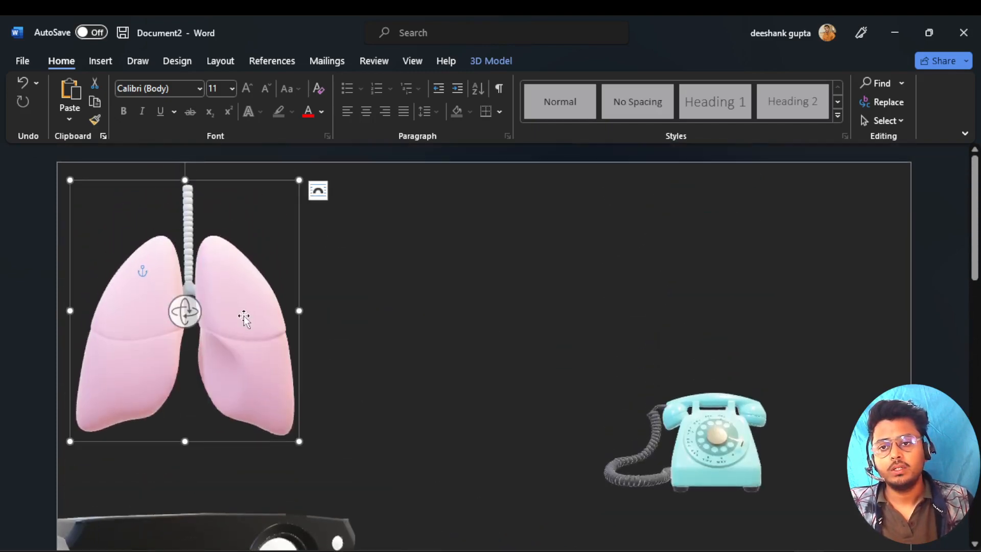
left_click(498, 65)
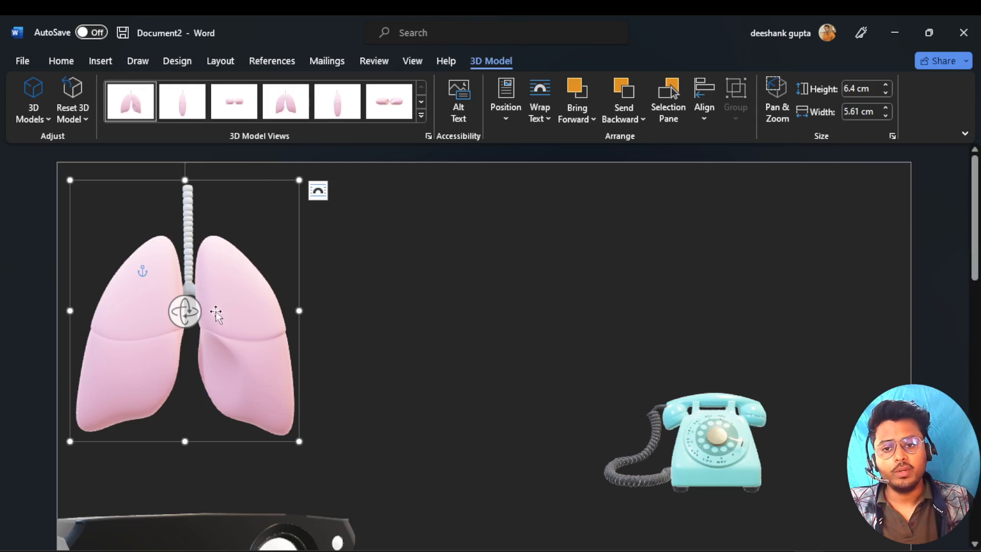
mouse_move(184, 316)
left_mouse_down()
mouse_move(306, 298)
mouse_move(410, 259)
mouse_move(257, 389)
mouse_move(189, 339)
mouse_move(185, 311)
left_mouse_up()
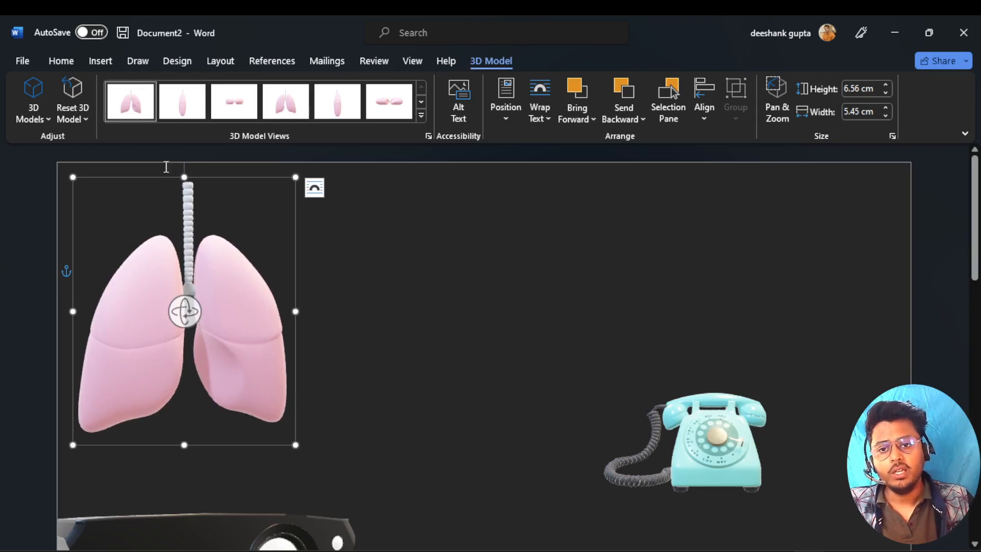
left_click(189, 102)
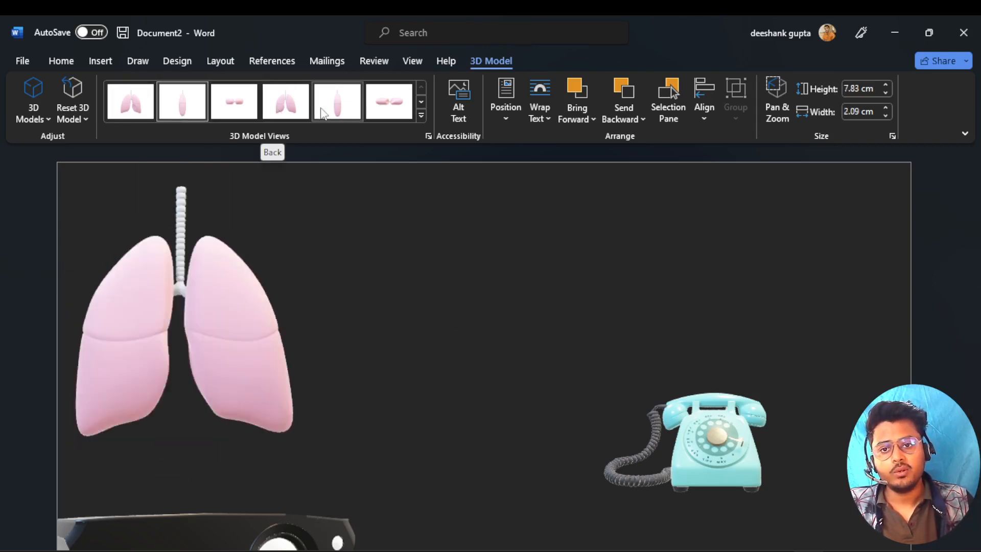
left_click(421, 116)
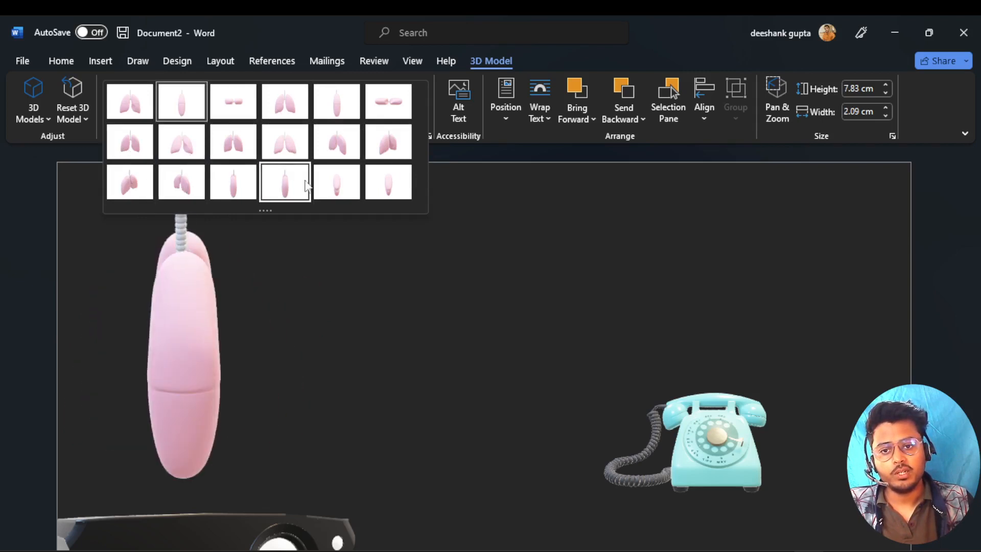
left_click(144, 180)
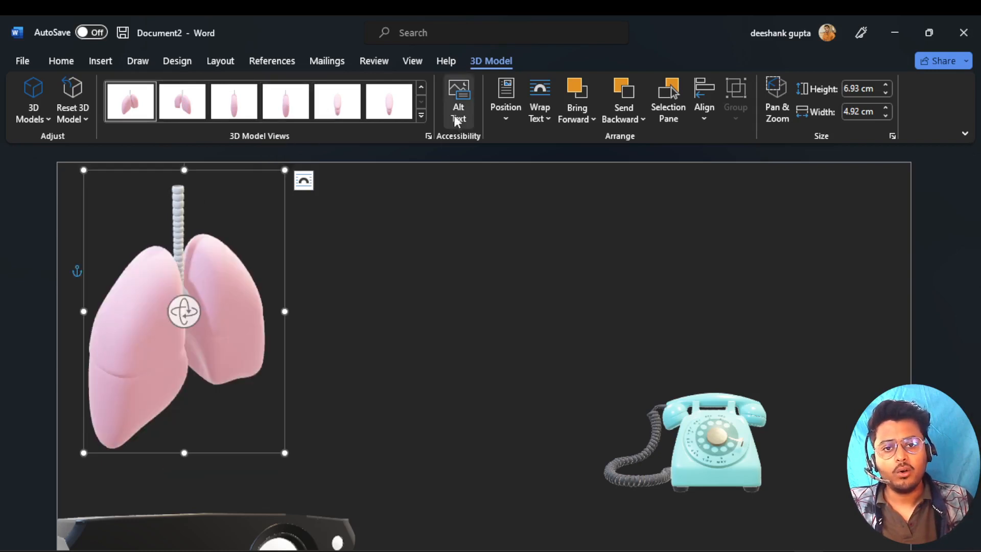
- Move the solar panel to the left side of the page, below the projector
scroll(466, 313, "down", 3)
scroll(469, 314, "down", 6)
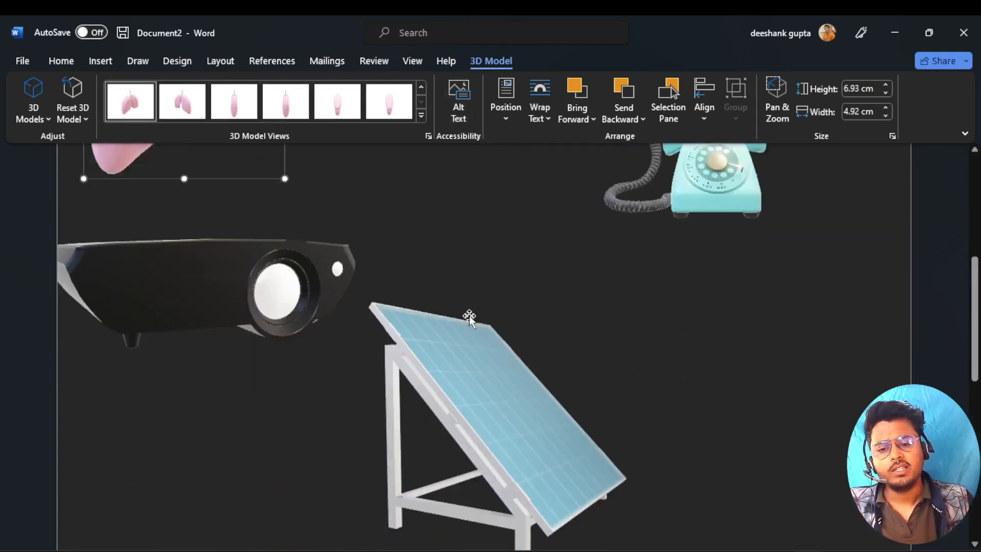
left_click(512, 196)
left_click_drag(513, 195, 249, 353)
- Move the telephone down the page to the left side, below the solar panel
scroll(282, 355, "up", 5)
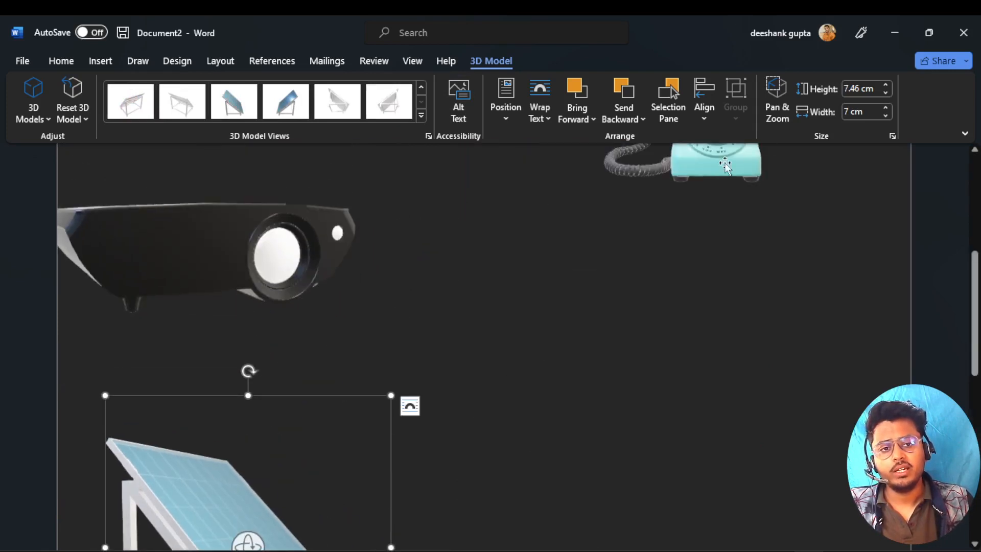
left_click(705, 168)
left_click_drag(705, 168, 597, 452)
scroll(615, 420, "down", 3)
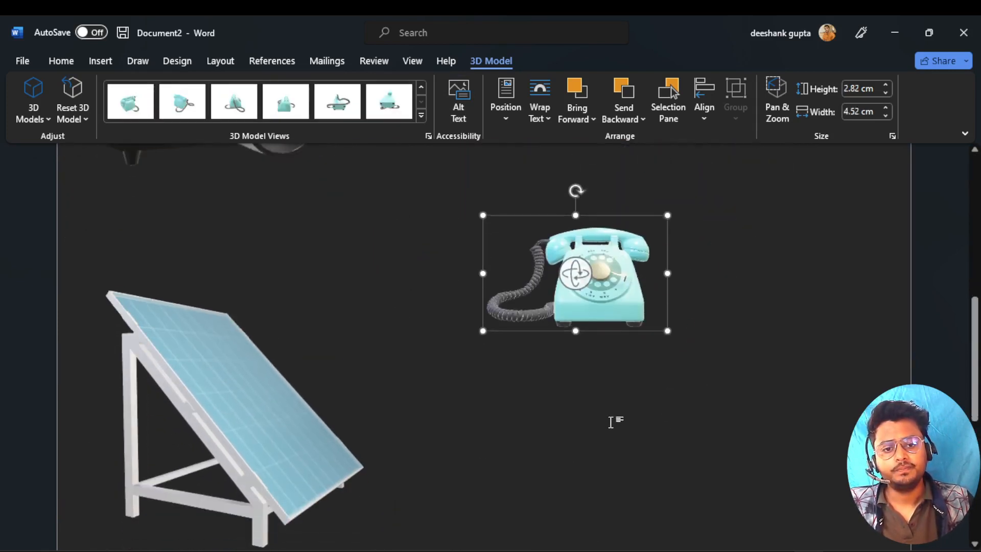
left_click_drag(623, 265, 581, 482)
scroll(579, 459, "down", 2)
scroll(579, 454, "down", 4)
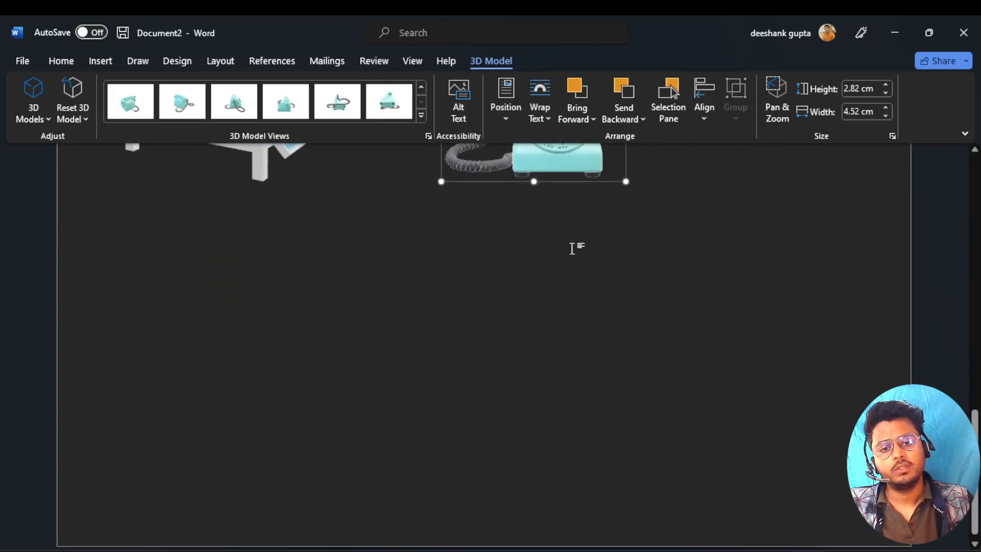
left_click_drag(569, 153, 238, 371)
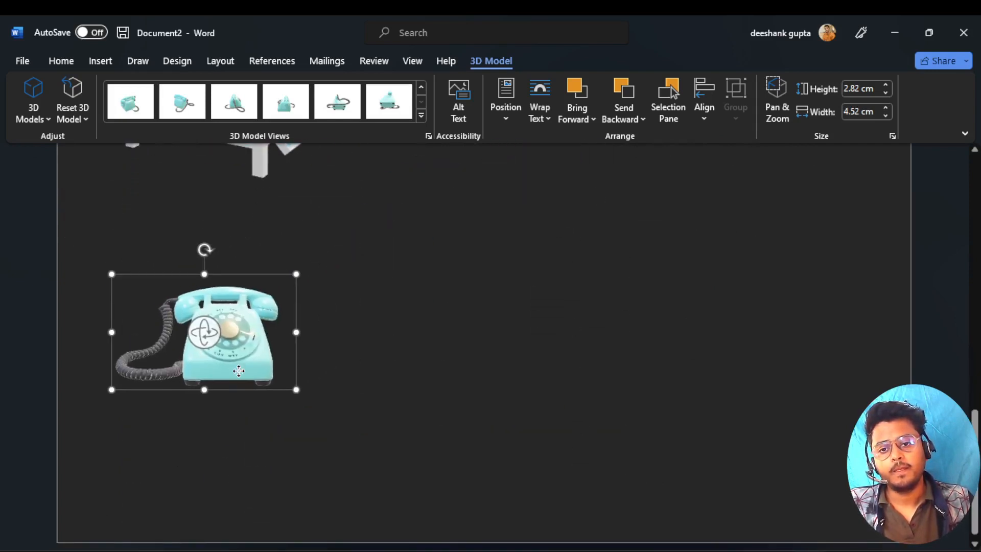
- Set the lungs' alt text to "Stylized Human Lungs.useful for brathing aslkdfjl lksajflkjsdljf"
scroll(238, 370, "up", 10)
scroll(238, 371, "up", 2)
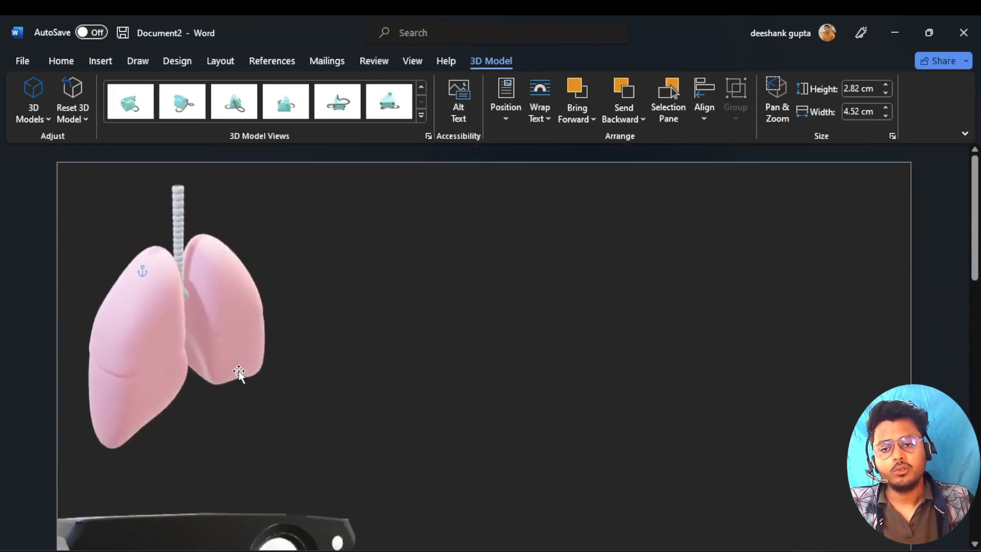
left_click(178, 309)
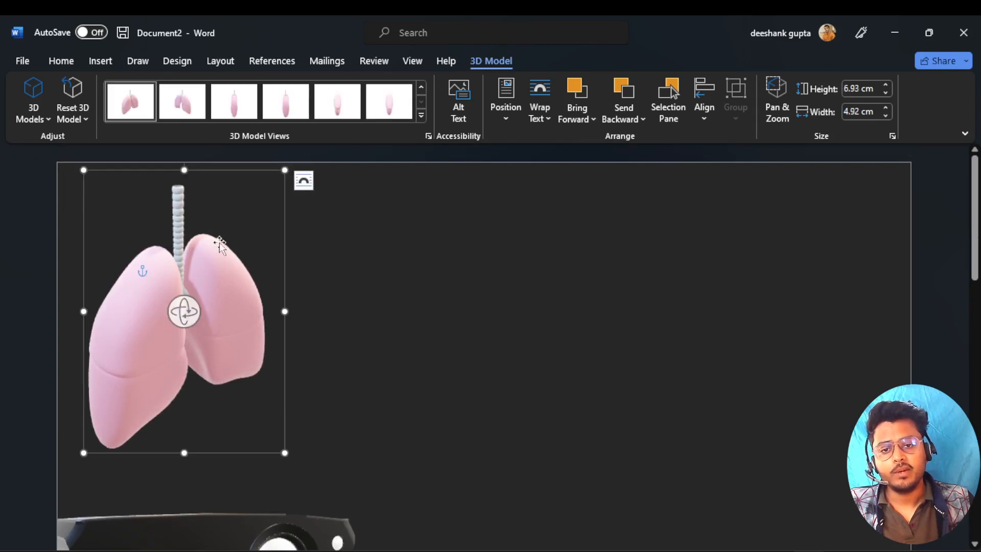
left_click(458, 105)
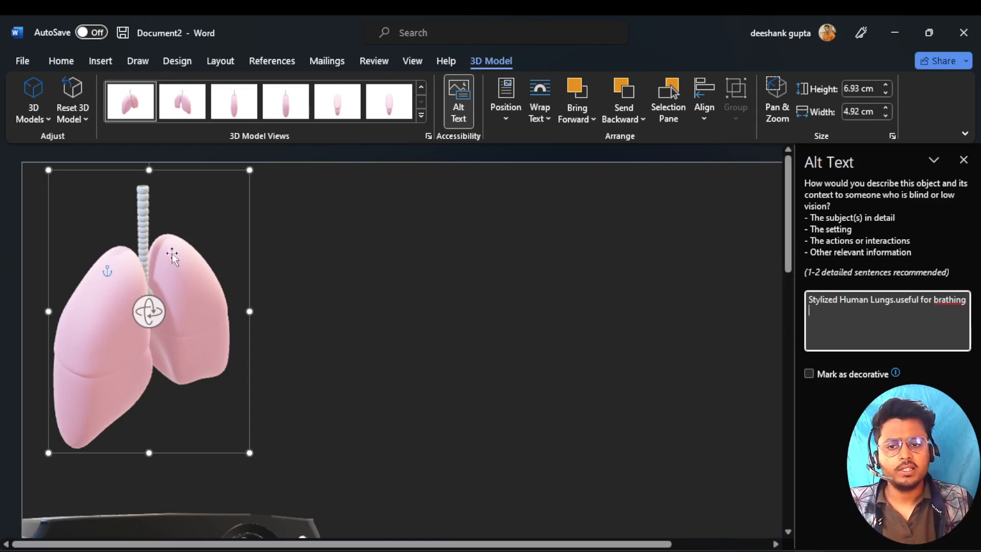
type("aslkdf")
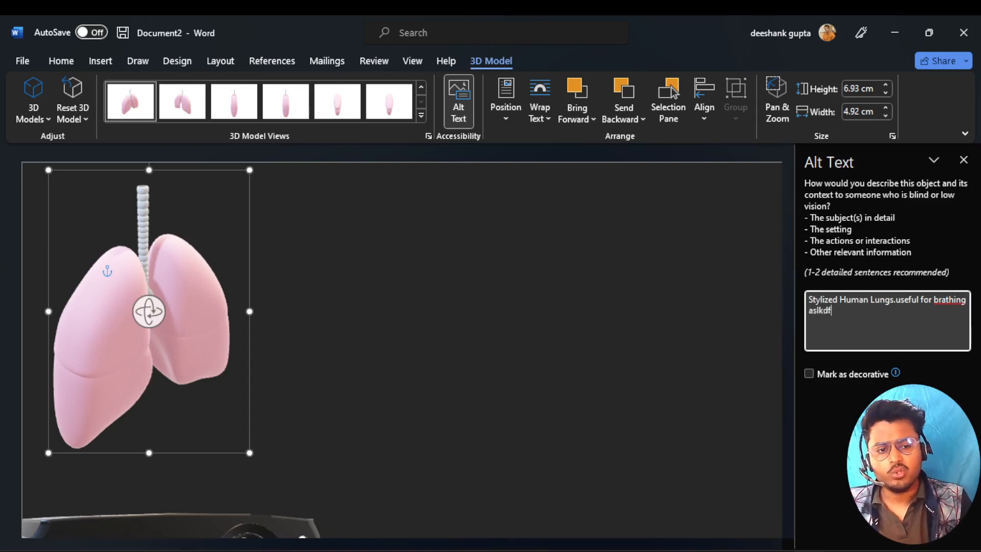
type("jl lksajflkjsdljf")
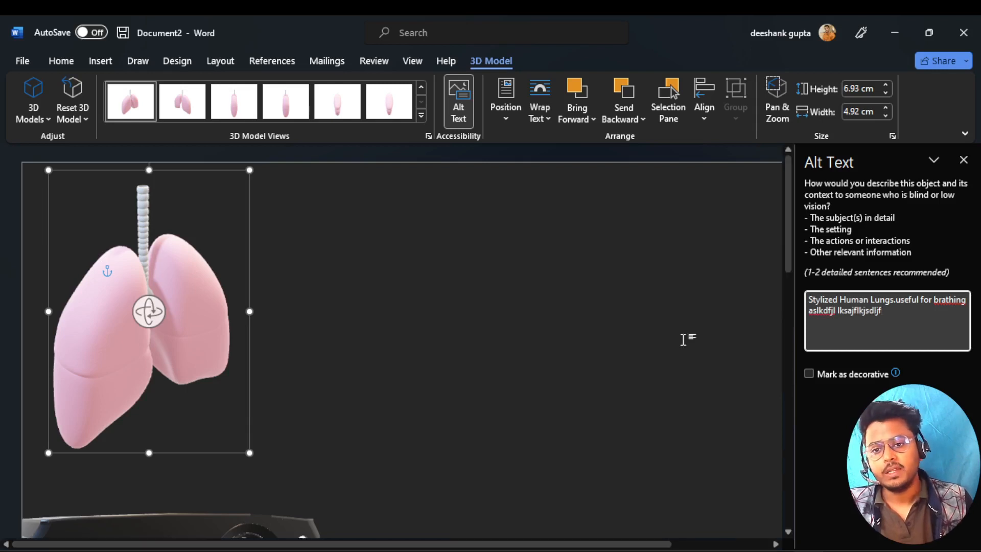
- Set the projector's alt text to "Mini Projector useful for movie waticing" and reselect the lungs to review their alt text
scroll(532, 363, "down", 3)
left_click(201, 402)
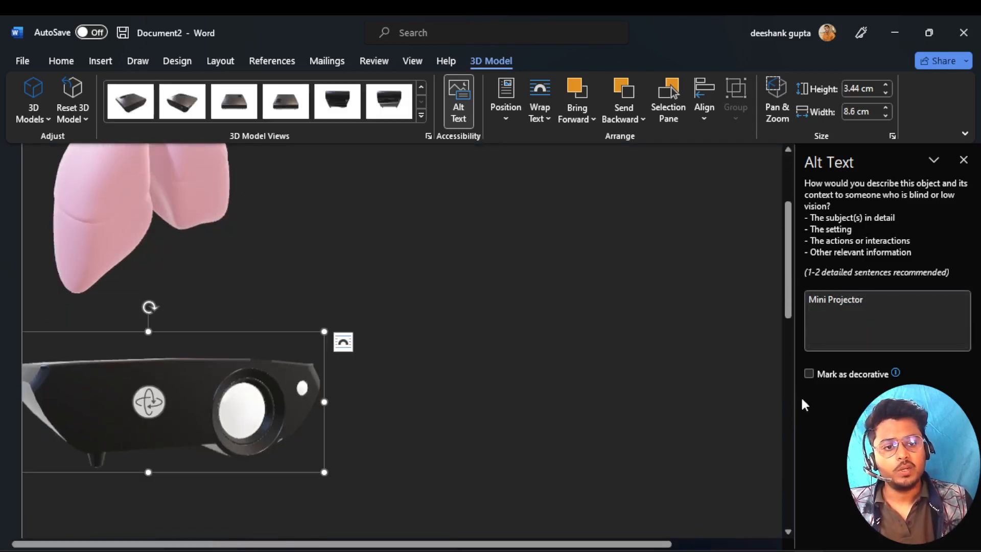
left_click(869, 311)
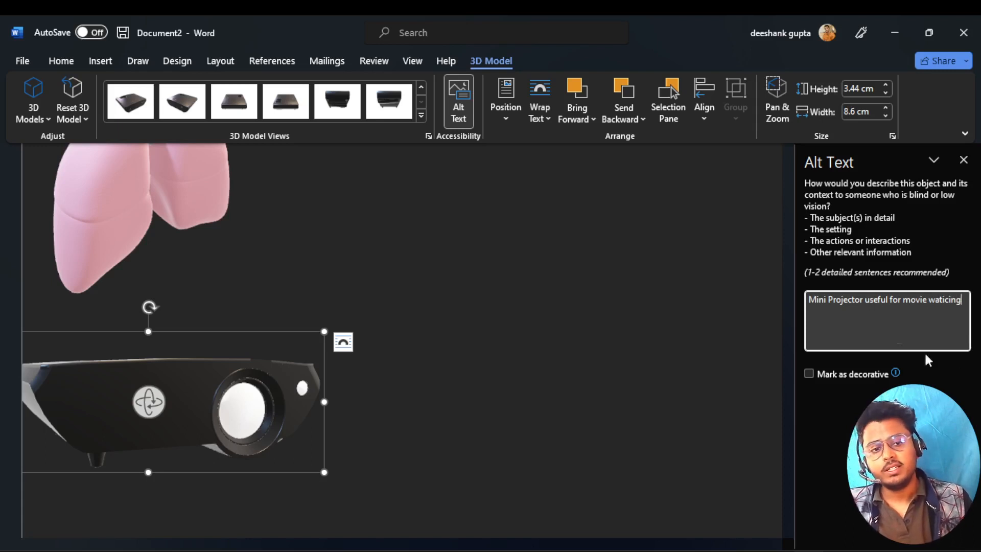
scroll(558, 355, "up", 3)
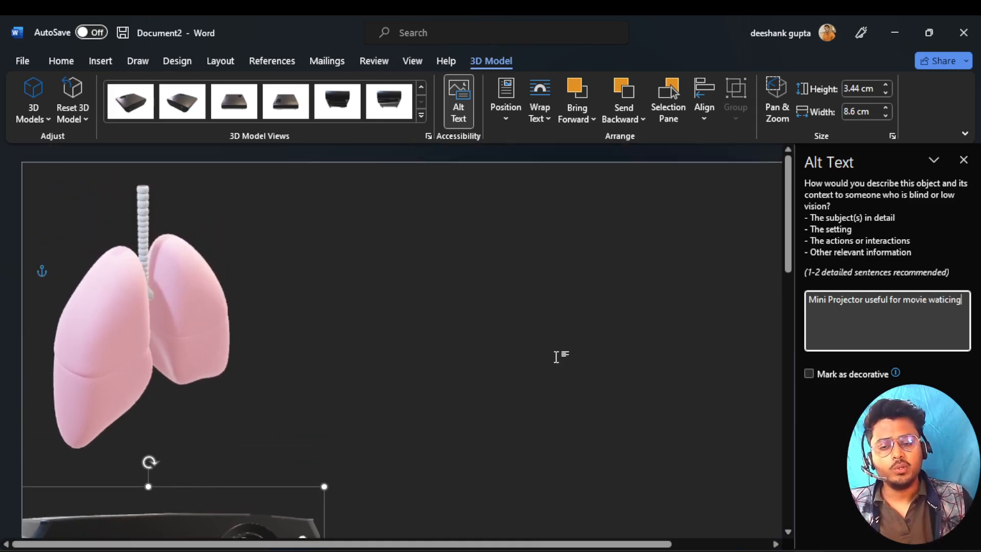
left_click(136, 305)
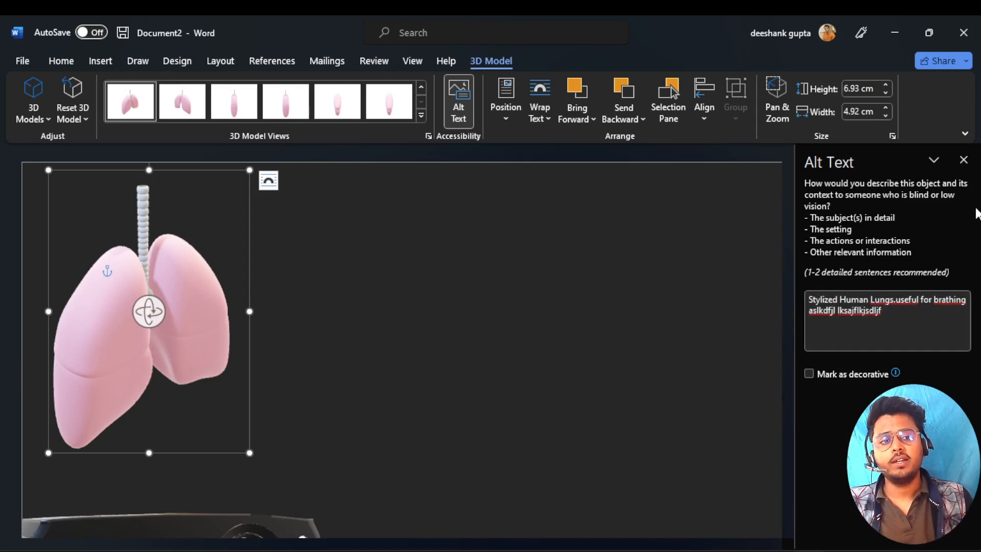
- Reselect the lungs and reopen their alt text to review the description, closing the alt text when done
left_click(963, 160)
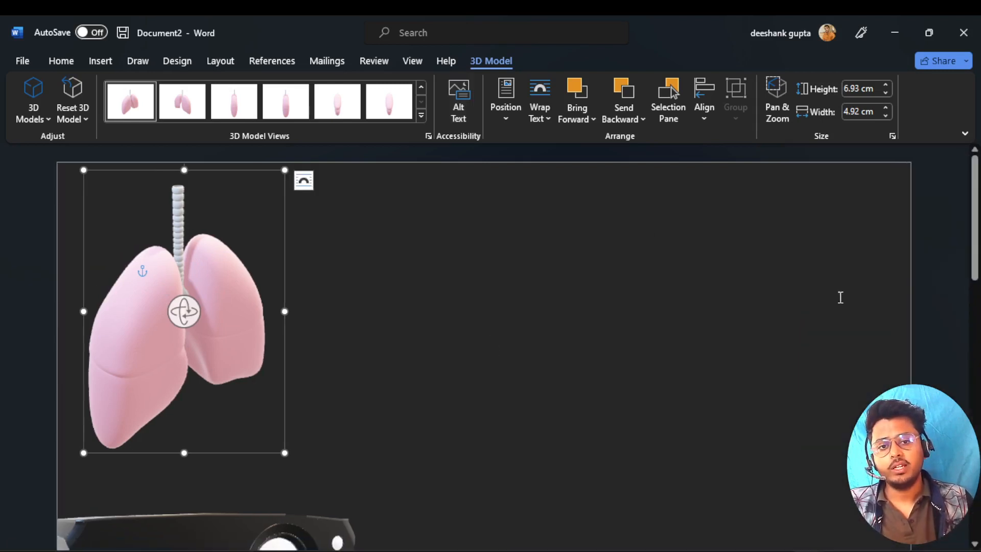
left_click(559, 317)
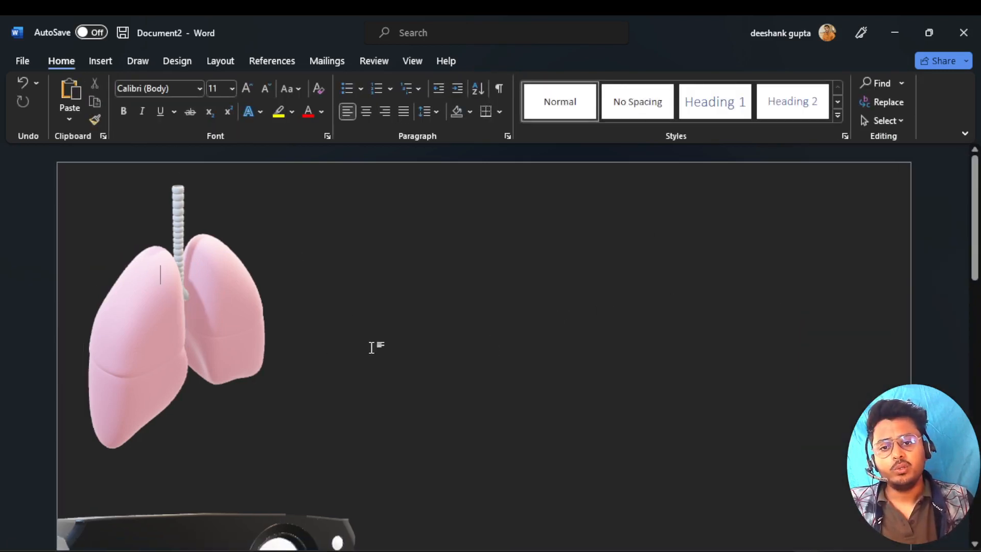
left_click(188, 329)
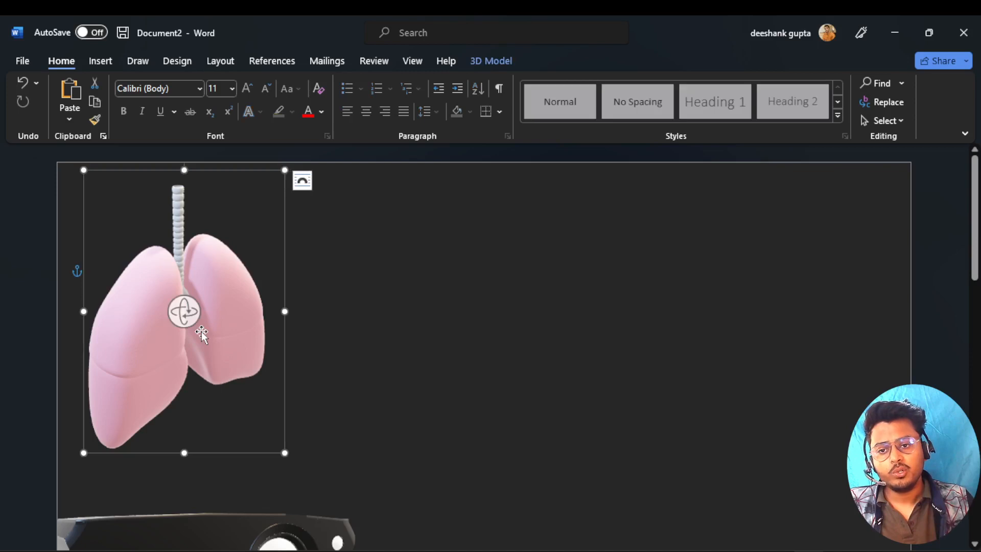
left_click(485, 60)
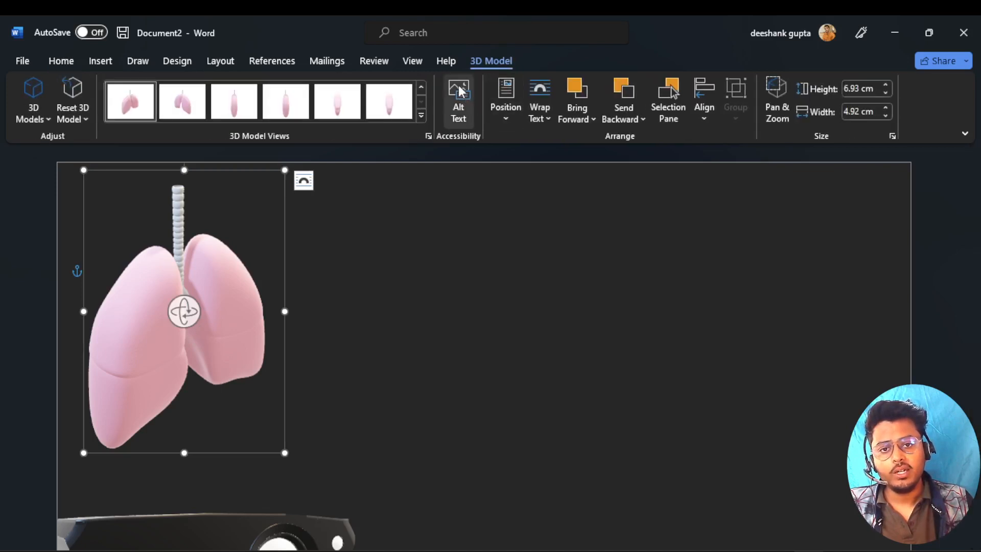
left_click(460, 92)
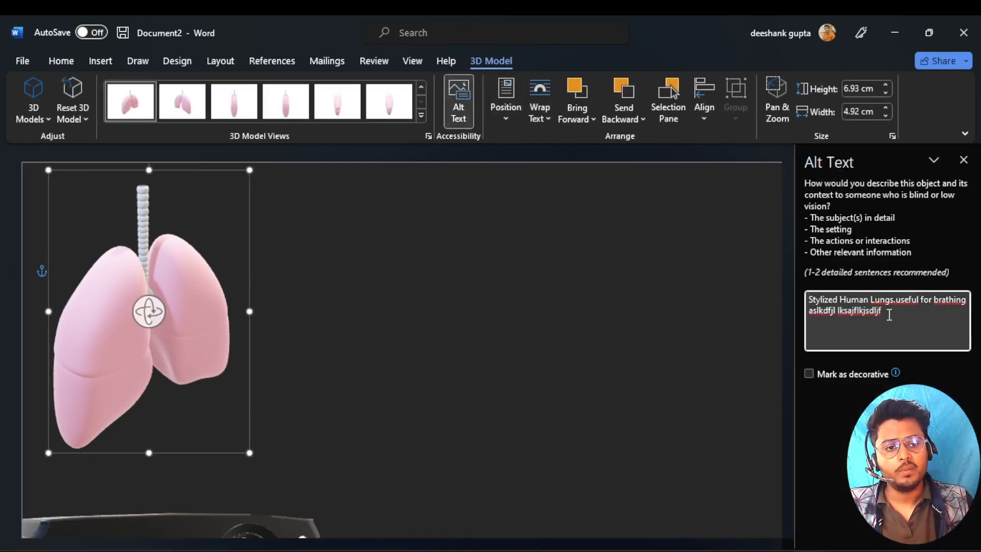
left_click_drag(889, 314, 807, 301)
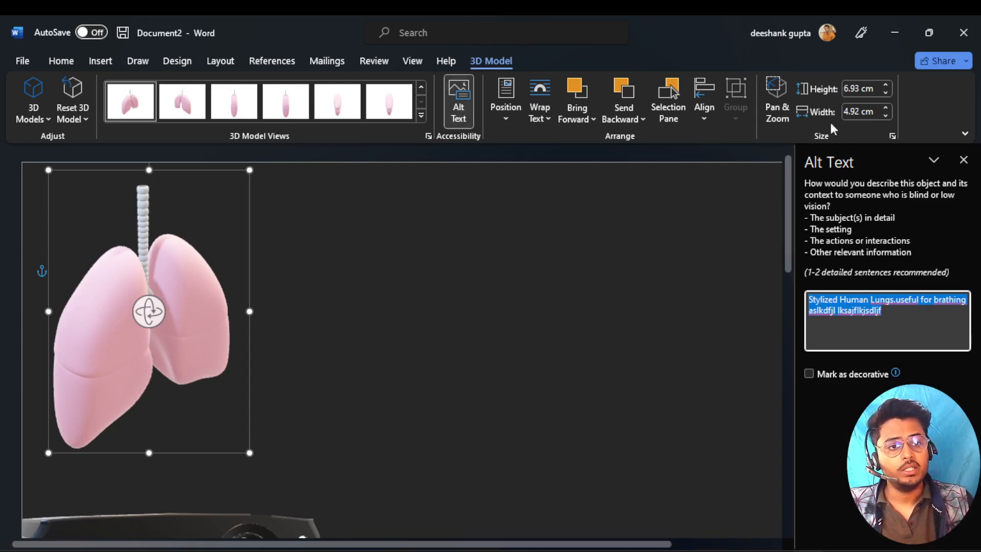
left_click(964, 161)
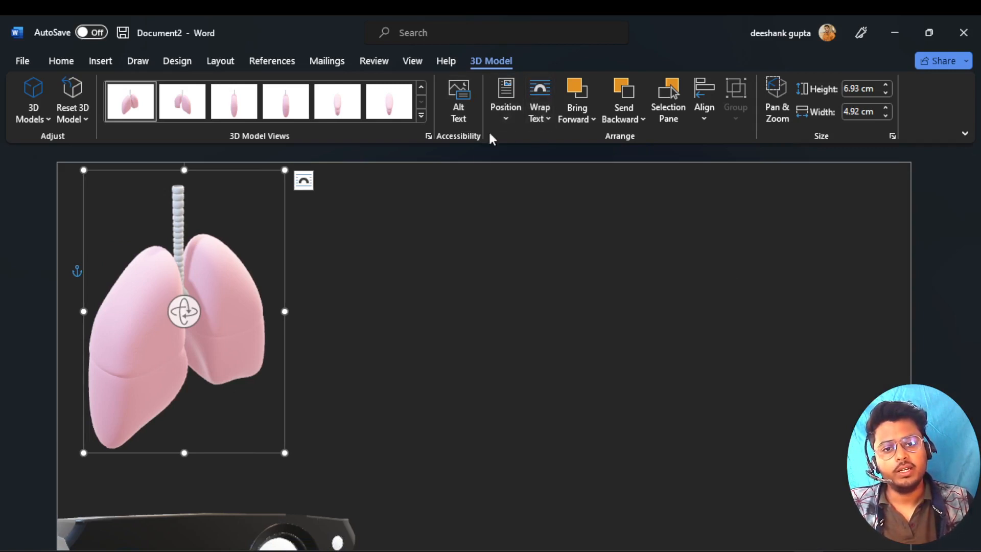
- Shift the lungs slightly right and move the projector to the lower right of the page, beside the telephone
scroll(433, 271, "down", 10)
scroll(433, 271, "up", 5)
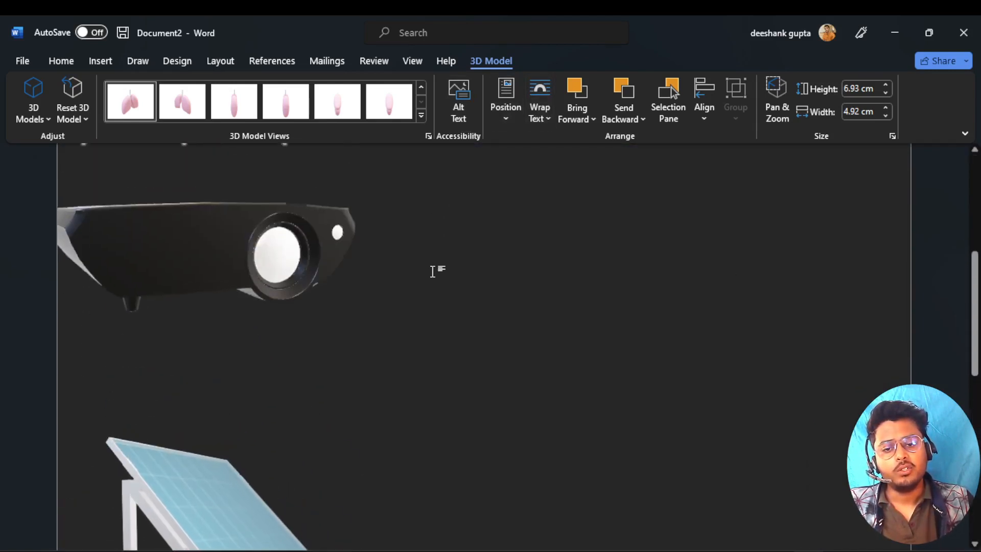
scroll(444, 292, "down", 5)
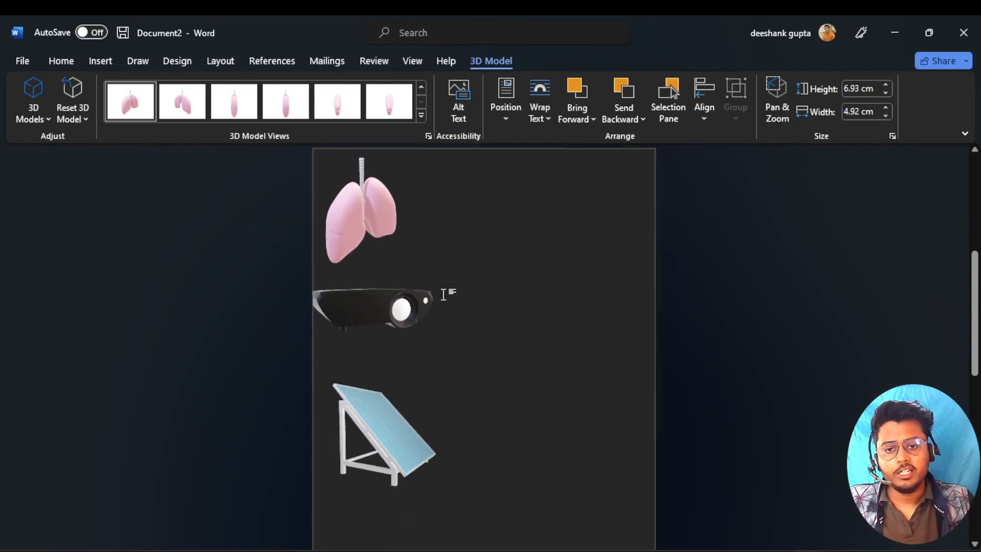
scroll(443, 294, "down", 2)
left_click(378, 202)
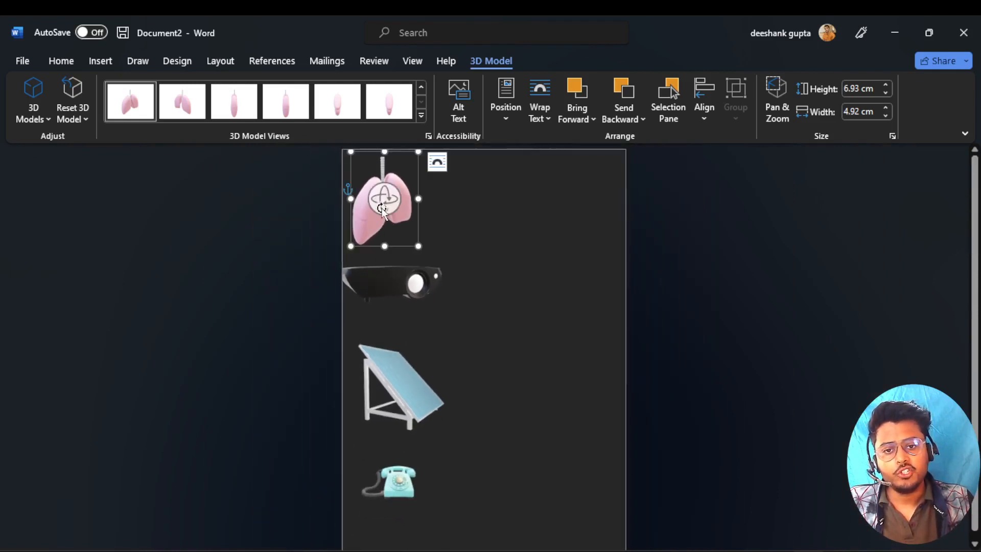
left_click_drag(383, 209, 367, 224)
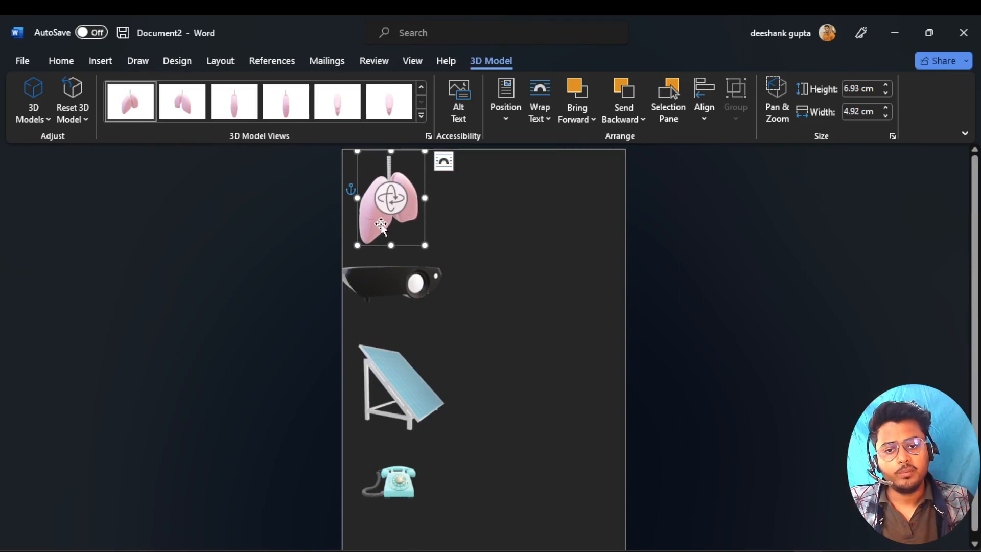
left_click(389, 288)
left_click_drag(407, 282, 566, 467)
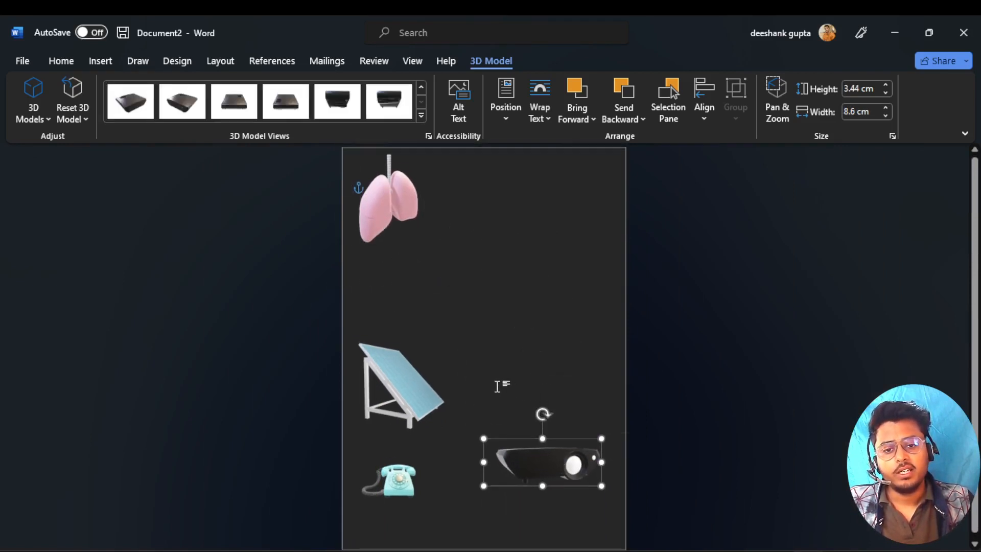
- Preview the preset page positions for the lungs without applying one
left_click(387, 214)
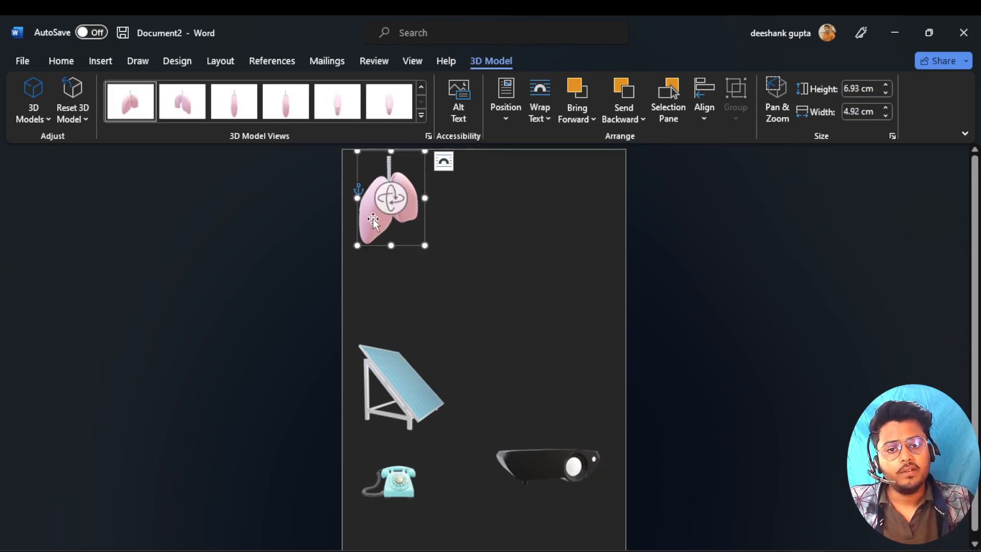
left_click(517, 120)
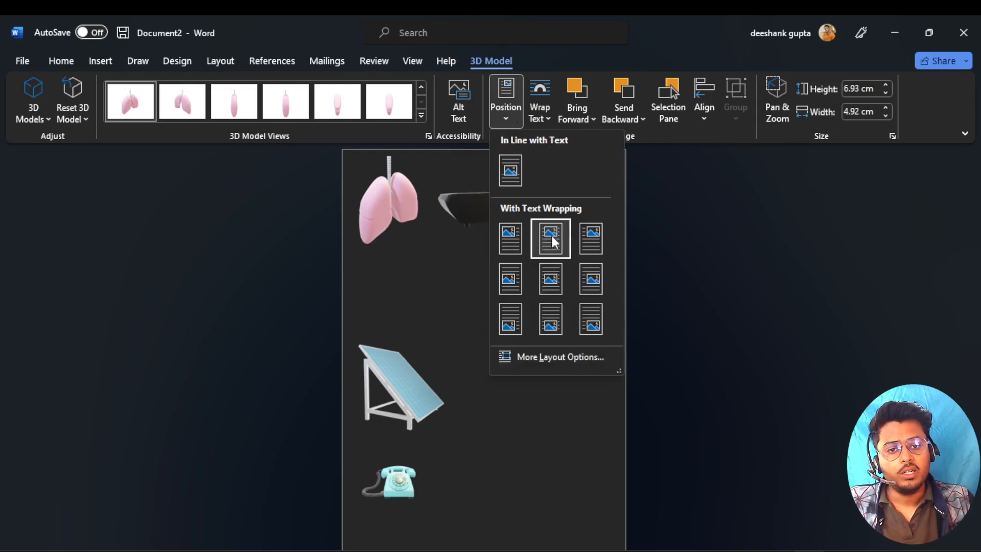
left_click(378, 198)
left_click(379, 197)
left_click(507, 117)
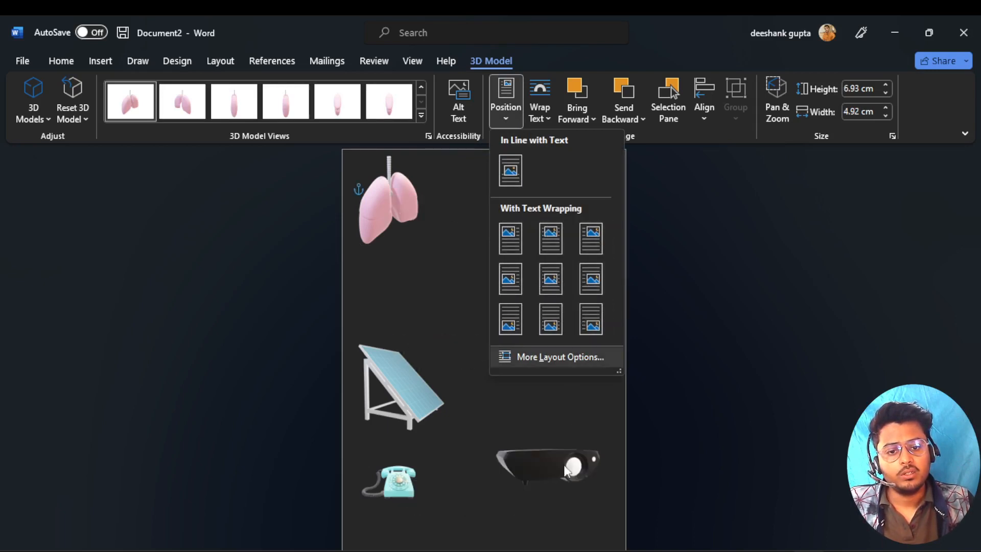
- Try deleting the projector and the solar panel, and undo both deletions
left_click(566, 467)
key("Delete")
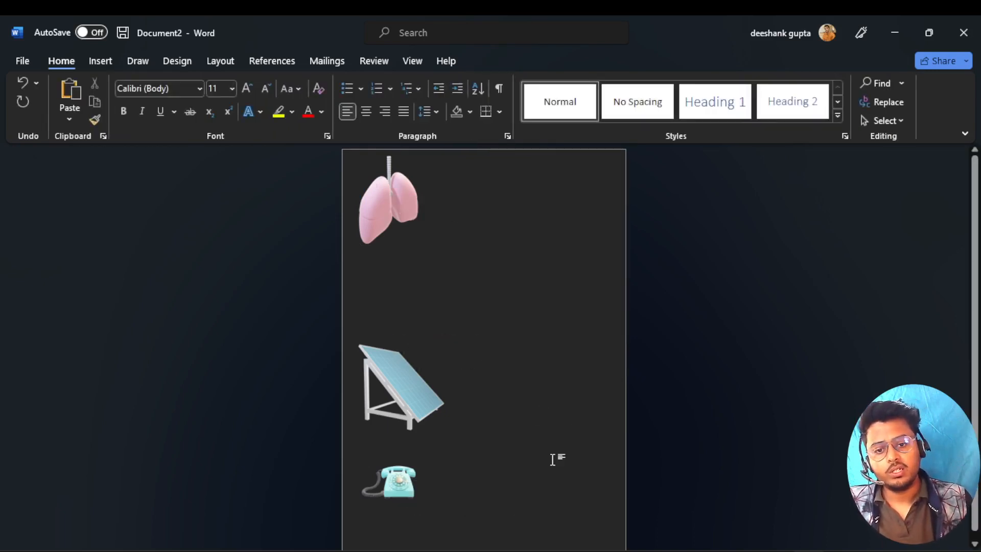
left_click(410, 409)
key("Delete")
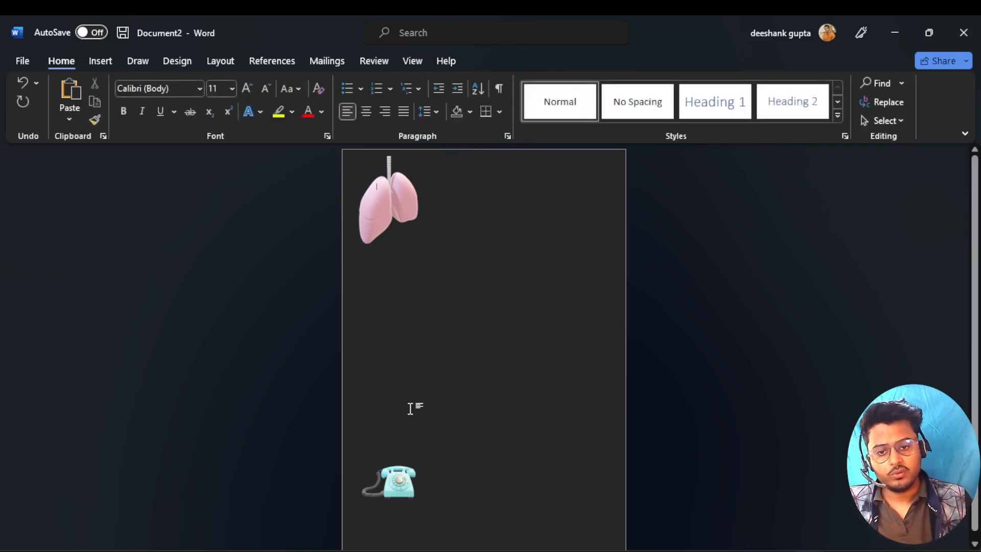
left_click(395, 488)
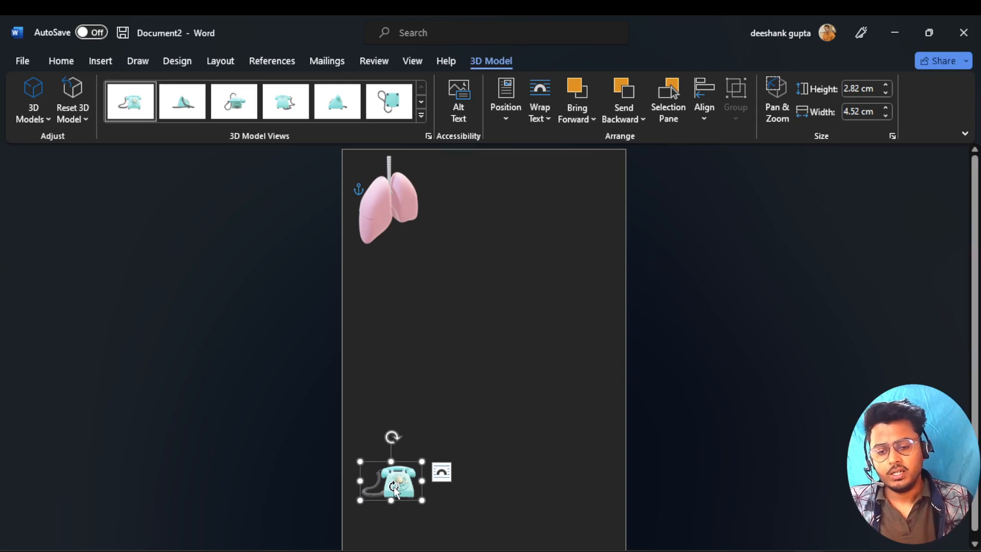
key("ctrl+z")
key("ctrl+z")
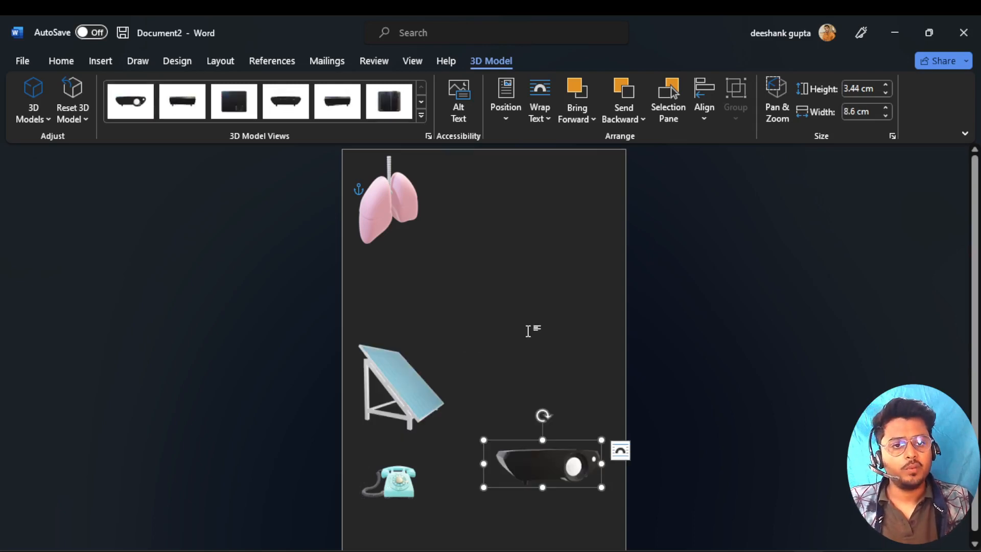
left_click(528, 330)
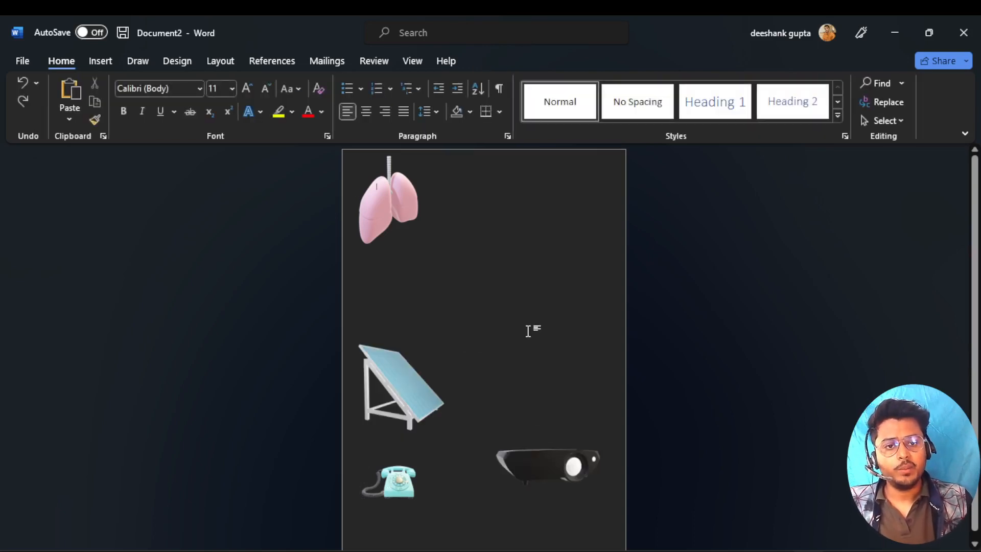
- Hide the telephone, the solar panel and the projector (3D Model 8, 3D Model 5 and 3D Model 9), keeping only the lungs shown
left_click(402, 393)
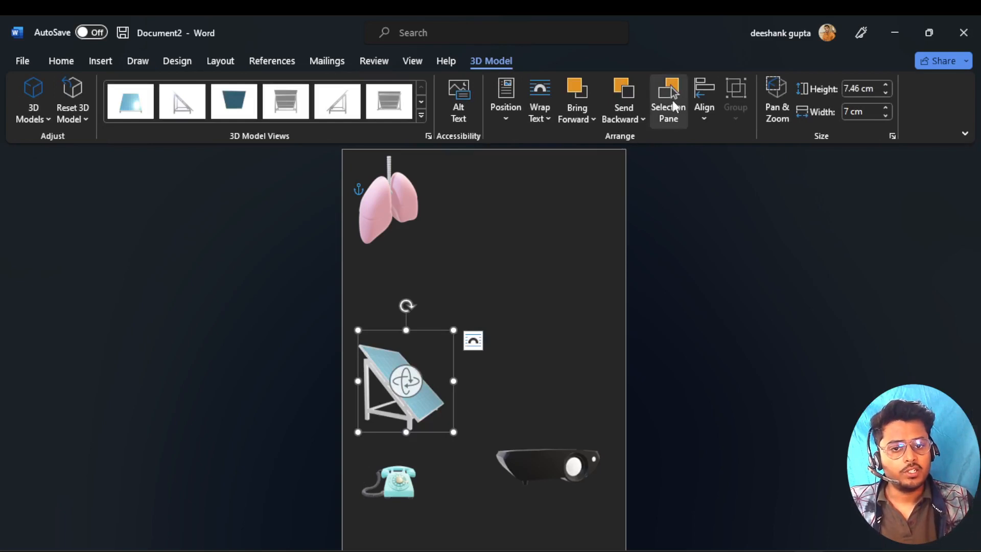
left_click(605, 280)
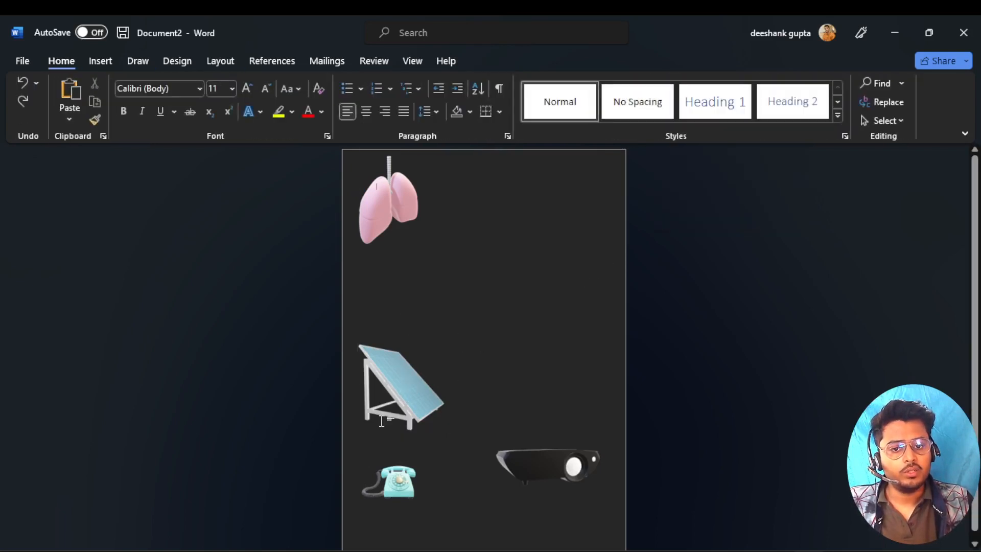
left_click(406, 396)
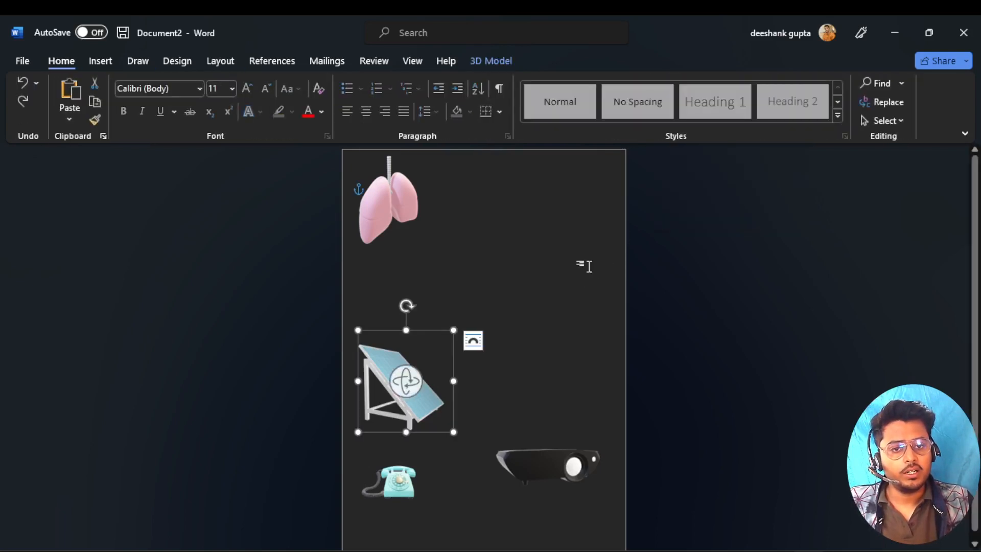
left_click(492, 61)
left_click(666, 106)
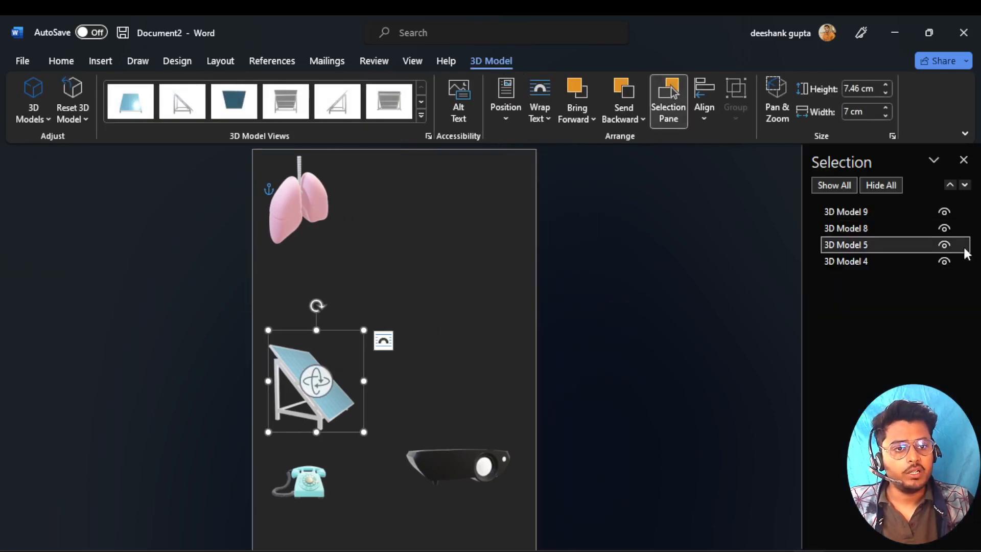
left_click(943, 227)
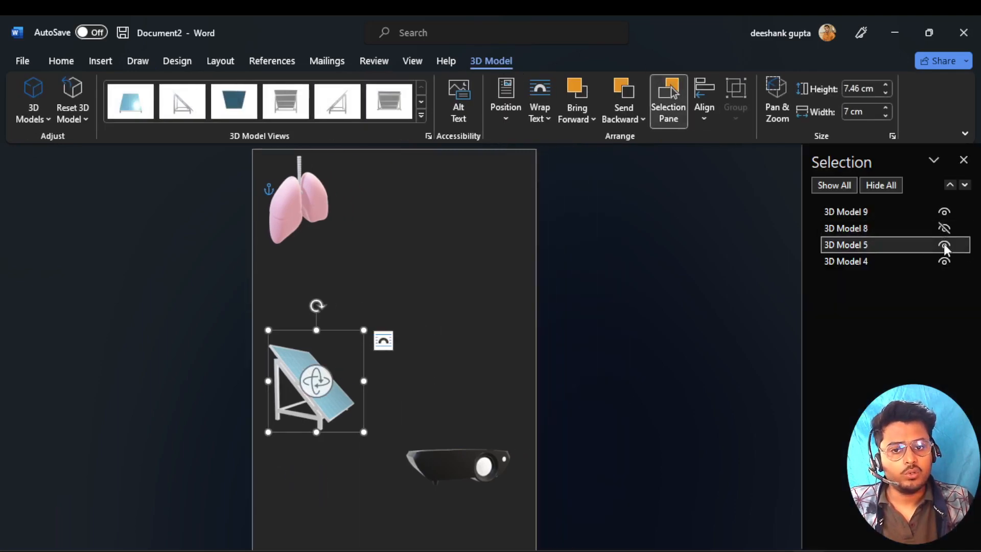
left_click(944, 244)
left_click(944, 261)
left_click(944, 259)
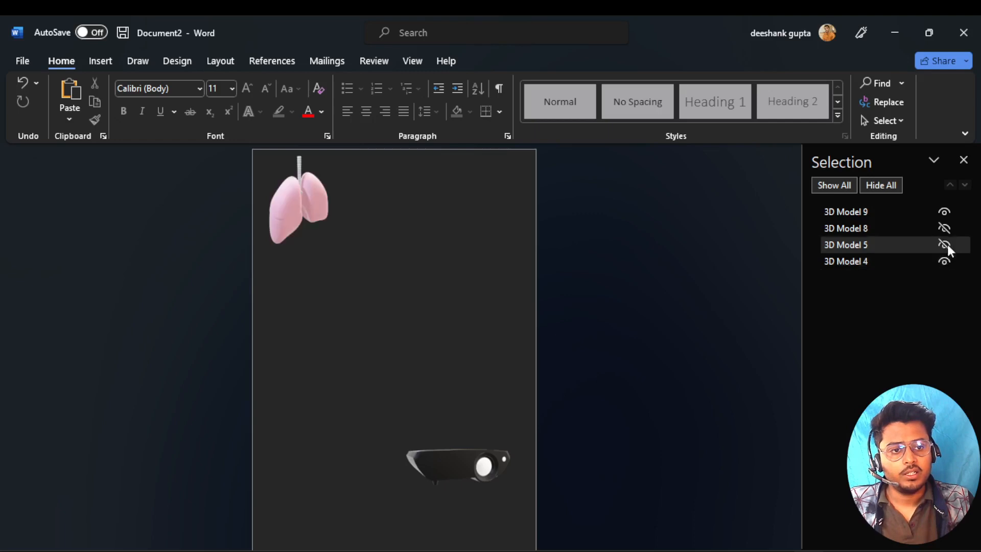
left_click(943, 211)
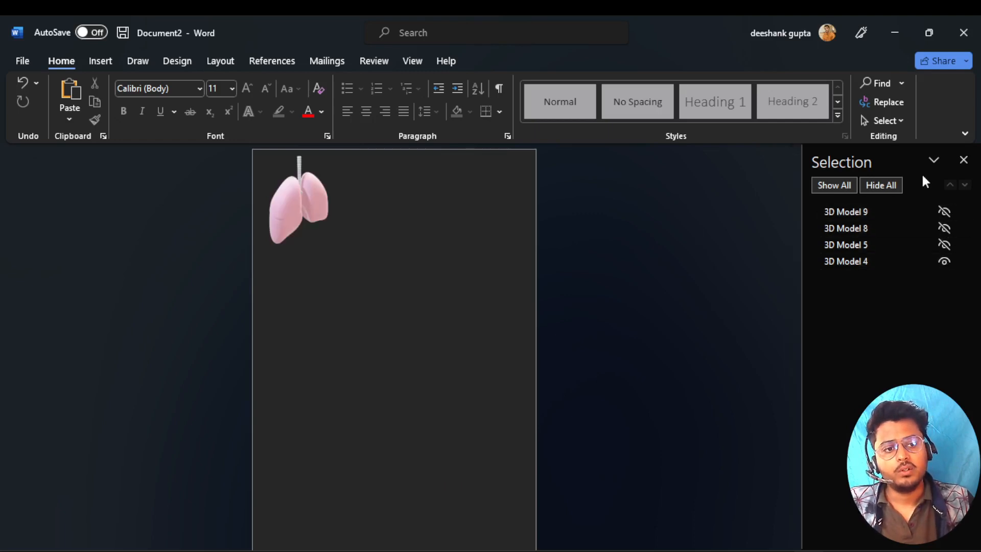
left_click(963, 163)
- Select the lungs and preview how the preset positions with text wrapping place them on the page
left_click(413, 201)
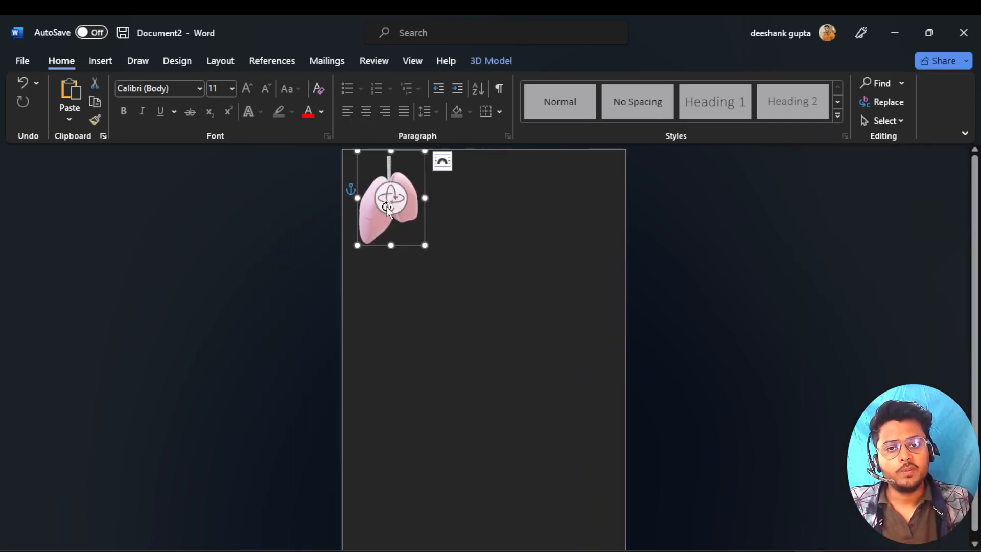
left_click(483, 60)
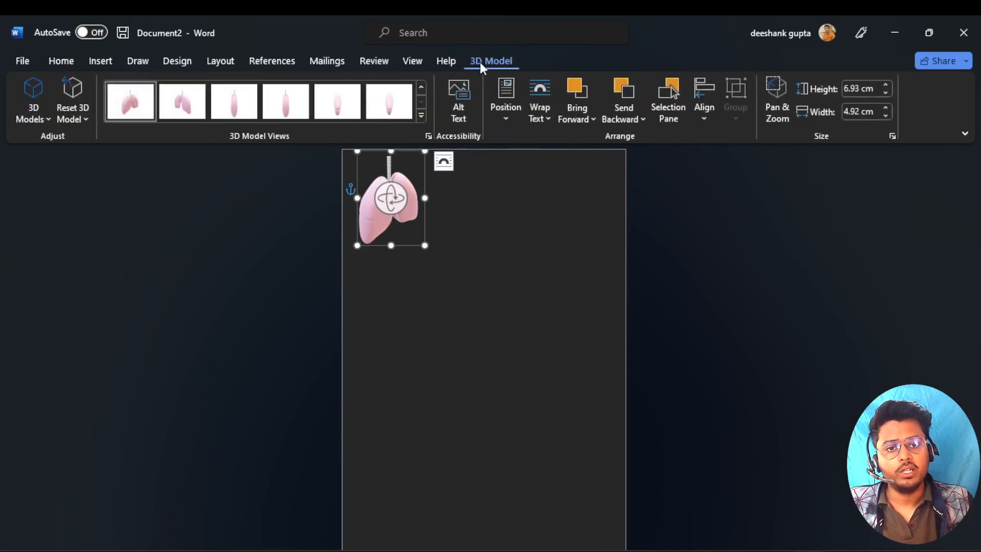
left_click(512, 118)
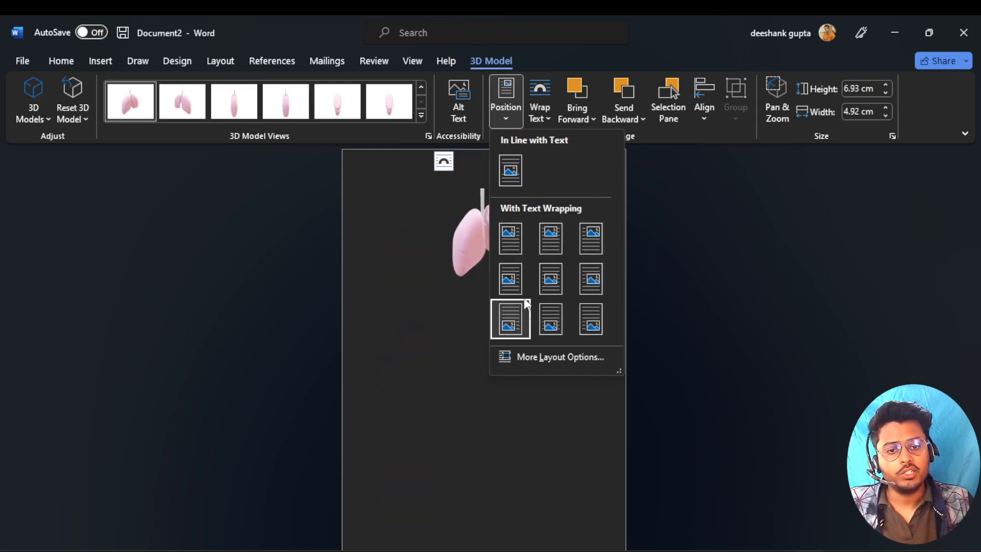
left_click(395, 252)
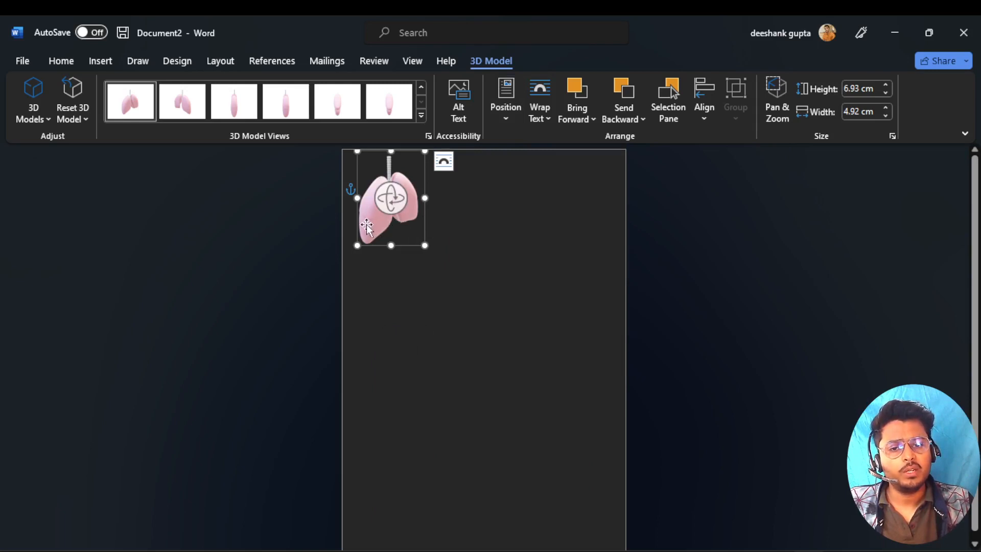
- Set the lungs' position to top left with text wrapping and move them down to the lower left of the page
left_click_drag(366, 225, 349, 272)
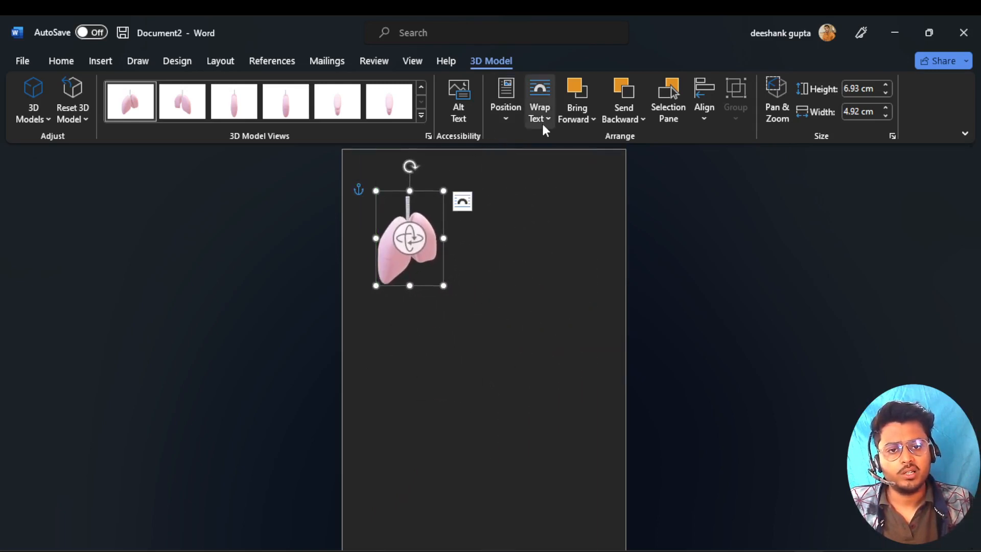
left_click(510, 118)
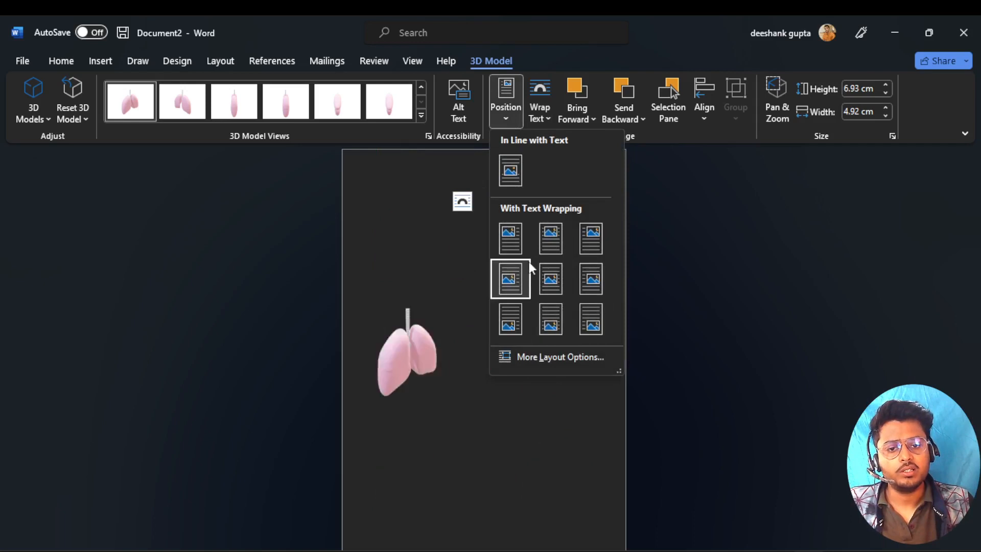
left_click(520, 241)
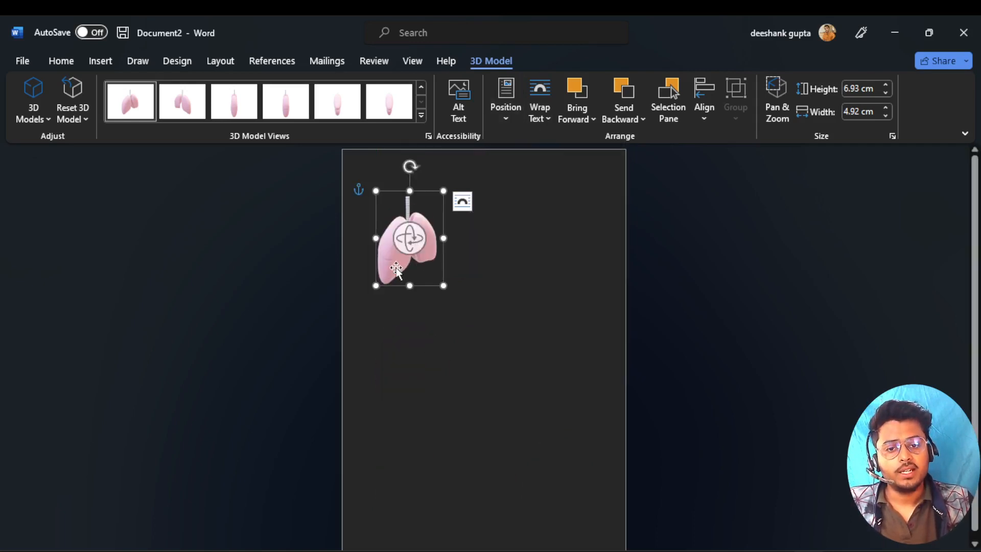
left_click_drag(403, 269, 381, 494)
left_click(369, 221)
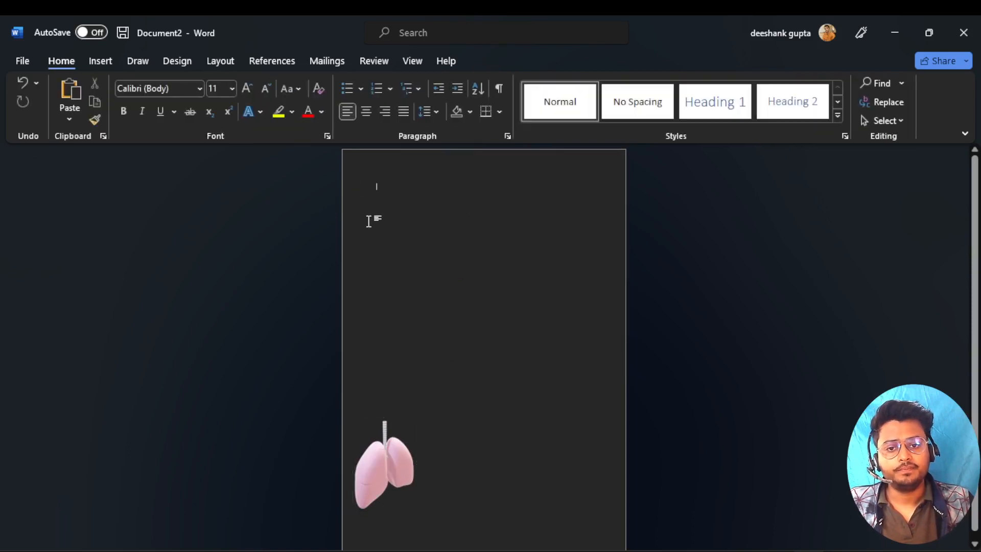
- Fill the page with random sample paragraphs using =rand()
type("=")
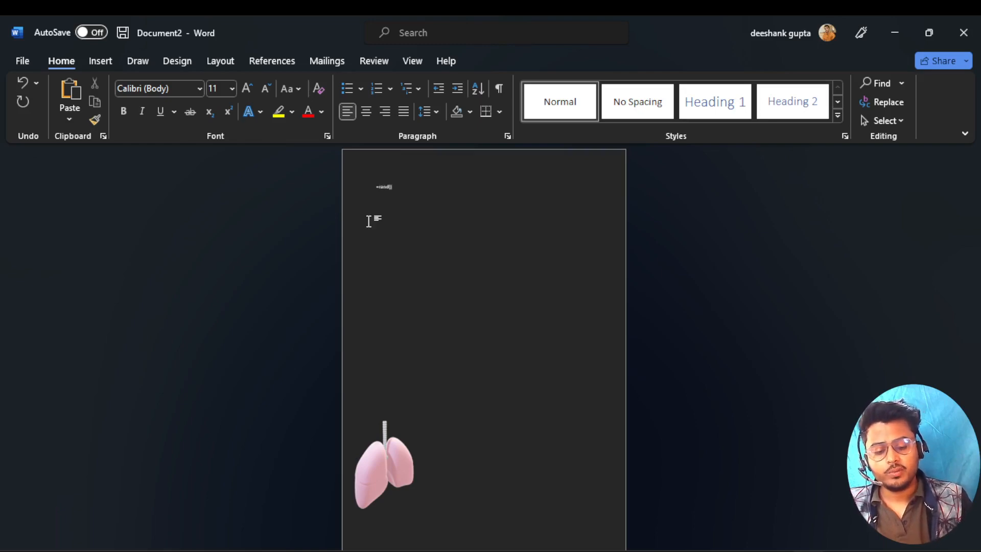
type("rand()")
key("Return")
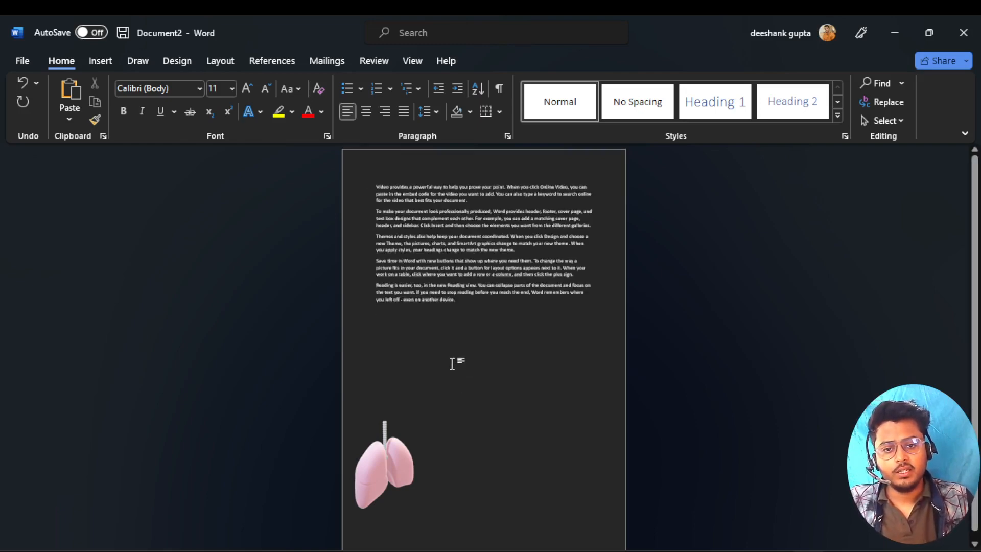
- Move the lungs from the lower part of the page up over the left side of the first sample paragraphs
scroll(453, 361, "up", 6, "ctrl")
key("ctrl+v")
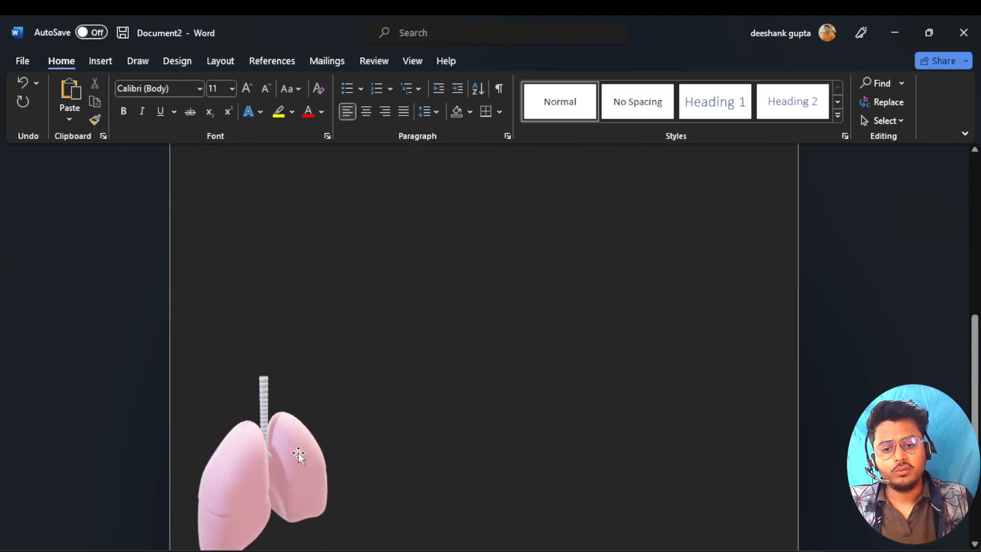
left_click(298, 464)
left_click_drag(300, 458, 470, 193)
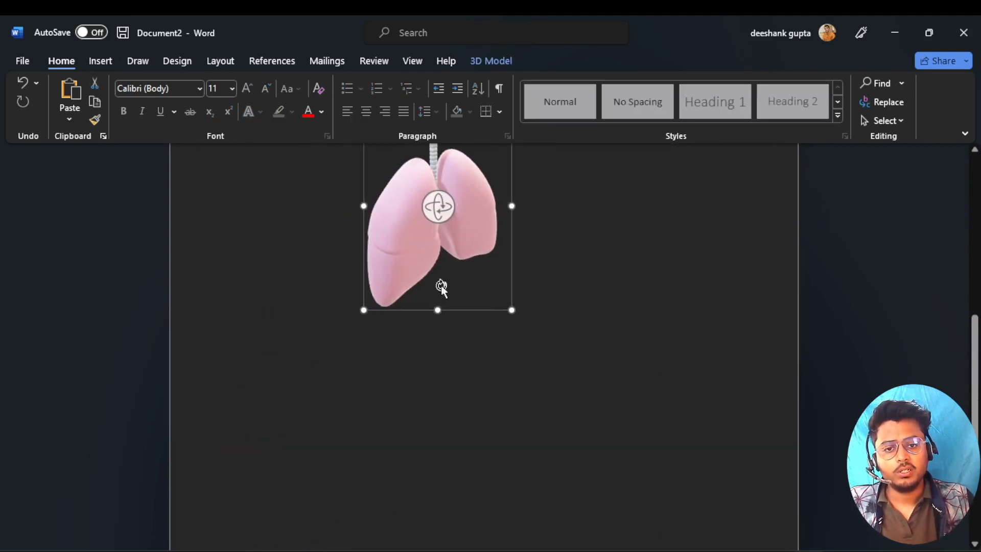
scroll(440, 307, "up", 4)
left_click_drag(438, 405, 354, 273)
left_click(529, 290)
left_click(342, 293)
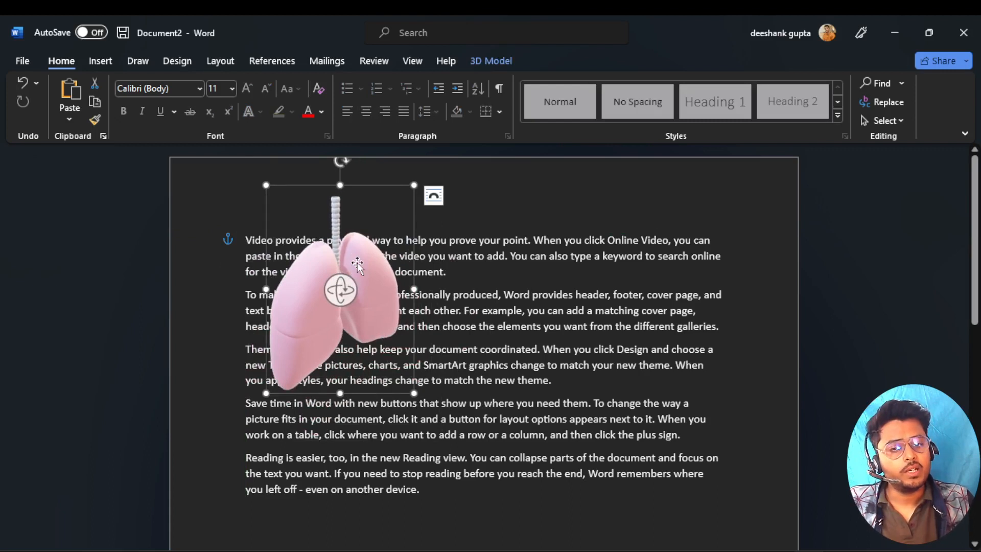
- Set the lungs' text wrapping to Square, try them mid-paragraph, and move them back beside the start of the text
left_click(434, 198)
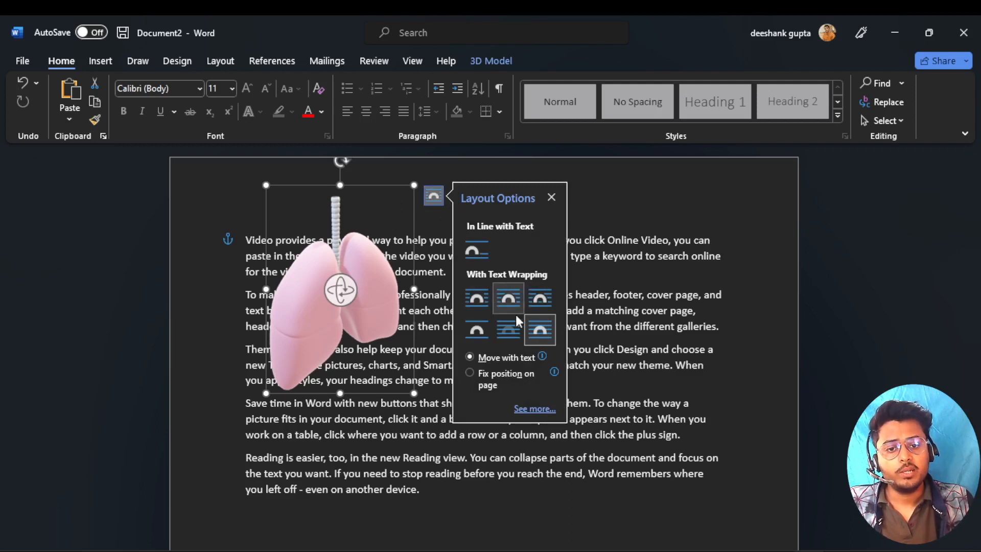
left_click(481, 296)
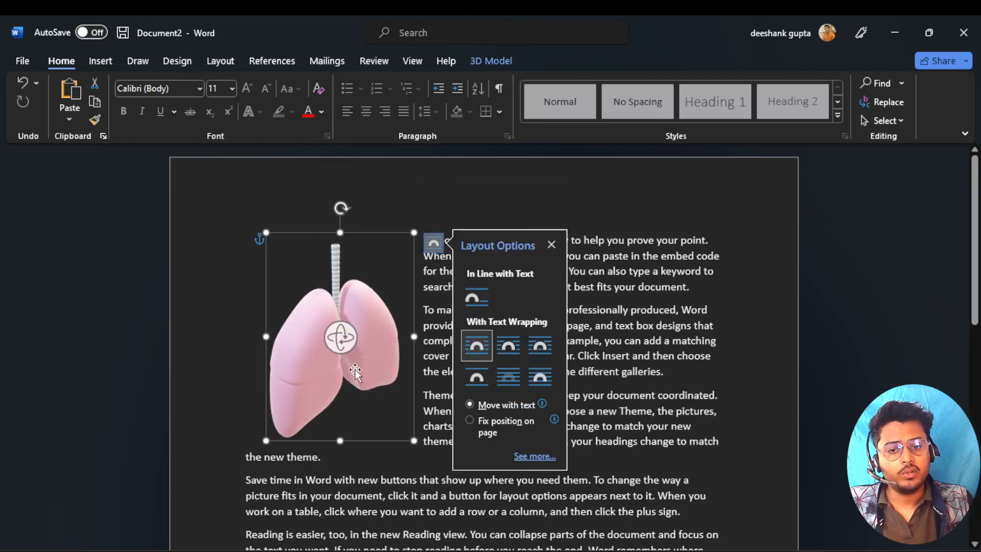
left_click_drag(361, 362, 412, 430)
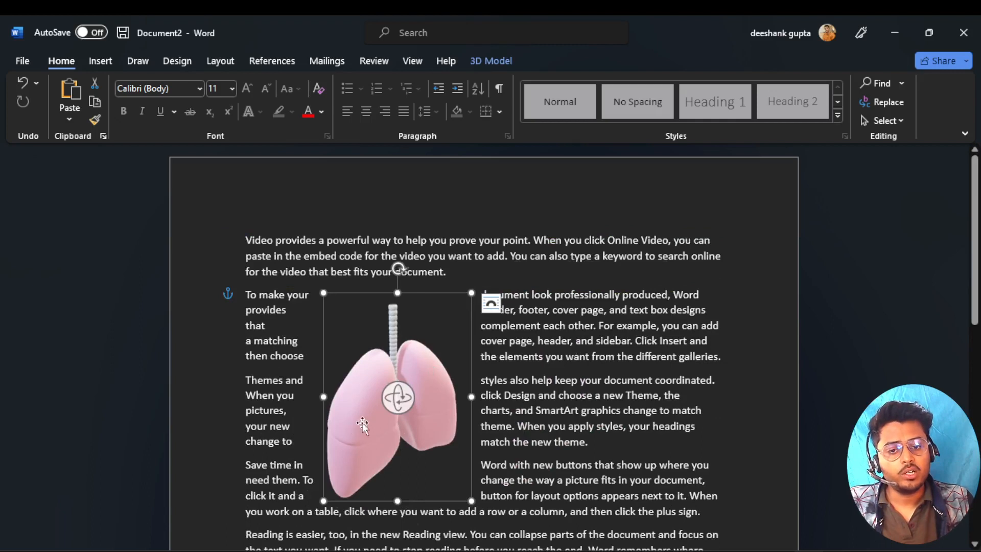
scroll(375, 403, "down", 2)
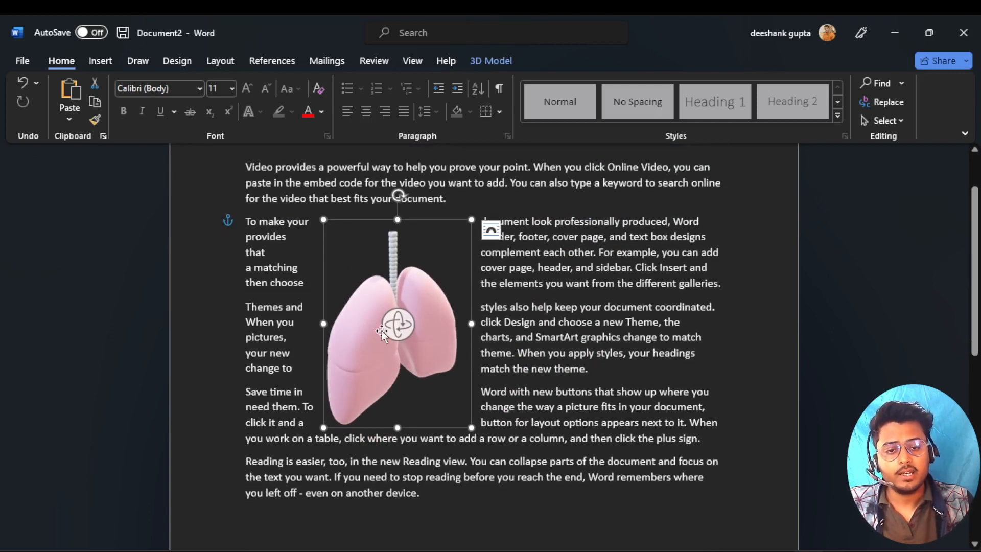
left_click_drag(375, 372, 311, 327)
left_click_drag(330, 378, 342, 364)
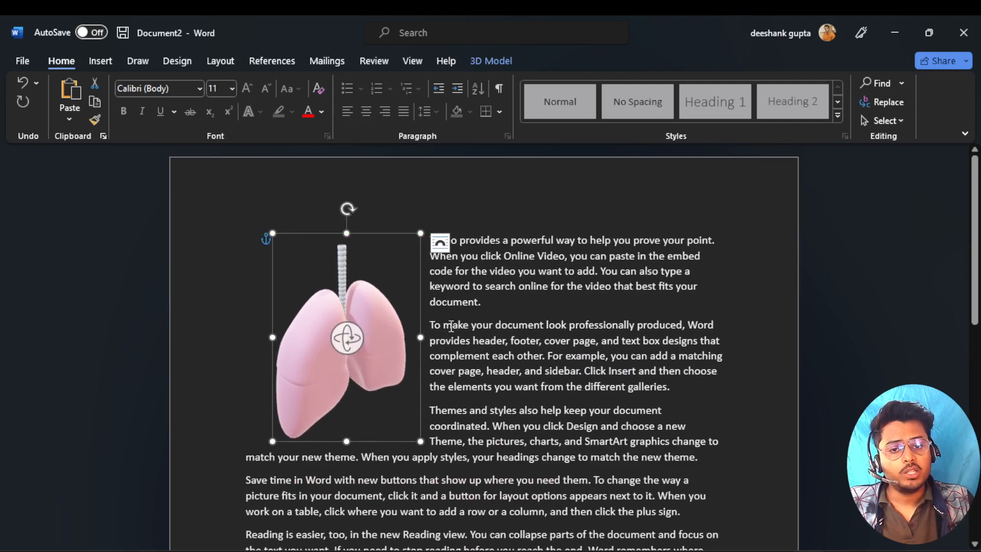
- Set the lungs' wrapping to In Front of Text and move them up over the start of the paragraphs
left_click(440, 245)
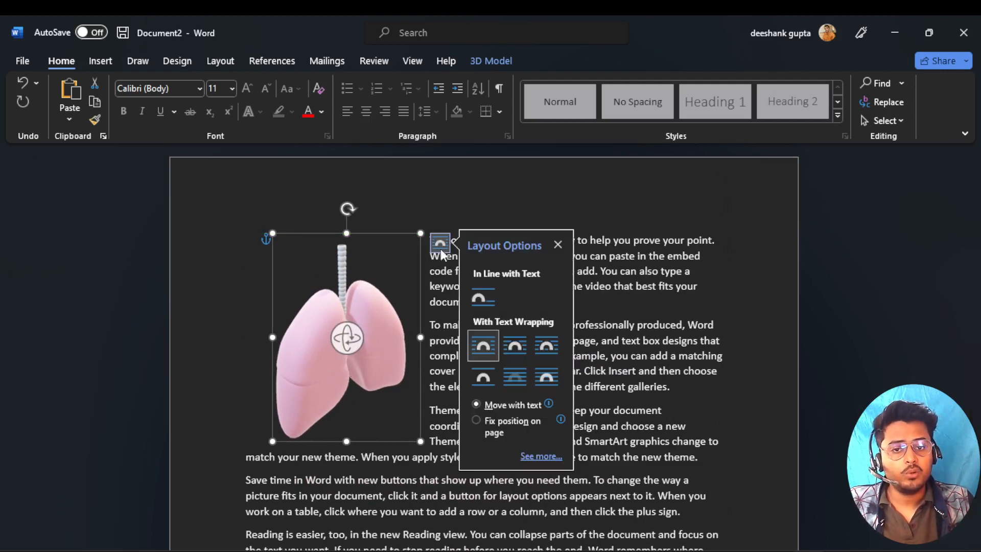
left_click(549, 378)
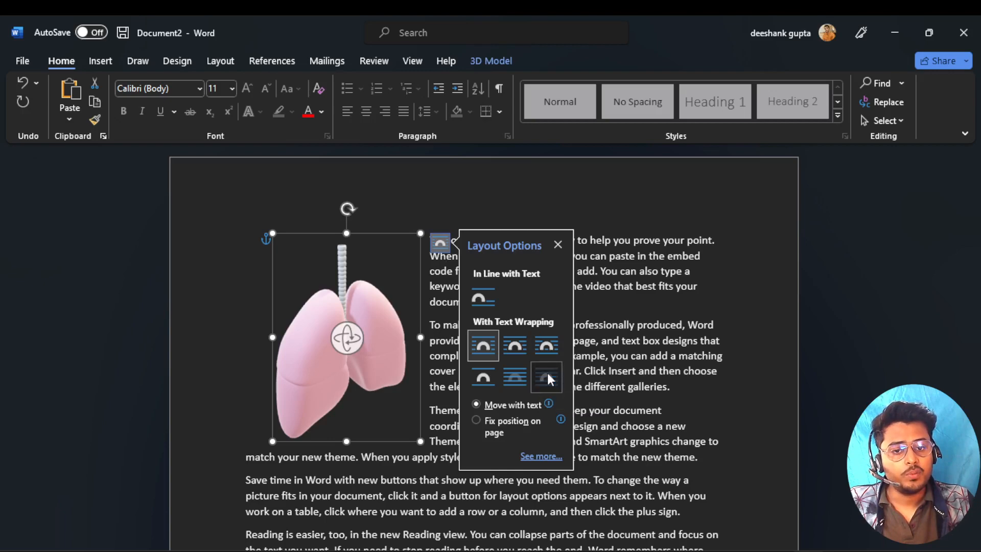
left_click_drag(343, 308, 323, 258)
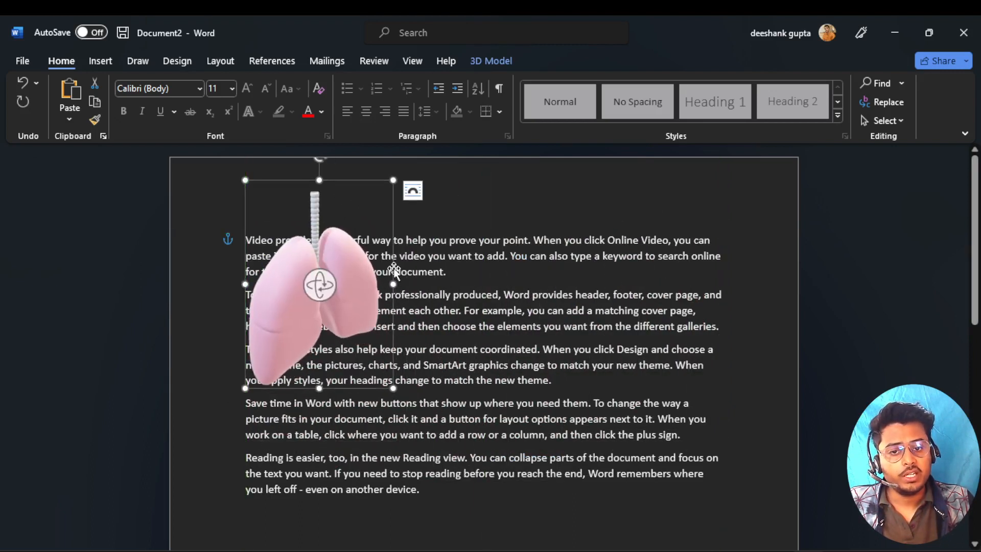
- Set the lungs' wrapping to Behind Text, rotate the model slightly, and move it down behind the paragraphs
left_click(418, 191)
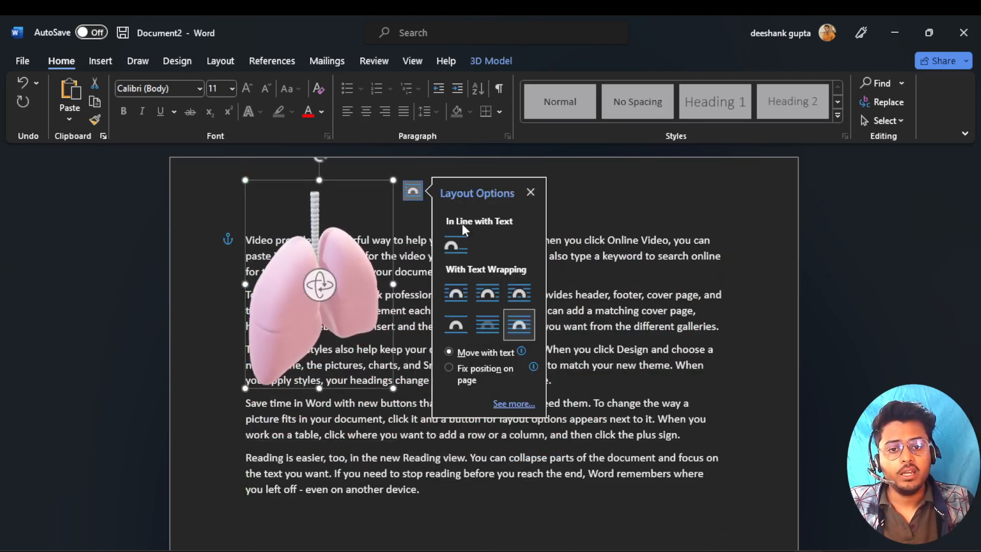
left_click(488, 325)
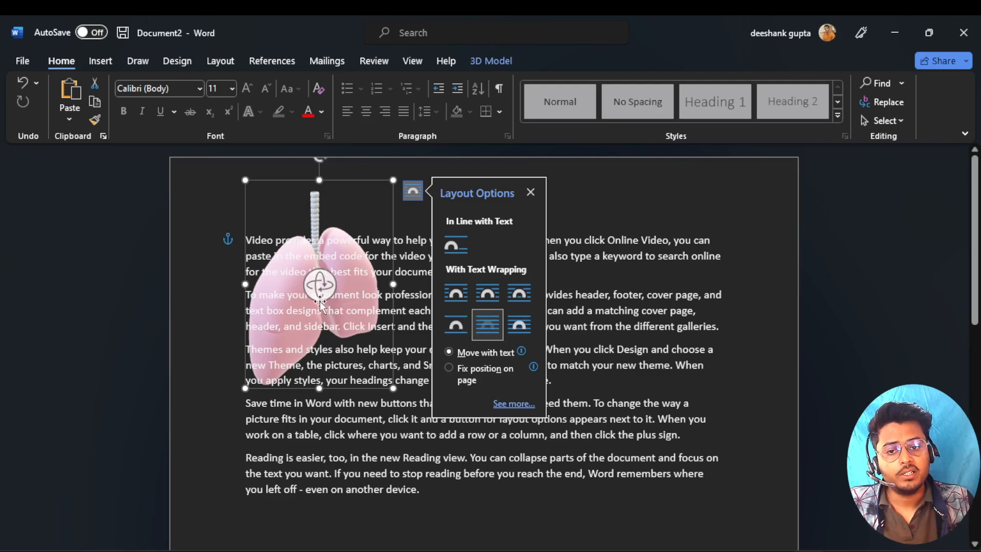
left_click_drag(320, 285, 329, 287)
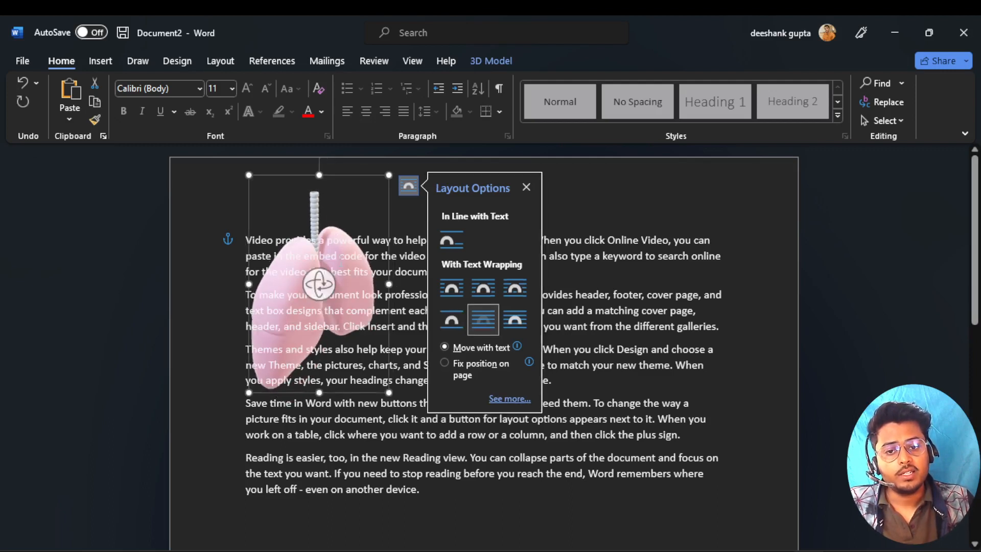
left_click(366, 285)
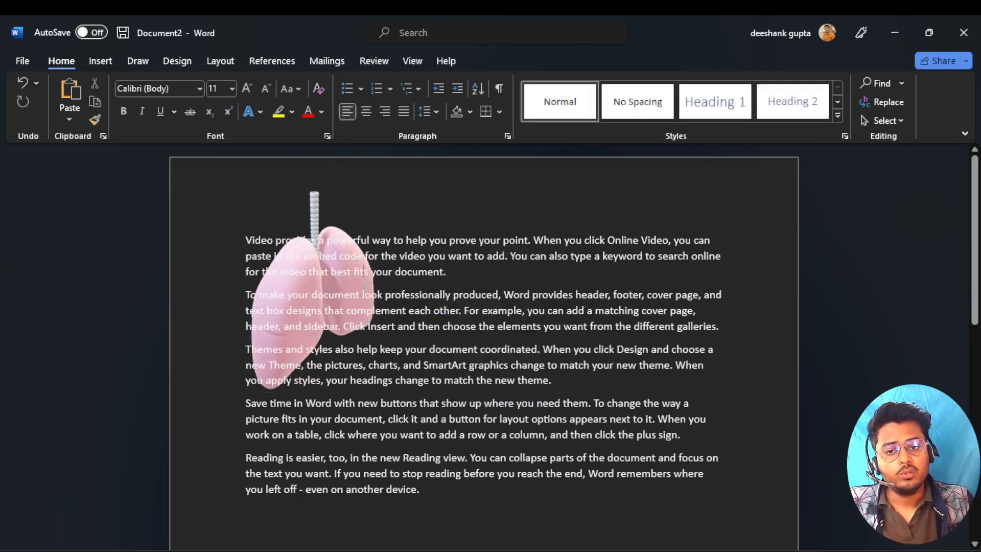
left_click(313, 213)
left_click_drag(313, 213, 310, 265)
- Set the lungs' wrapping to Through and move them to the horizontal middle of the paragraphs
left_click(405, 243)
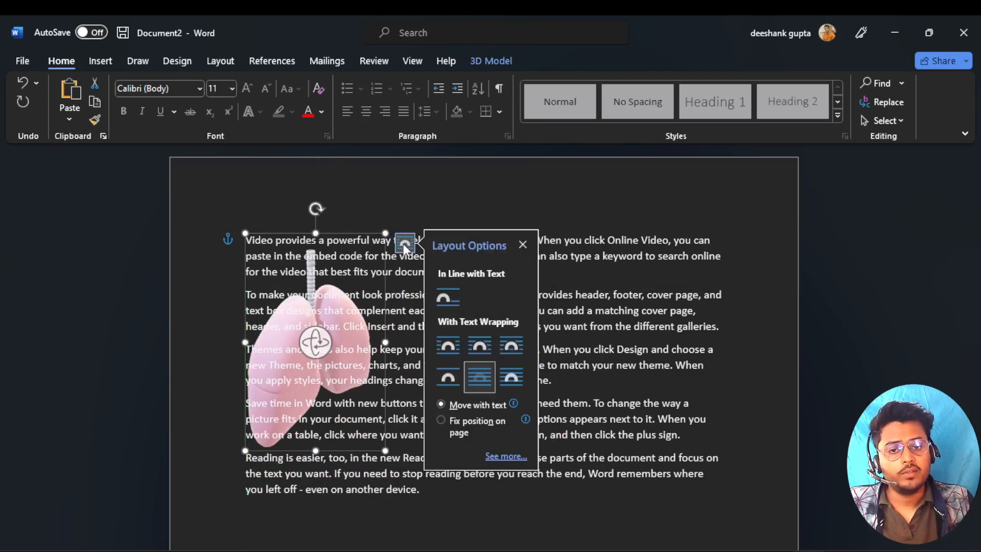
left_click(510, 348)
left_click_drag(341, 339, 546, 360)
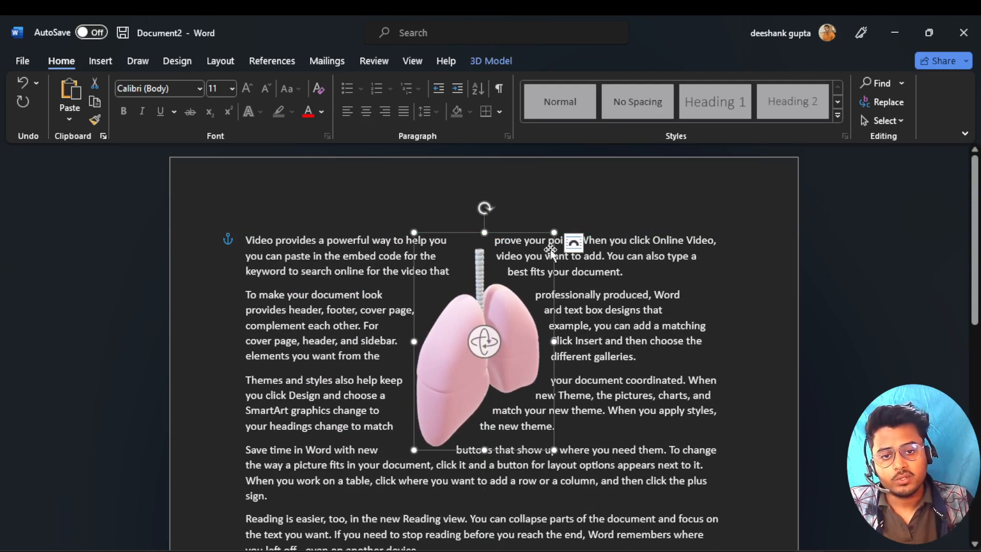
- Set the lungs' text wrapping to Square and view the preset position options
left_click(574, 244)
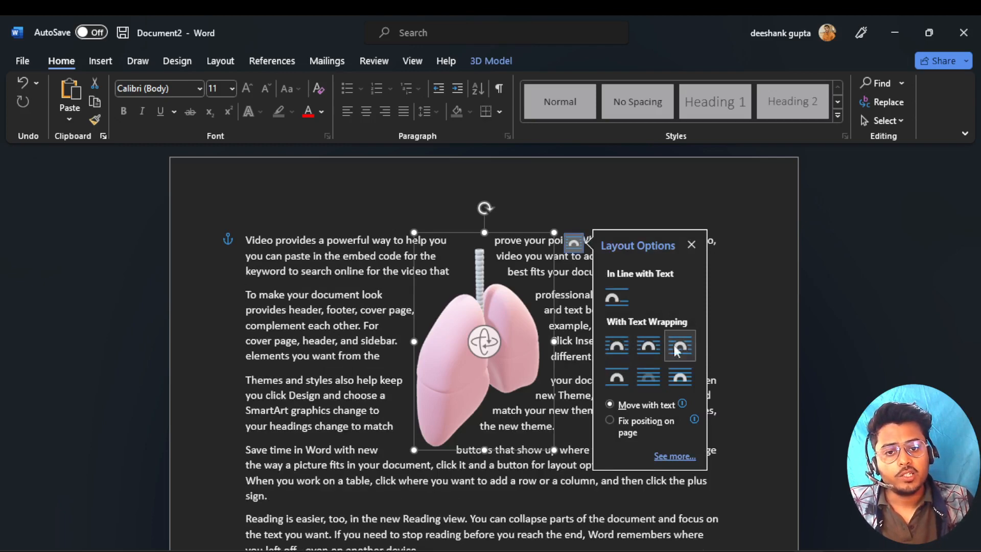
left_click(615, 345)
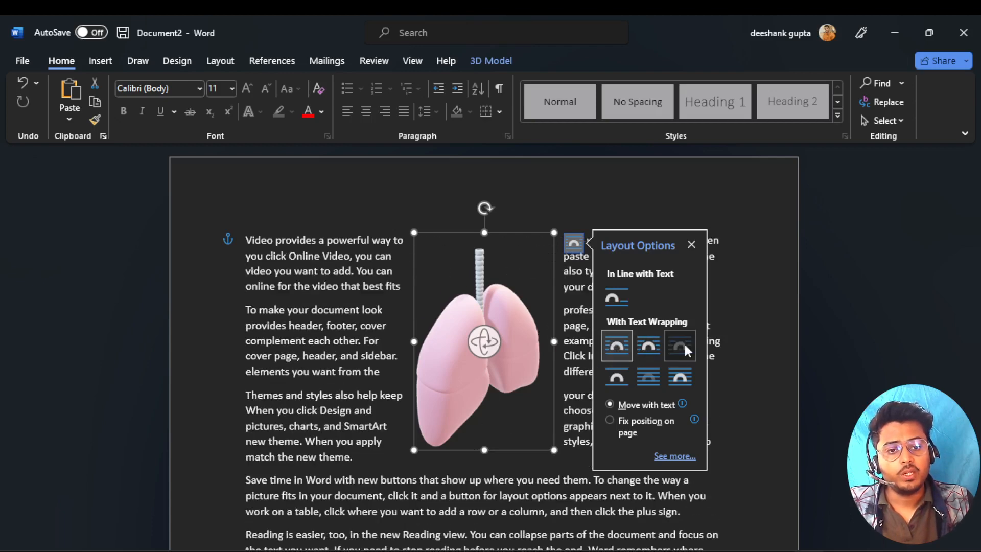
left_click(620, 345)
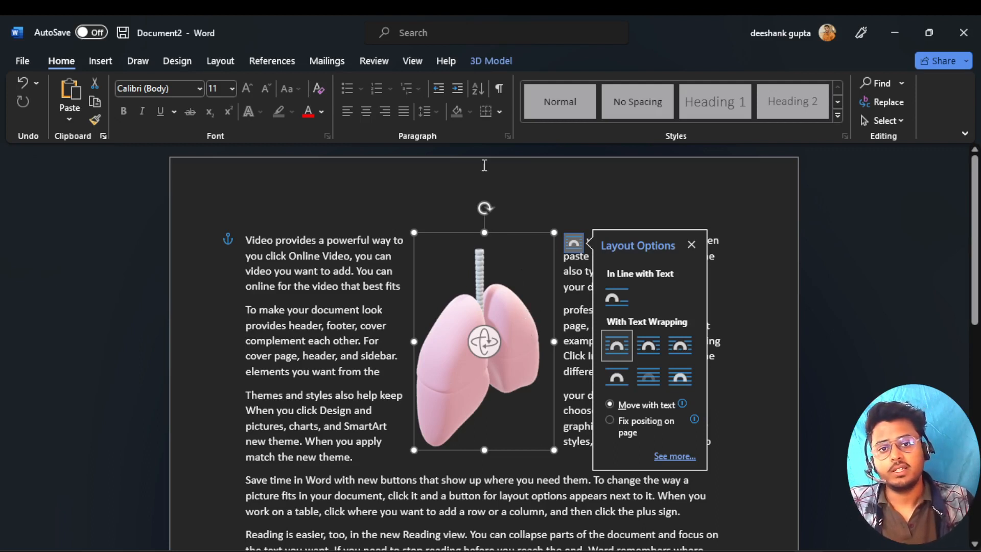
left_click(488, 61)
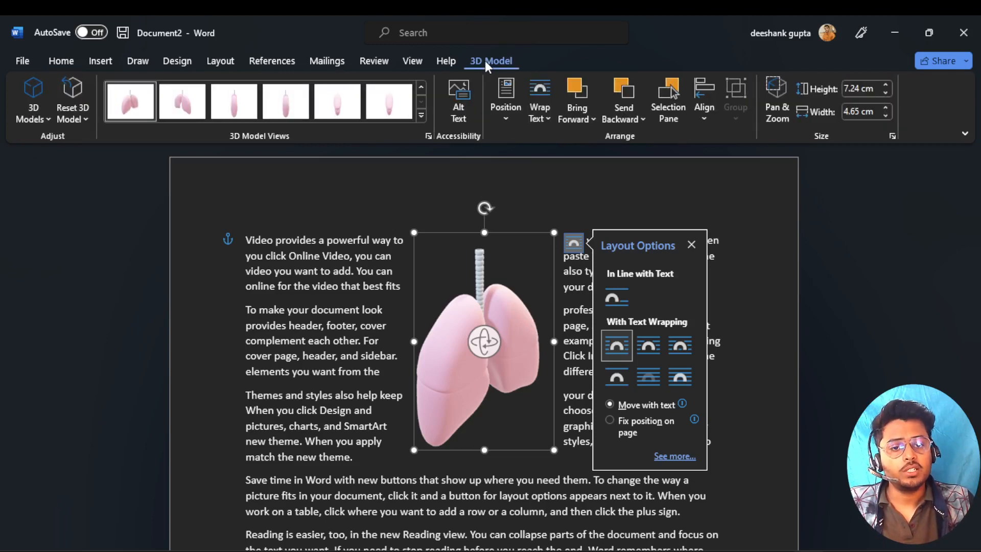
left_click(503, 117)
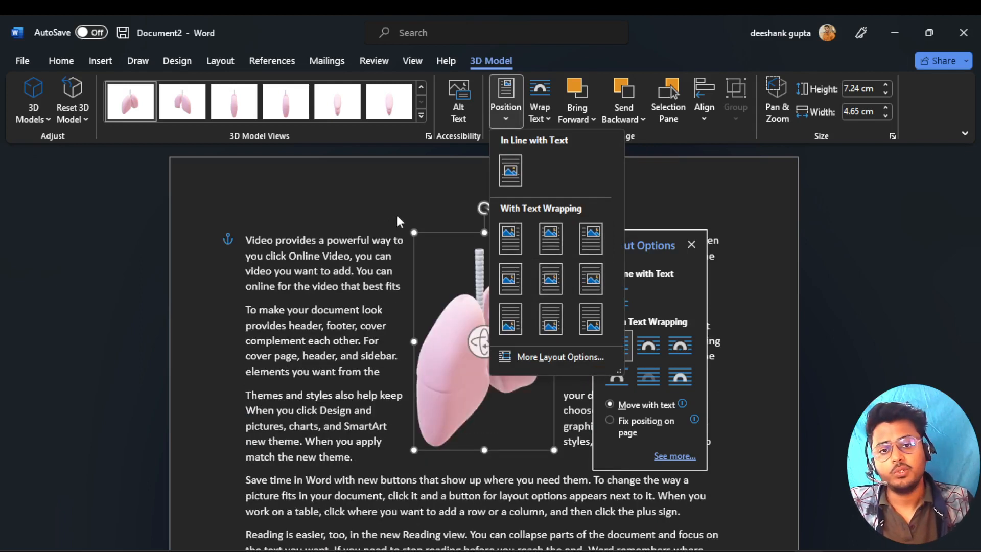
left_click(397, 218)
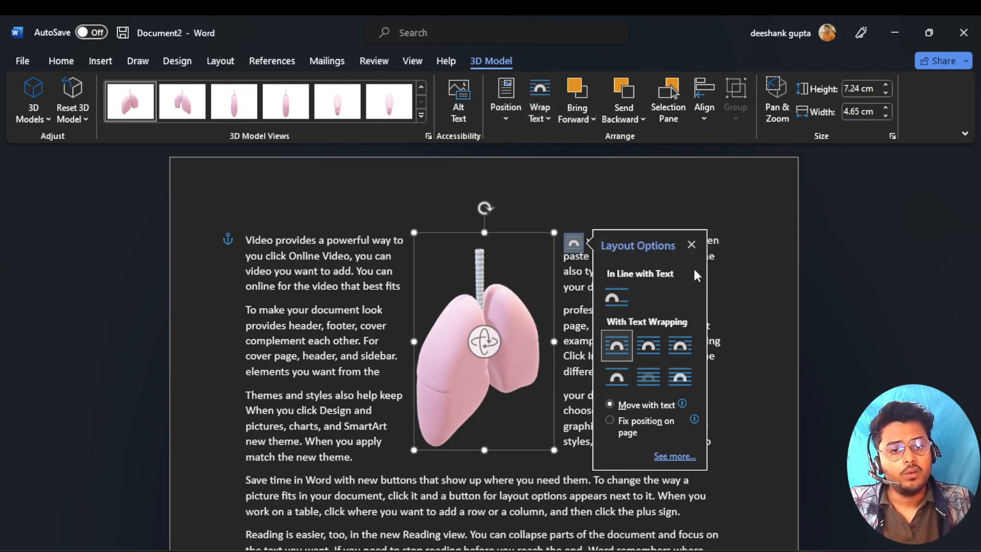
- Move the lungs toward the left side of the paragraphs and view the available text wrapping options
left_click(691, 245)
left_click_drag(458, 380, 307, 356)
left_click(542, 110)
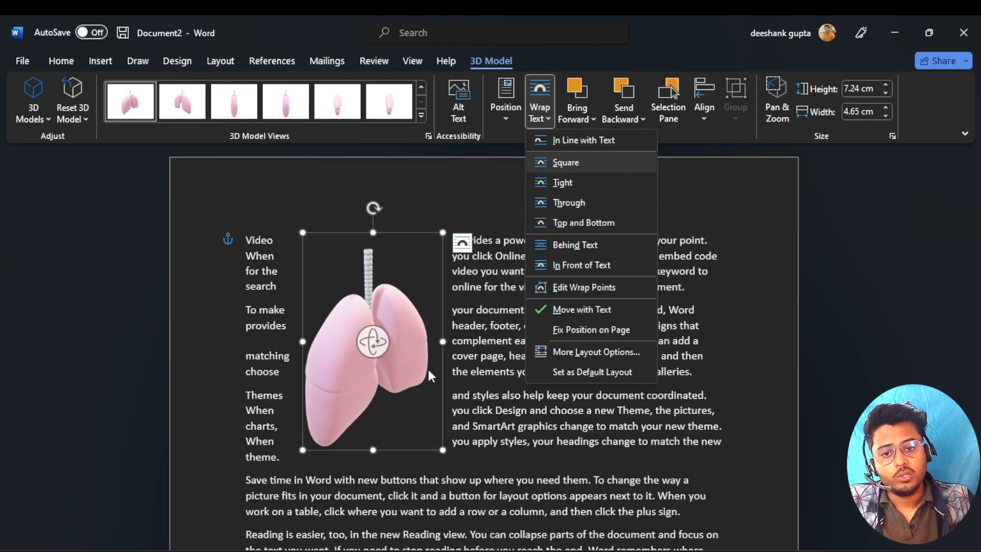
scroll(406, 337, "down", 2)
left_click(397, 326)
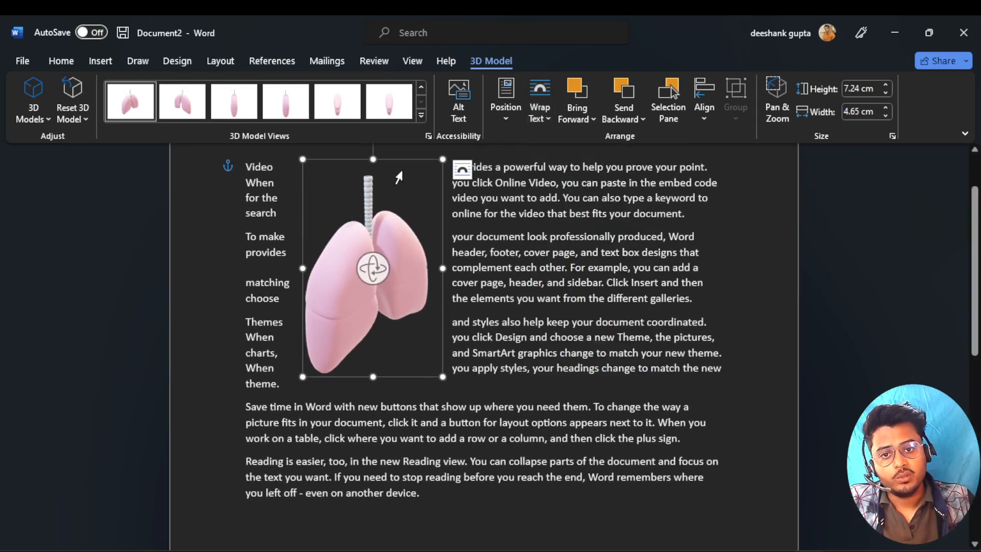
- Shrink the lungs to about 5.4 cm high by 3.5 cm wide and place them amid the second to fourth paragraphs
mouse_move(441, 160)
left_mouse_down()
mouse_move(407, 203)
mouse_move(442, 161)
left_mouse_up()
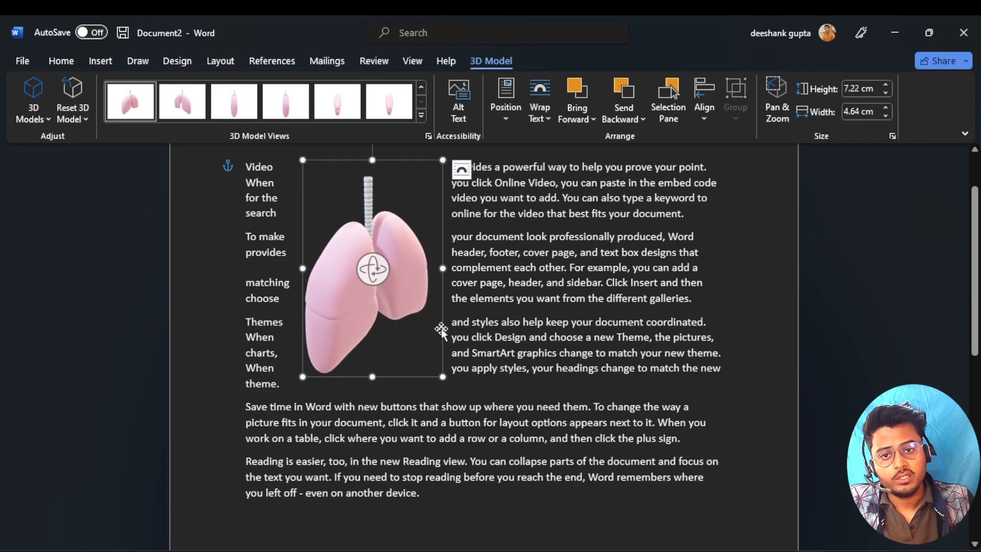
left_click_drag(445, 379, 482, 348)
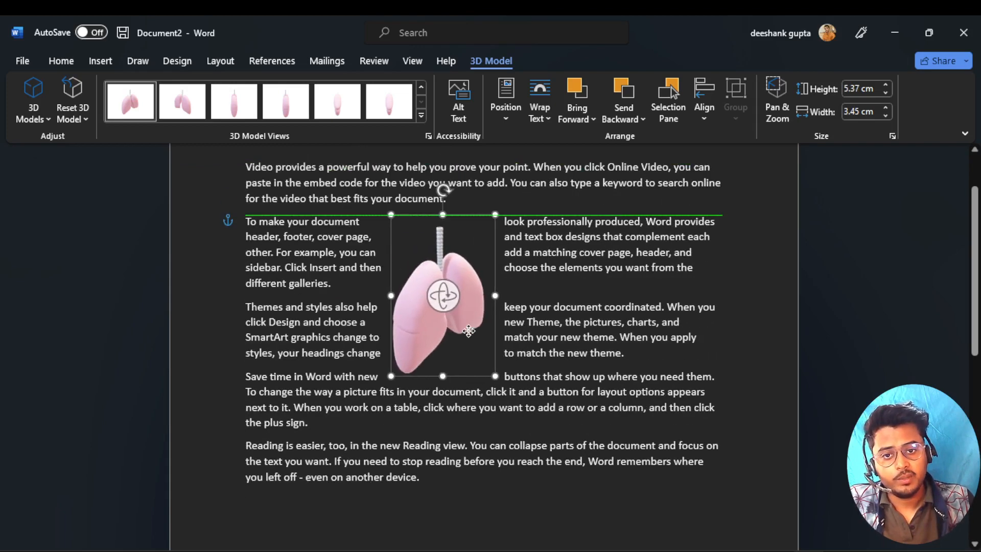
left_click(565, 305)
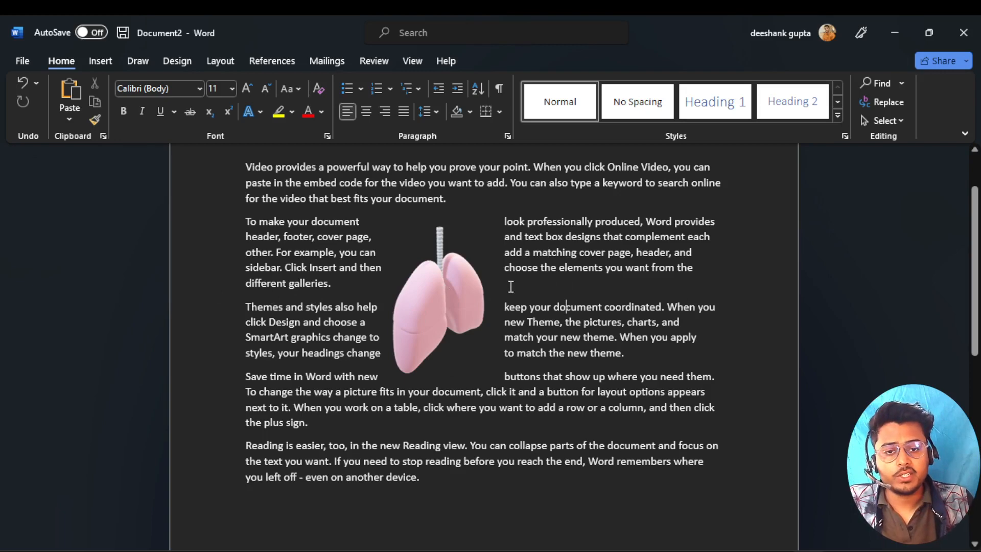
- Preview Tight text wrapping on the lungs without applying it
left_click(452, 292)
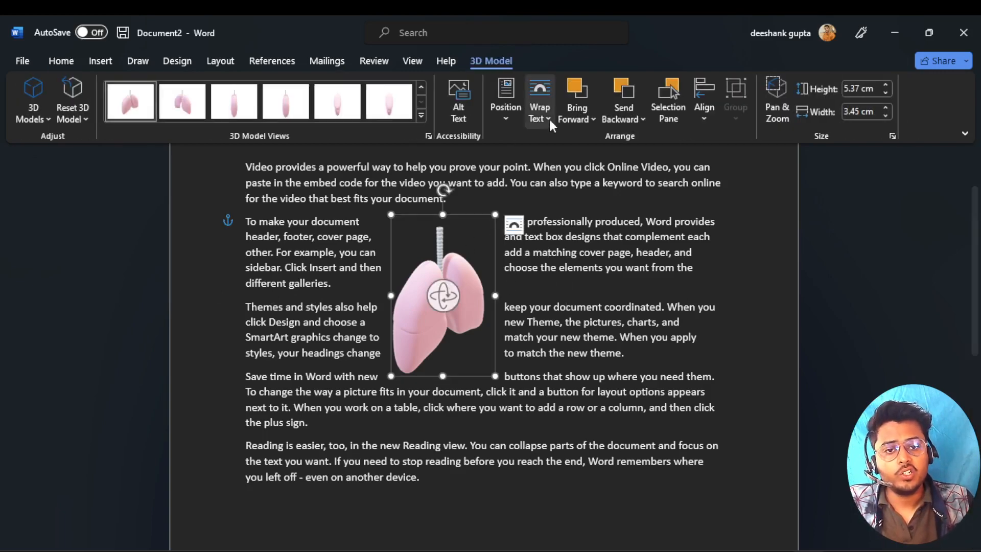
left_click(548, 118)
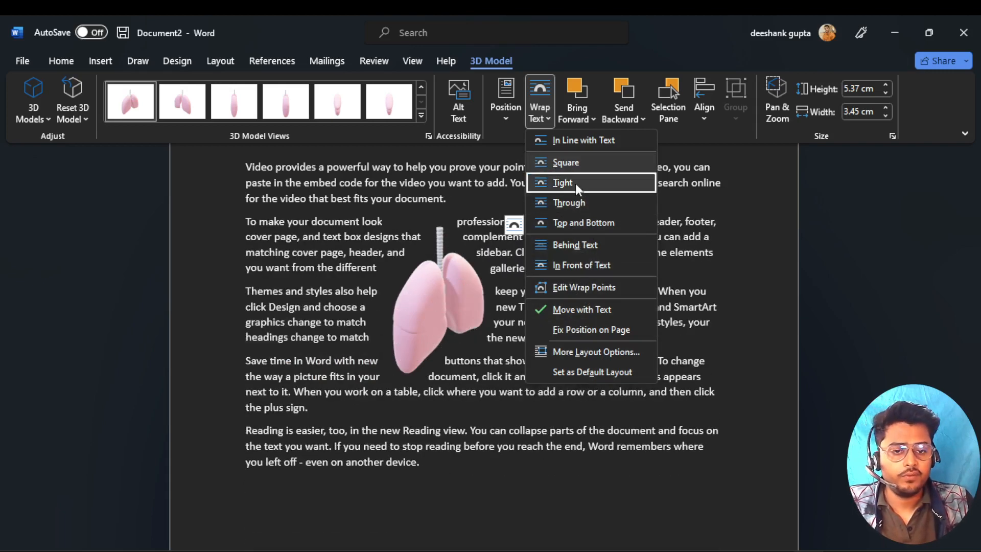
left_click(462, 320)
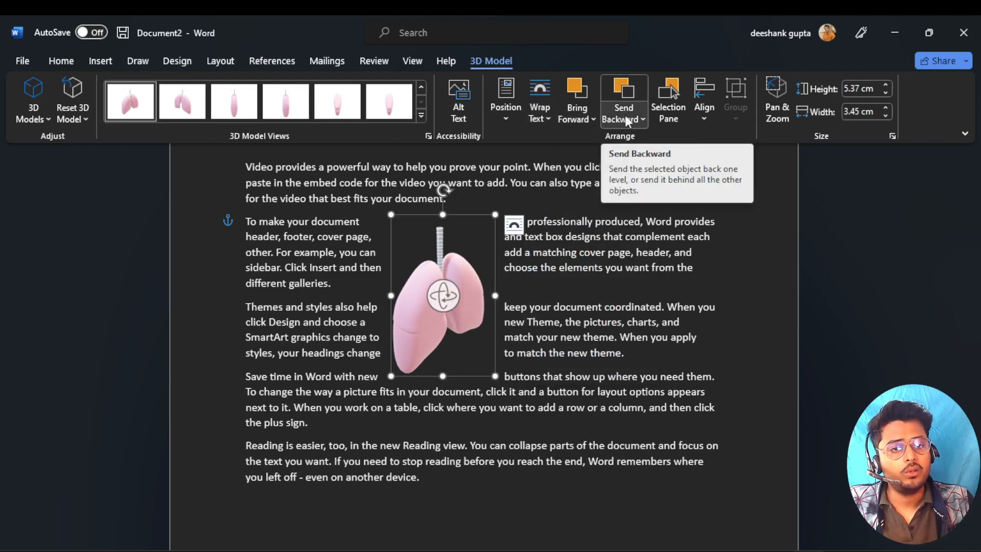
- Show the hidden solar panel (3D Model 5) on the page again
left_click(673, 94)
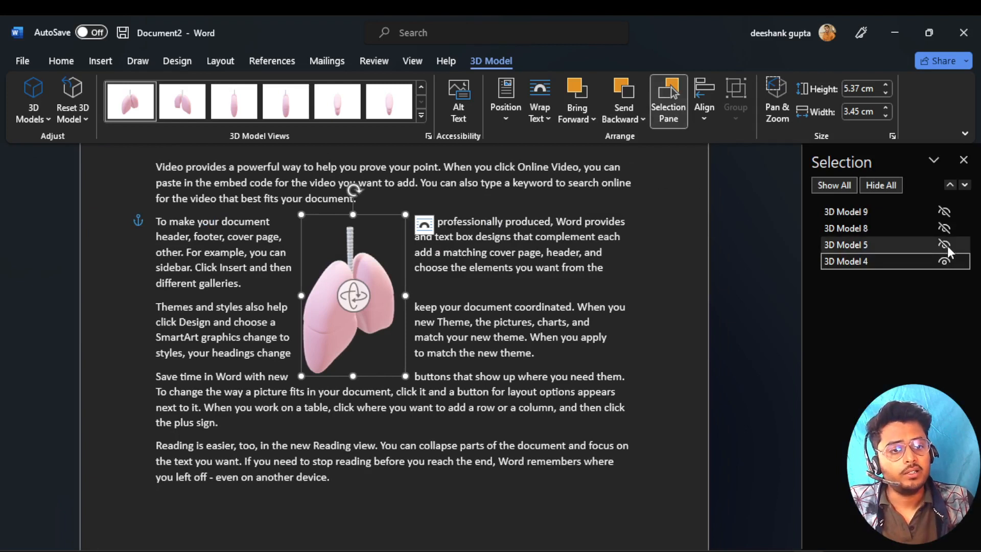
left_click(944, 244)
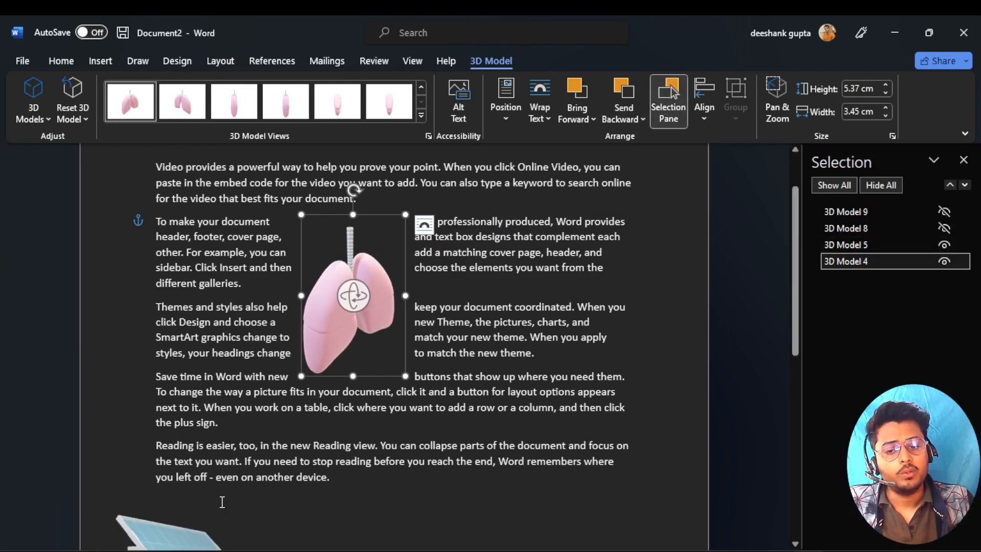
- Move the solar panel up over the lungs and try to reorder 3D Model 5 below 3D Model 4 in the selection list
left_click_drag(163, 538, 371, 351)
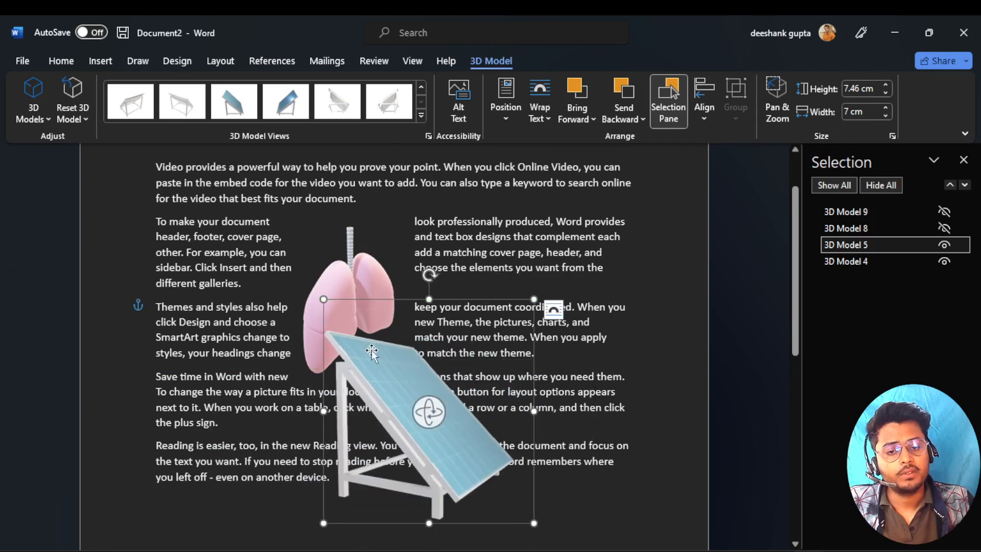
left_click_drag(389, 406, 404, 331)
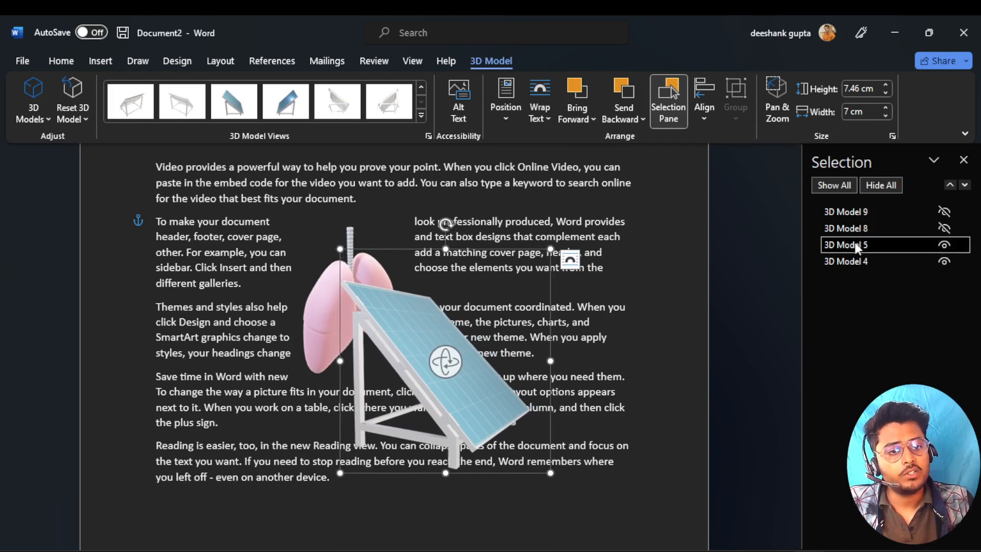
left_click_drag(854, 242, 878, 253)
- Apply Square text wrapping to the solar panel and place it amid the paragraphs, overlapping the right side of the lungs
left_click_drag(385, 327, 468, 352)
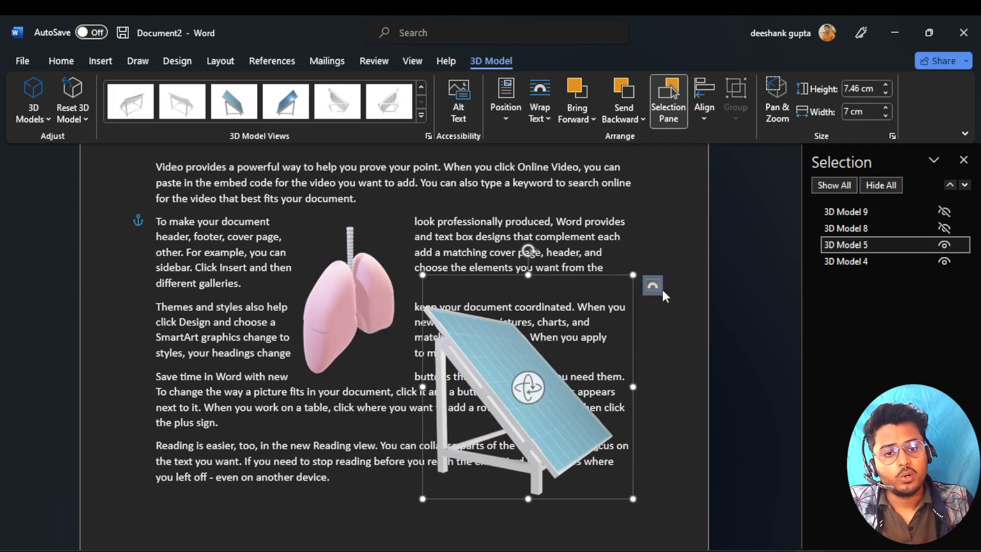
left_click(661, 290)
left_click(704, 391)
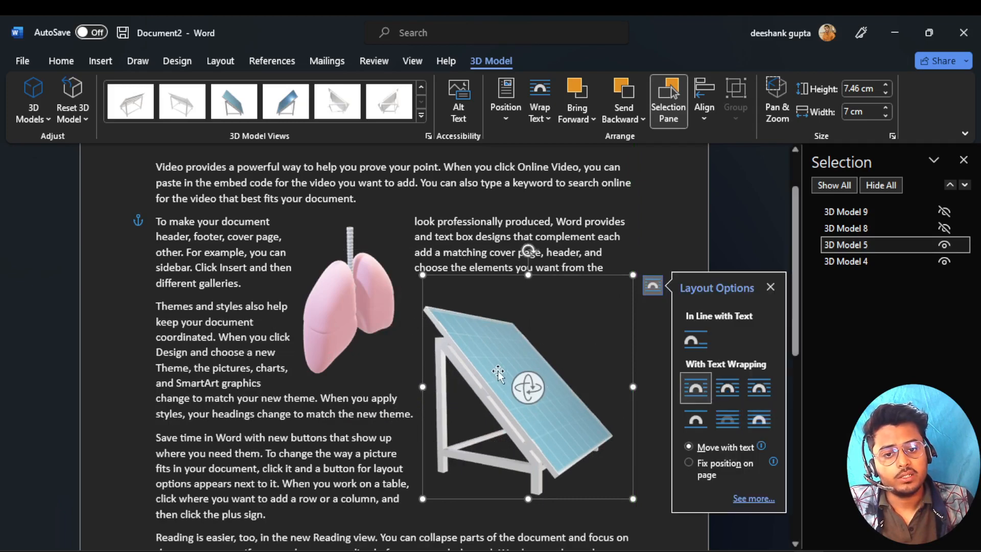
left_click_drag(500, 372, 436, 352)
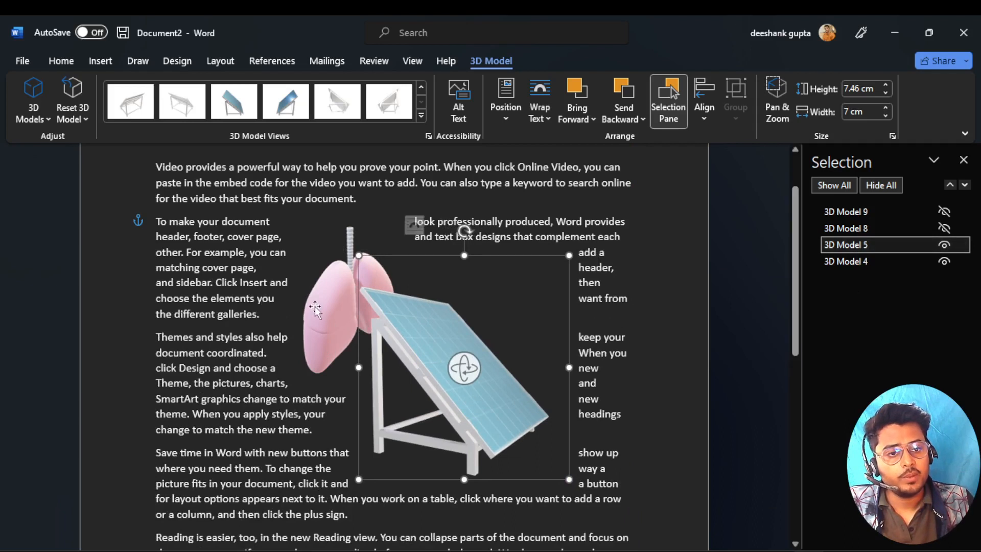
- Try to swap the stacking order of the lungs and the solar panel by rearranging their entries in the selection list
left_click(315, 299)
left_click(452, 355)
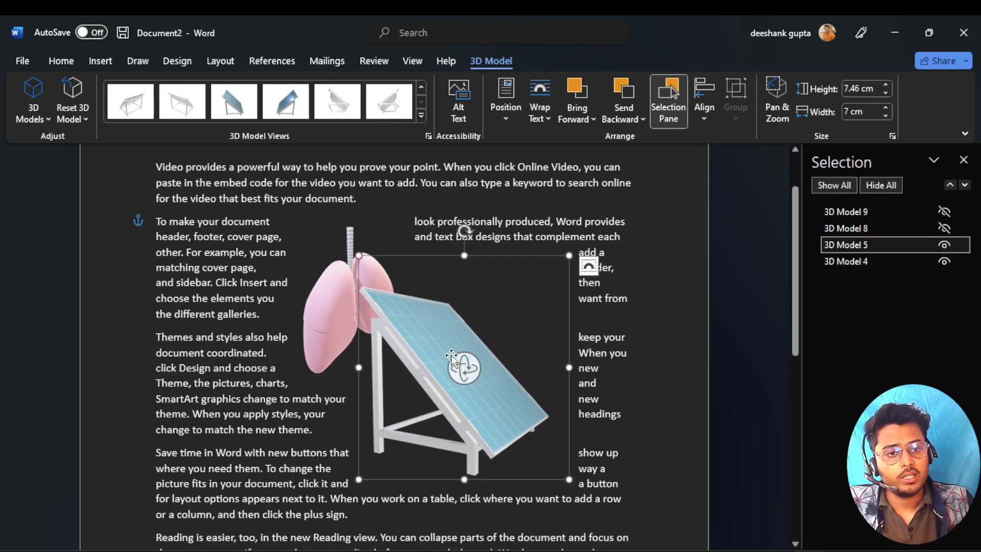
left_click(860, 259)
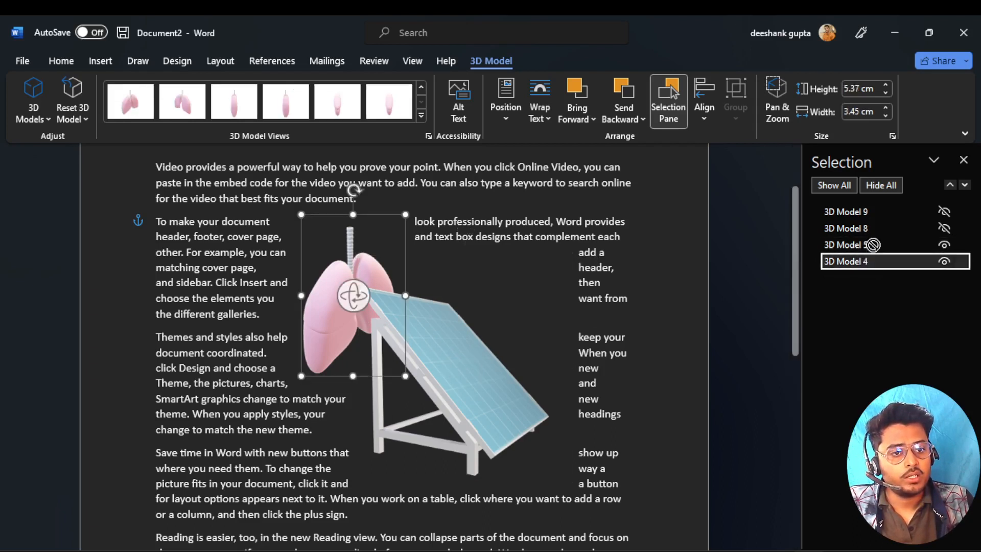
left_click_drag(870, 245, 868, 262)
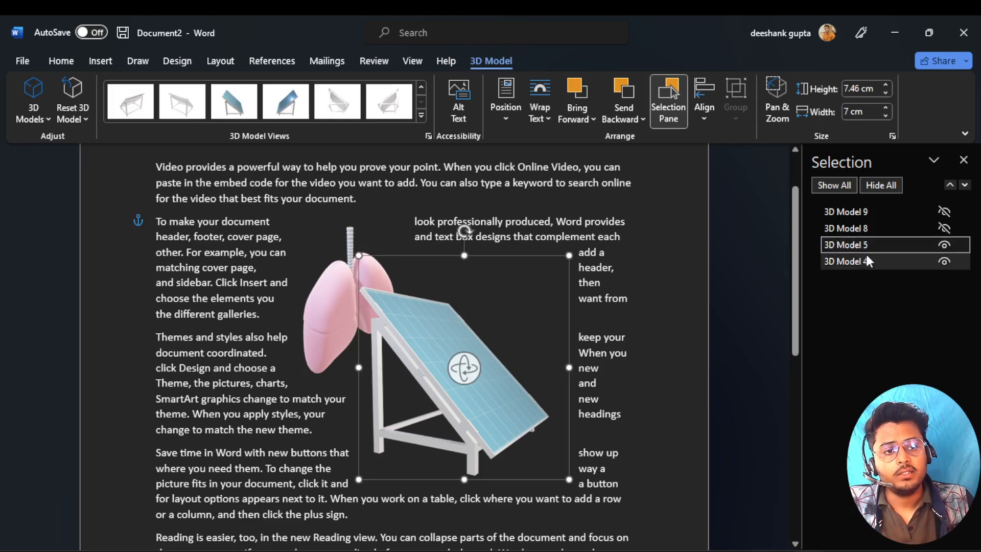
- Shift the solar panel further over the lungs and send it to the back of the stacking order
mouse_move(420, 347)
left_mouse_down()
mouse_move(428, 346)
mouse_move(404, 349)
left_mouse_up()
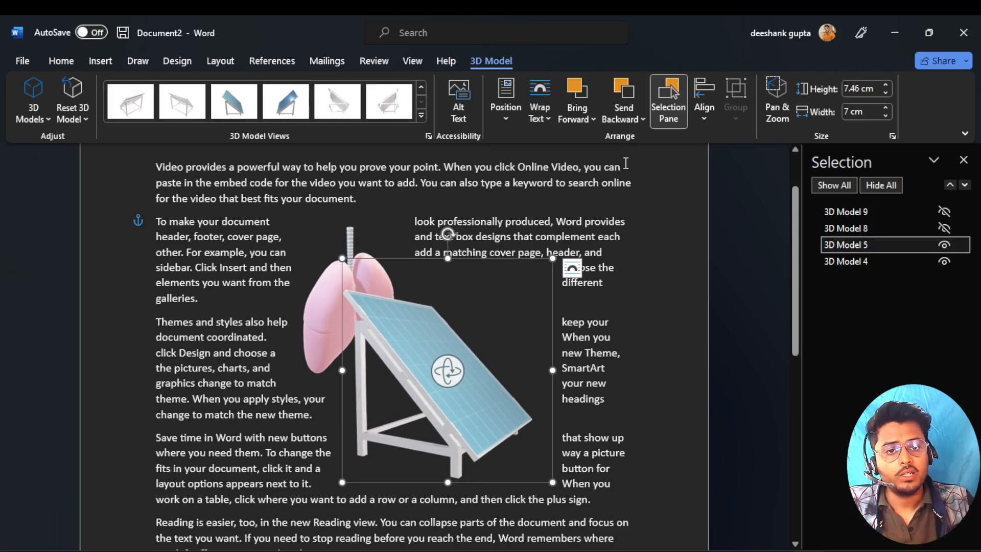
left_click(641, 121)
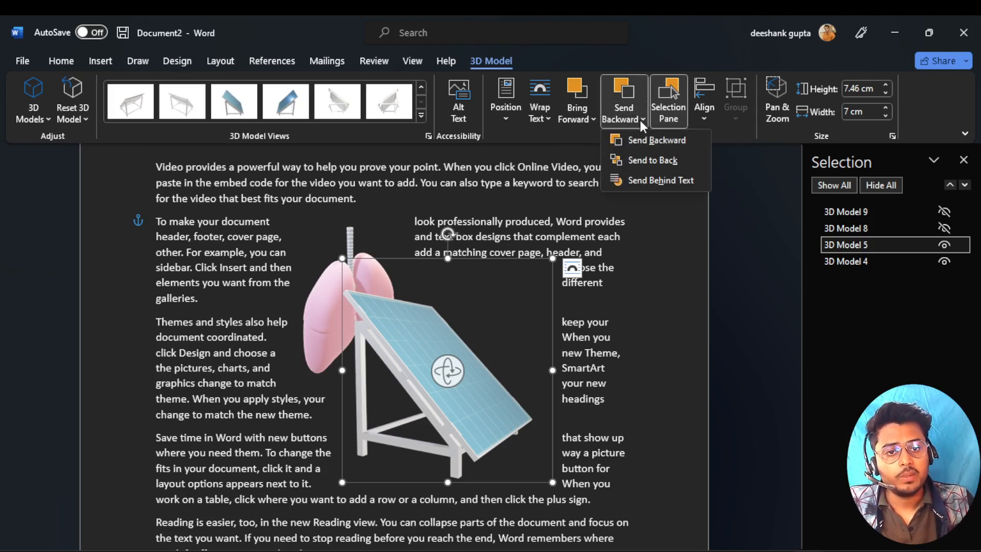
left_click(657, 159)
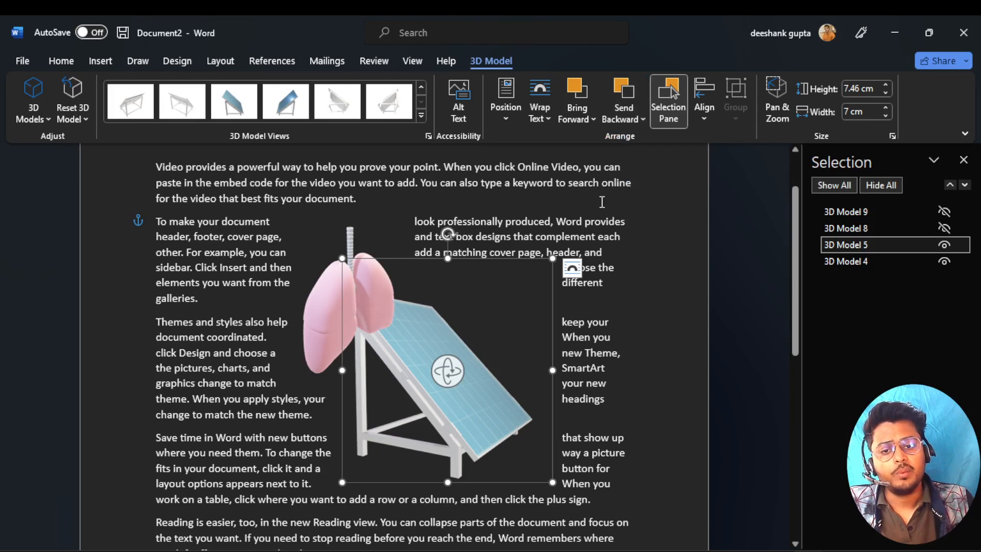
left_click_drag(423, 341, 409, 321)
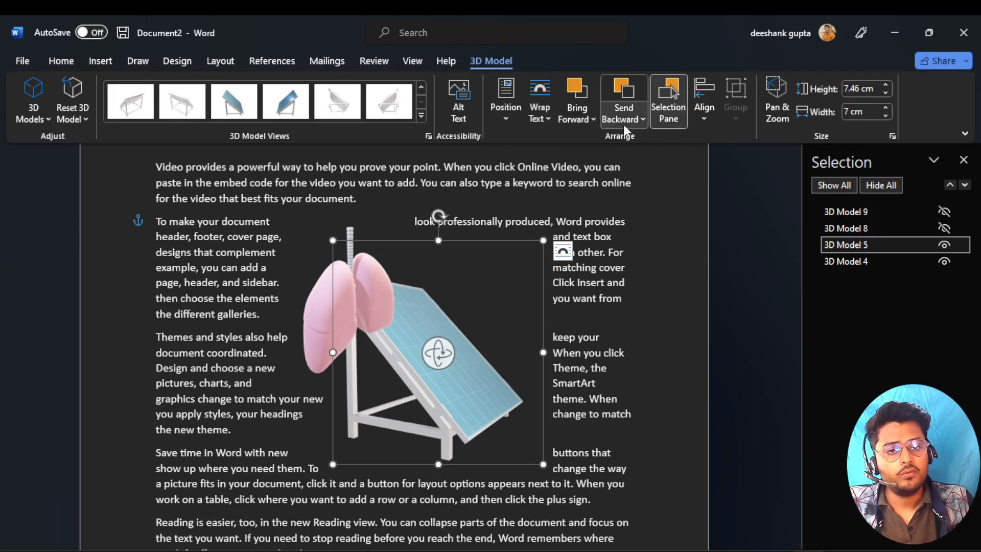
- Bring the solar panel to the front of all objects and move it right, clear of the lungs
left_click(583, 120)
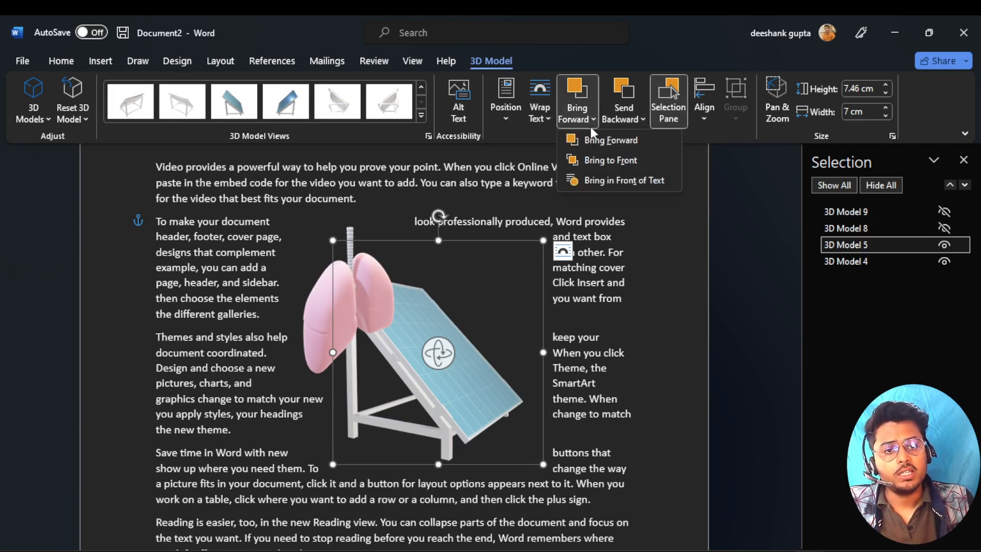
left_click(609, 159)
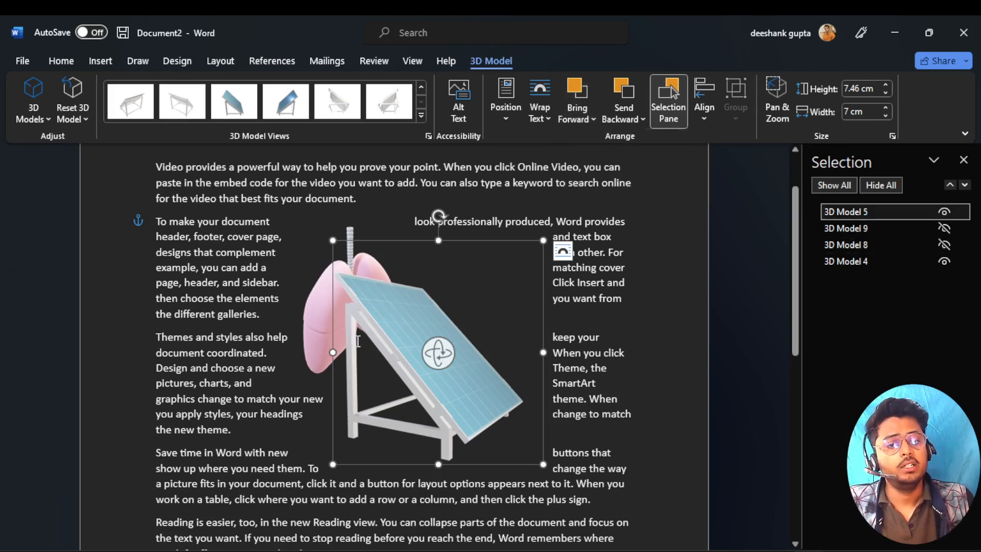
left_click(577, 121)
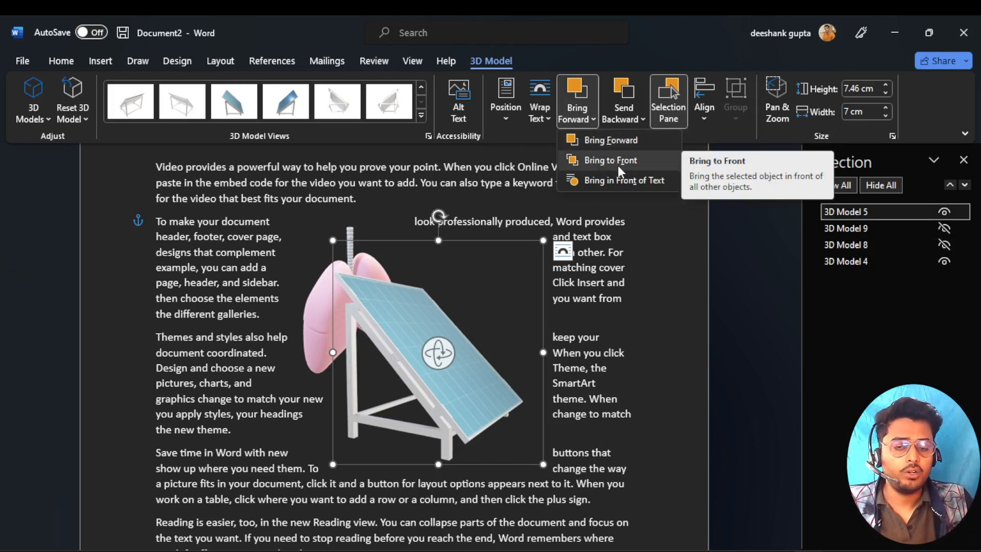
left_click(410, 311)
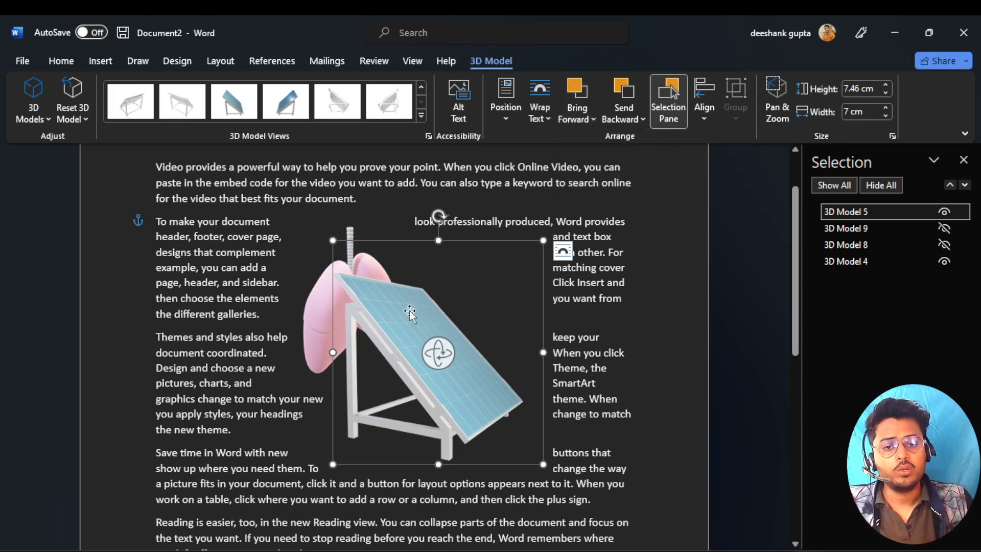
left_click_drag(409, 311, 467, 311)
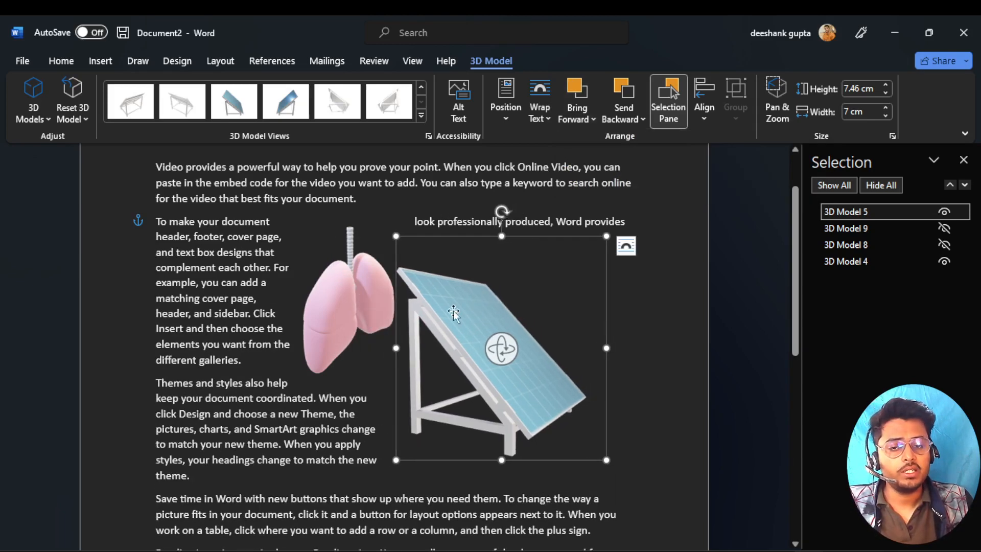
- Hide the solar panel (3D Model 5) and the lungs (3D Model 4)
left_click(950, 210)
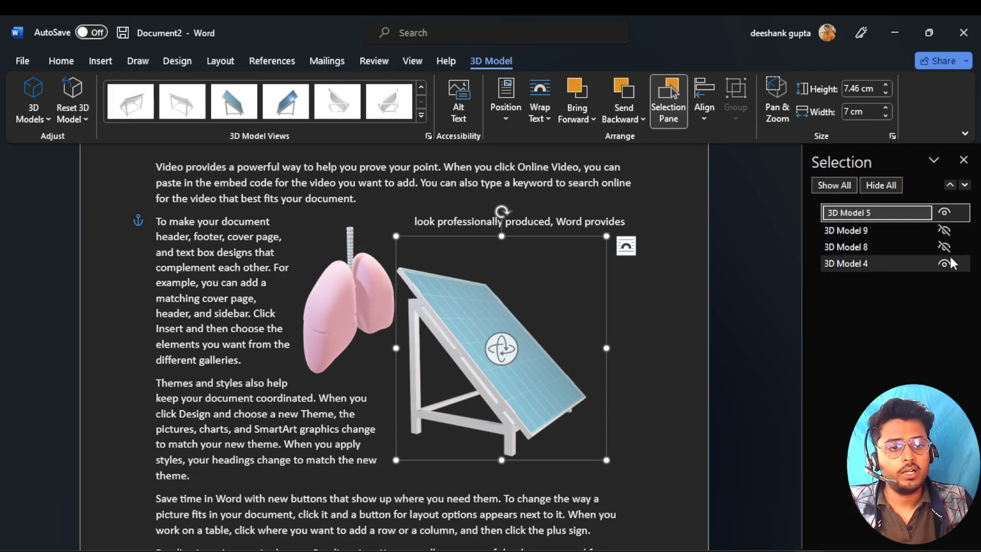
left_click(936, 262)
left_click(942, 214)
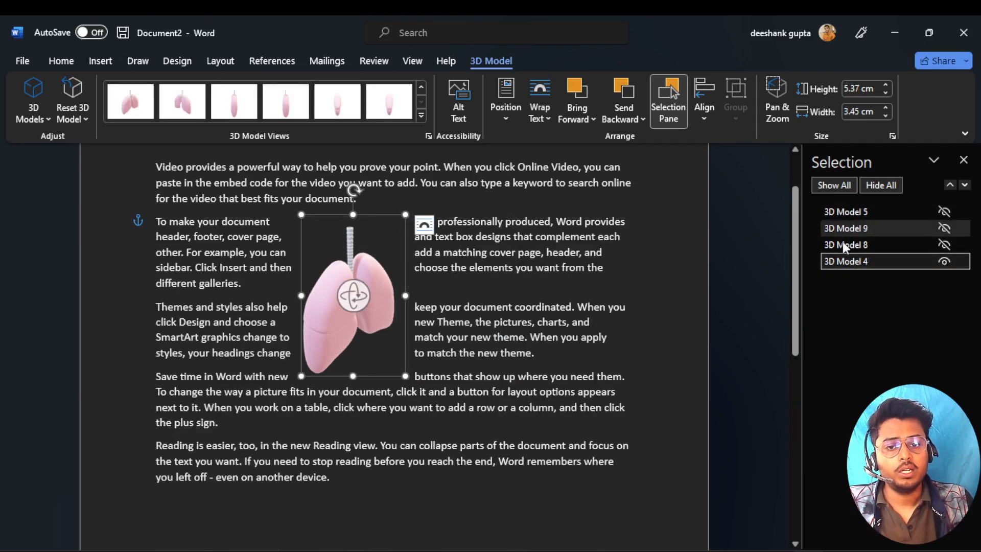
left_click(943, 261)
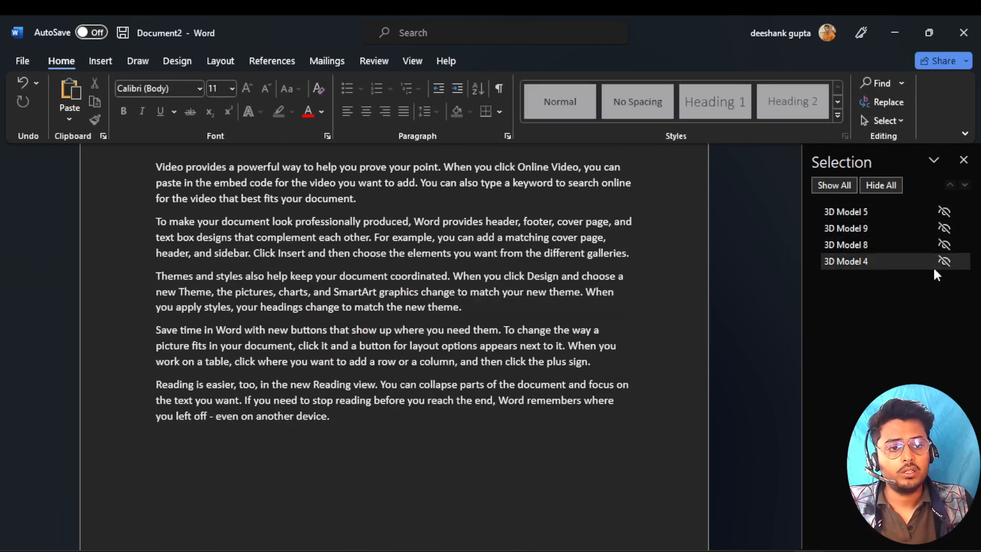
key("ctrl+a")
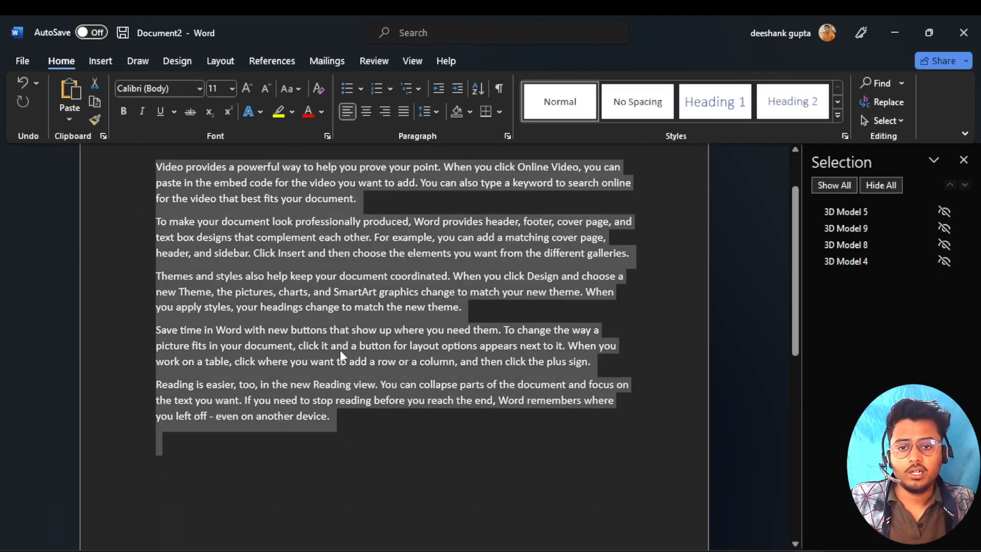
key("BackSpace")
scroll(340, 350, "up", 2)
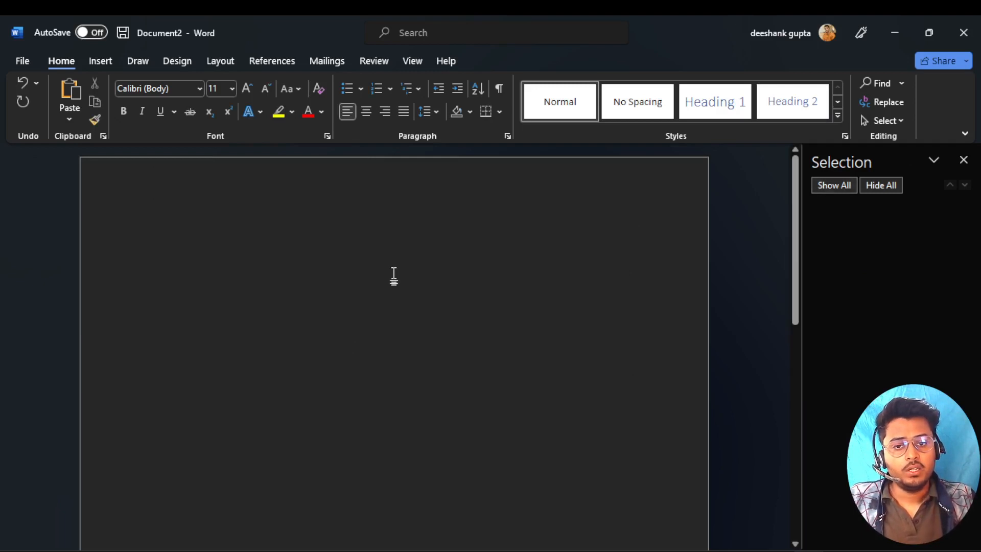
key("ctrl+z")
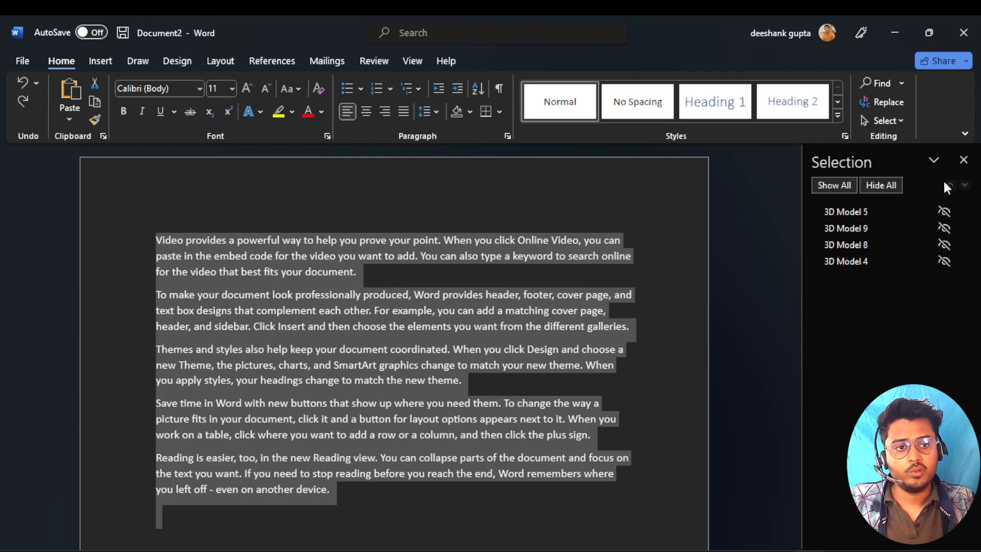
left_click(565, 255)
- Delete all five paragraphs of sample text from the document
scroll(528, 373, "down", 7)
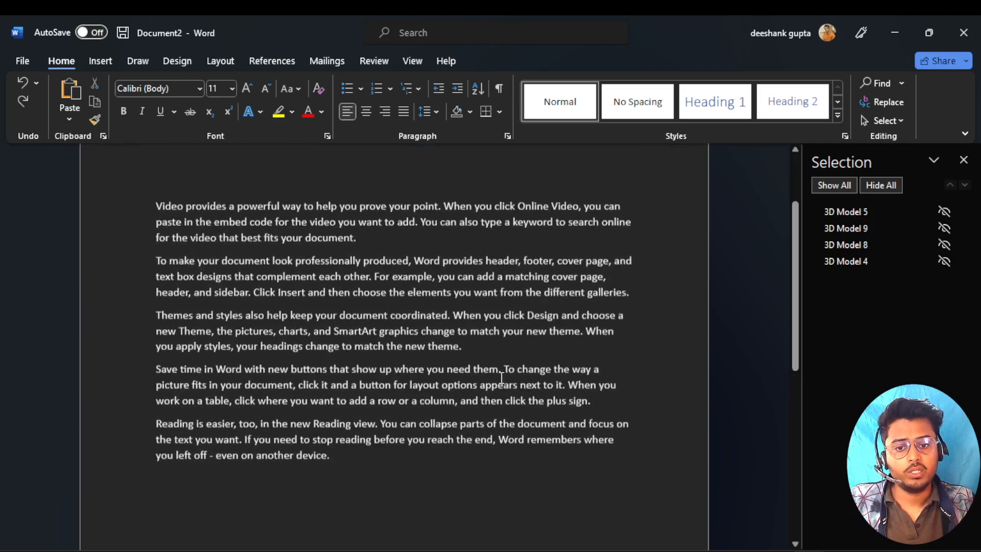
scroll(368, 347, "up", 2)
scroll(337, 348, "up", 3)
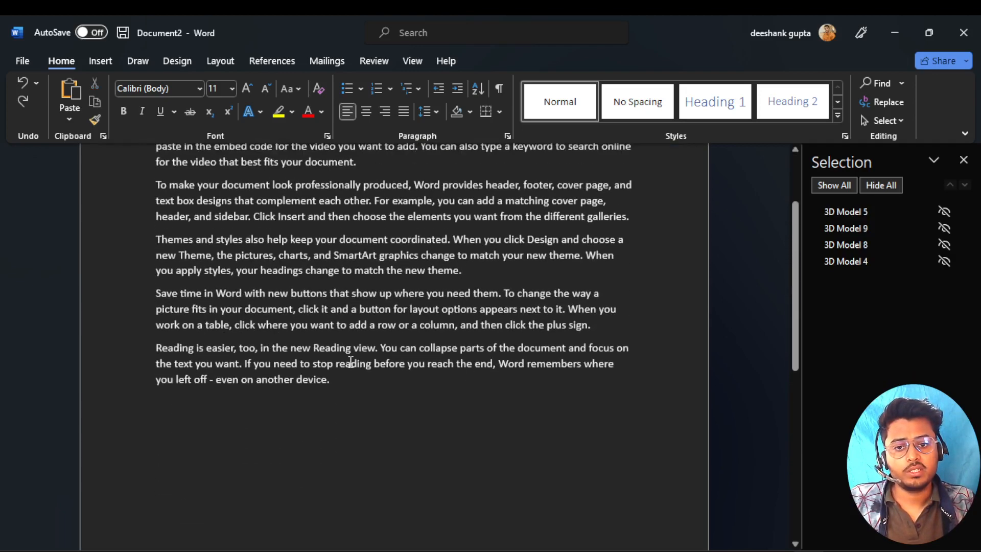
left_click_drag(351, 380, 164, 217)
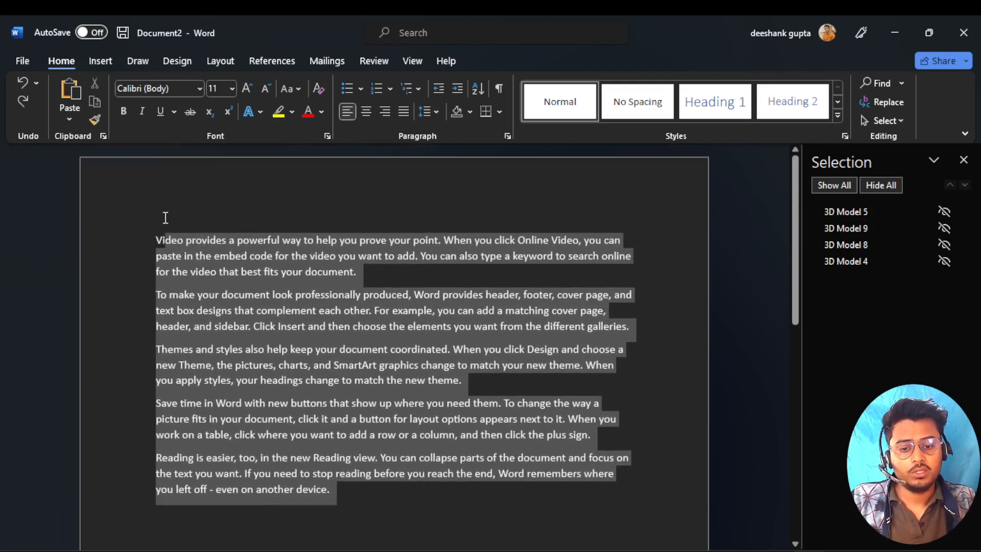
type("Vi")
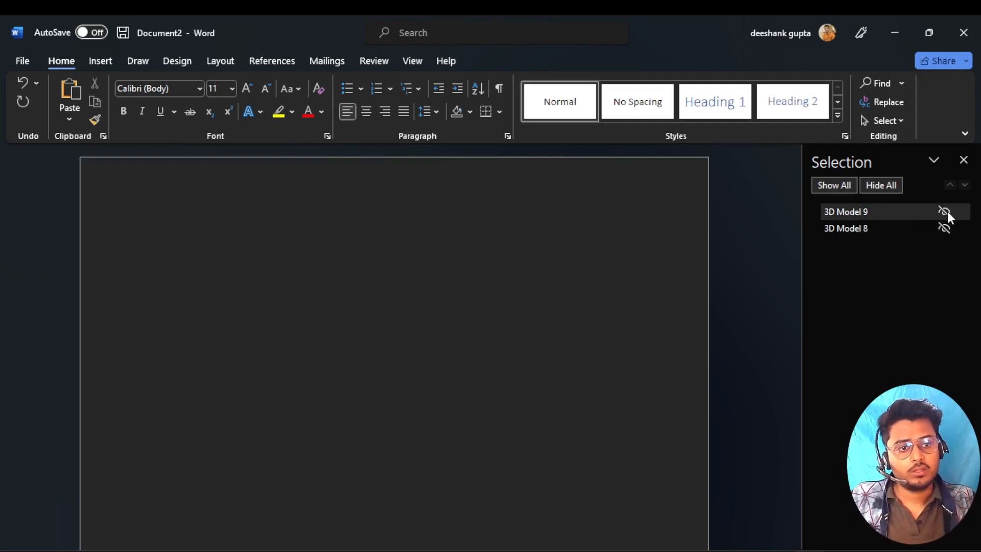
- Show the hidden projector (3D Model 9) and telephone (3D Model 8) on the page
left_click(944, 211)
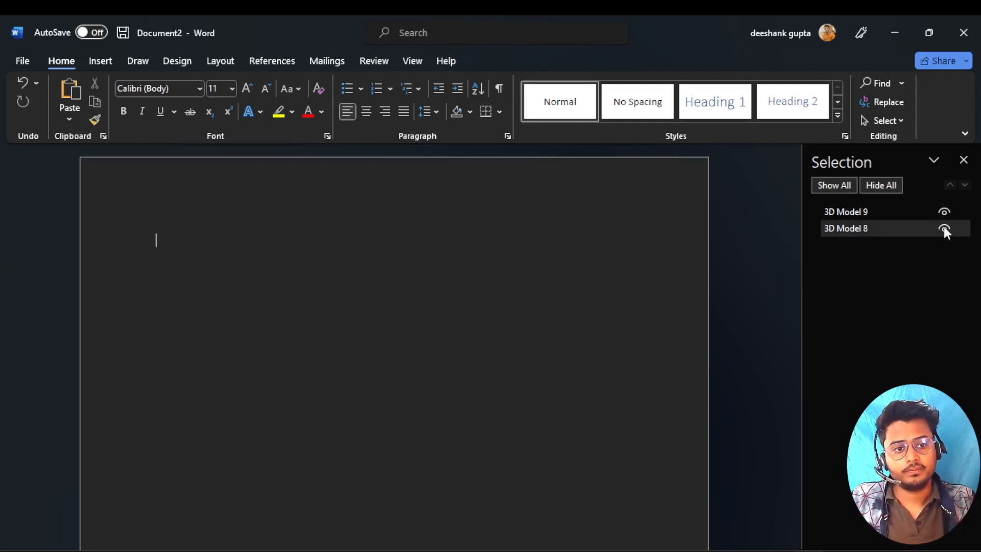
left_click(944, 229)
scroll(399, 388, "down", 5)
scroll(400, 386, "up", 3)
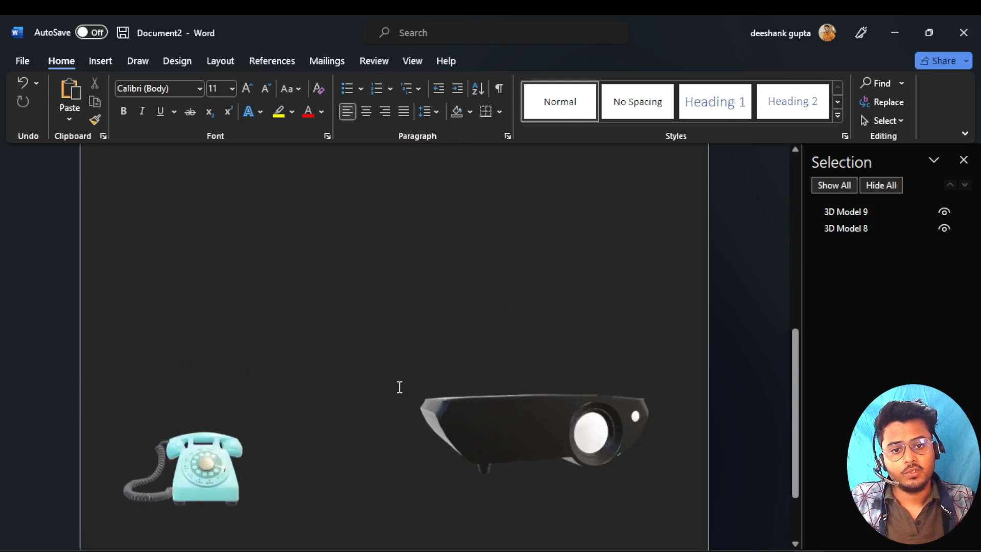
scroll(400, 387, "down", 3)
scroll(399, 387, "up", 3)
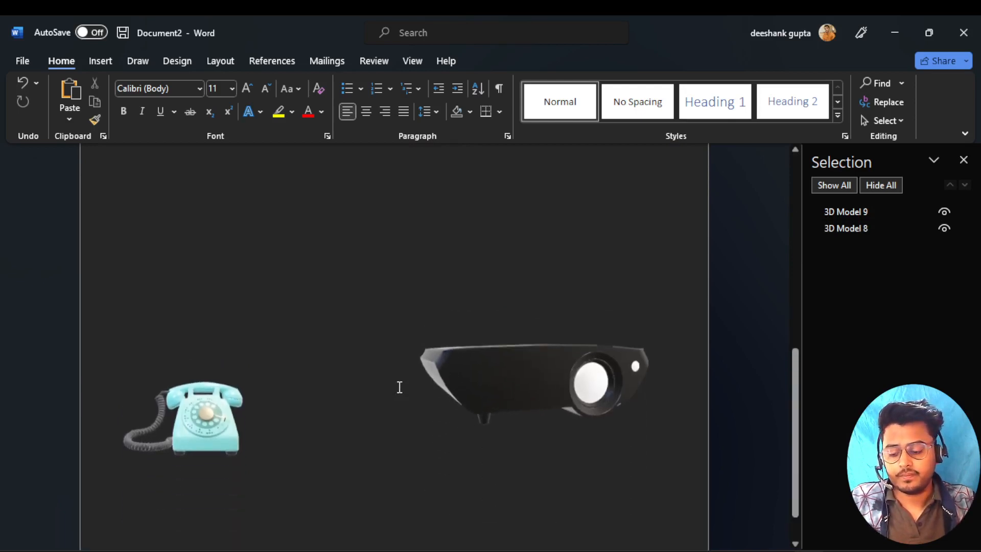
scroll(309, 399, "down", 2)
- Move the telephone and the projector up the page so they sit side by side, with the projector close to the telephone
left_click(191, 466)
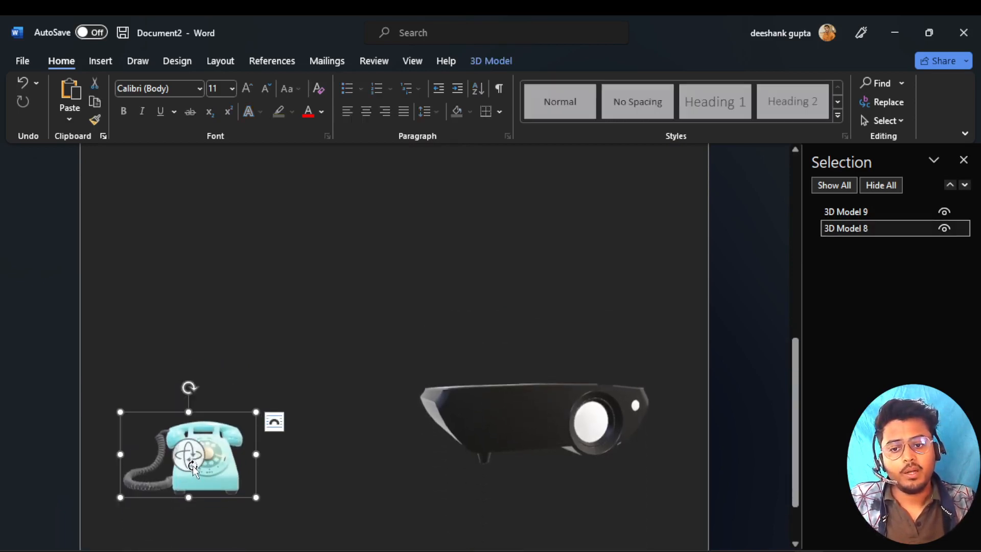
left_click_drag(192, 465, 226, 230)
left_click(469, 416)
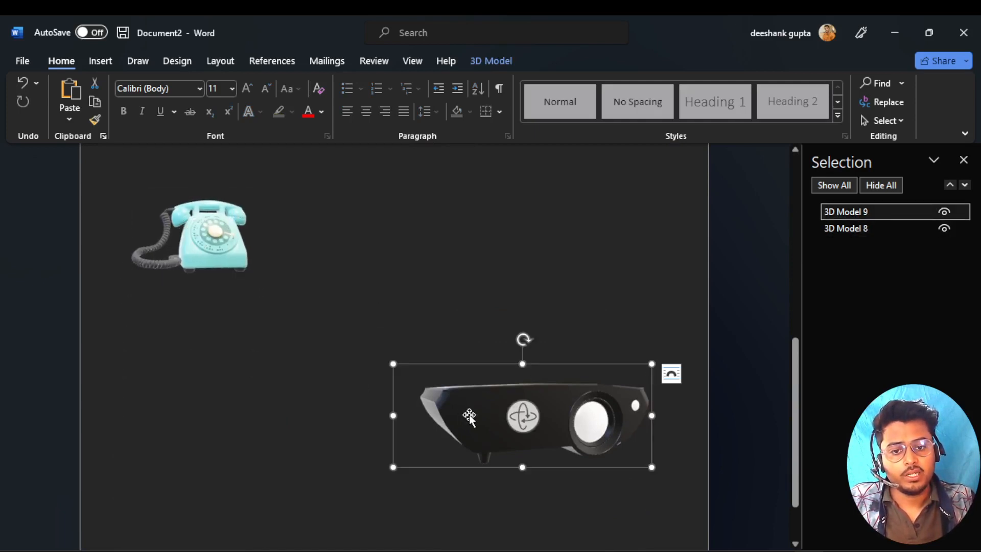
left_click_drag(469, 417, 467, 215)
scroll(378, 386, "up", 3)
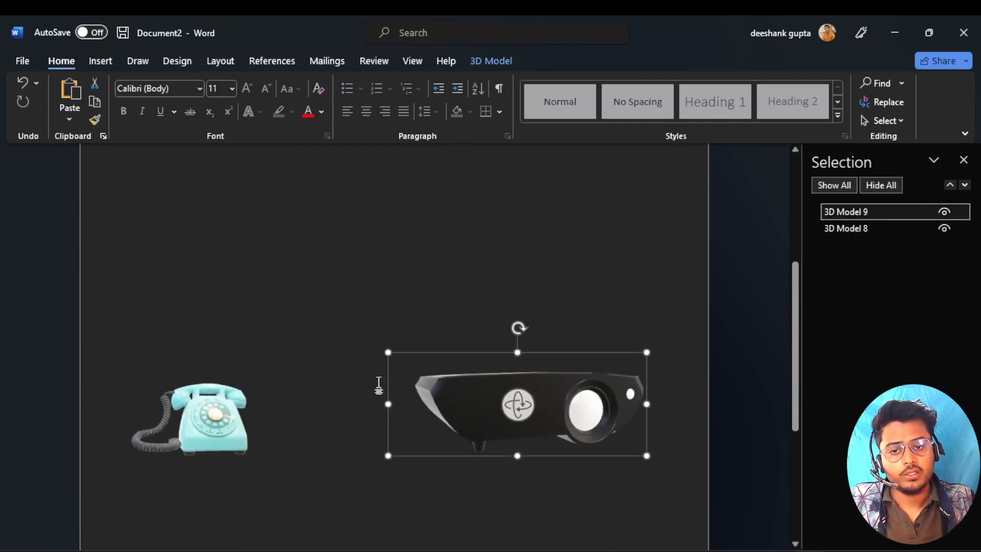
left_click(234, 446)
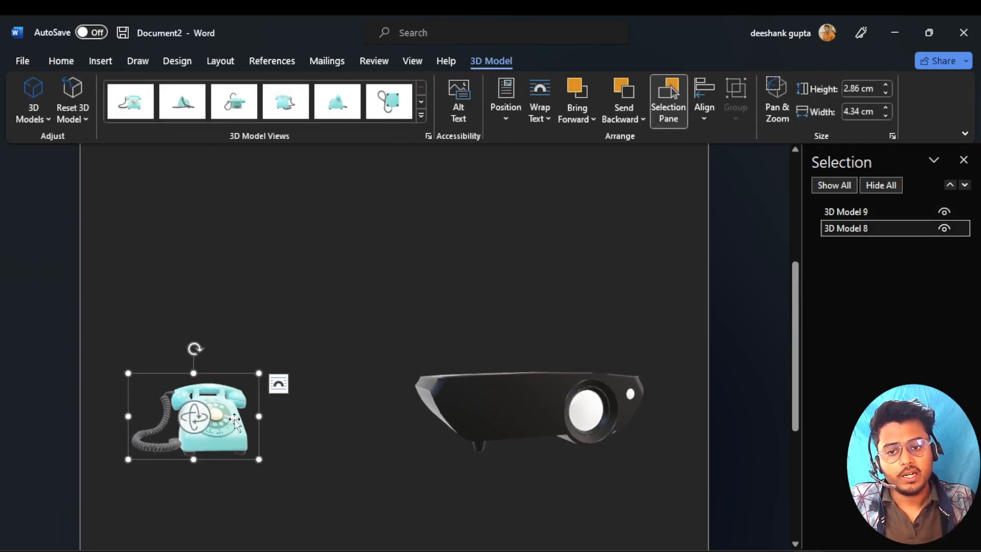
left_click_drag(235, 421, 234, 254)
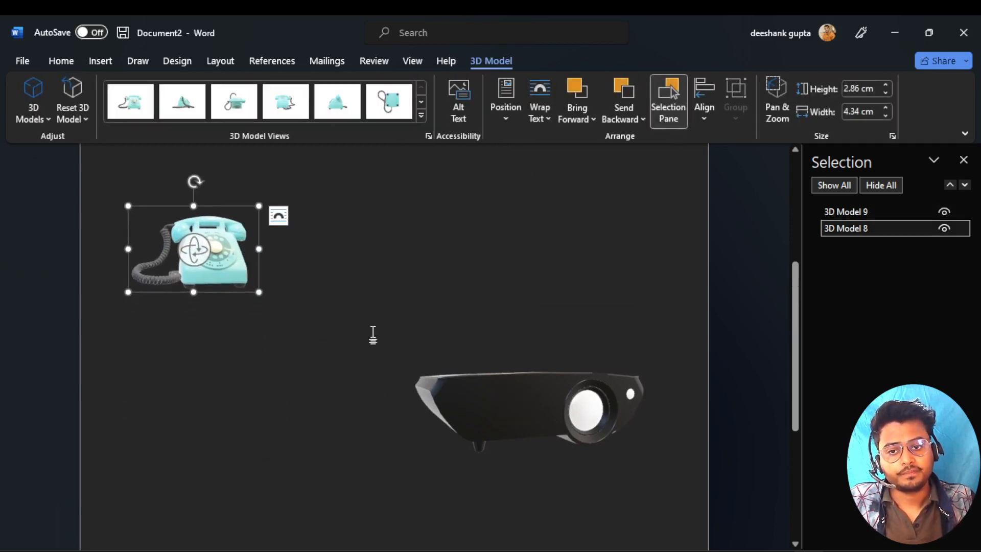
left_click(492, 403)
left_click_drag(492, 403, 449, 319)
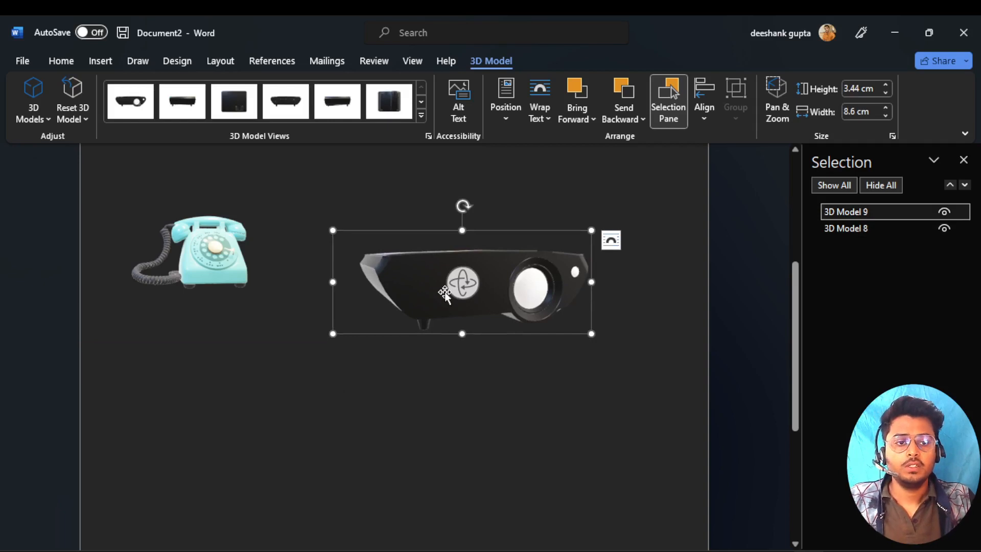
- Enlarge the telephone to 4.74 cm high and 7.2 cm wide
left_click(225, 266)
left_click_drag(256, 296, 303, 349)
left_click(308, 386)
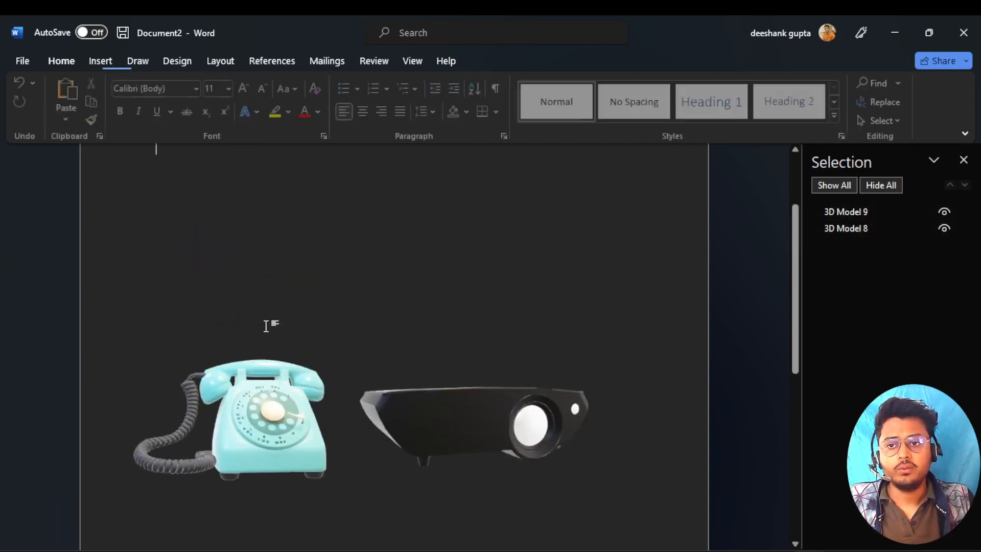
- Insert the animated human heart model from the Animated for Education category of the online 3D models
left_click(248, 416)
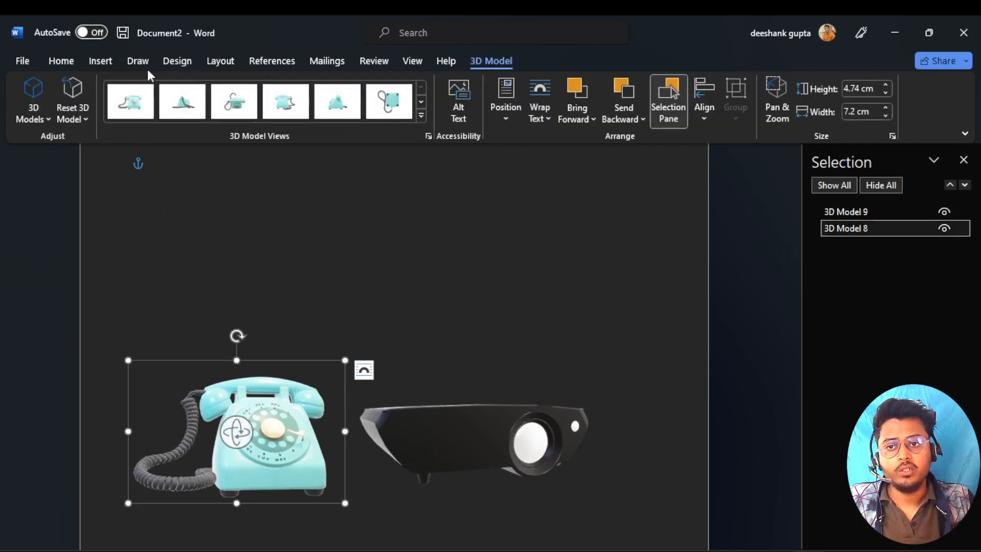
left_click(101, 61)
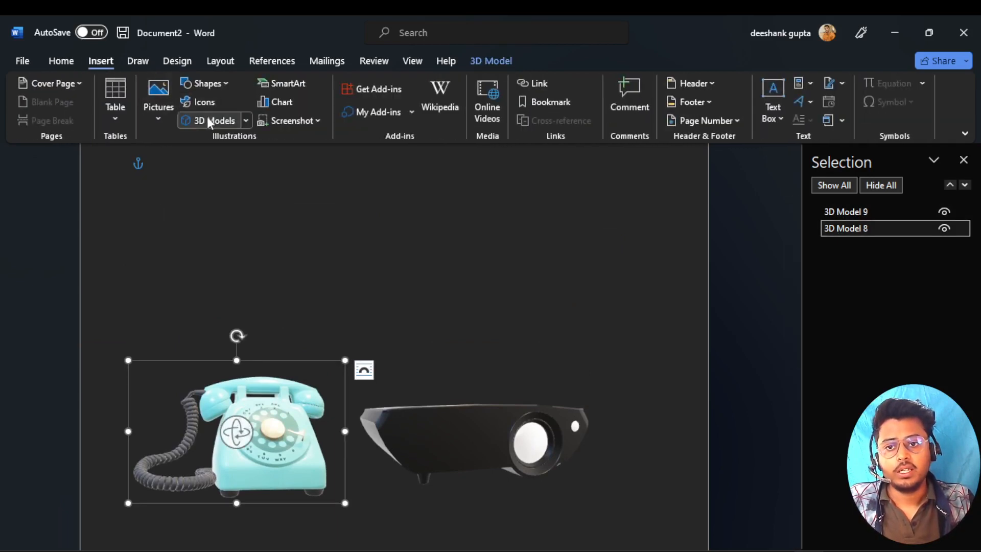
left_click(208, 121)
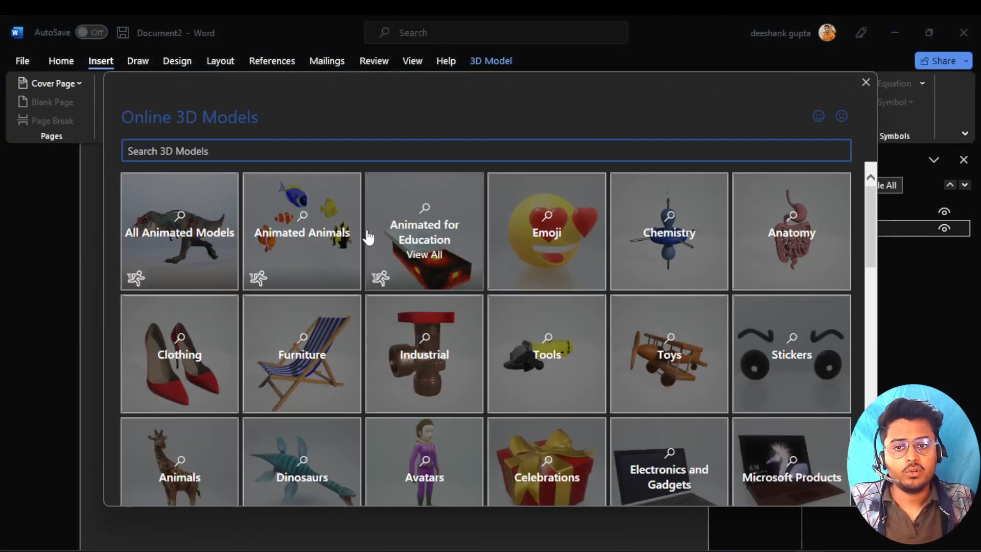
left_click(422, 264)
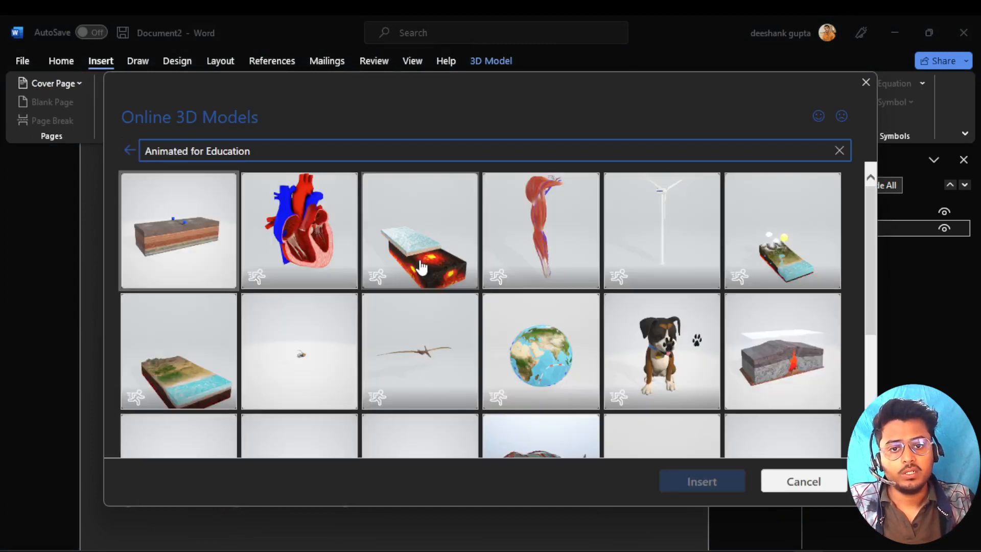
left_click(292, 239)
left_click(723, 484)
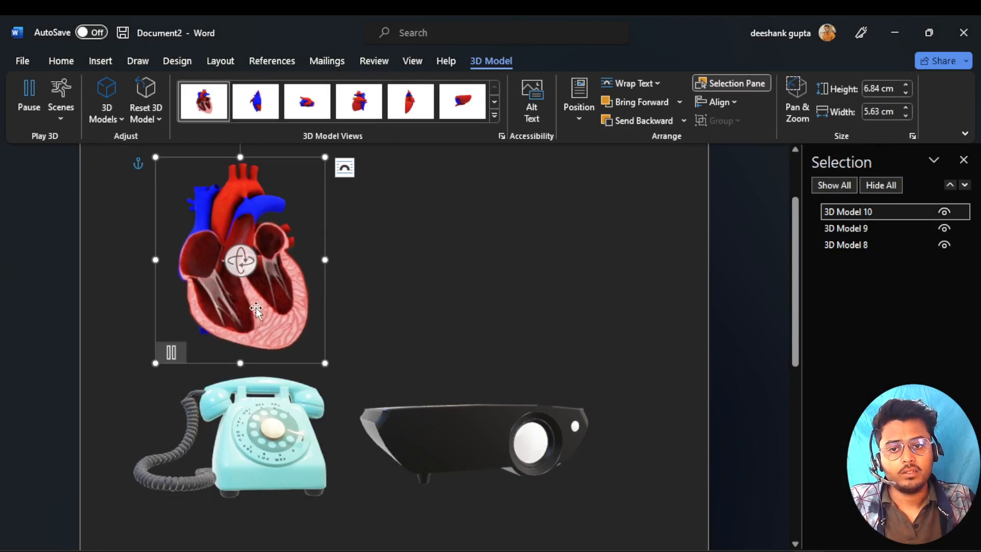
- Centre the heart above the telephone and projector and resize it to 6.94 cm high by 5.77 cm wide
left_click_drag(256, 308, 376, 294)
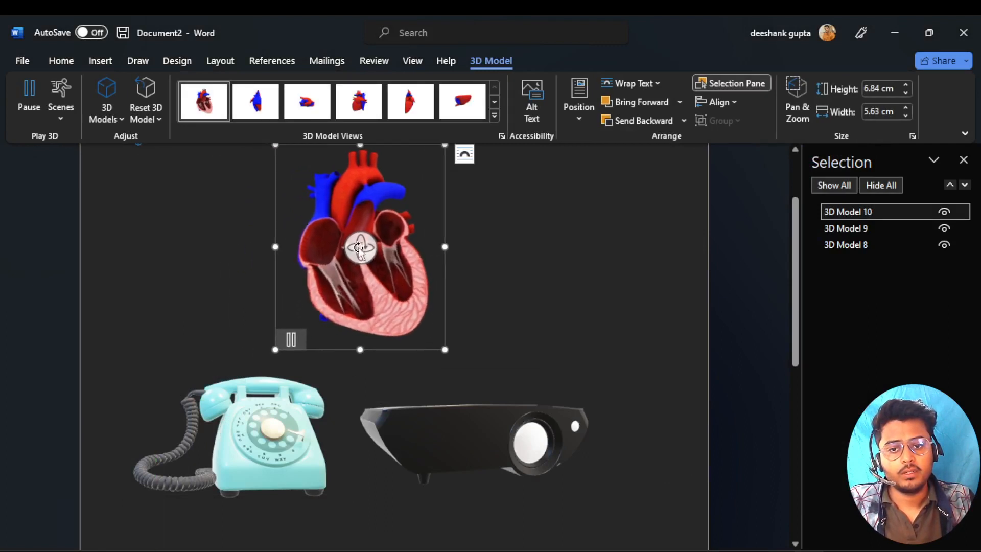
left_click_drag(406, 247, 363, 242)
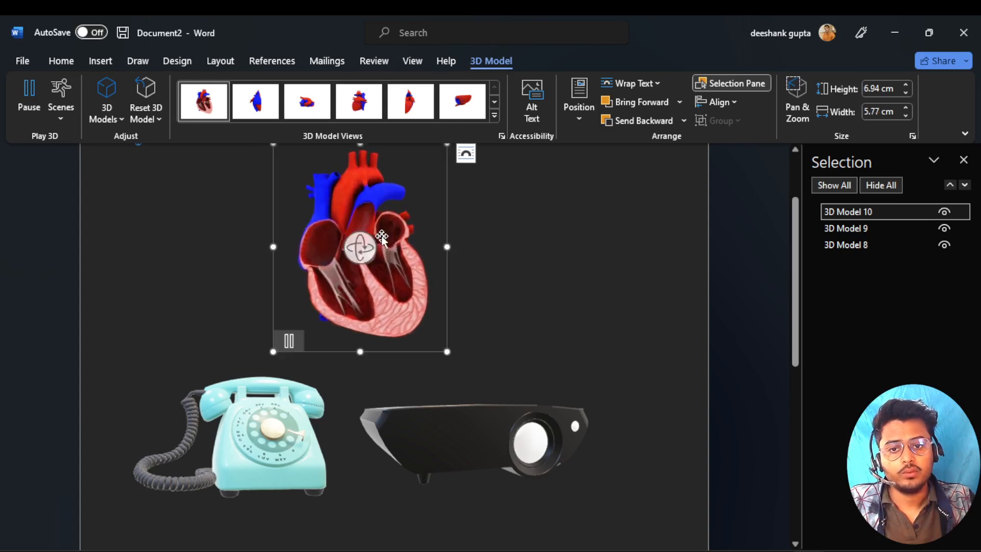
left_click(432, 435)
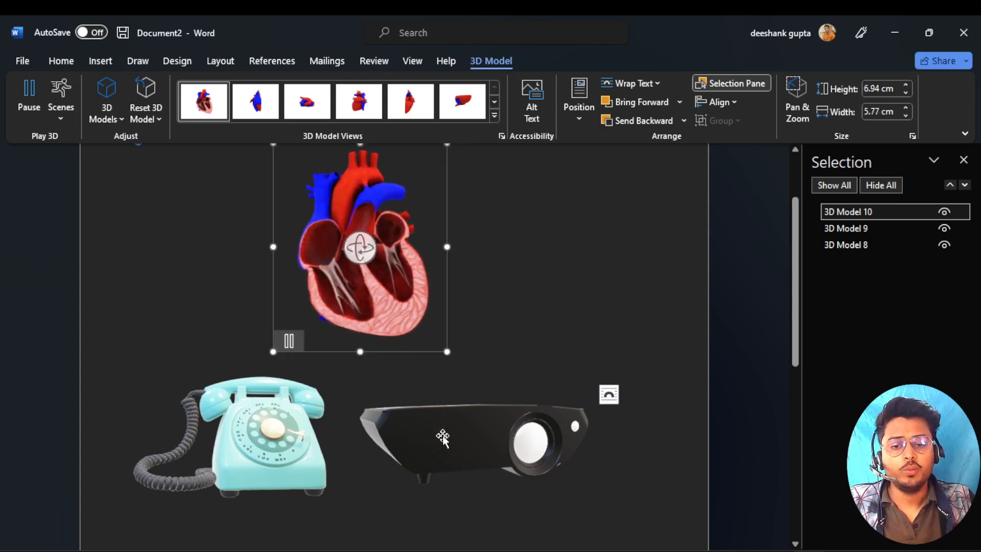
- Enlarge the telephone to 5.27 cm high by 8.01 cm wide and move it up so it overlaps the heart's edge
left_click(247, 435)
left_click_drag(345, 503, 367, 519)
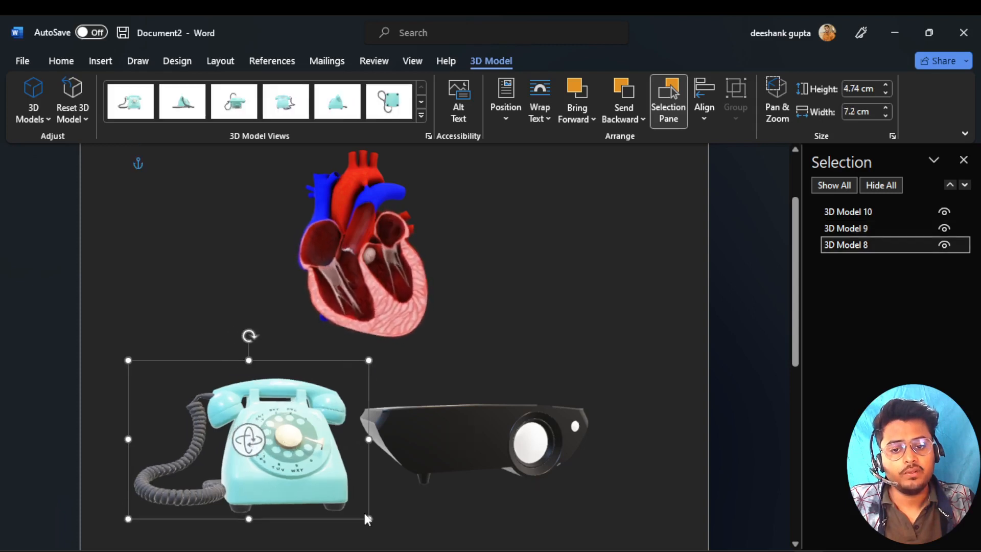
left_click(343, 473)
left_click_drag(292, 467, 265, 340)
- Overlap the projector with the telephone's lower part and place the heart across the middle of the projector
left_click(396, 450)
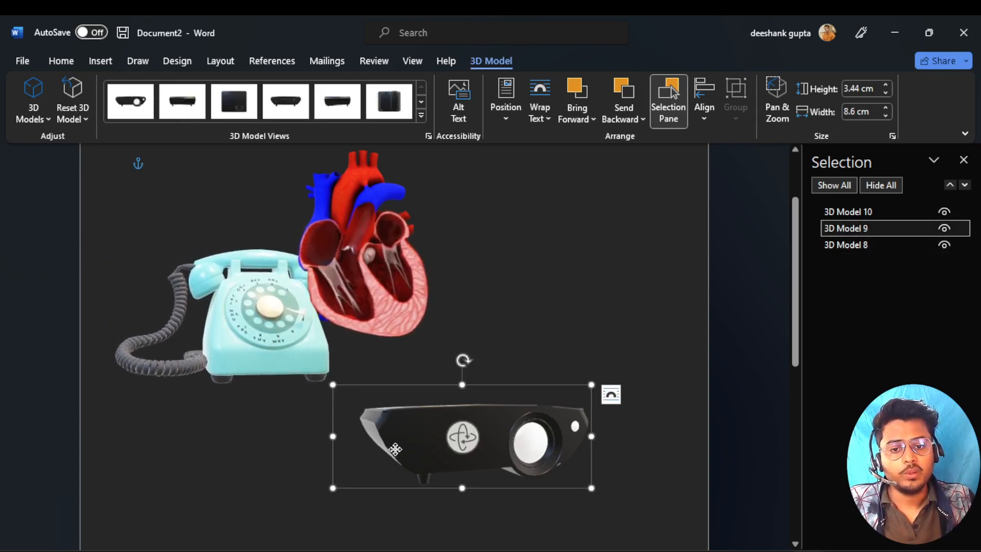
left_click_drag(395, 450, 274, 363)
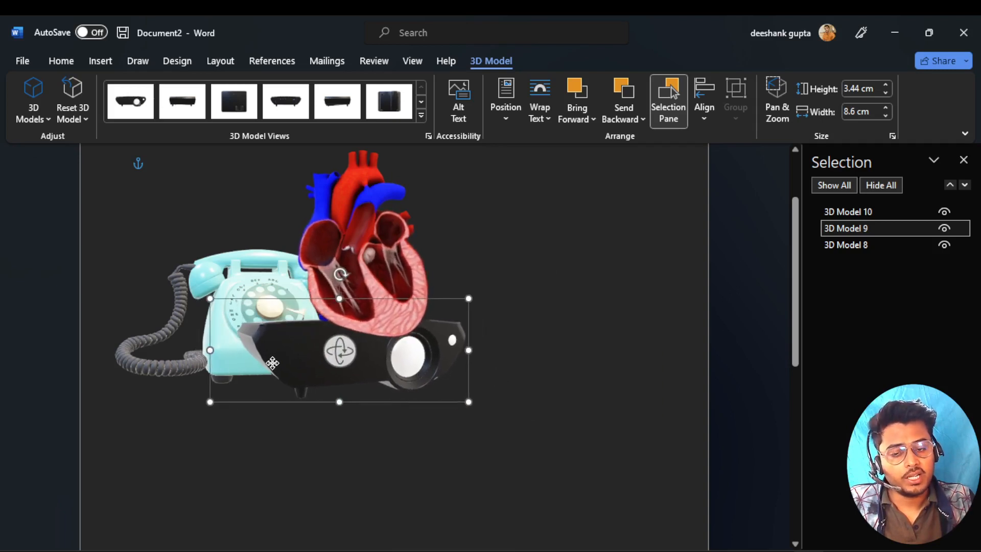
left_click(403, 276)
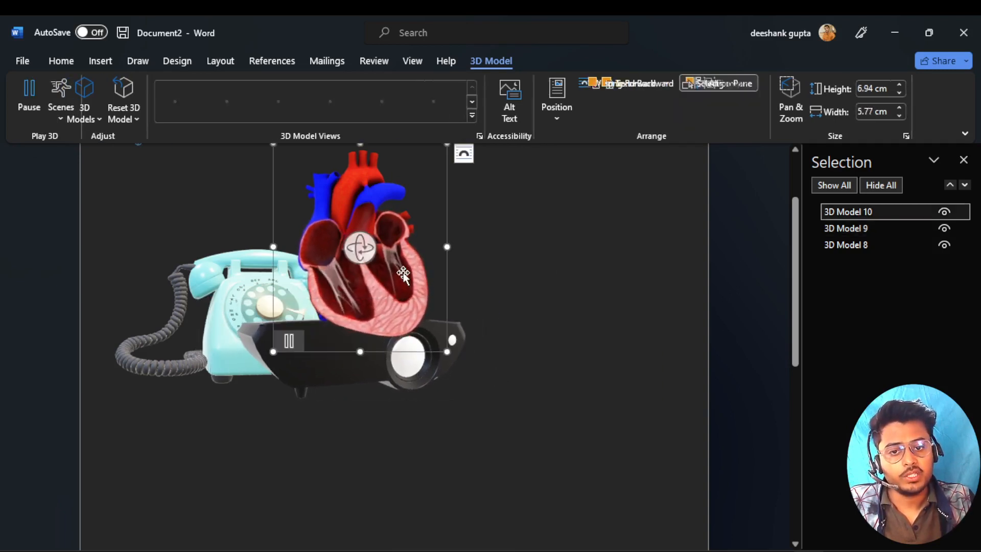
left_click_drag(404, 271, 302, 437)
left_click(423, 337)
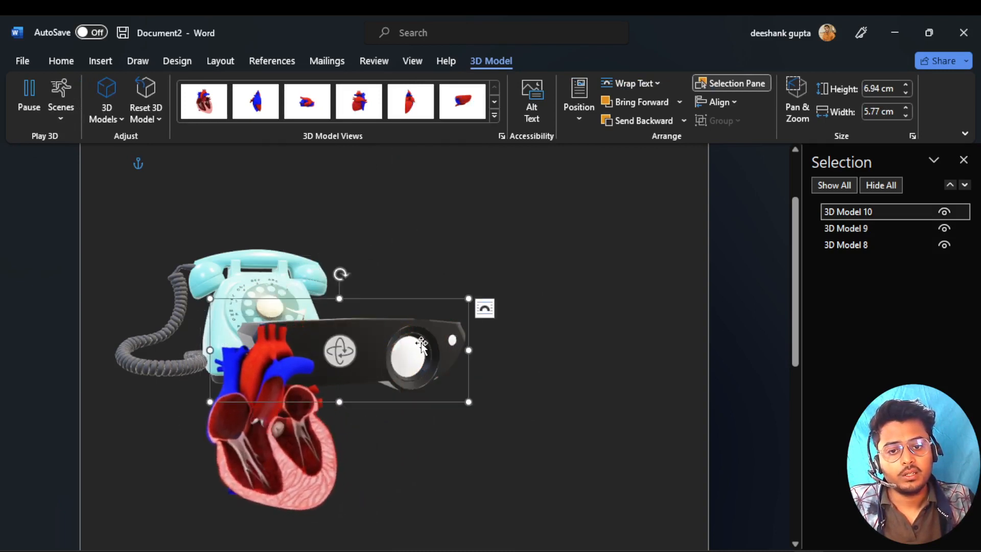
mouse_move(423, 337)
left_mouse_down()
mouse_move(324, 323)
mouse_move(168, 343)
mouse_move(420, 356)
left_mouse_up()
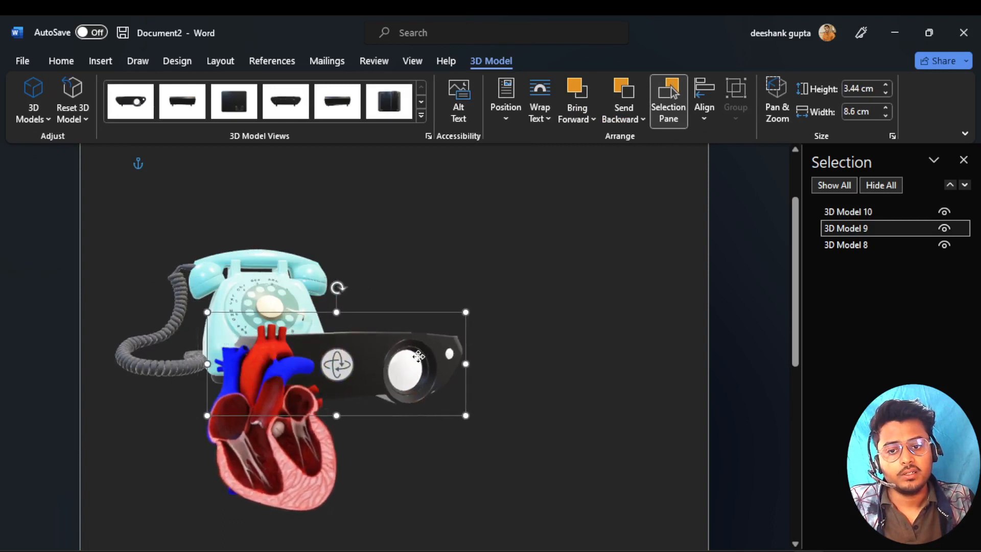
left_click(292, 467)
left_click_drag(292, 466, 363, 453)
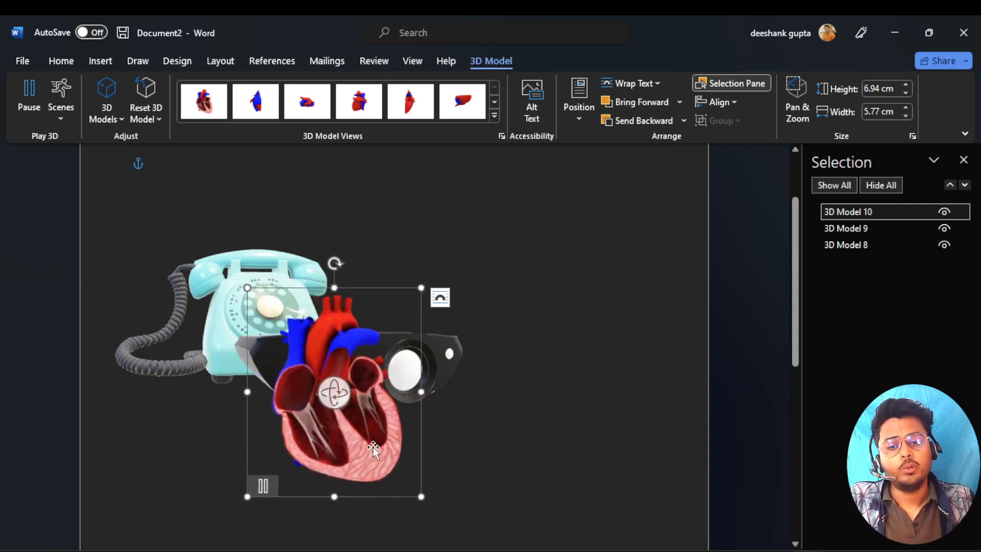
left_click(471, 453)
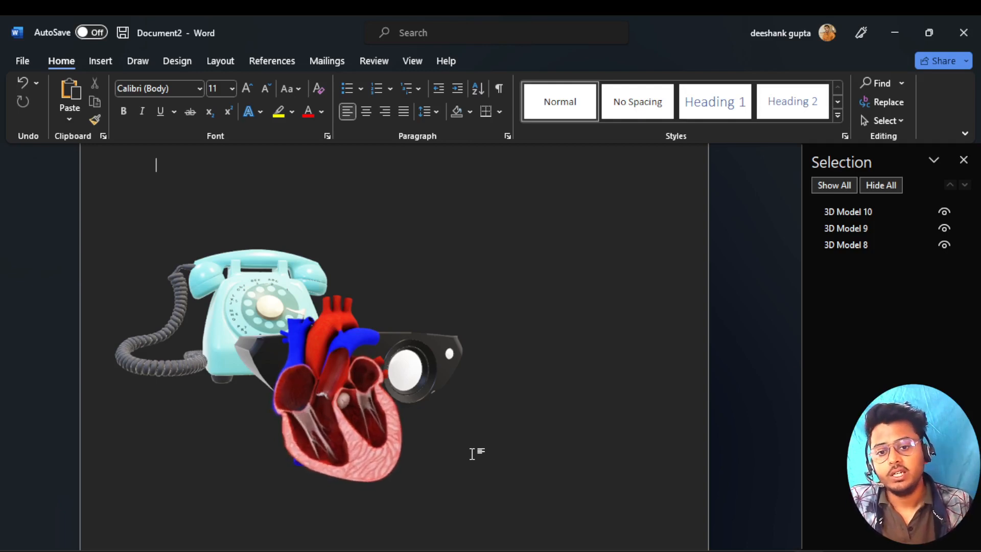
- Send the heart backward one level, behind the projector, and undo the change
left_click(385, 452)
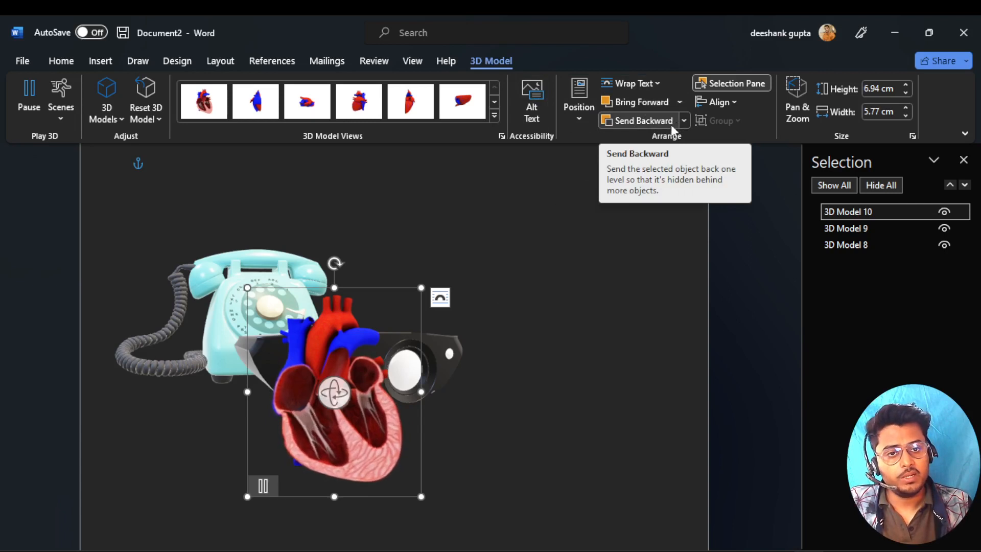
left_click(684, 120)
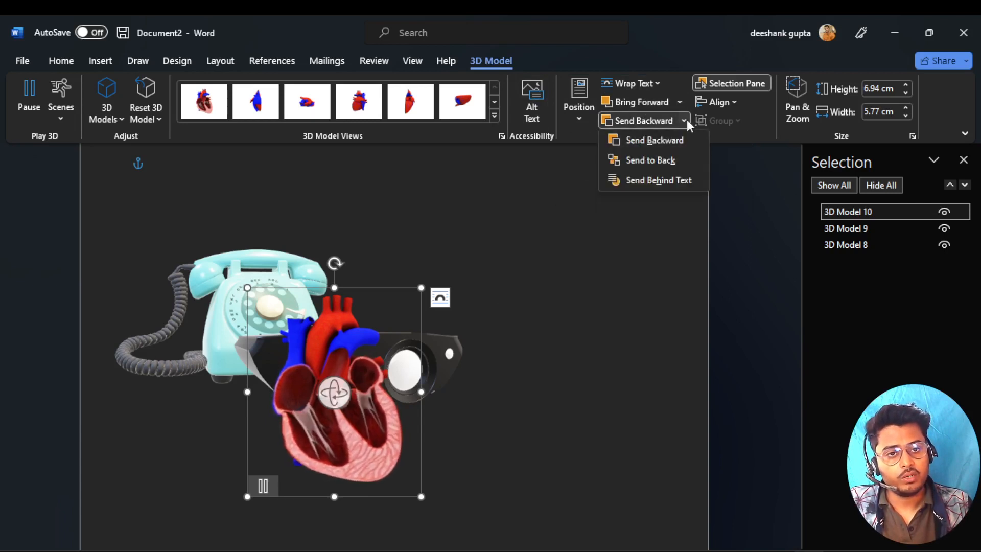
left_click(659, 142)
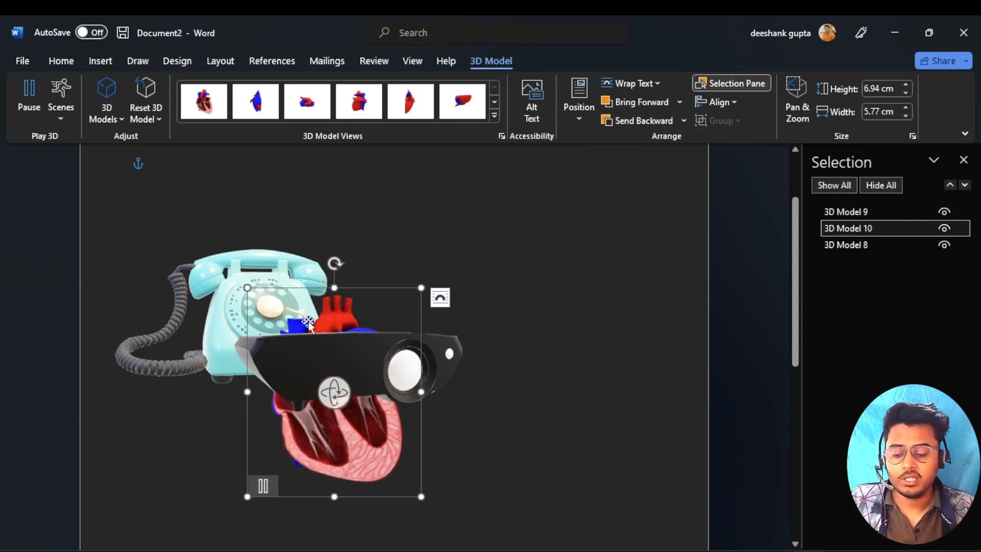
key("ctrl+z")
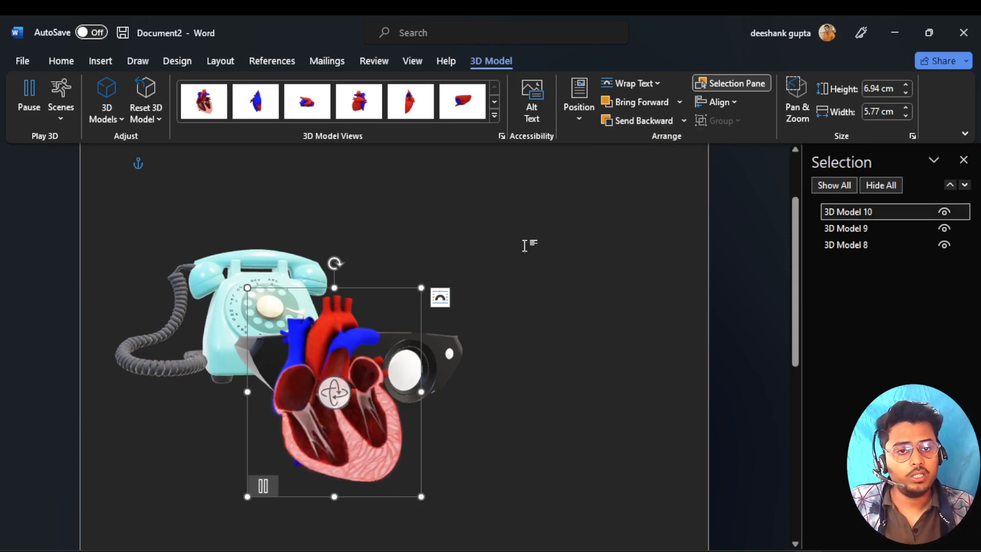
- Send the heart to the back, behind all other objects, and undo the change
left_click(679, 101)
left_click(678, 96)
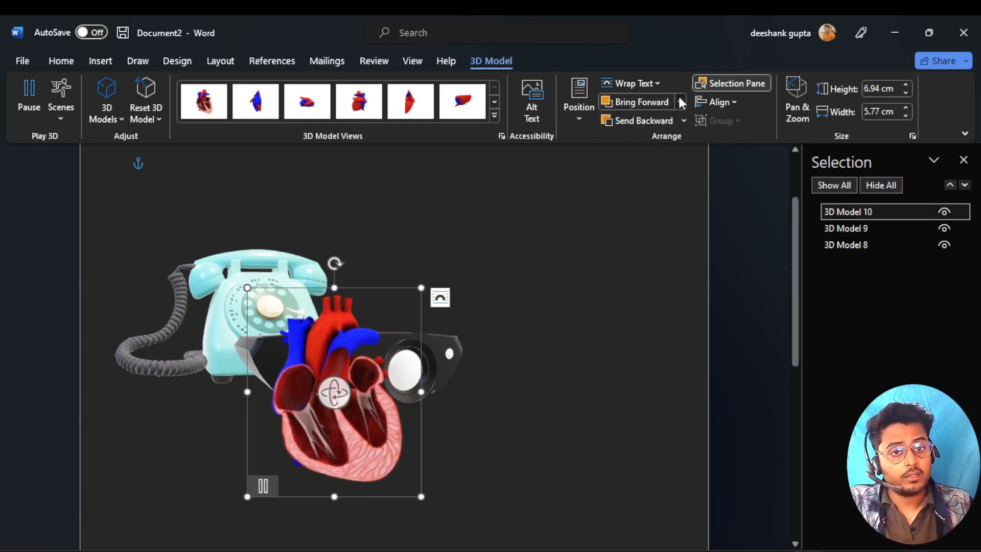
left_click(684, 119)
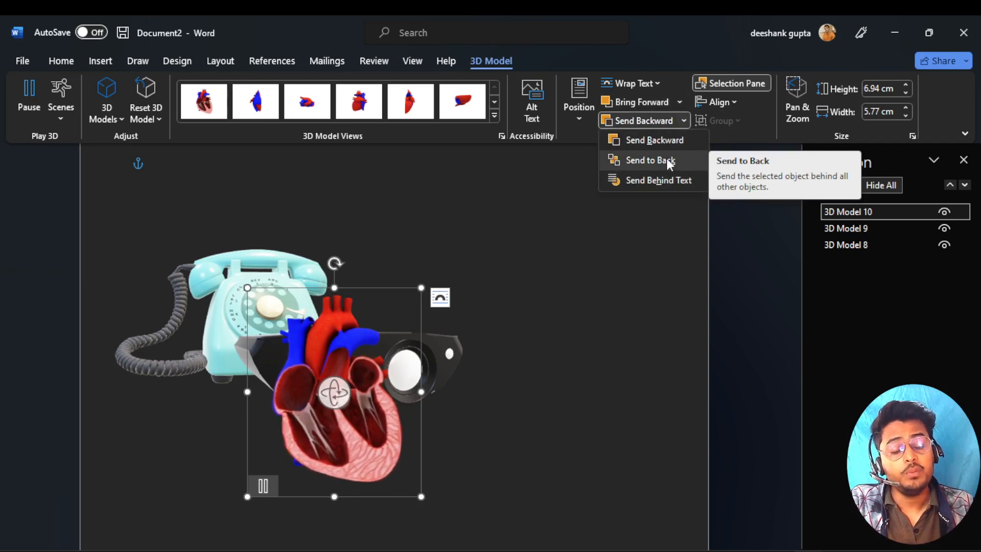
left_click(666, 159)
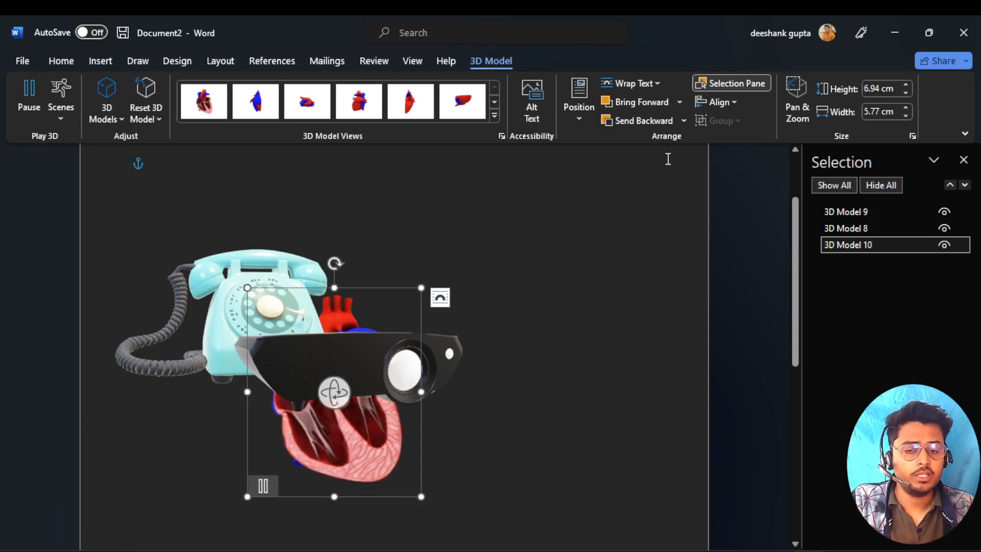
key("ctrl+z")
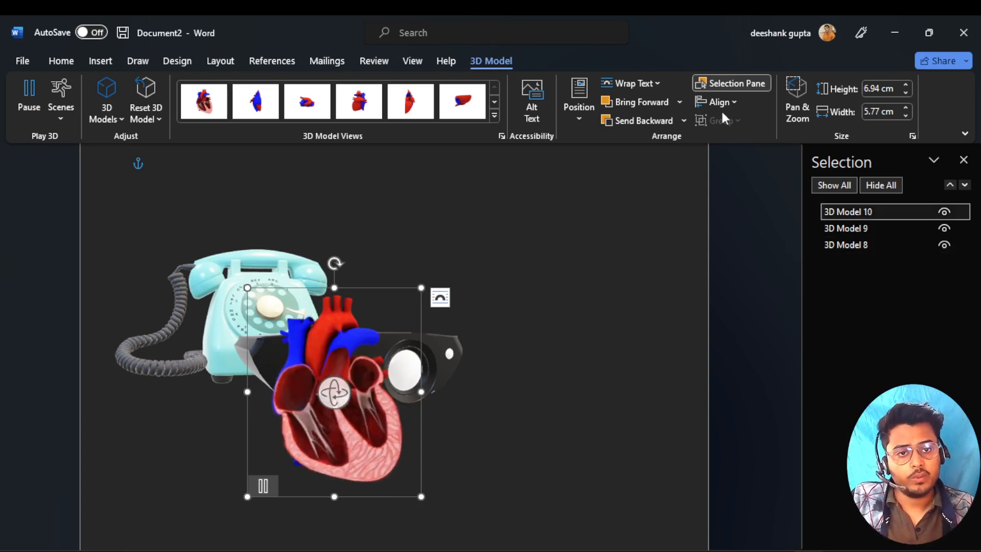
- Send the heart behind text
left_click(683, 119)
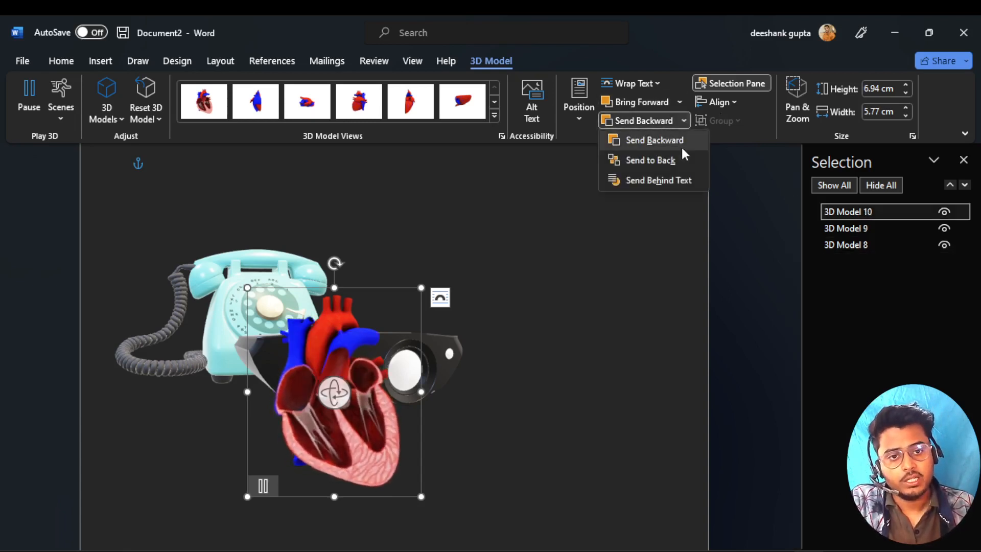
left_click(657, 181)
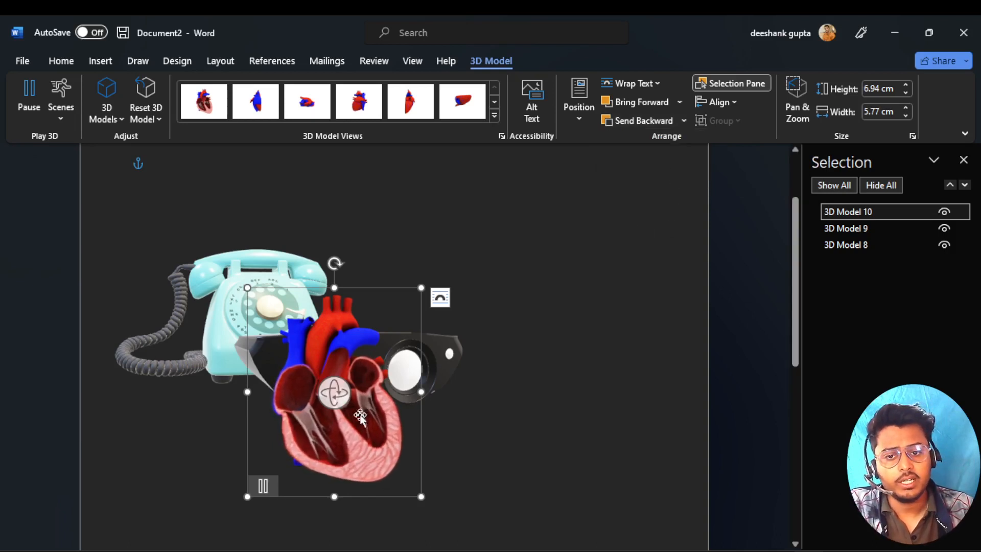
- Bring the telephone forward one level, in front of the projector, and undo the change
left_click(234, 276)
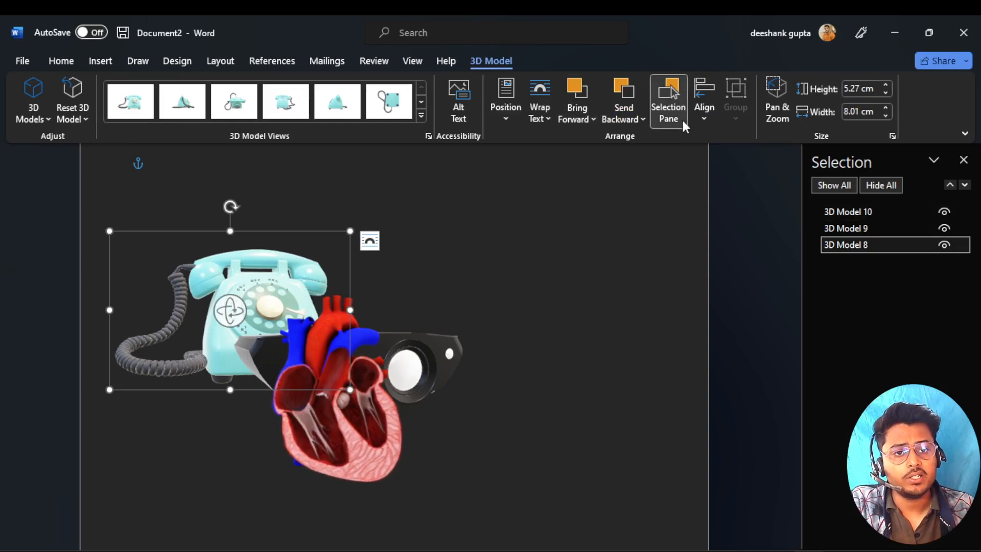
left_click(638, 119)
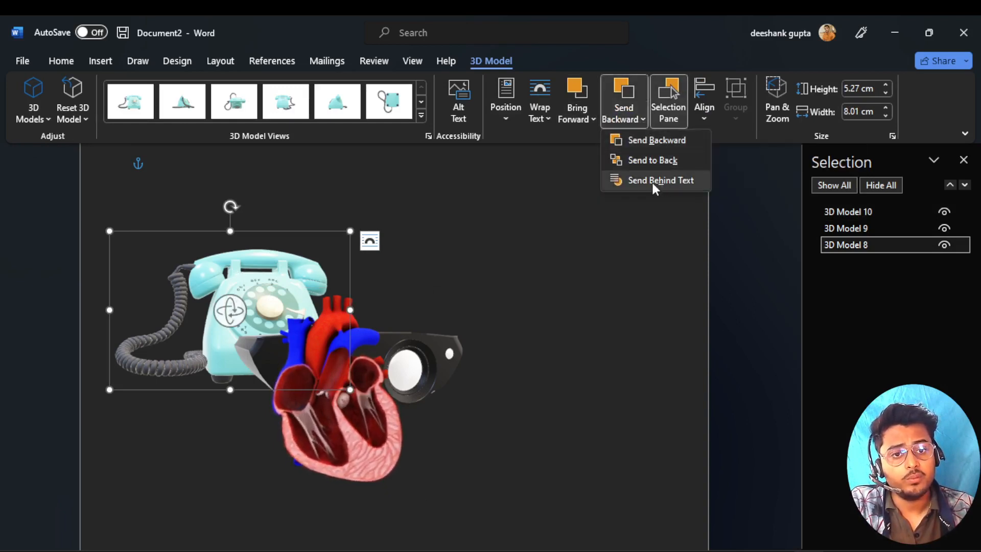
left_click(641, 117)
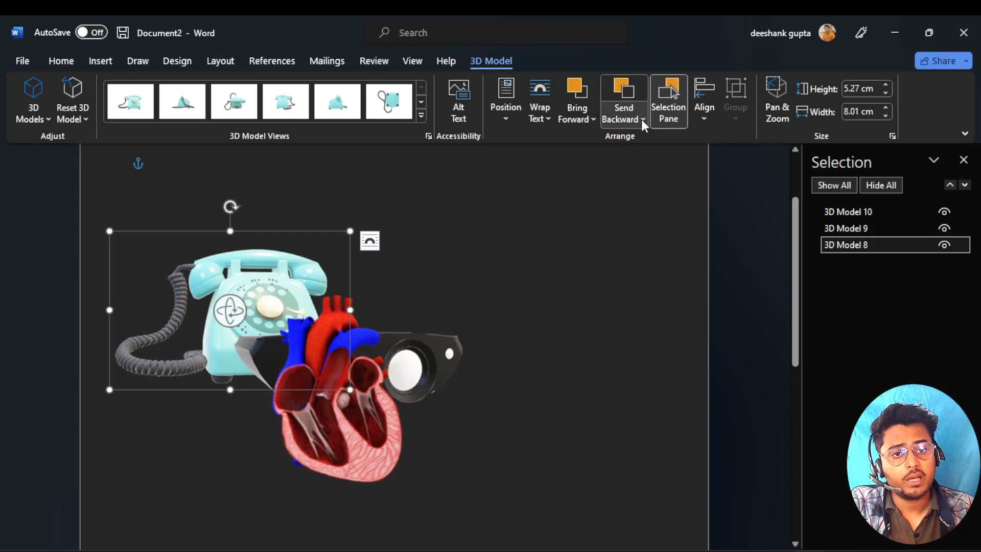
left_click(596, 121)
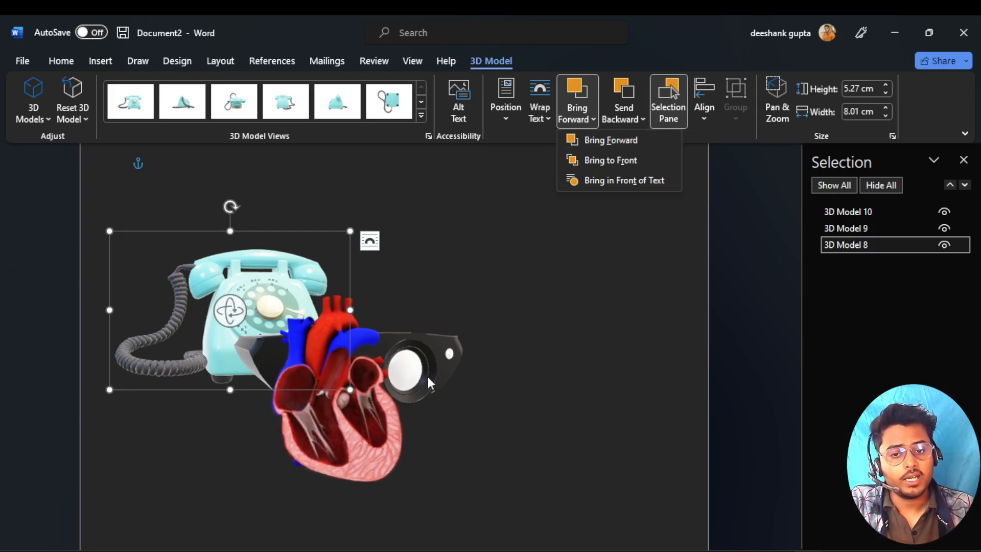
left_click(620, 144)
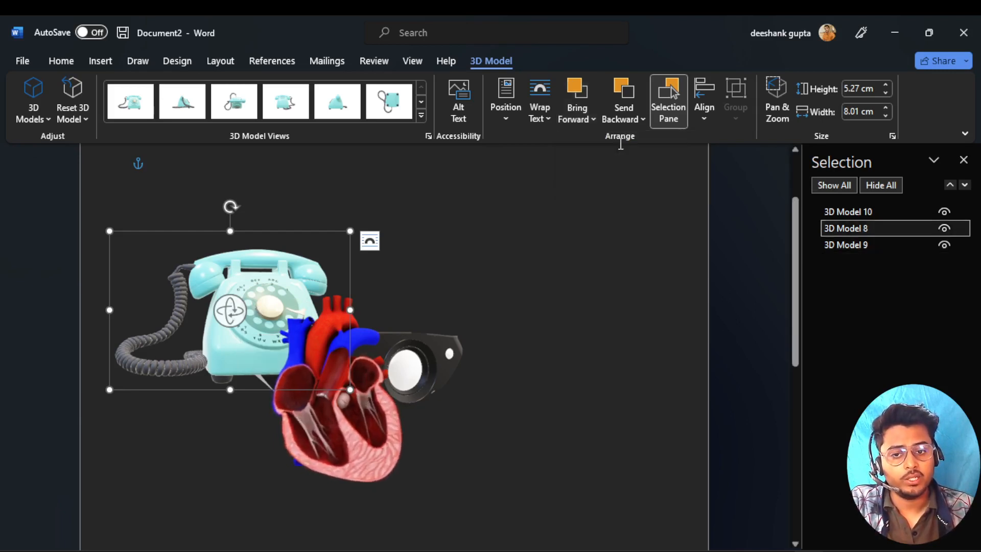
left_click(296, 354)
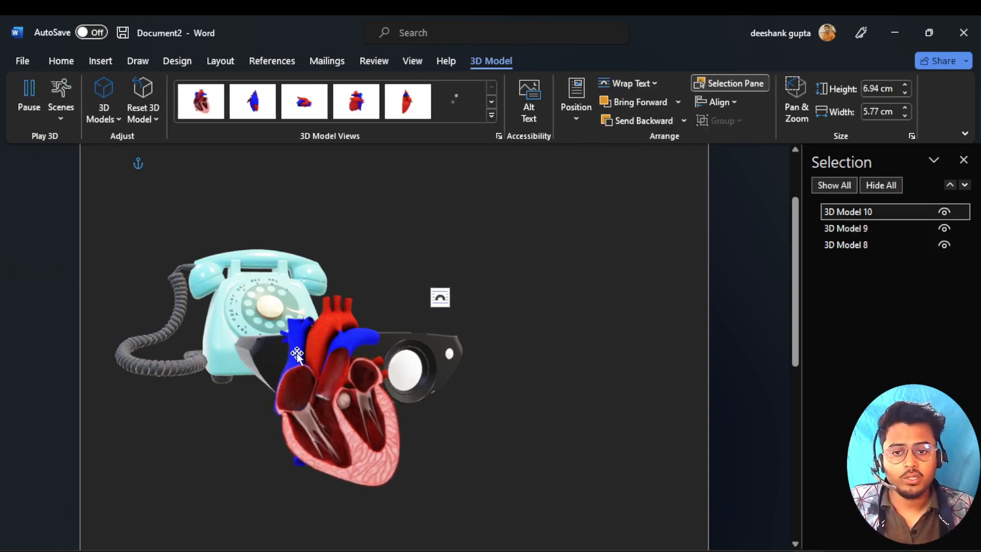
- Bring the telephone to the front, above the heart and the projector
left_click(238, 279)
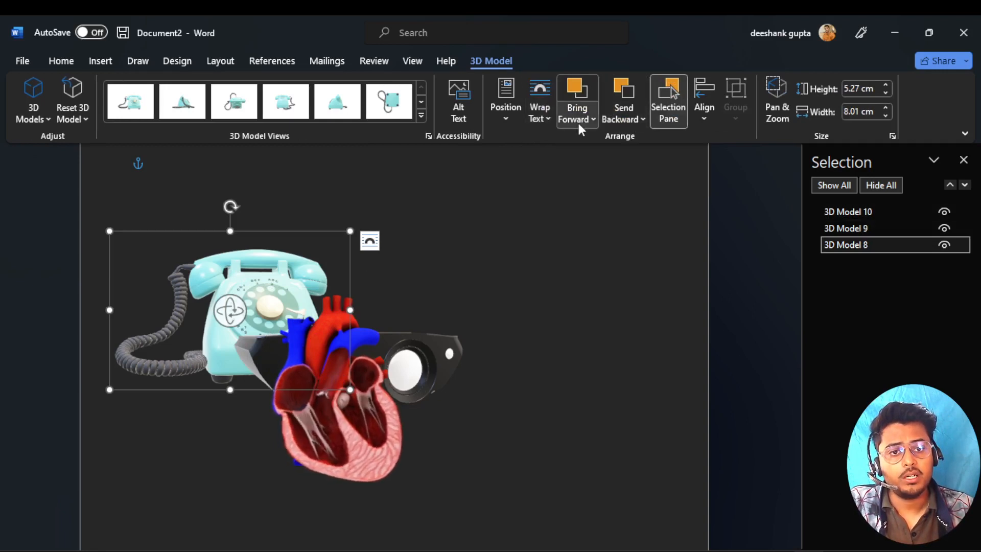
left_click(590, 117)
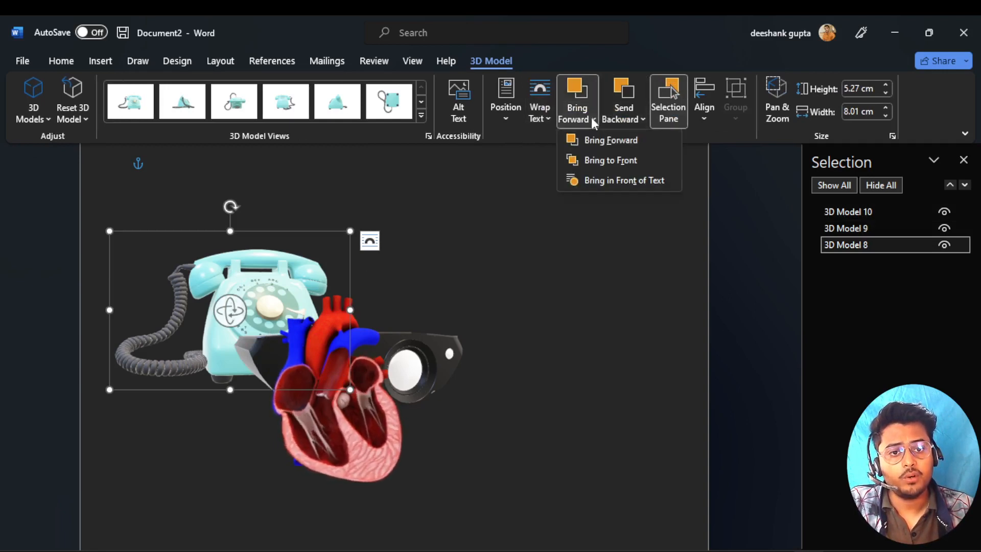
left_click(617, 159)
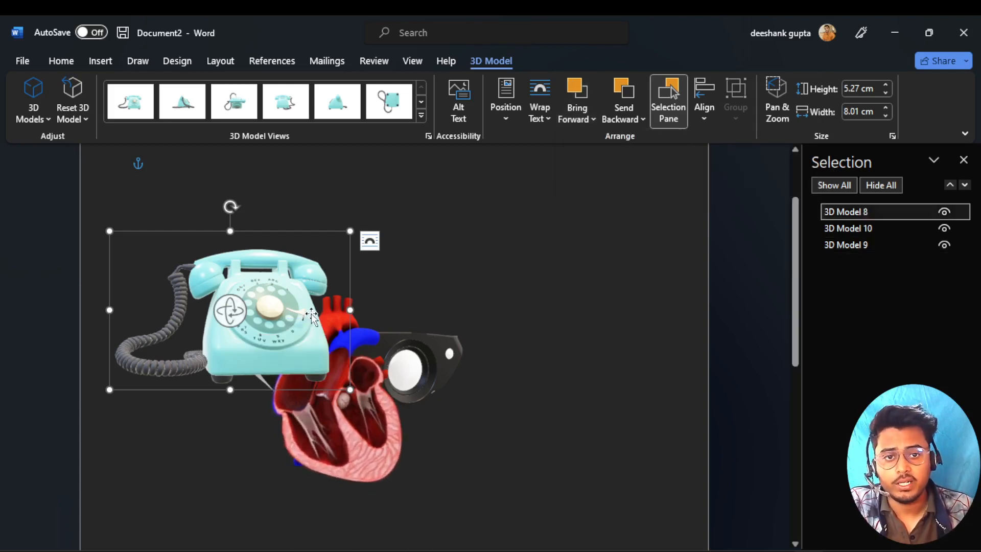
- Close and reopen the Selection pane, and toggle the visibility of the telephone and the heart off and on
left_click(677, 121)
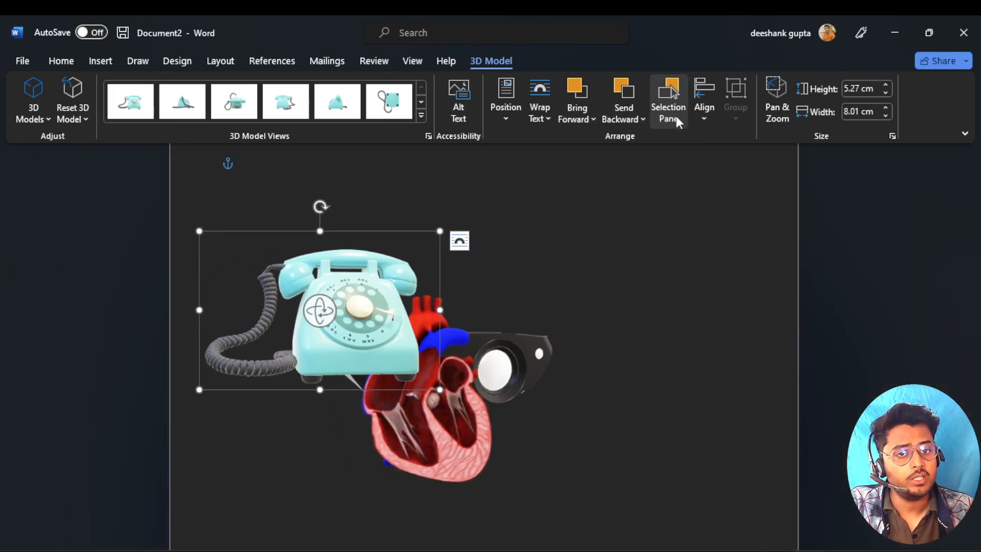
left_click(678, 102)
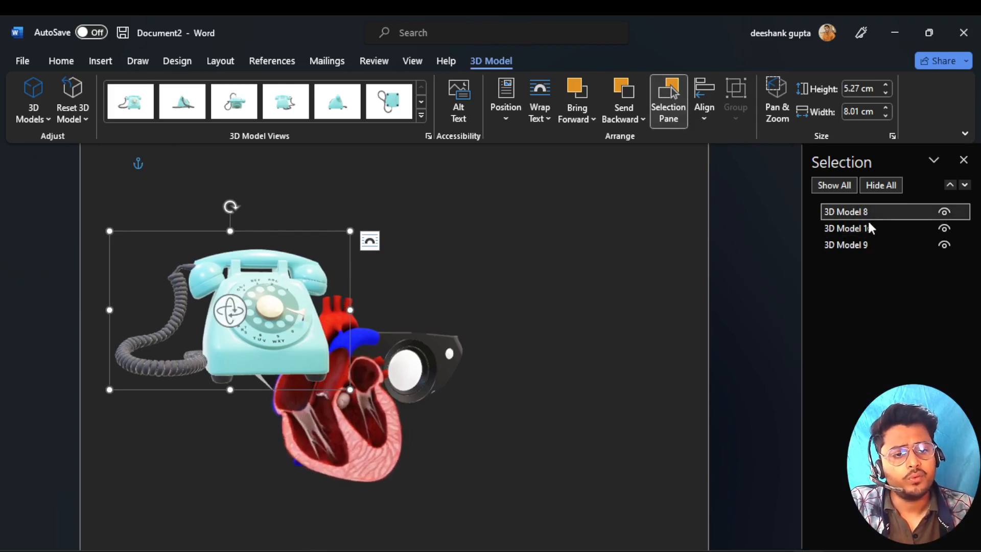
left_click(944, 213)
left_click(943, 212)
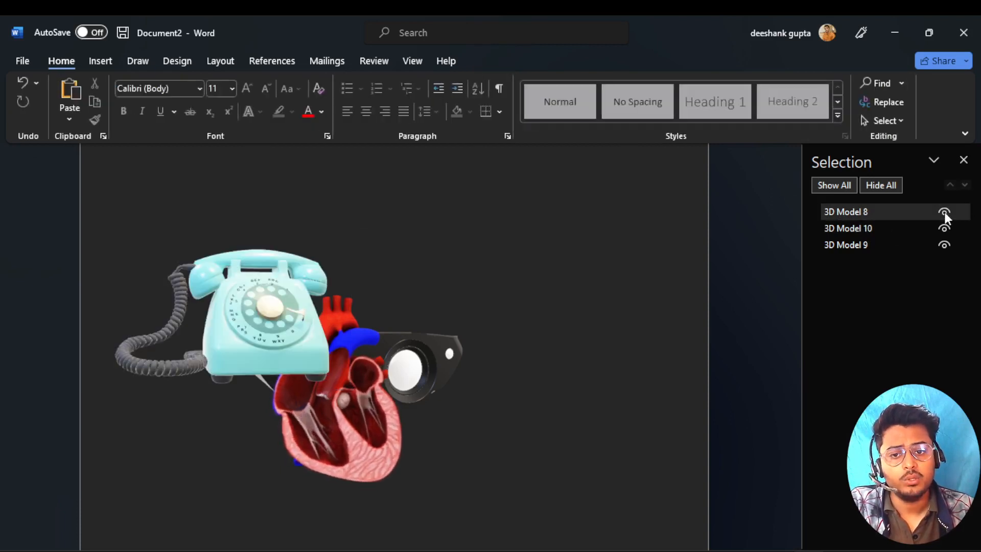
left_click(944, 212)
left_click(944, 213)
left_click(944, 212)
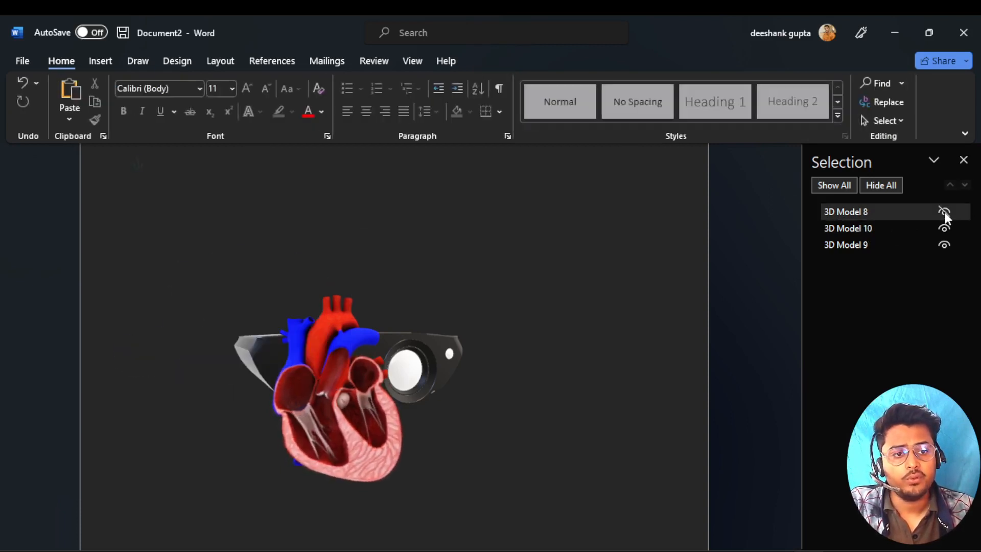
left_click(944, 212)
left_click(942, 227)
left_click(942, 227)
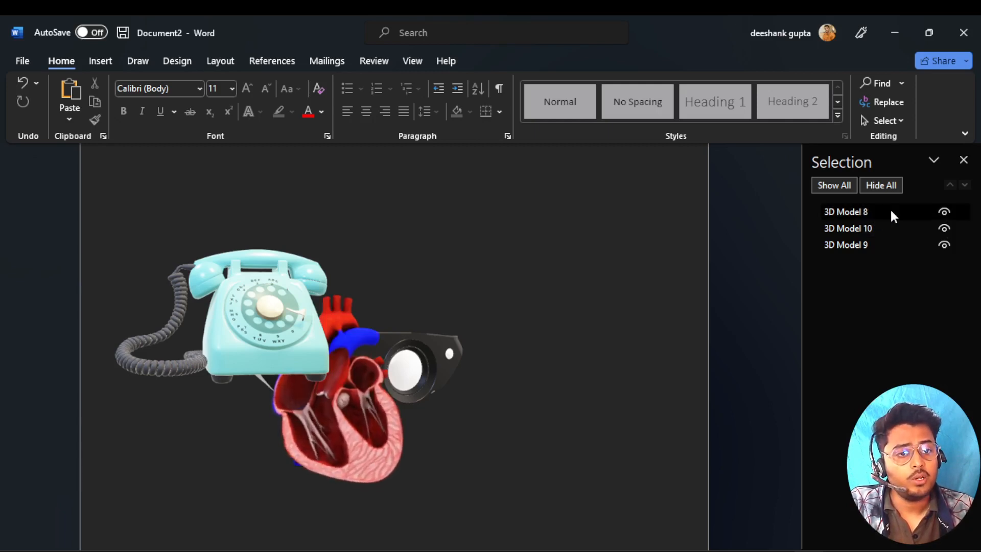
- Reorder the models in the Selection pane so the projector is first, the telephone second and the heart last
left_click_drag(890, 209, 894, 233)
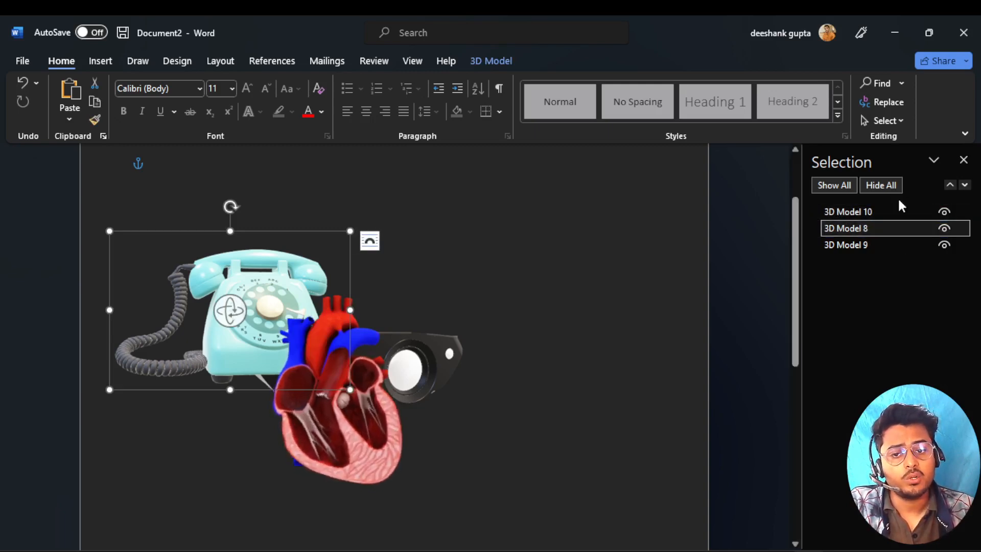
mouse_move(887, 228)
left_mouse_down()
mouse_move(887, 212)
mouse_move(873, 221)
mouse_move(876, 241)
left_mouse_up()
left_click(872, 244)
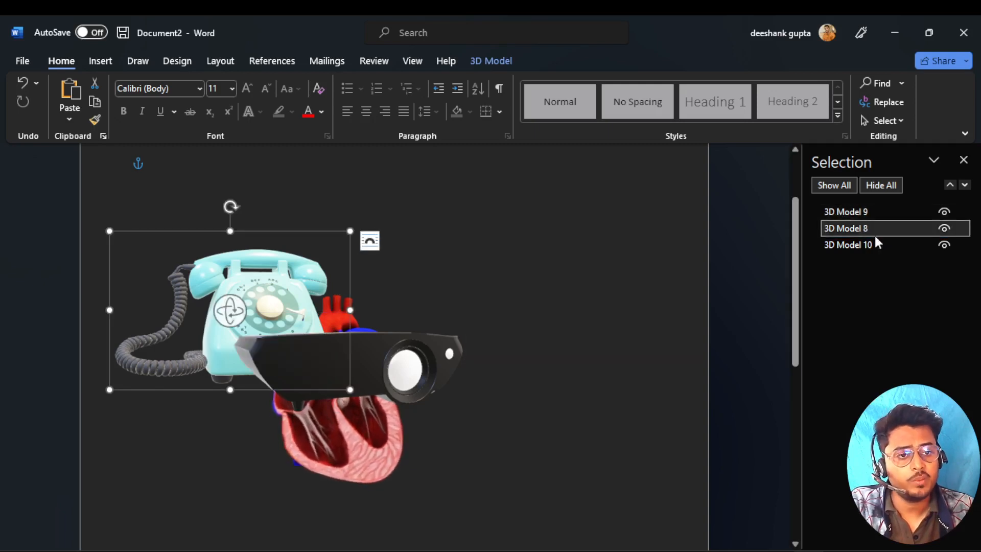
- Hide all three models at once and show them all again
left_click(882, 185)
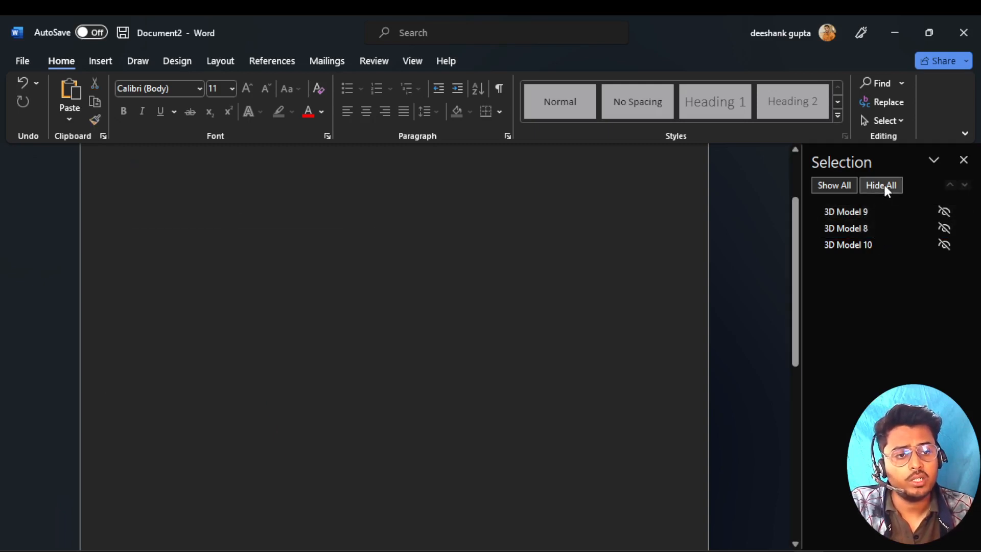
left_click(840, 184)
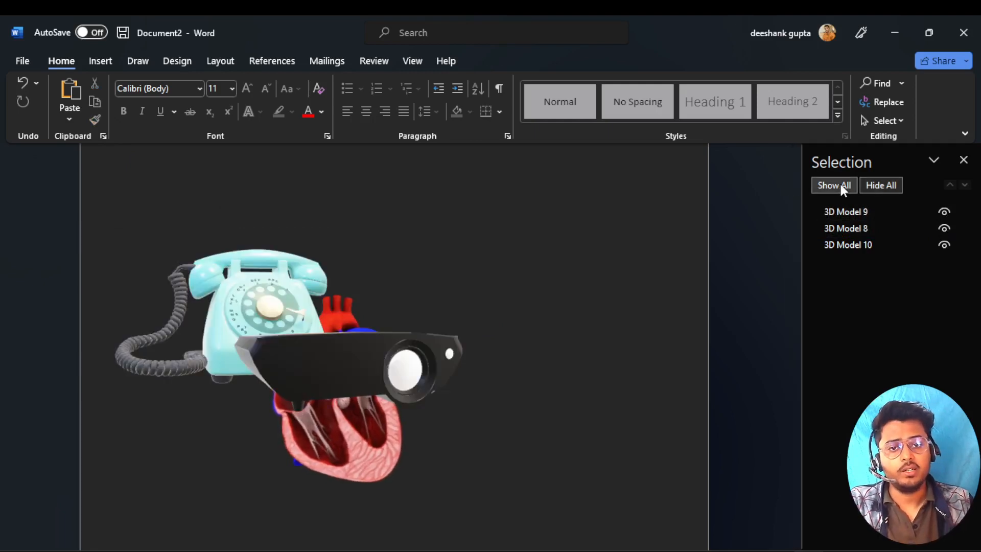
- Move the three models apart, with the telephone upper left, the projector upper right and the heart below between them
left_click(345, 384)
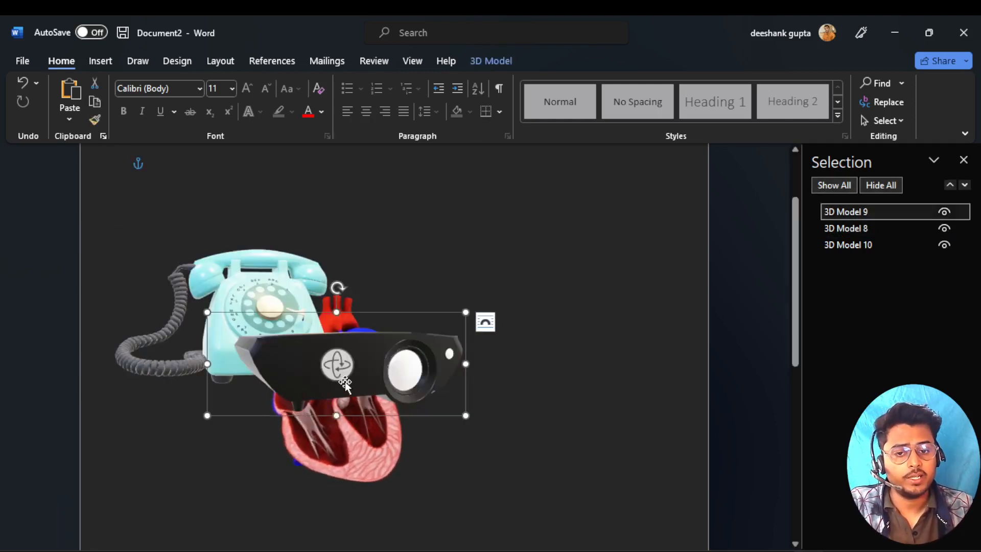
left_click_drag(387, 357, 589, 279)
left_click(272, 351)
left_click_drag(271, 351, 196, 277)
left_click(314, 377)
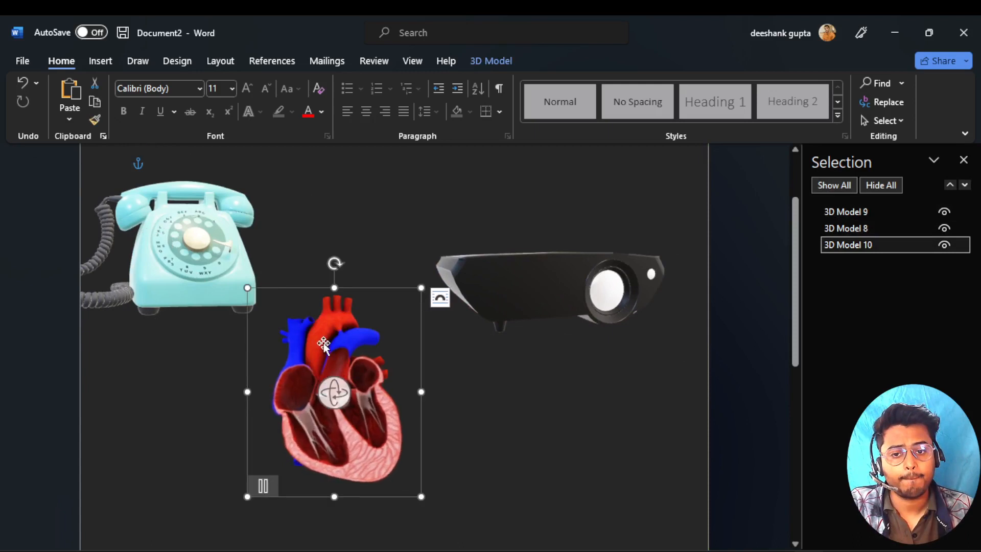
left_click_drag(325, 344, 356, 392)
left_click(203, 286)
left_click_drag(204, 287, 223, 295)
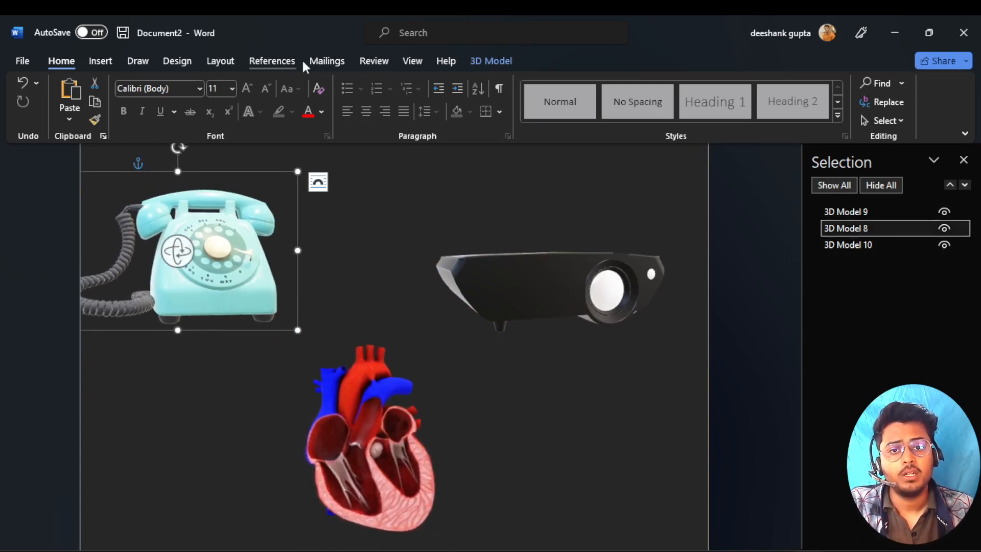
- Select the telephone, the projector and the heart together
left_click(494, 62)
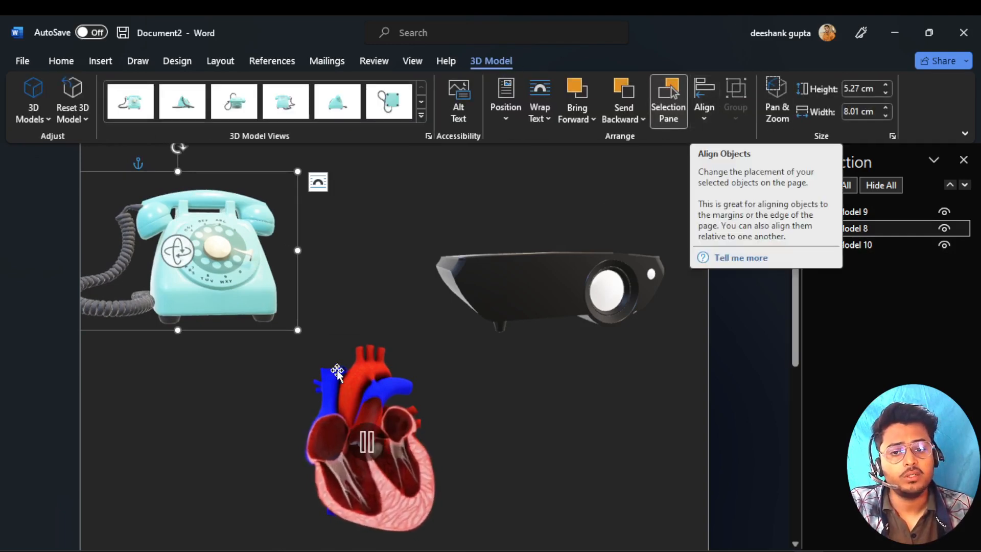
left_click(526, 299)
left_click(368, 445)
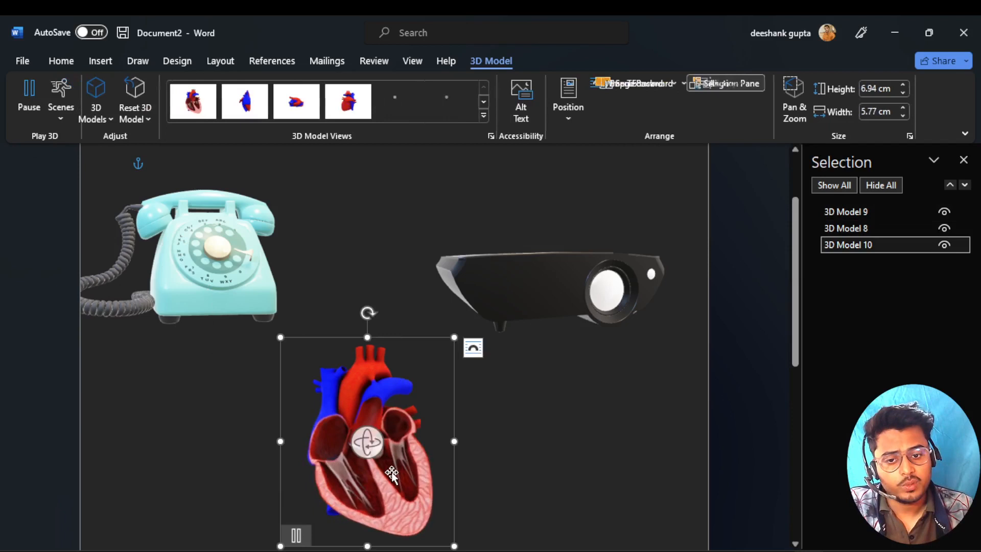
left_click(237, 309)
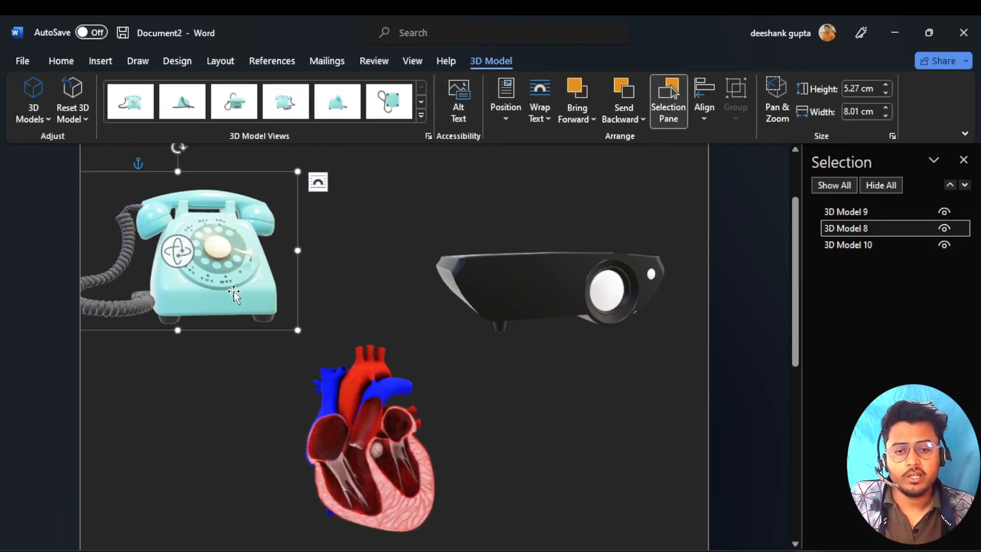
left_click(505, 280, "ctrl")
left_click(391, 460, "ctrl")
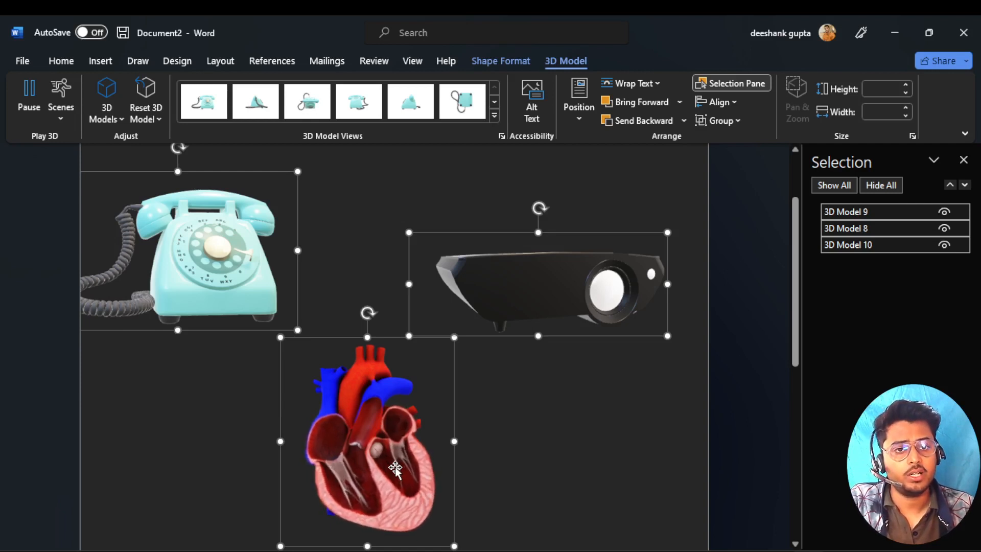
- Align the three selected models left, undo the alignment, and shift them all slightly to the right on the page
left_click(736, 102)
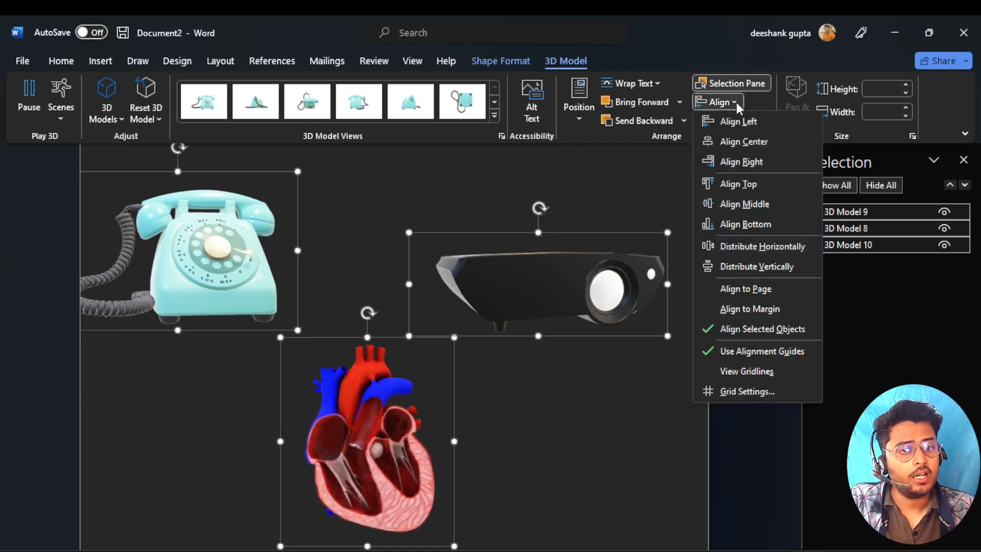
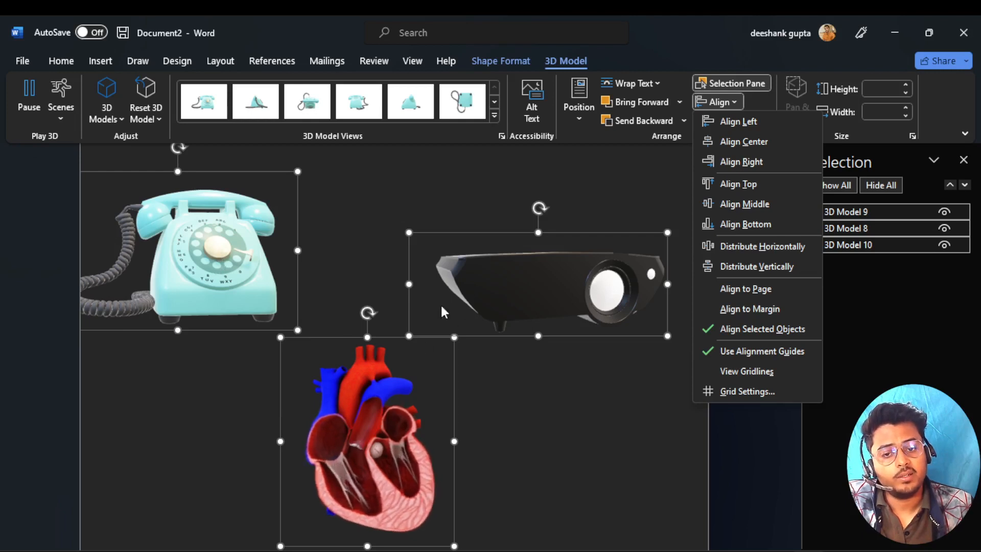
left_click(747, 121)
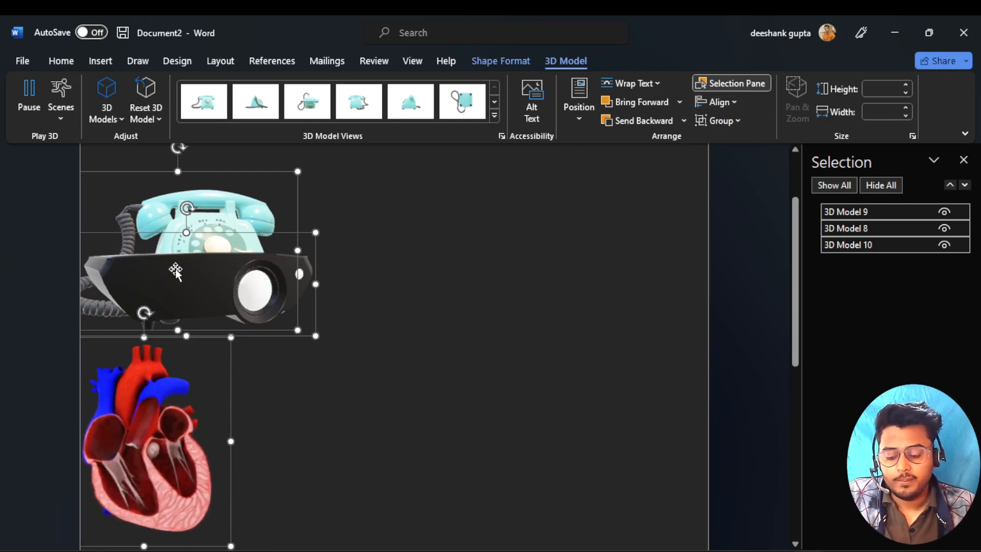
key("ctrl+z")
left_click_drag(191, 272, 212, 269)
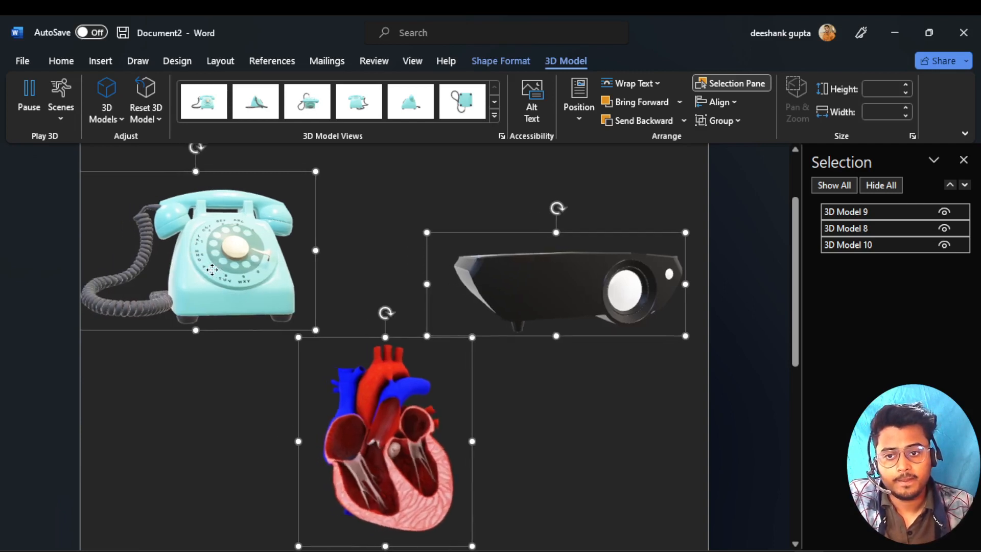
- Align the three selected models with Align Center and undo the alignment
left_click(733, 102)
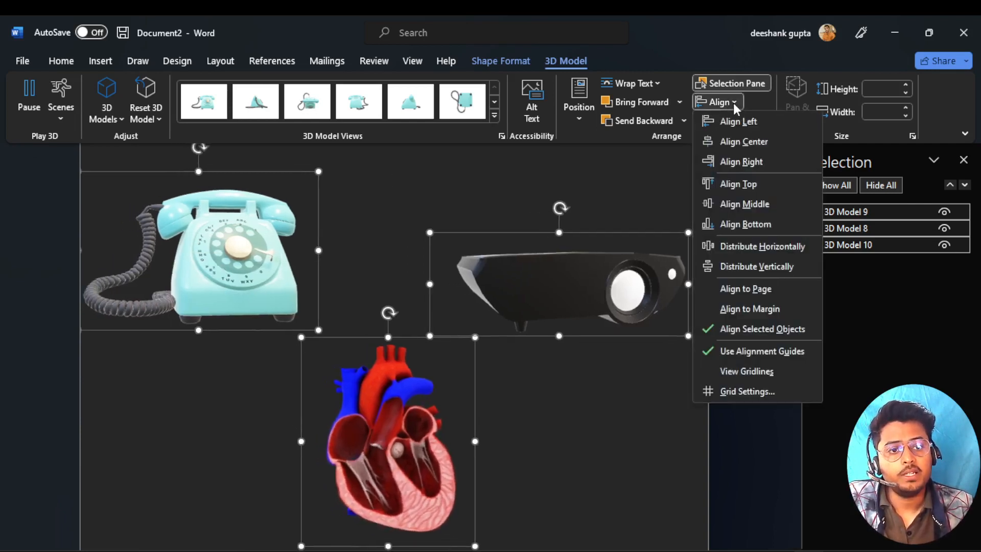
left_click(733, 143)
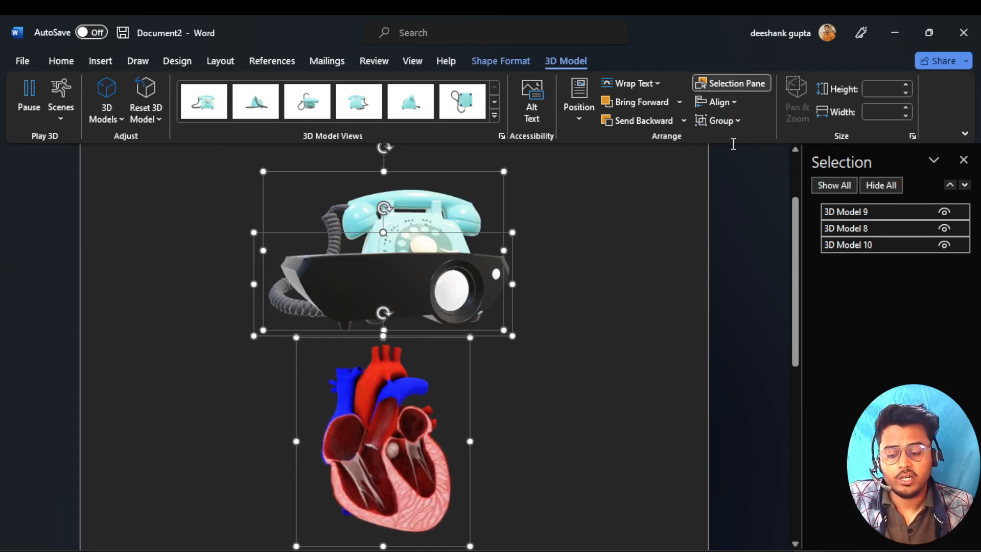
key("ctrl+z")
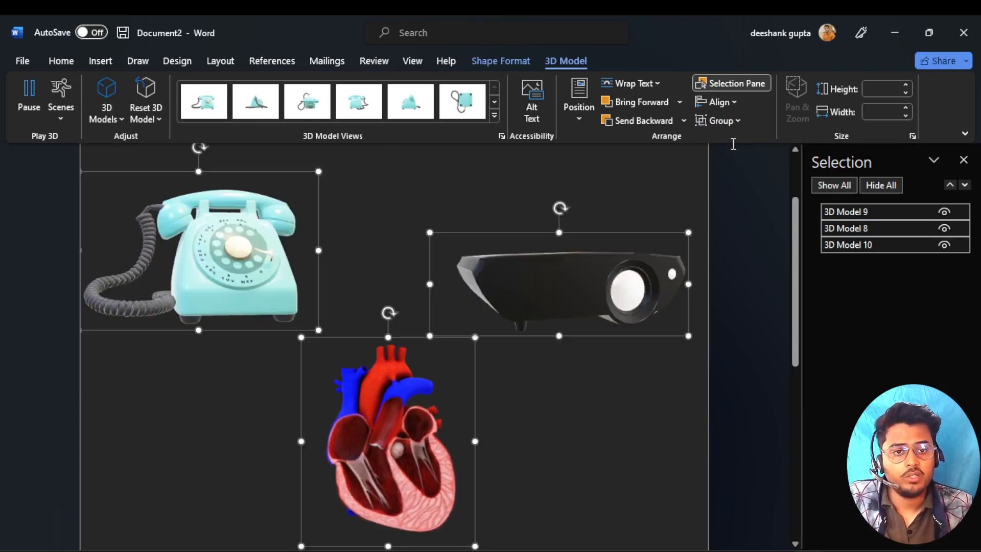
- Align the three selected models with Align Right and undo the alignment
left_click(736, 102)
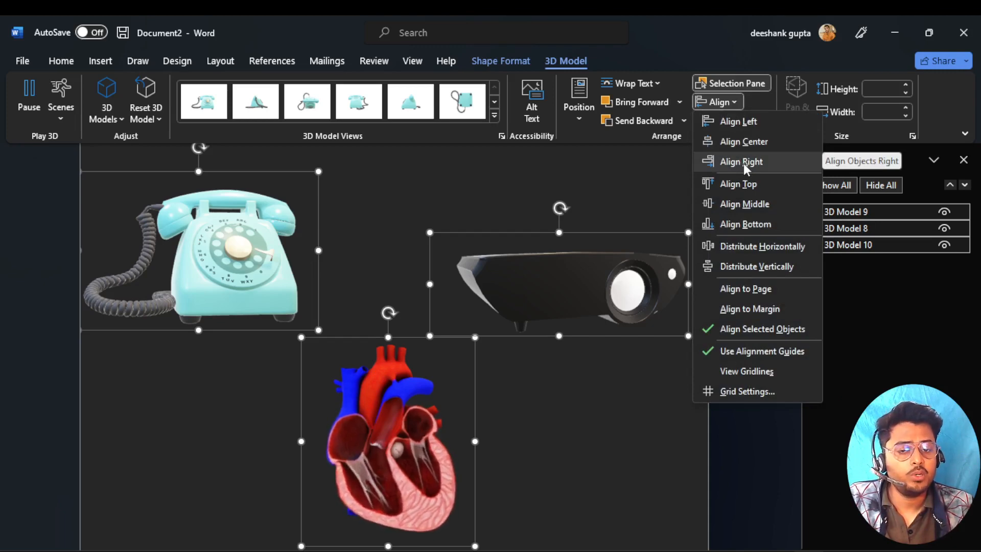
left_click(743, 163)
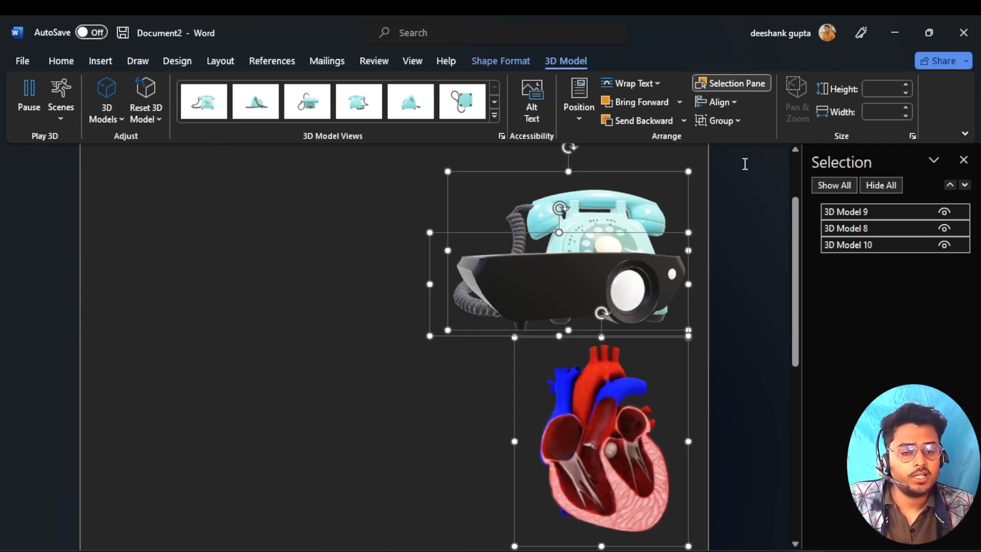
key("ctrl+z")
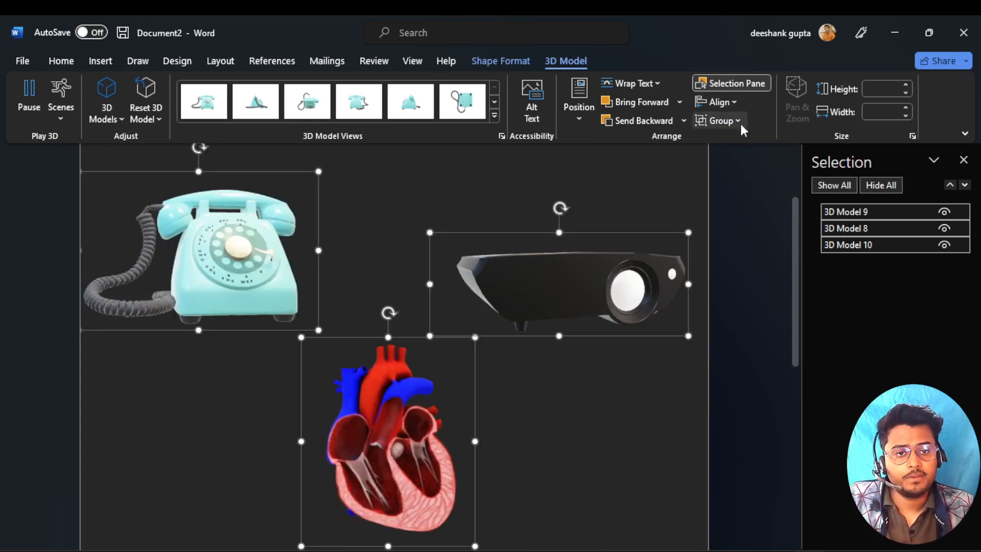
- Align the three selected models with Align Top and undo the alignment
left_click(735, 102)
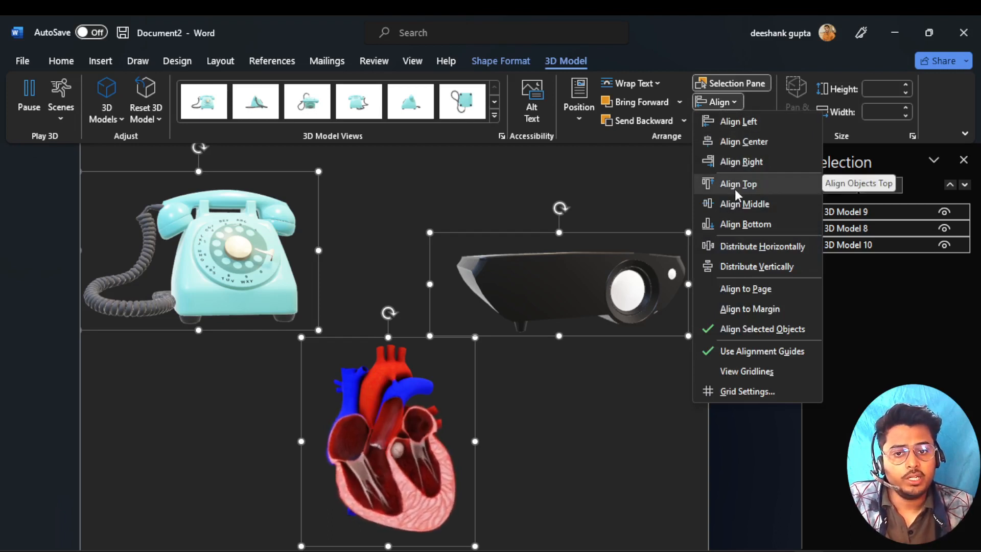
left_click(735, 190)
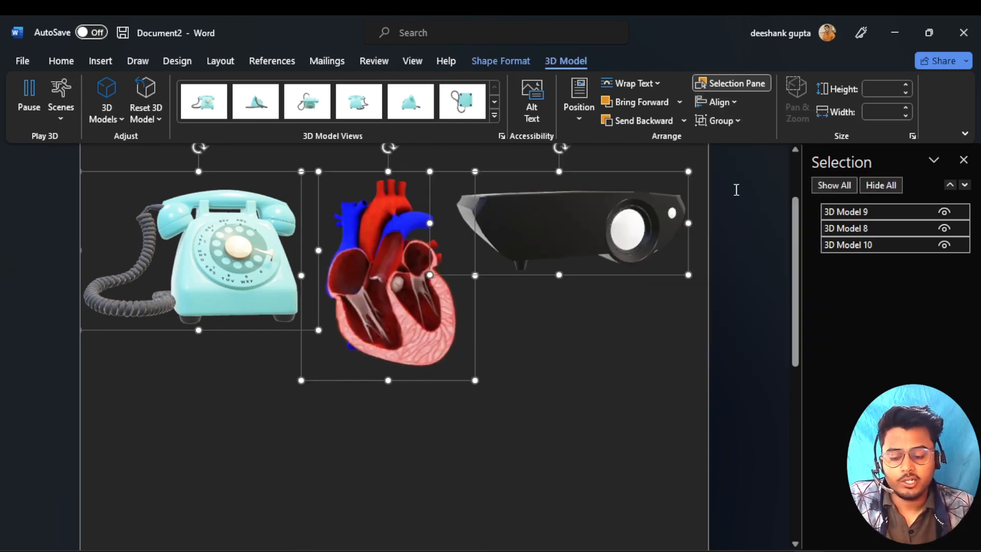
key("ctrl+z")
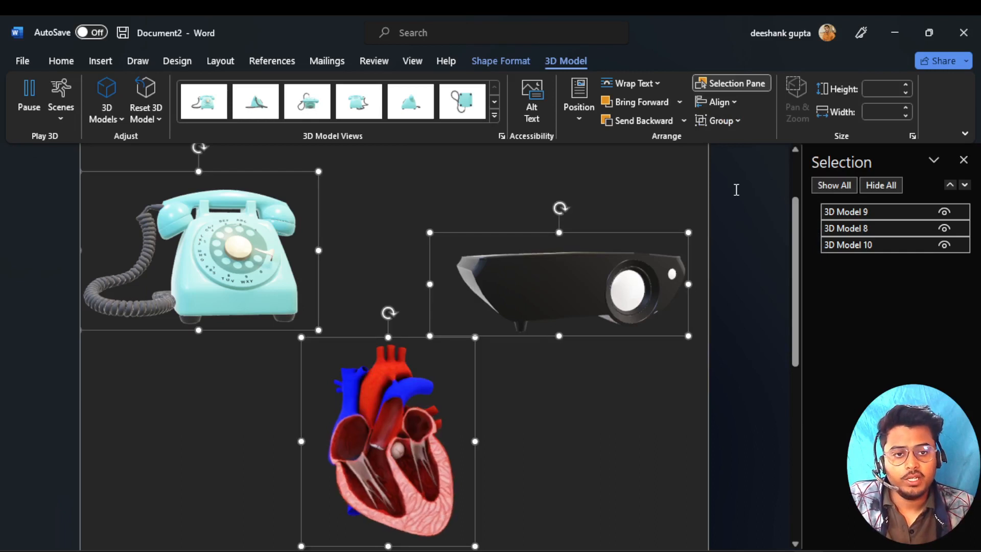
left_click(733, 101)
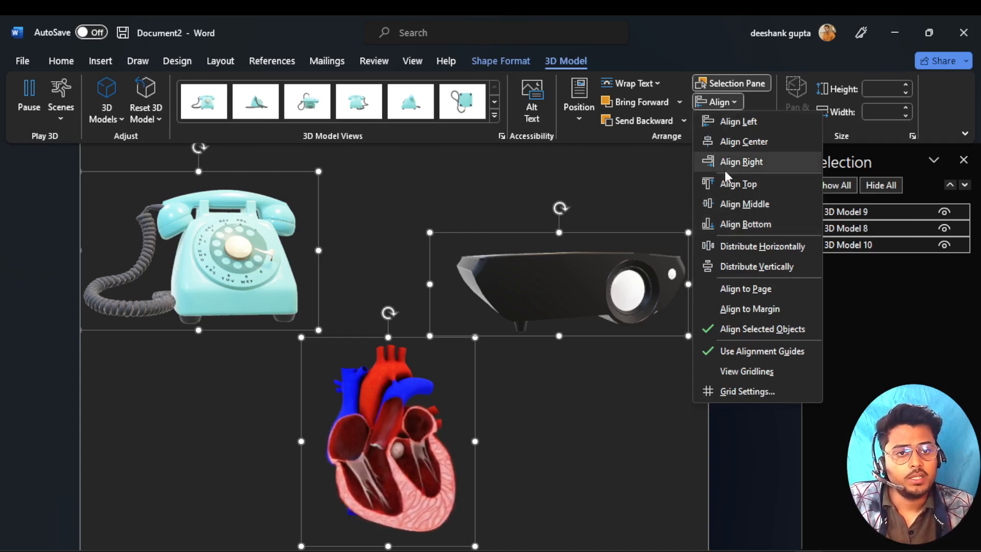
left_click(667, 184)
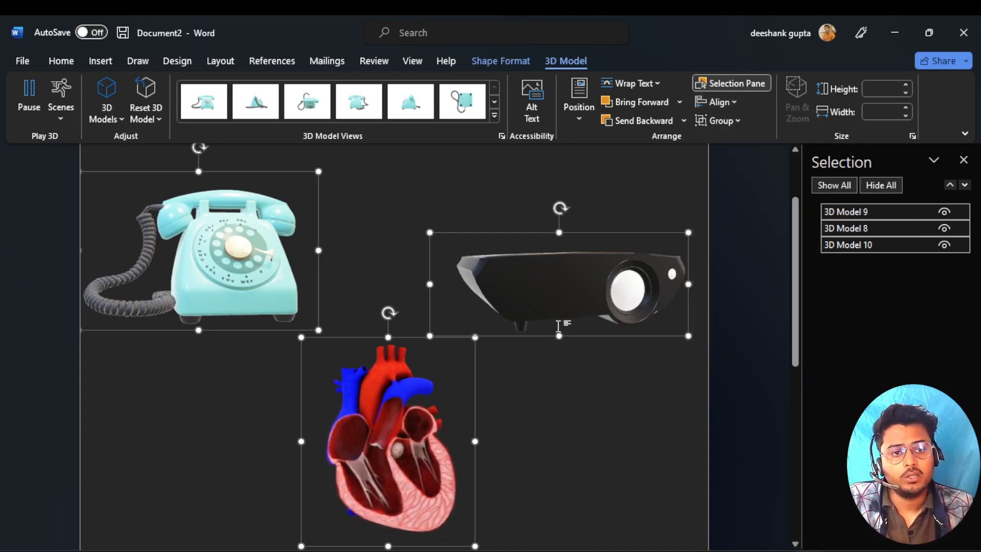
- Deselect the models and move only the telephone down the page to the lower left, beside the bottom of the heart
left_click(567, 412)
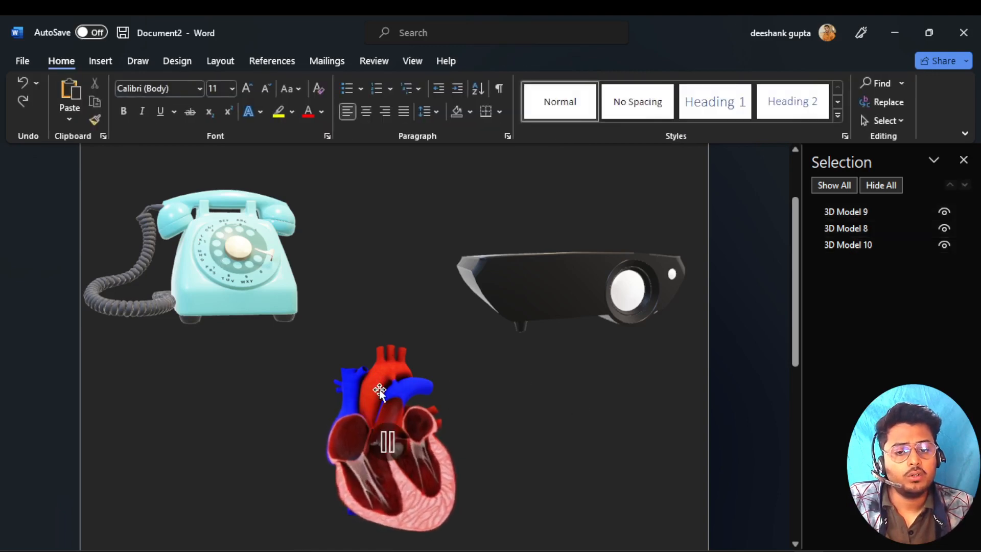
left_click(383, 438)
left_click(211, 253)
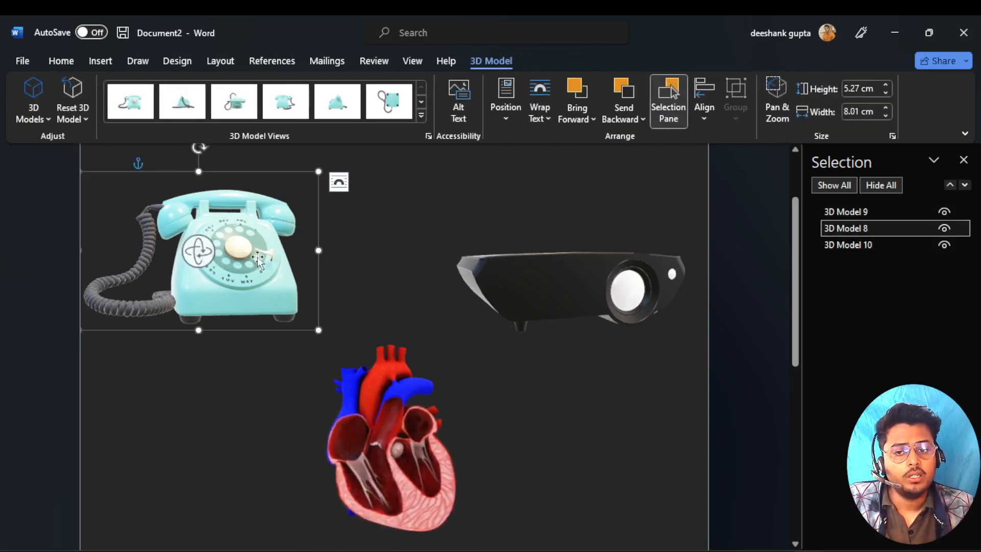
left_click_drag(212, 253, 174, 519)
scroll(347, 372, "down", 5)
scroll(371, 381, "up", 5)
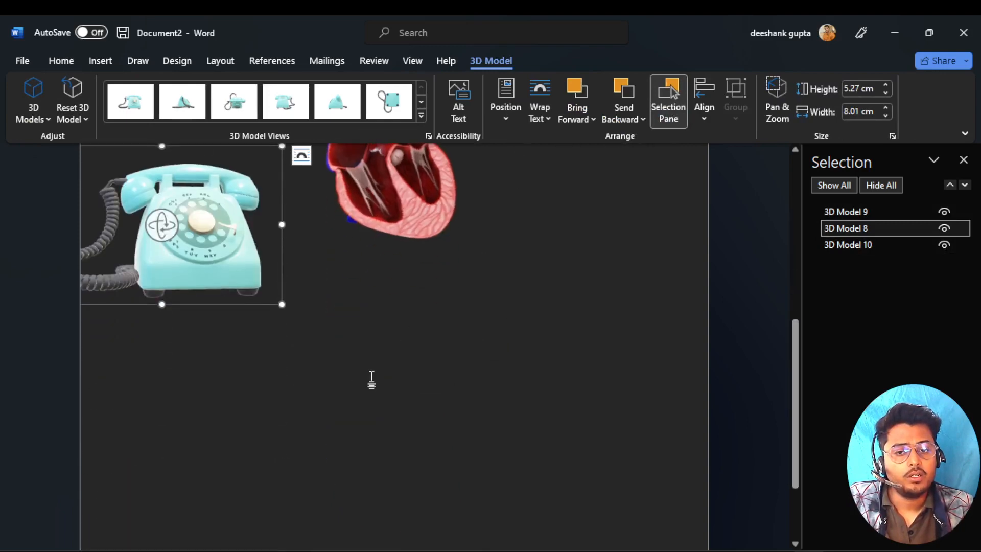
- Move the heart model up and left on the page, into the space above the telephone
left_click(372, 388)
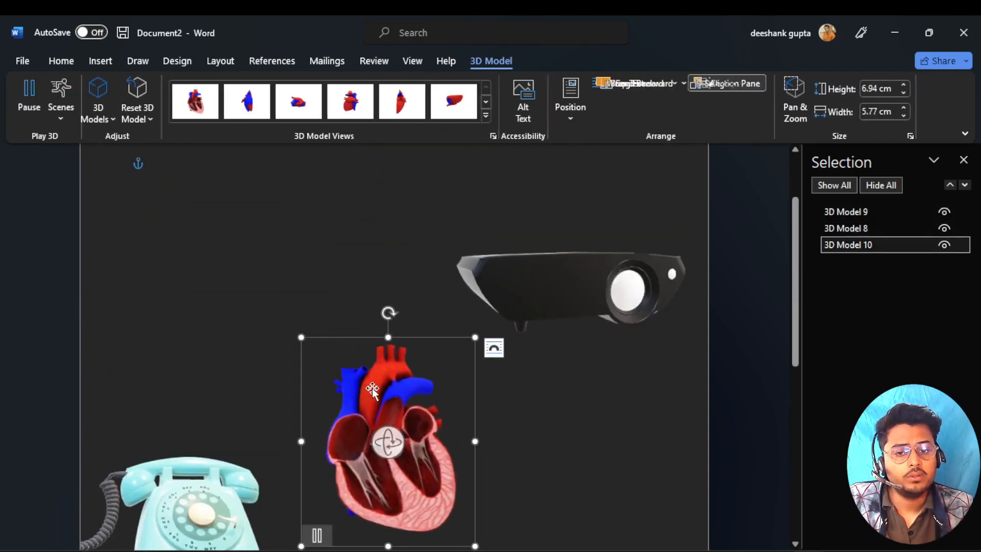
left_click_drag(372, 387, 195, 254)
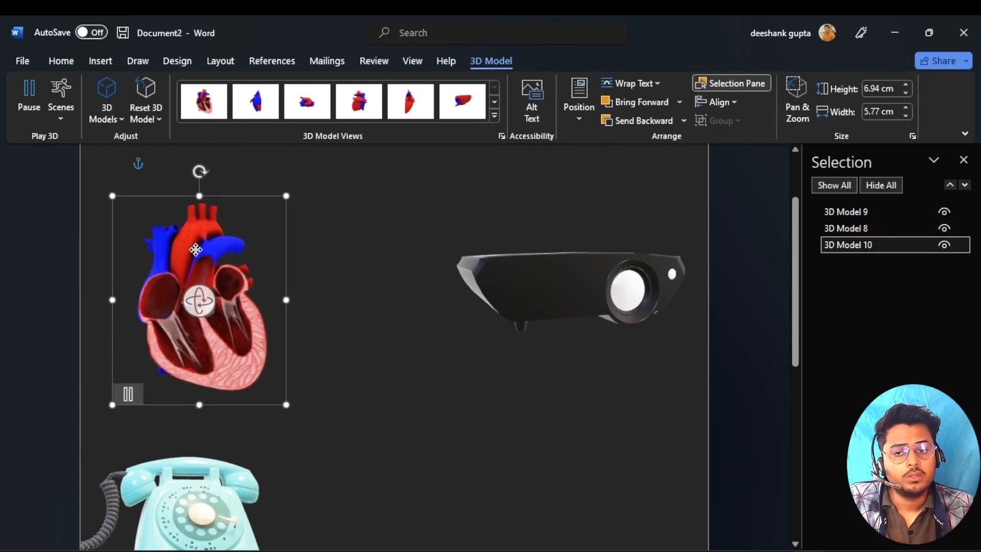
scroll(227, 355, "up", 2)
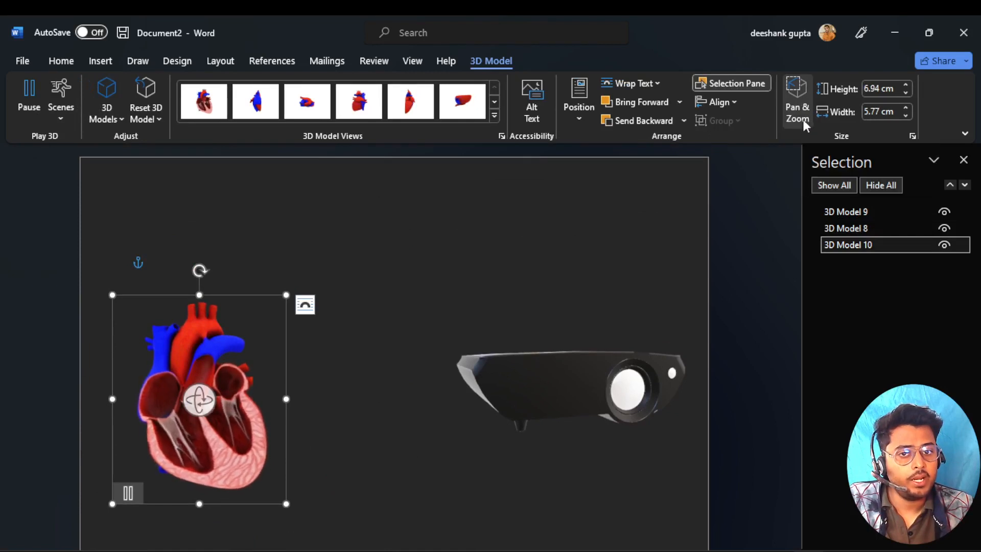
- Pan the heart slightly to the left inside its frame using Pan & Zoom, and turn Pan & Zoom off
left_click(795, 92)
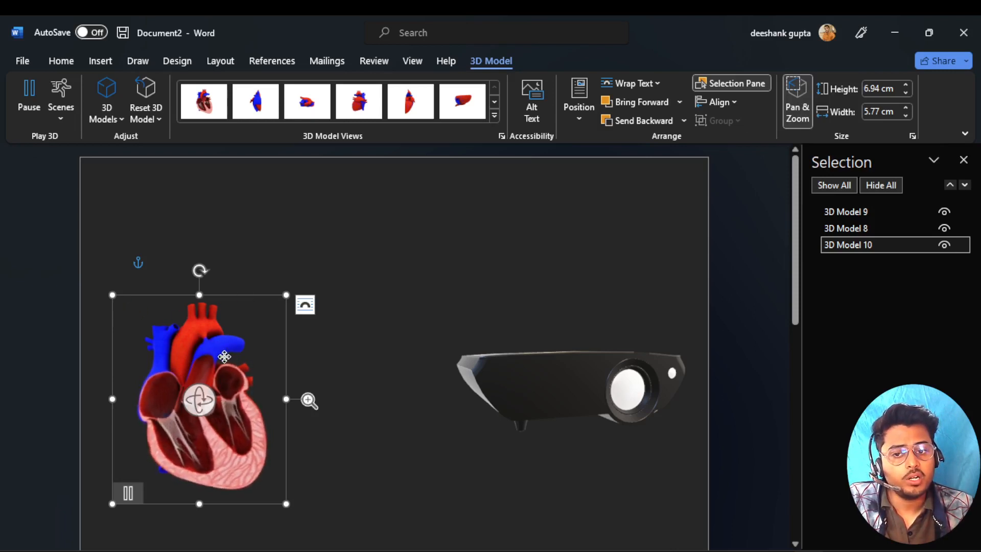
mouse_move(209, 351)
left_mouse_down()
mouse_move(296, 331)
mouse_move(296, 339)
mouse_move(207, 352)
left_mouse_up()
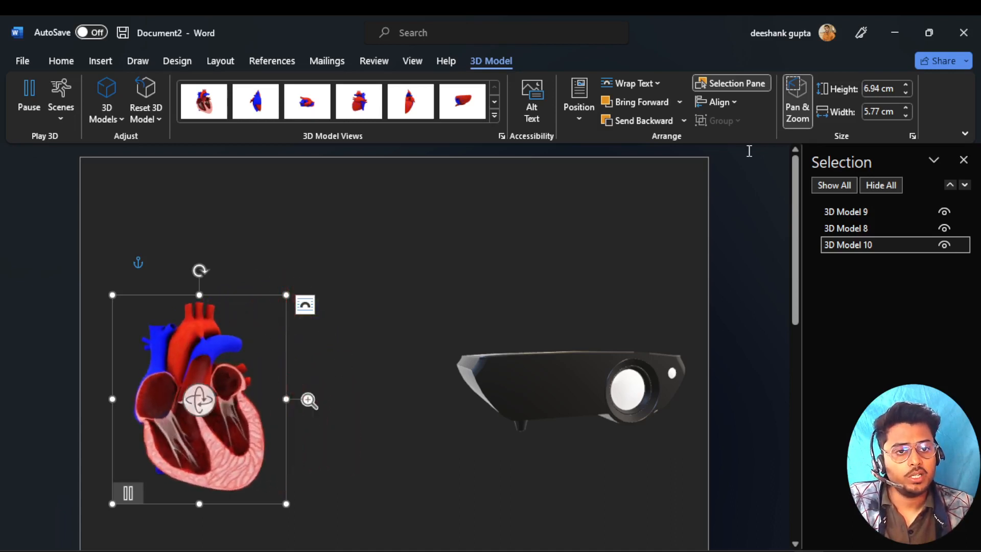
left_click(794, 113)
- Delete the projector and the telephone models from the page, keeping only the heart
scroll(377, 353, "down", 3)
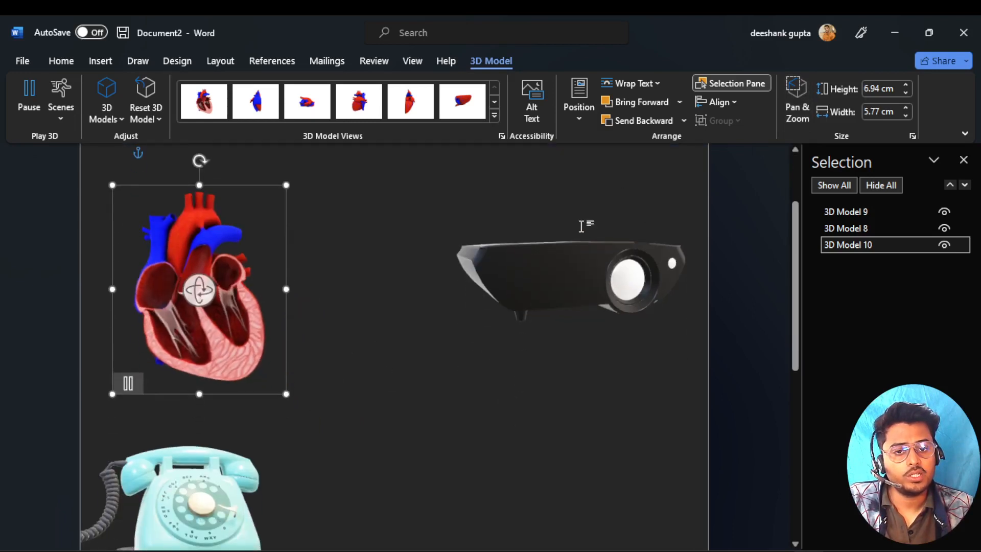
left_click(573, 268)
key("Delete")
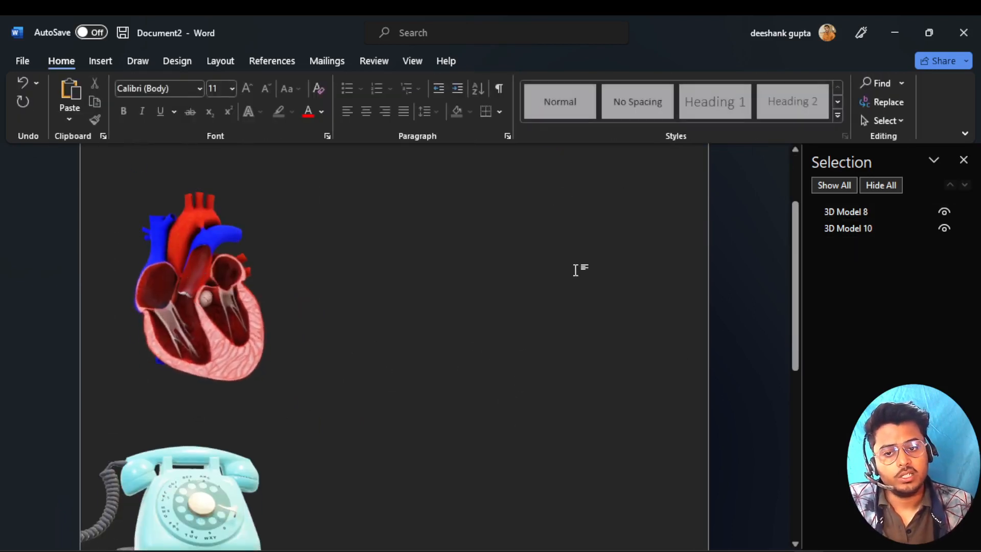
left_click(160, 508)
key("Delete")
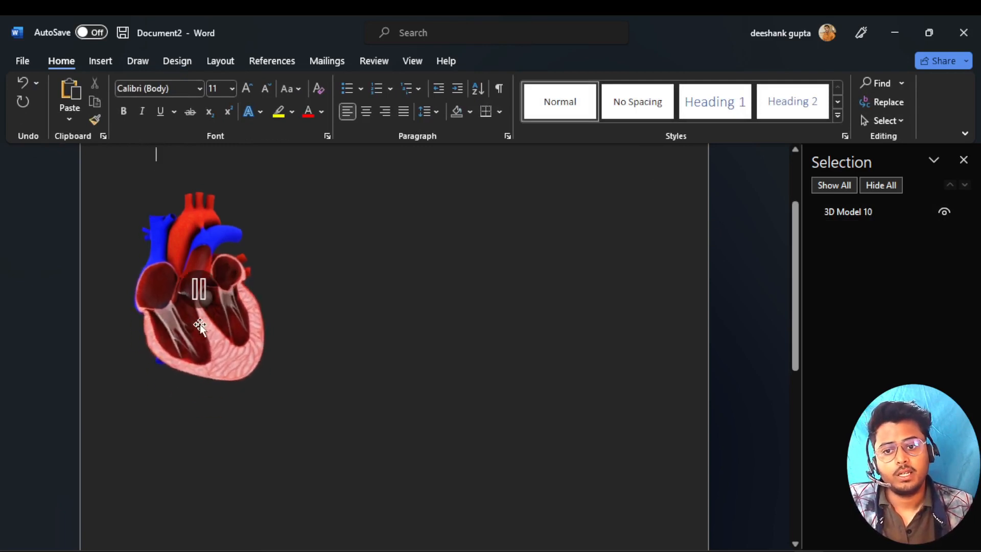
- Duplicate the heart model and place the copy directly below the original
left_click(199, 306)
scroll(201, 324, "down", 1)
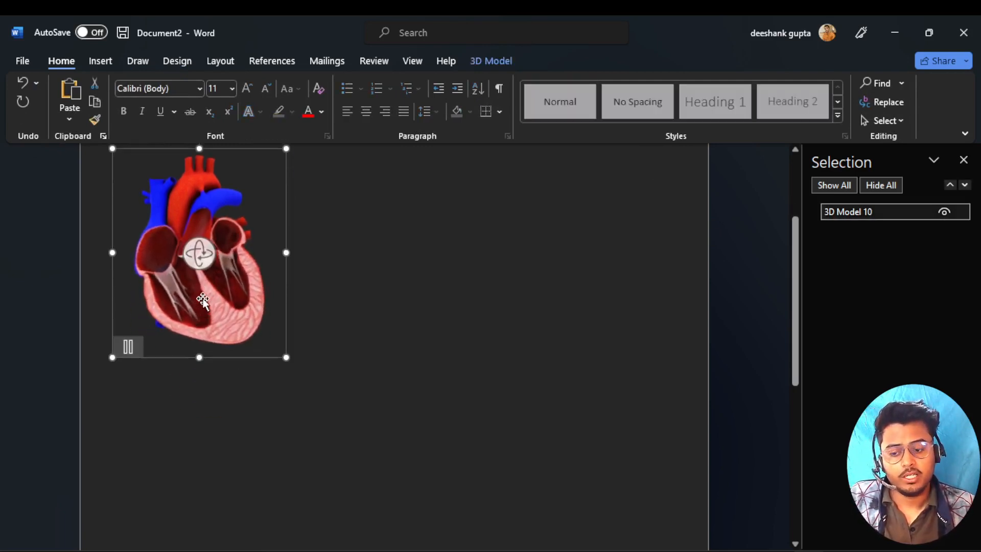
left_click_drag(208, 302, 210, 508)
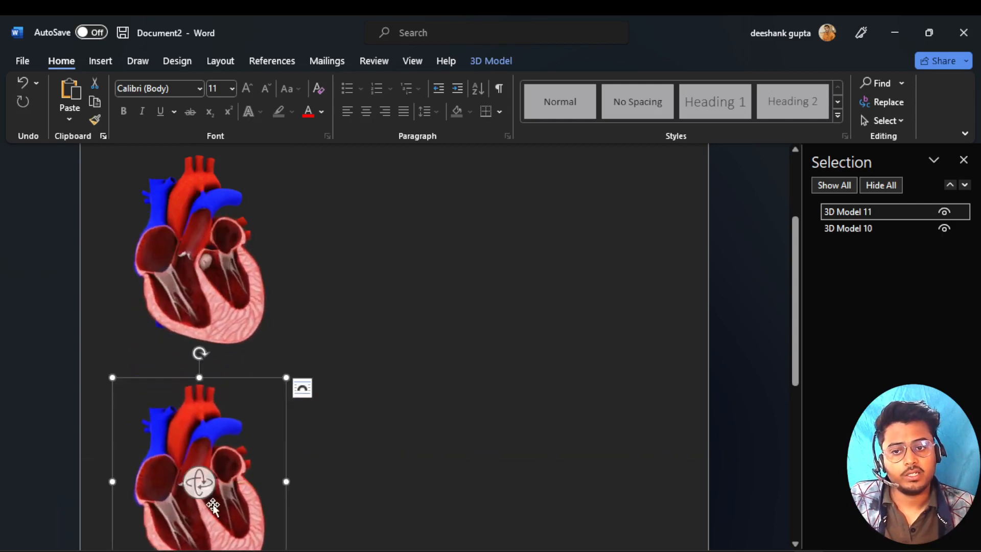
- Duplicate the second heart 3D model and place the copy directly below it
scroll(212, 504, "down", 4)
left_click_drag(224, 320, 221, 533)
scroll(406, 407, "down", 3)
- Pan the topmost heart to the right within its frame so only its left half shows, and move the model toward the left page edge
scroll(404, 406, "up", 7)
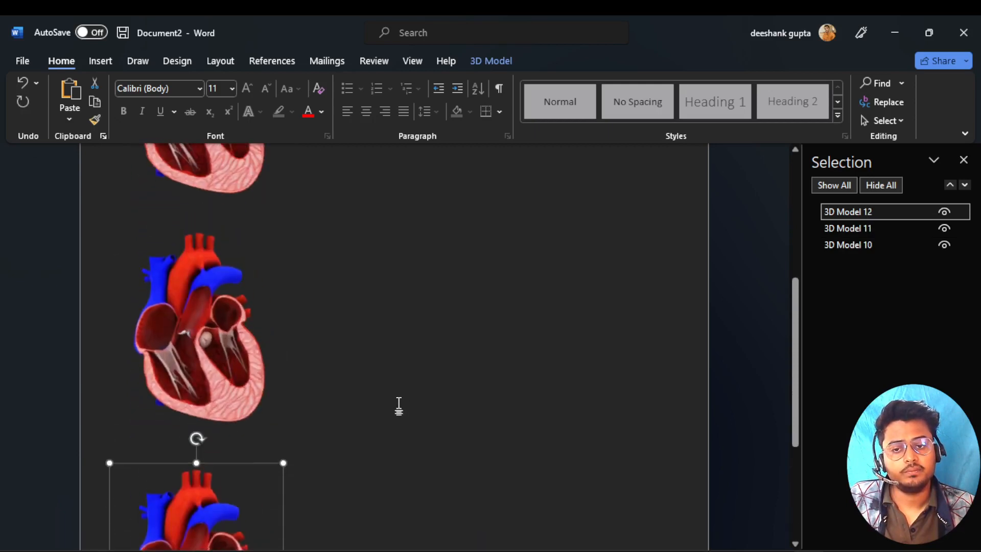
left_click(242, 334)
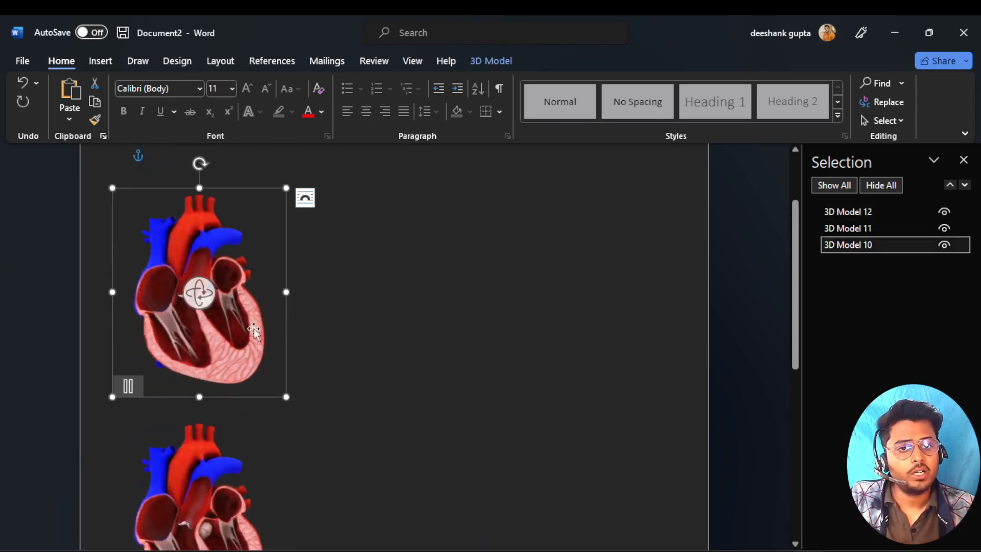
left_click(501, 61)
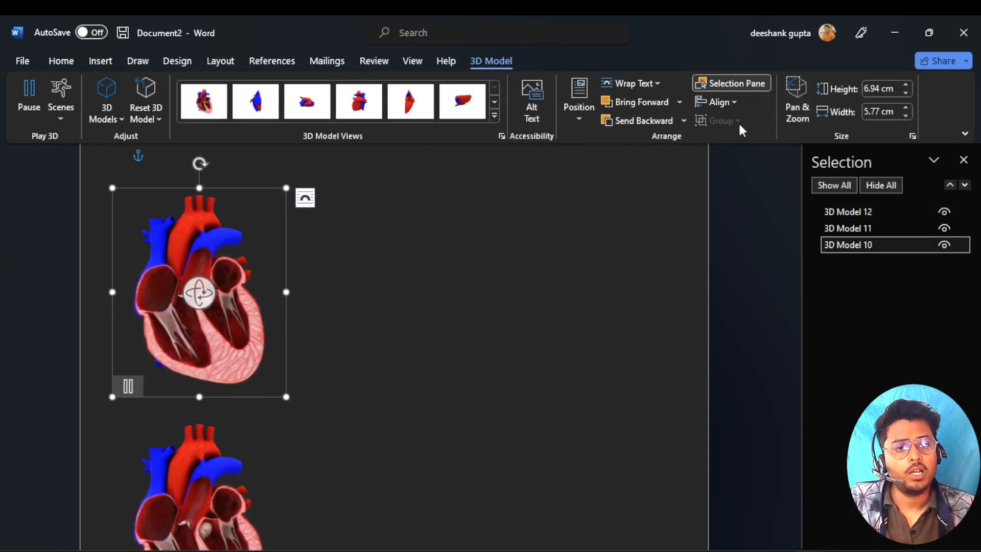
left_click(799, 94)
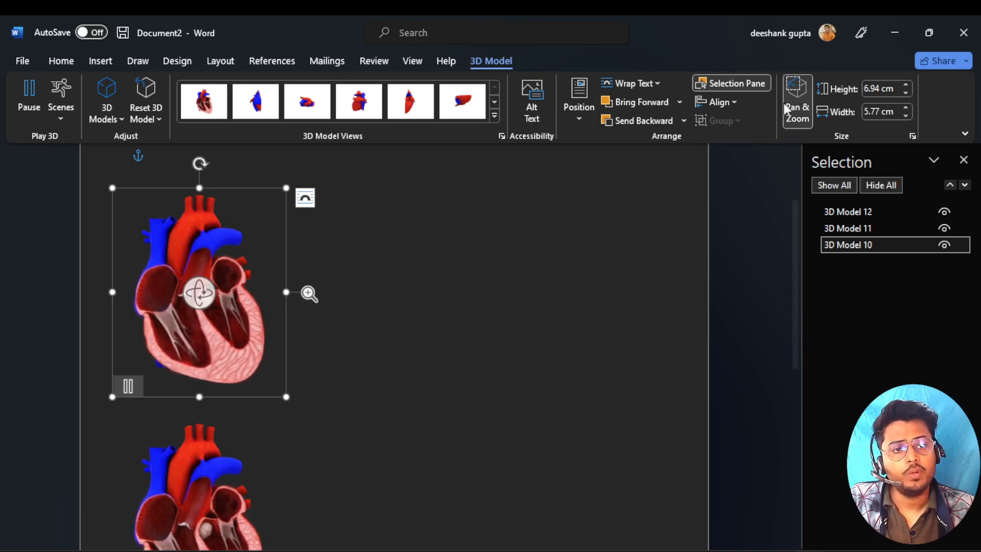
left_click_drag(241, 345, 280, 355)
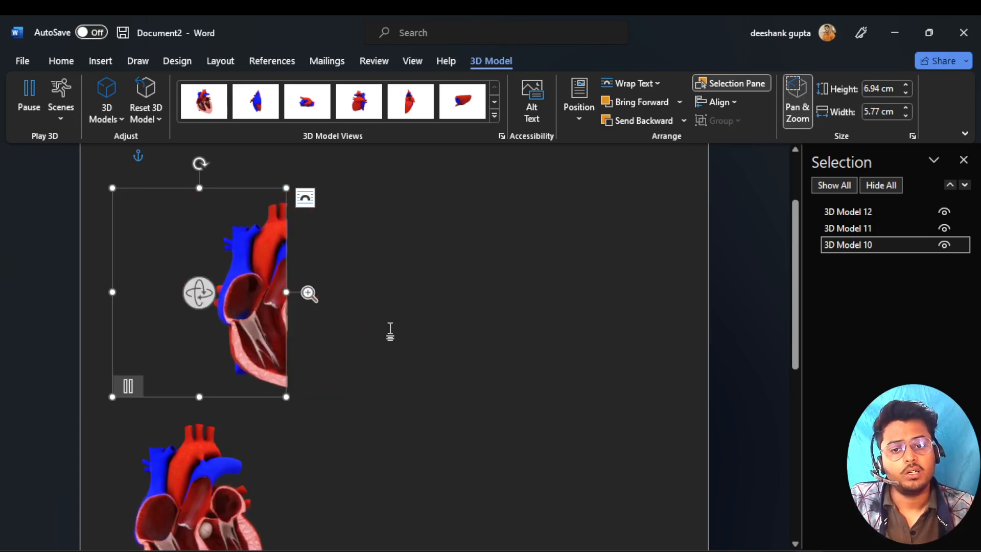
left_click(390, 332)
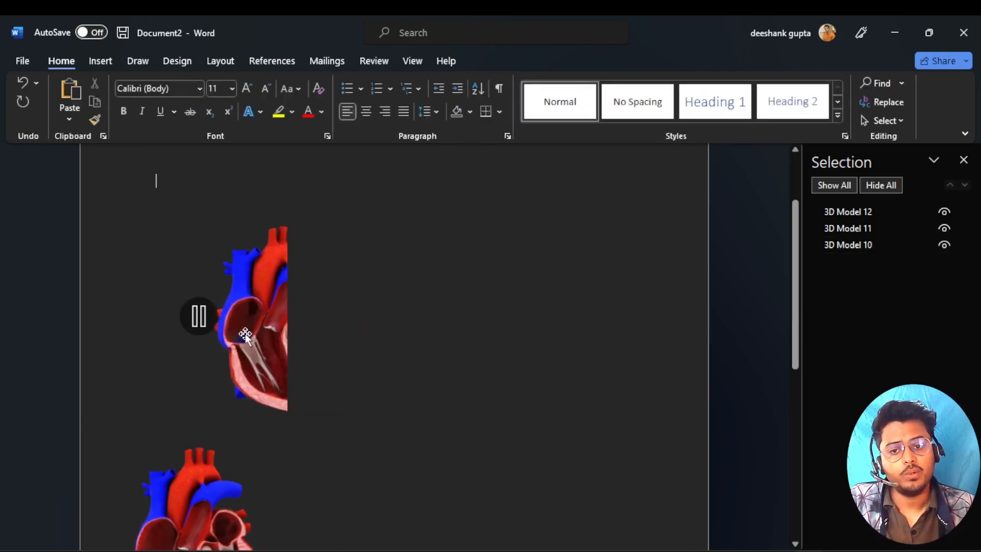
left_click_drag(257, 329, 212, 305)
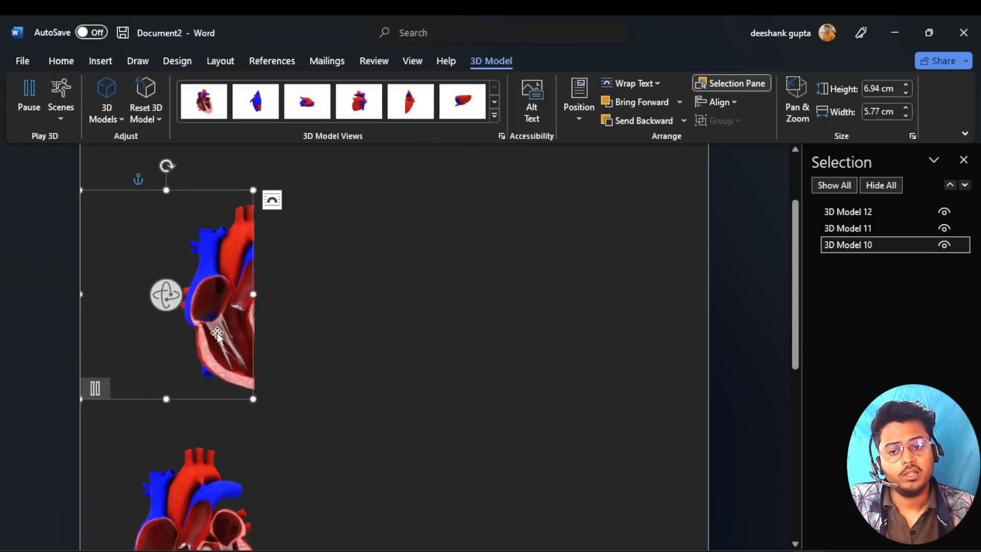
- Pan the second heart to the left within its frame so only its right half shows
scroll(285, 413, "down", 3)
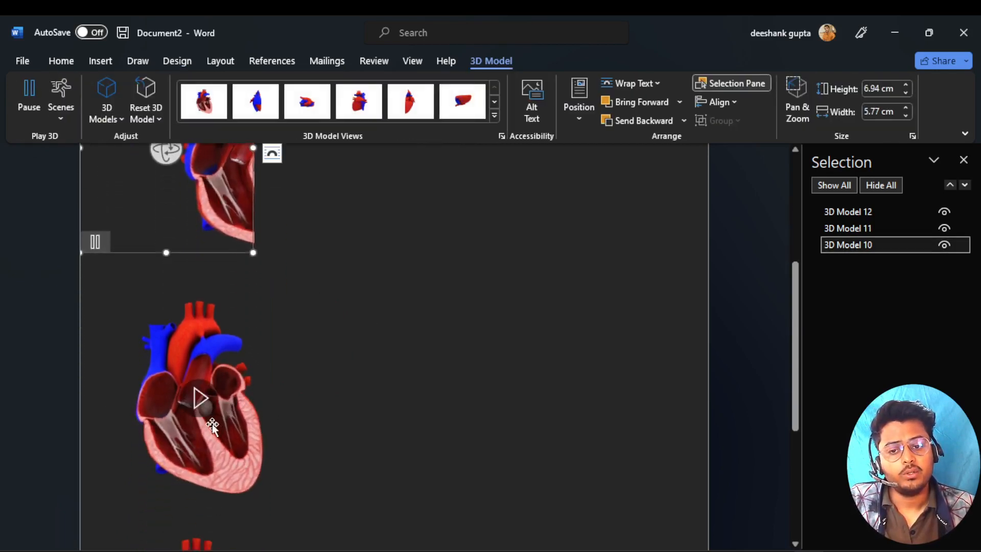
left_click(201, 420)
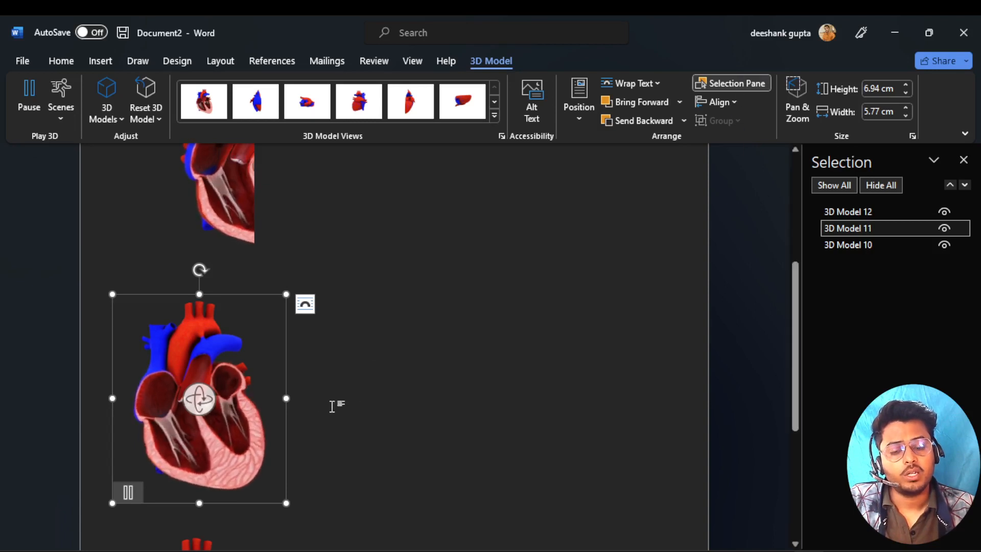
left_click(795, 104)
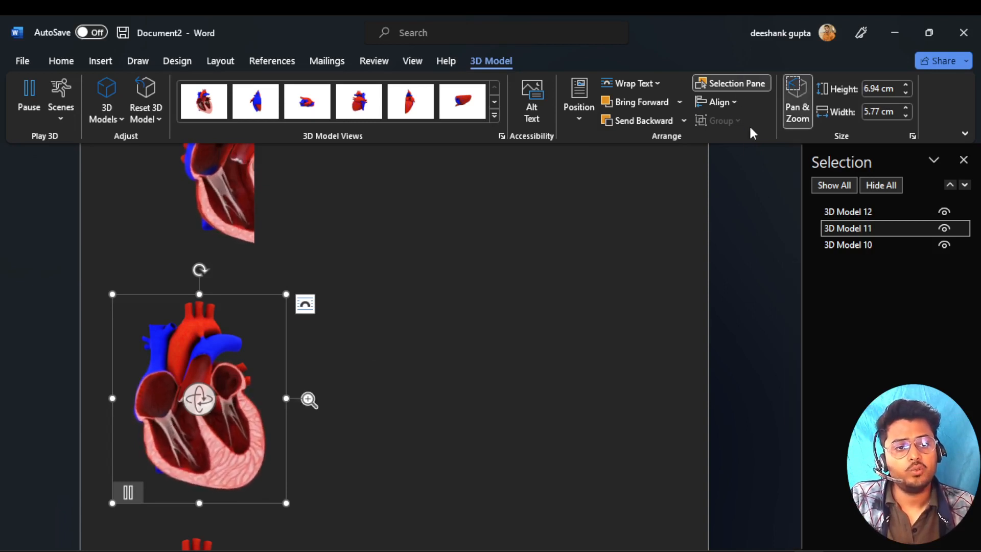
left_click_drag(177, 441, 120, 433)
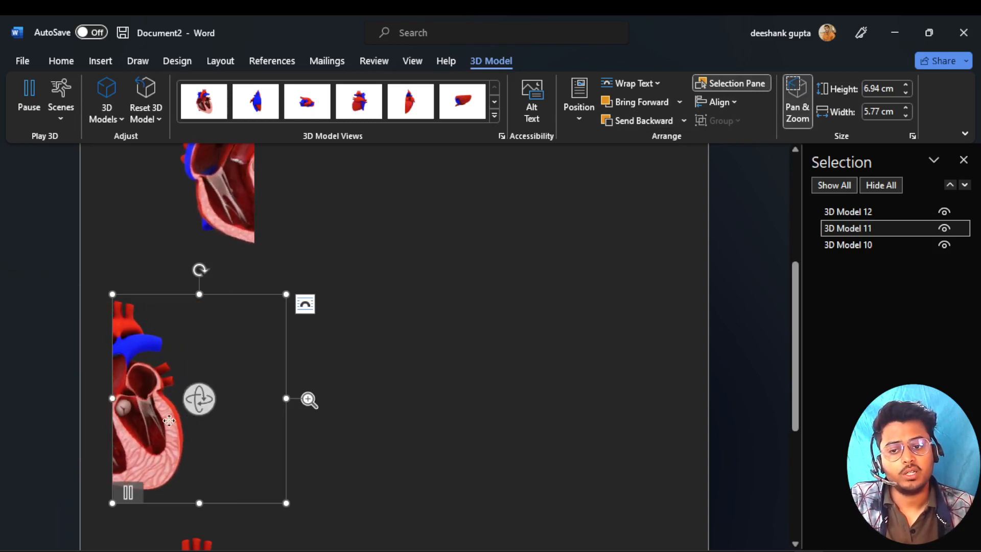
left_click(434, 411)
- Move the cropped second heart model to the right so it sits beneath the first one
scroll(434, 409, "up", 3)
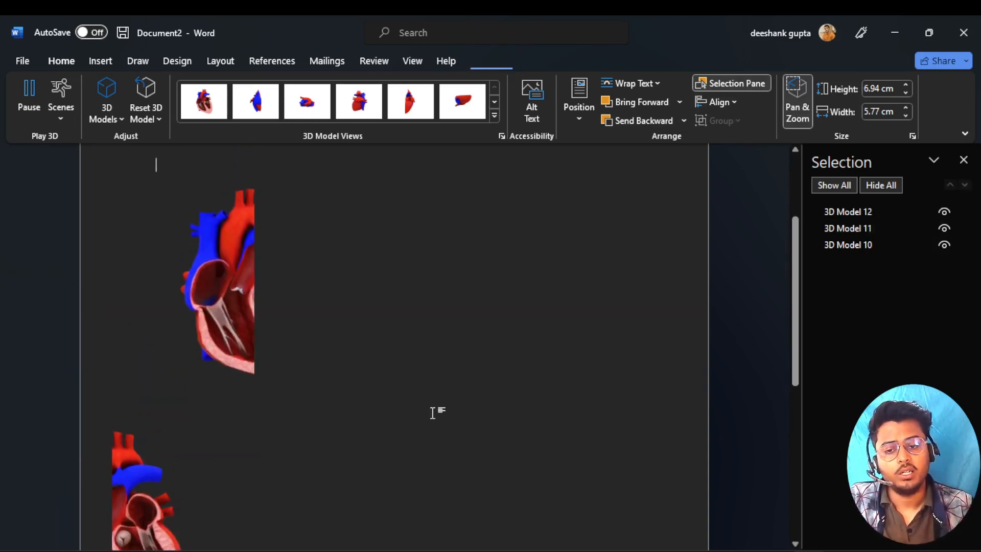
scroll(433, 413, "down", 3)
left_click(137, 442)
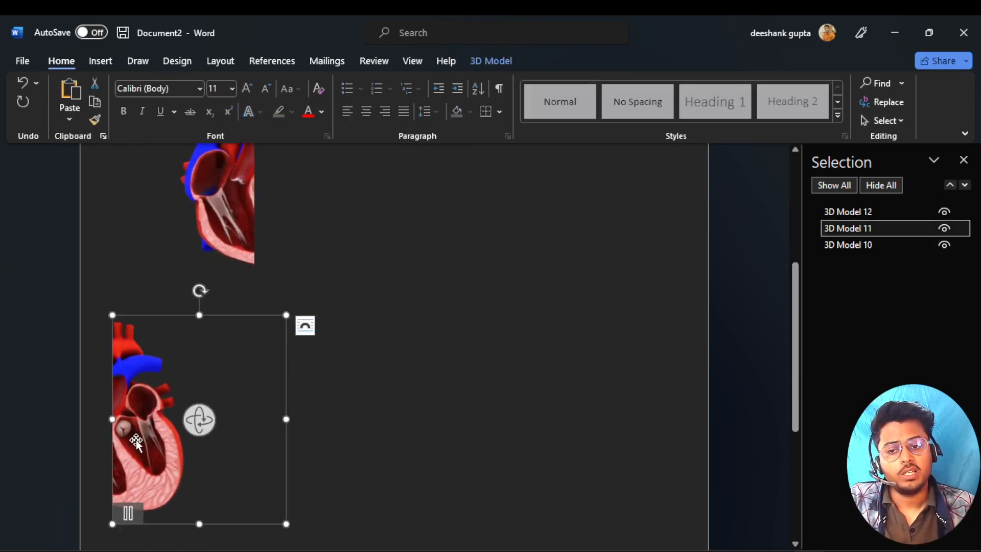
left_click_drag(137, 441, 223, 434)
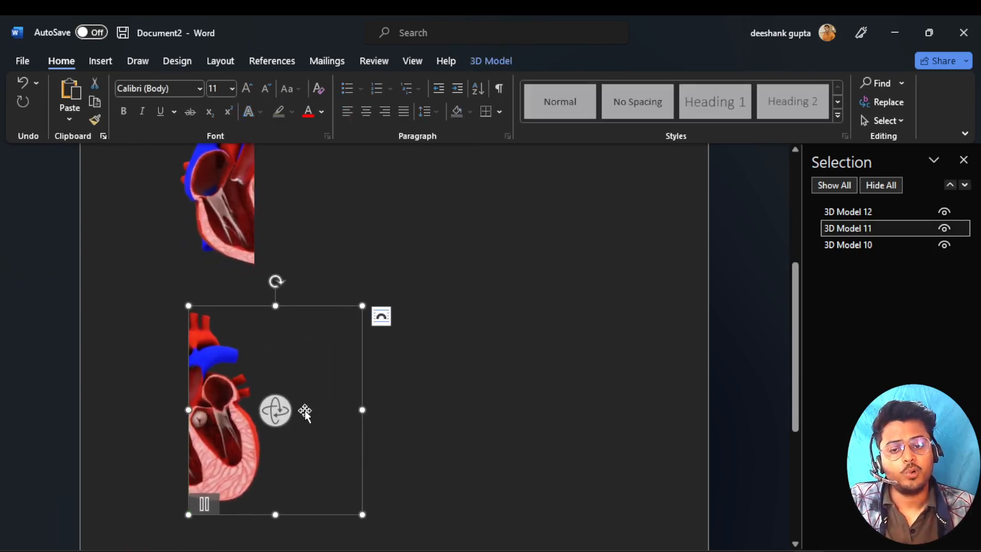
left_click(468, 378)
- Pan the third heart downward within its frame so only its upper part shows
scroll(467, 378, "up", 1)
scroll(468, 378, "up", 1)
scroll(470, 377, "down", 5)
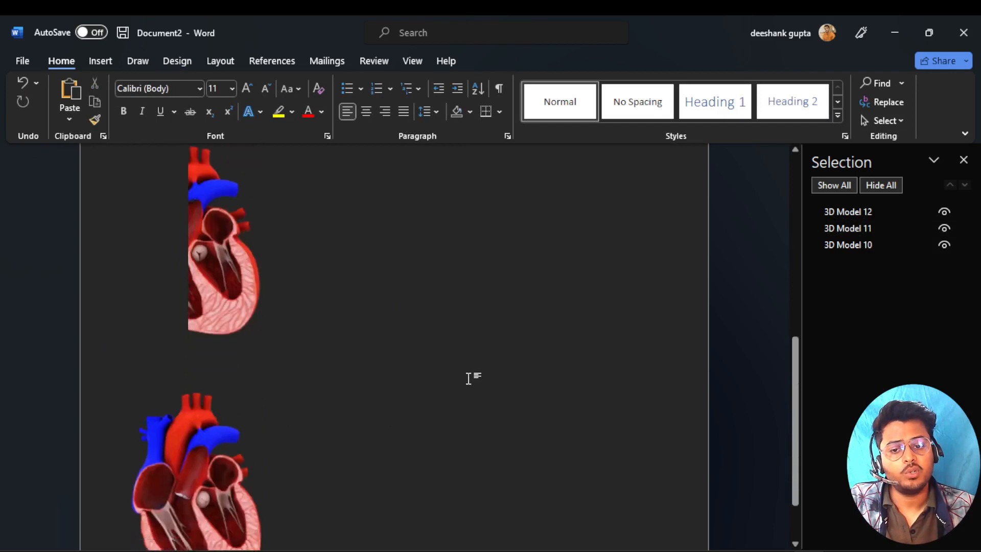
scroll(379, 393, "down", 1)
left_click(197, 434)
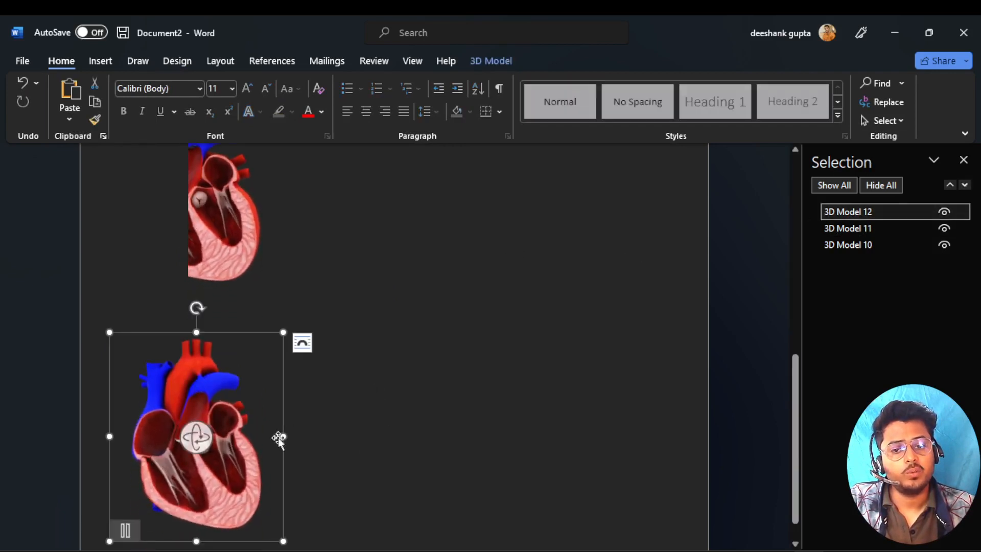
left_click(490, 61)
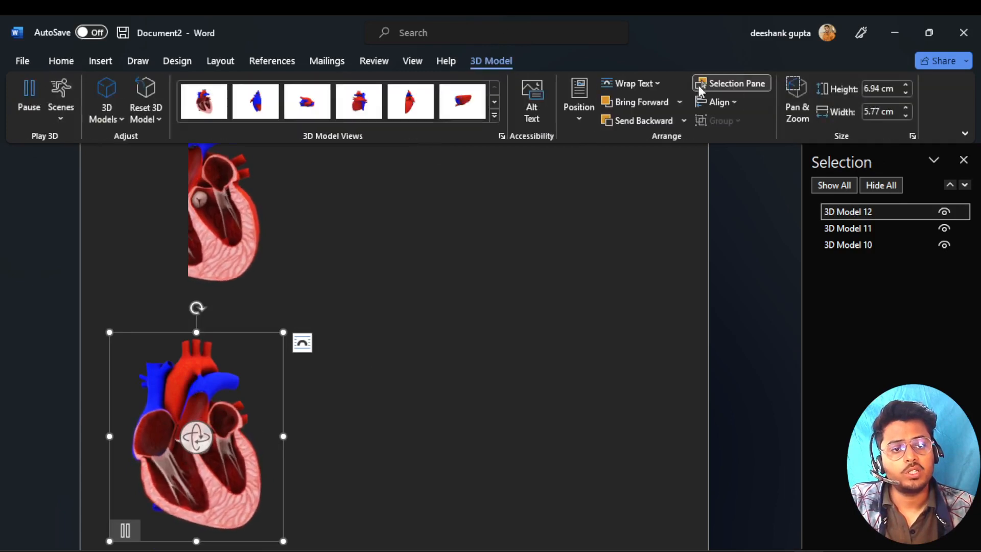
left_click(797, 95)
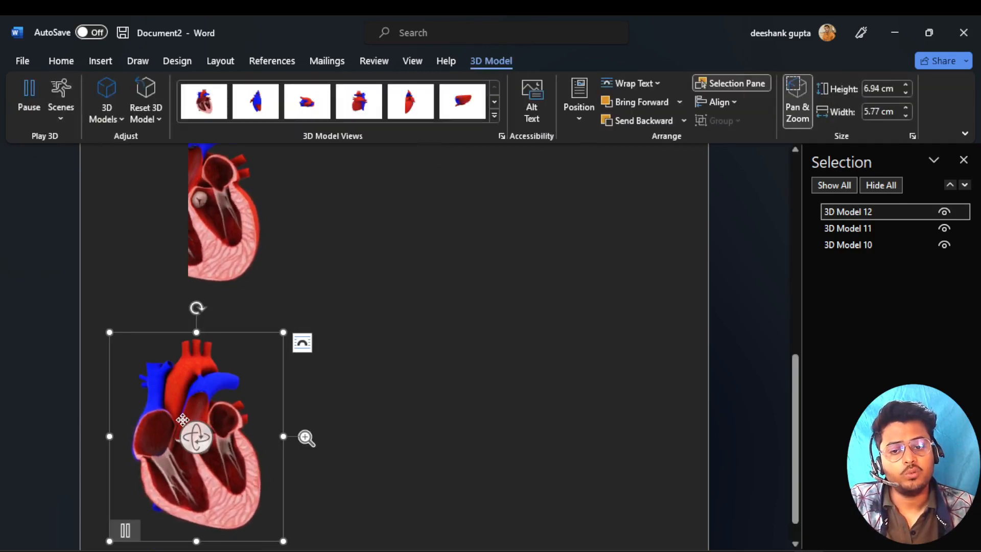
left_click_drag(238, 396, 207, 454)
scroll(492, 399, "down", 1)
left_click(443, 379)
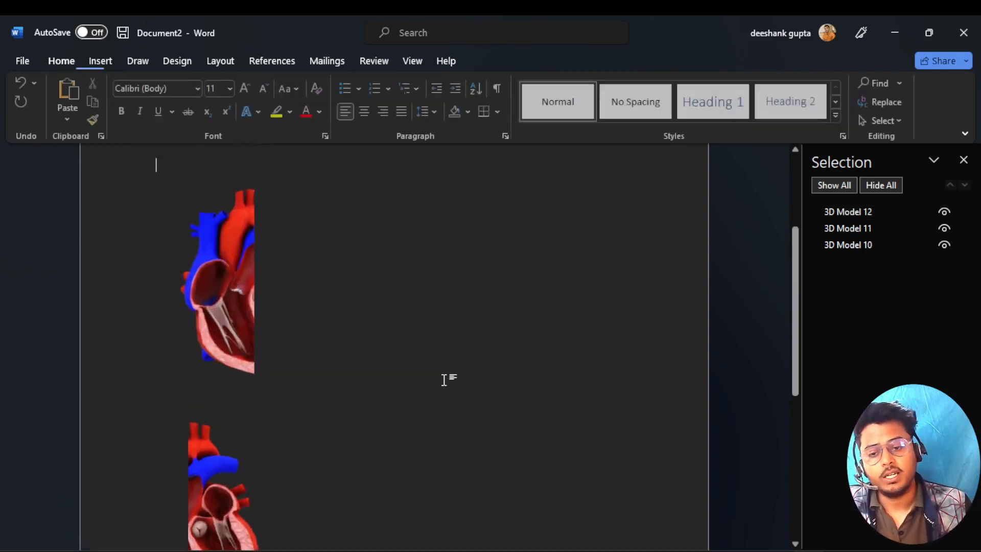
- Draw a text box about 6.95 cm high and 13.42 cm wide beside the topmost heart
scroll(219, 471, "up", 5)
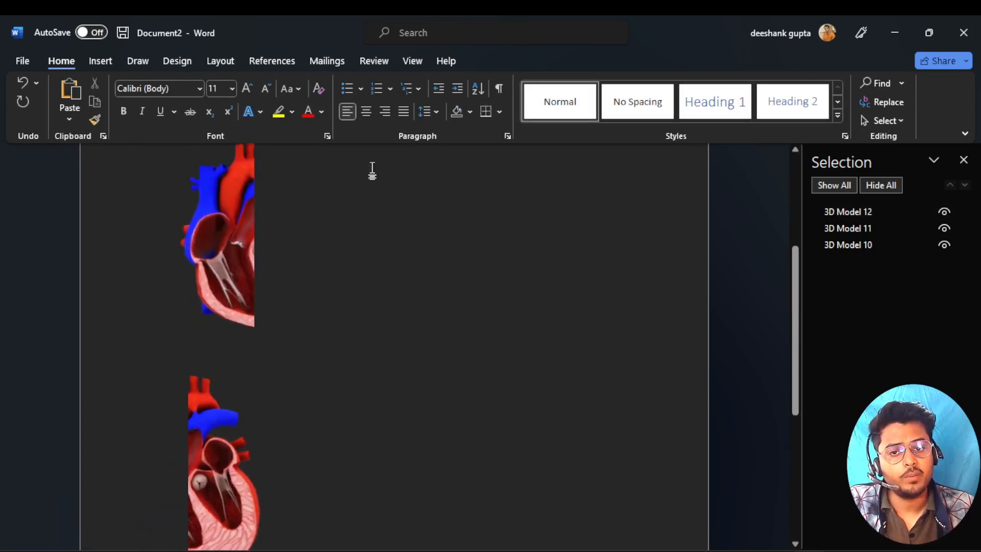
scroll(223, 221, "up", 3)
left_click(226, 299)
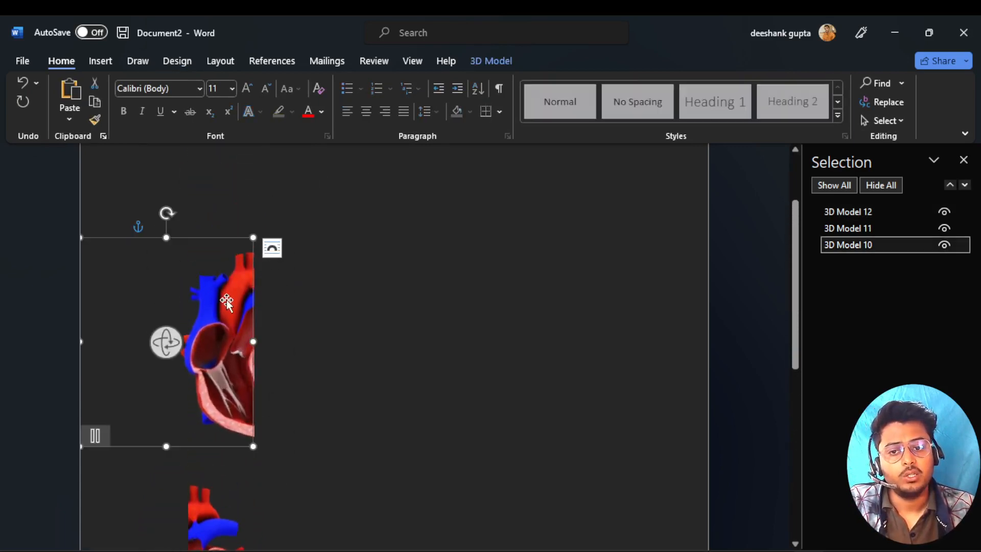
left_click(101, 62)
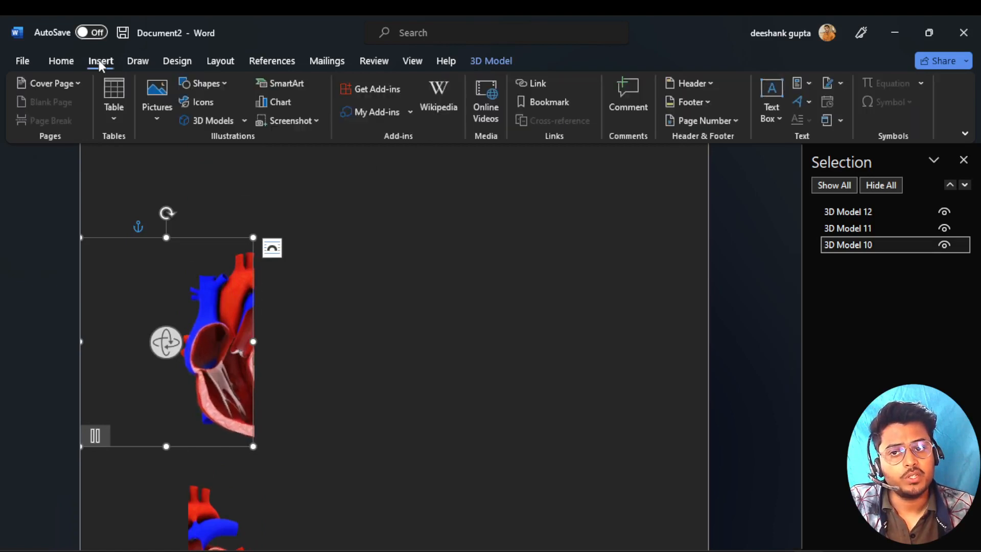
left_click(771, 120)
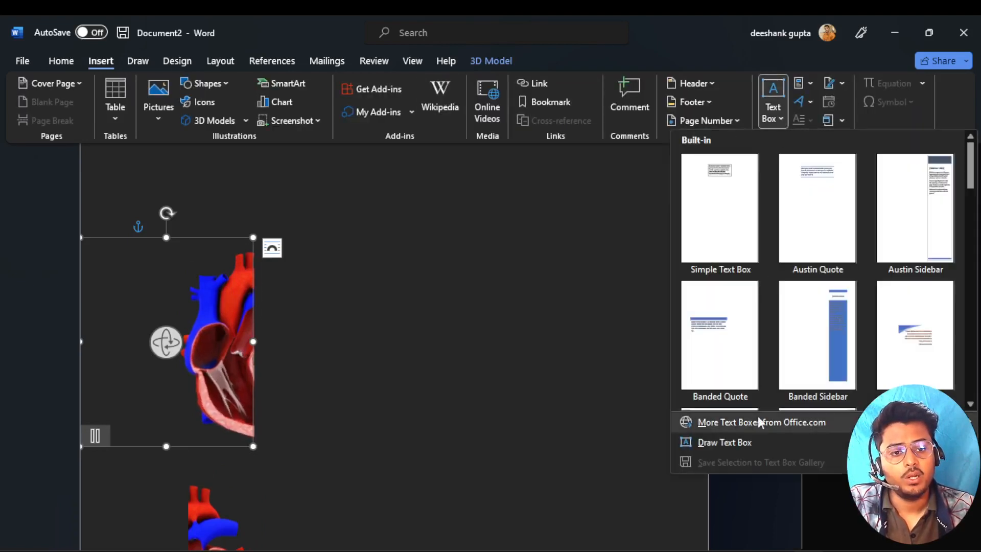
left_click(725, 442)
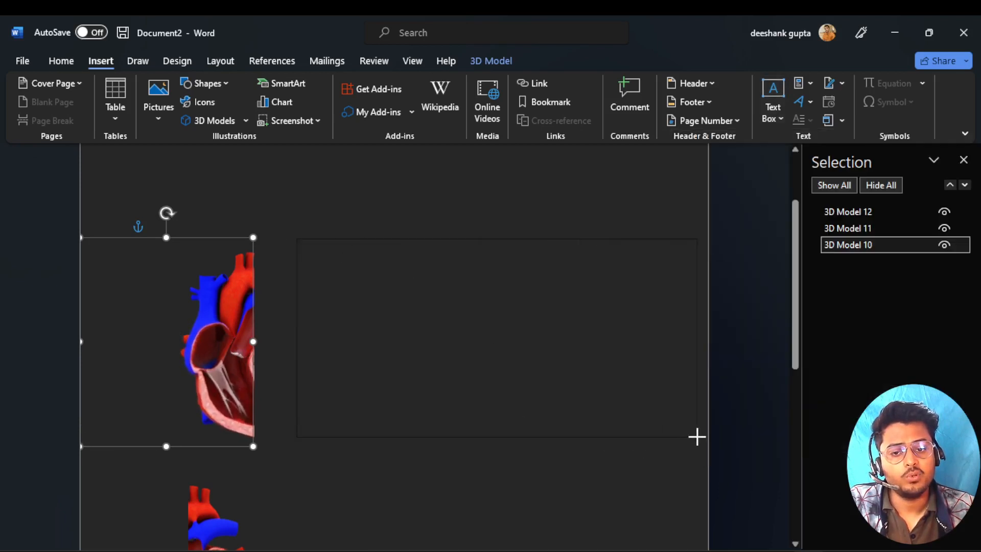
left_click_drag(707, 443, 699, 446)
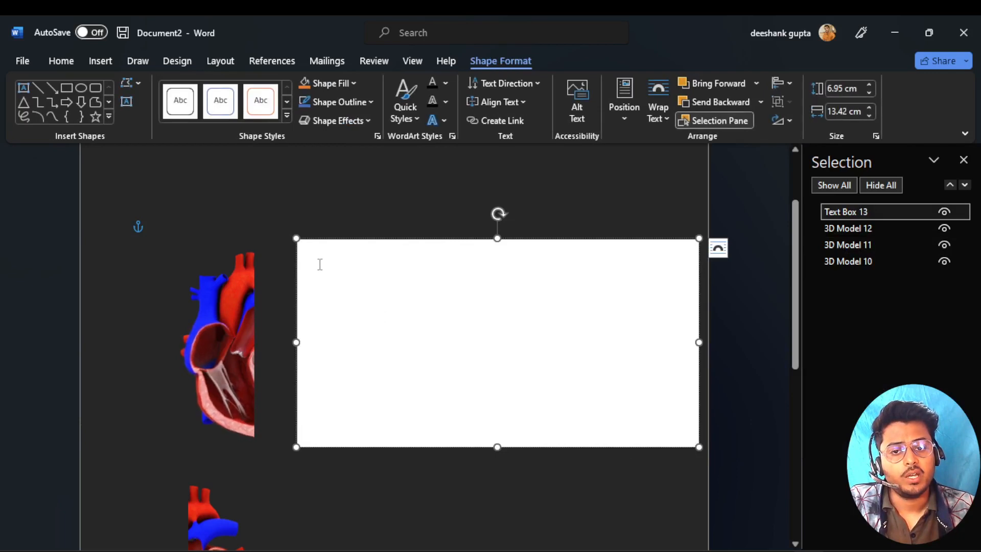
- Fill the new text box with sample paragraphs using =rand()
type("=")
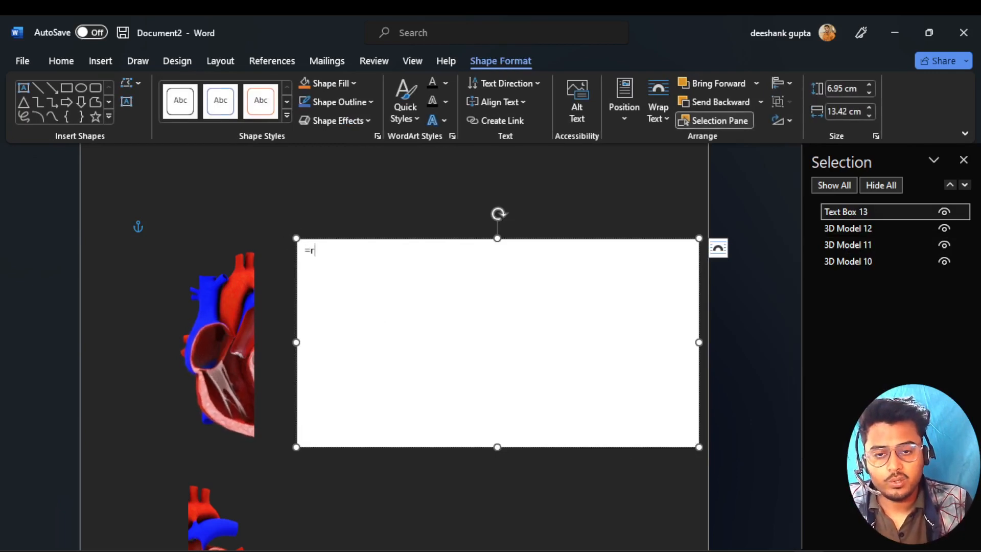
type("rand()")
key("Return")
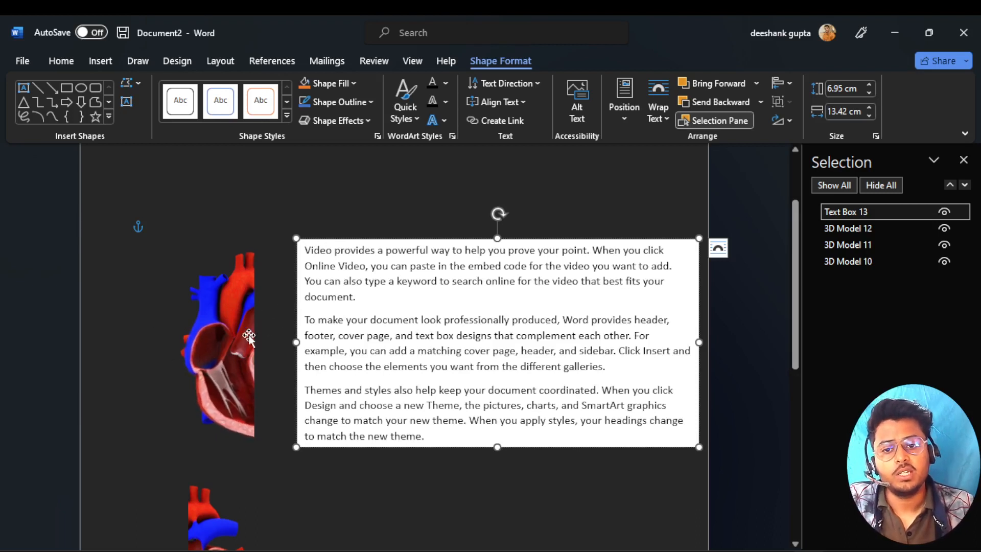
- Duplicate the filled text box and place the copy beside the second heart
scroll(309, 420, "down", 3)
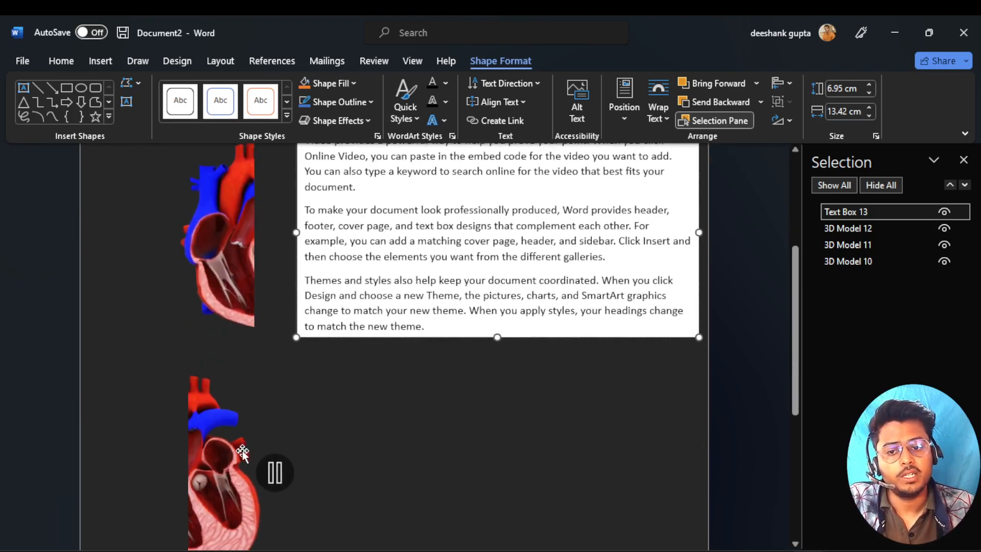
scroll(286, 422, "down", 2)
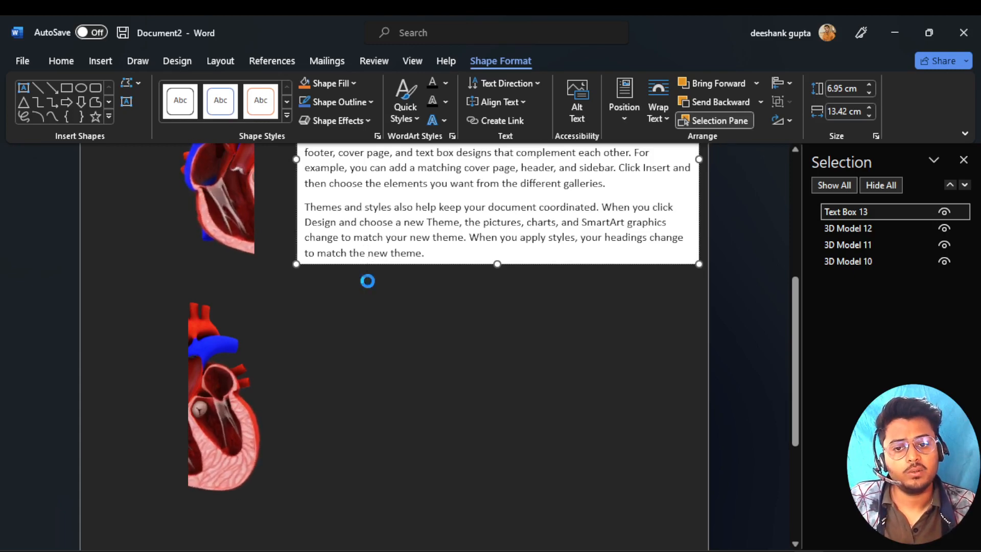
left_click_drag(366, 263, 371, 503)
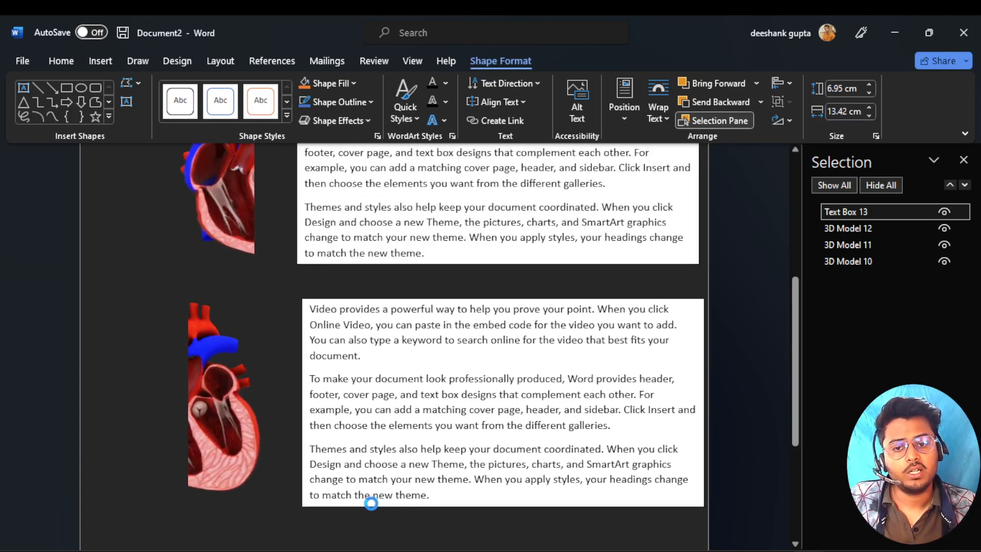
scroll(369, 499, "down", 3)
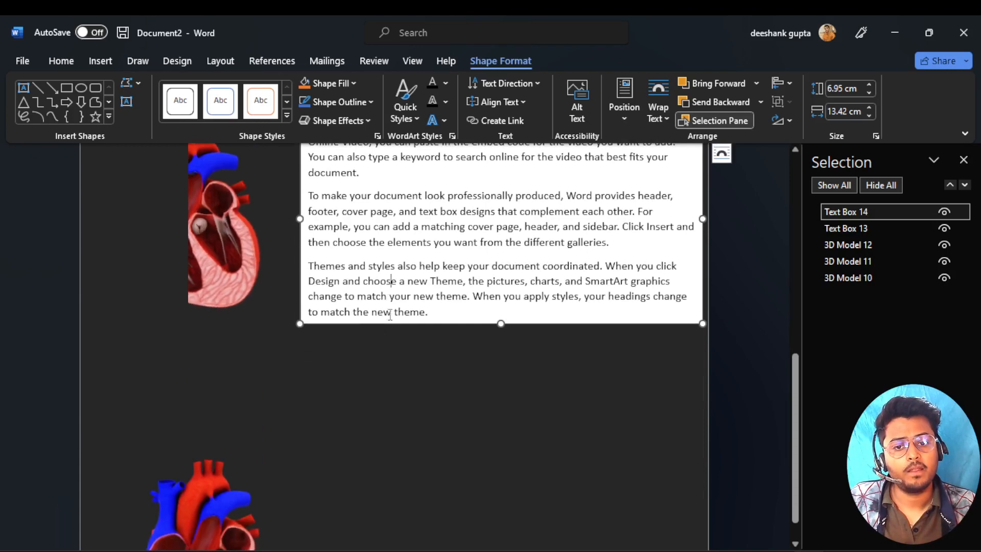
left_click_drag(387, 323, 391, 496)
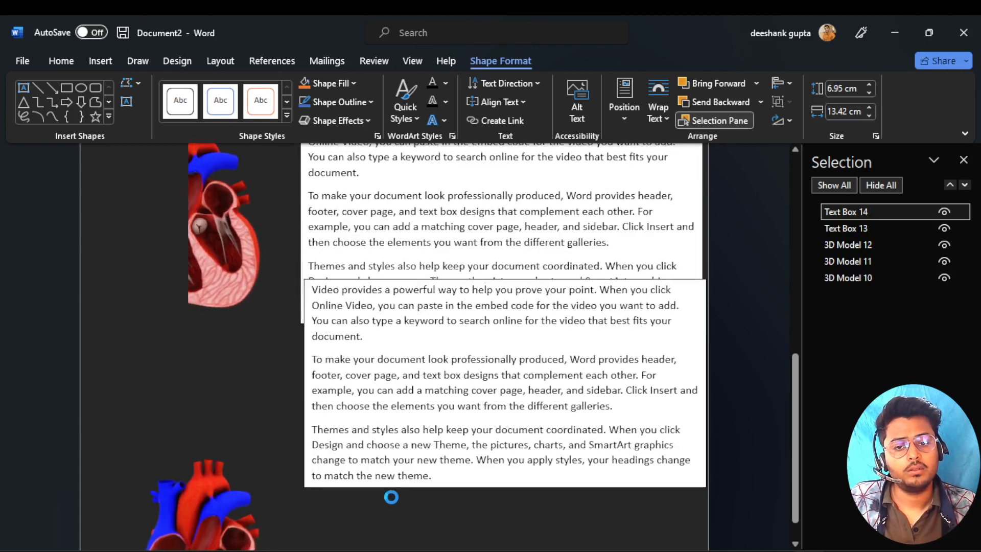
key("ctrl+z")
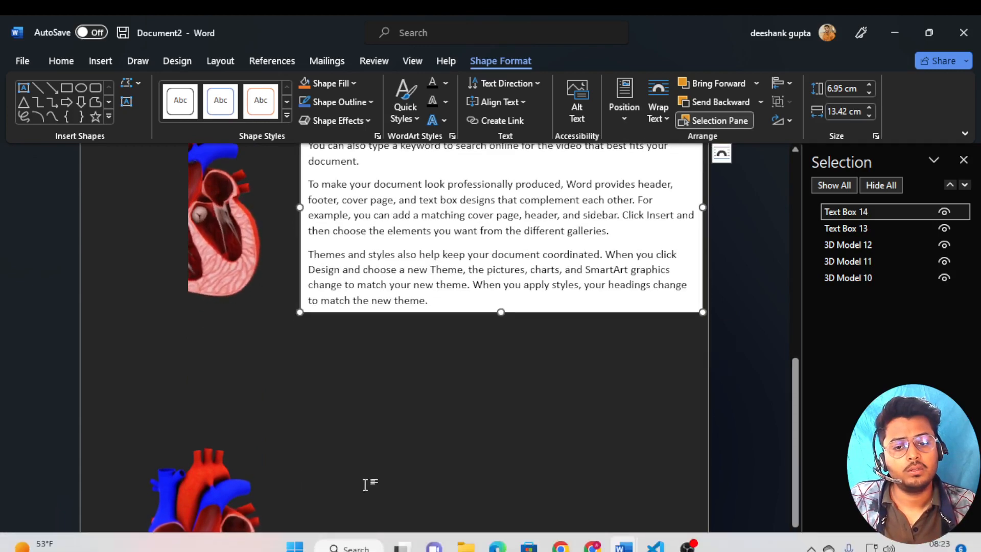
key("ctrl+y")
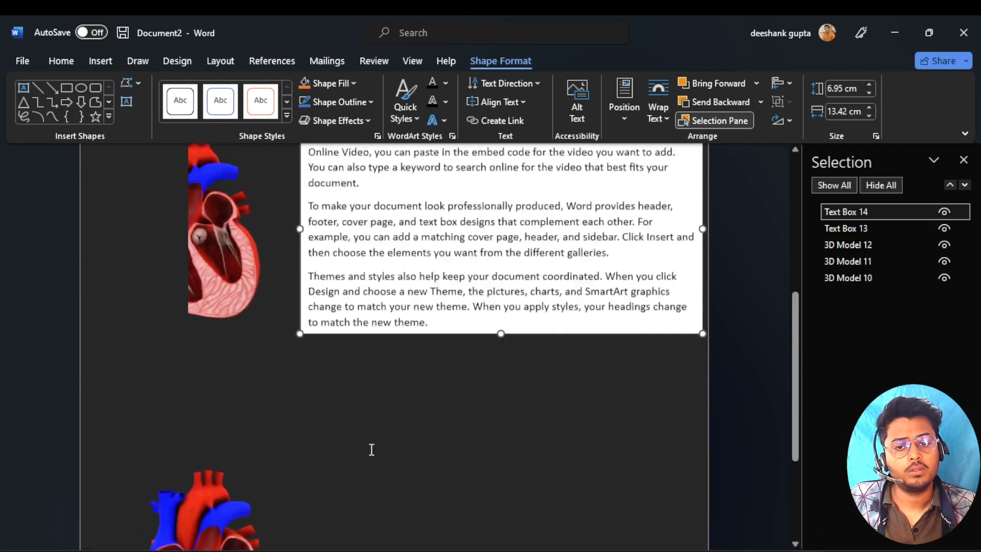
left_click_drag(401, 389, 405, 409)
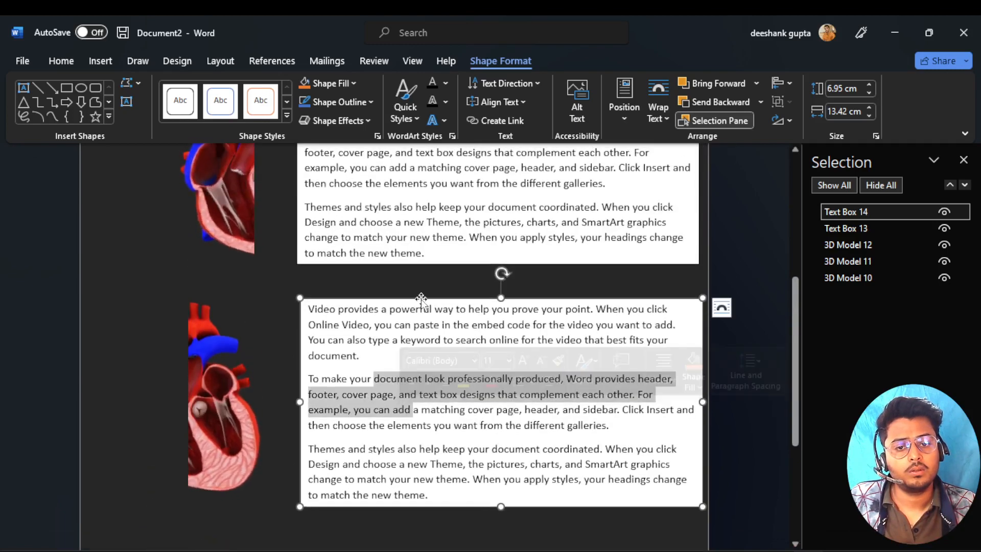
mouse_move(422, 301)
left_mouse_down()
mouse_move(416, 377)
mouse_move(424, 315)
left_mouse_up()
- Move the third heart slightly up and to the left, and place a copy of the filled text box beside it
scroll(424, 316, "down", 3)
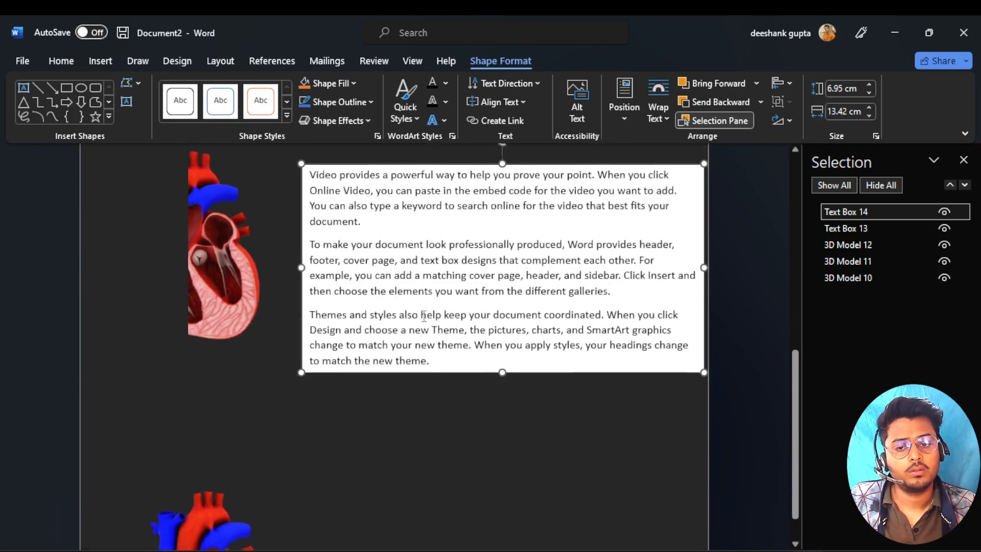
left_click(174, 510)
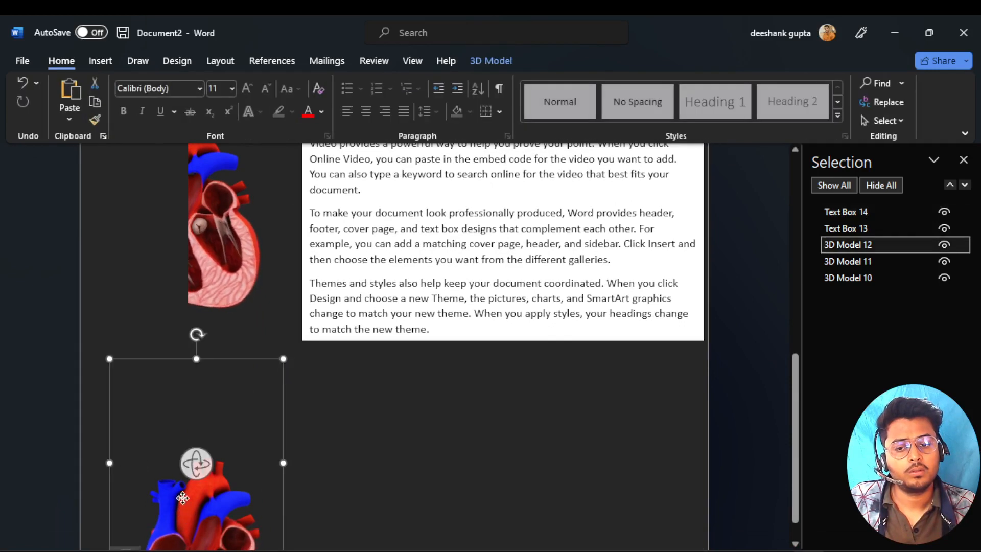
left_click_drag(175, 511, 164, 475)
left_click(474, 287)
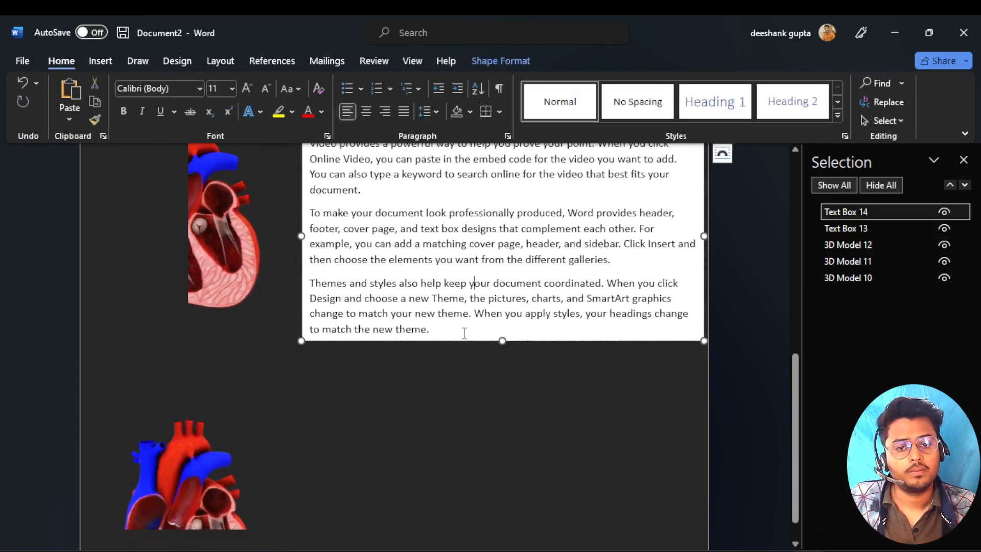
left_click_drag(465, 347, 463, 513)
- Move the second text box up so it sits just beneath the first one, with a gap above the third
scroll(330, 419, "up", 5)
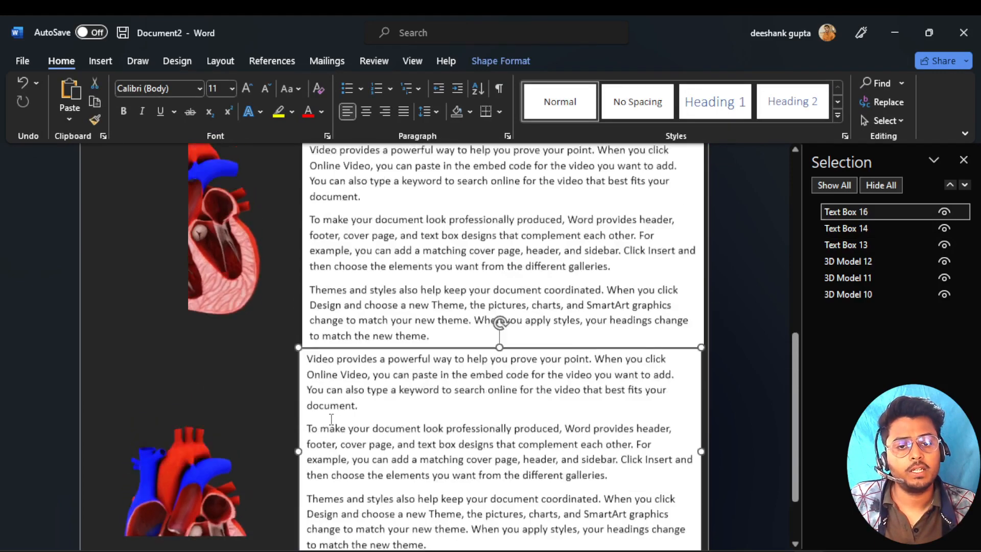
scroll(330, 419, "up", 1)
left_click(359, 489)
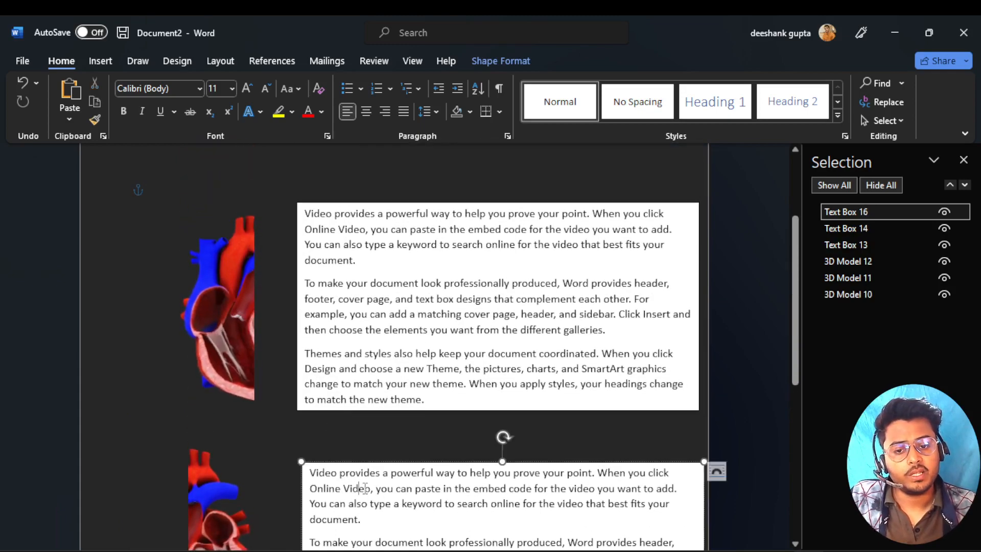
left_click_drag(398, 462, 397, 432)
scroll(387, 256, "down", 5)
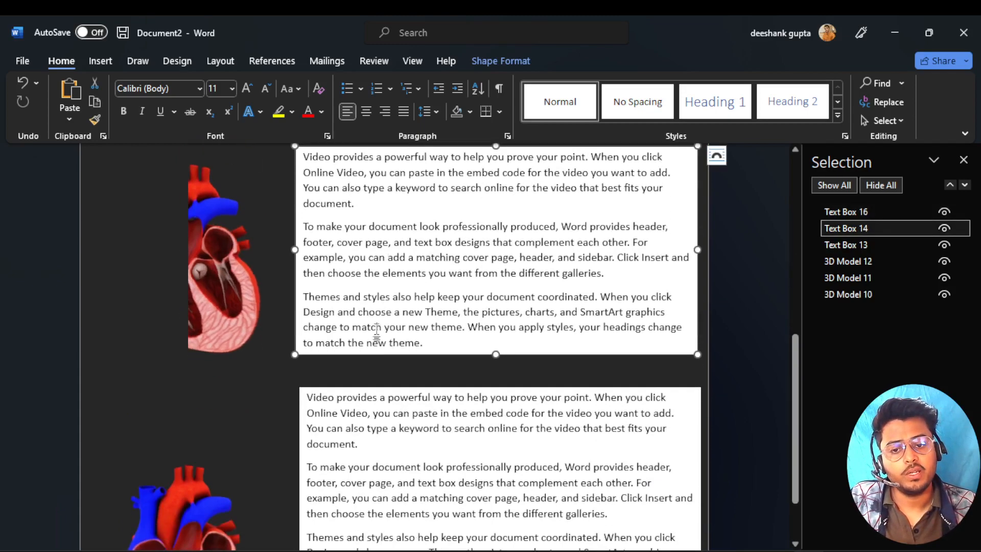
- Set the height of the topmost heart model to 7 cm
scroll(387, 256, "up", 7)
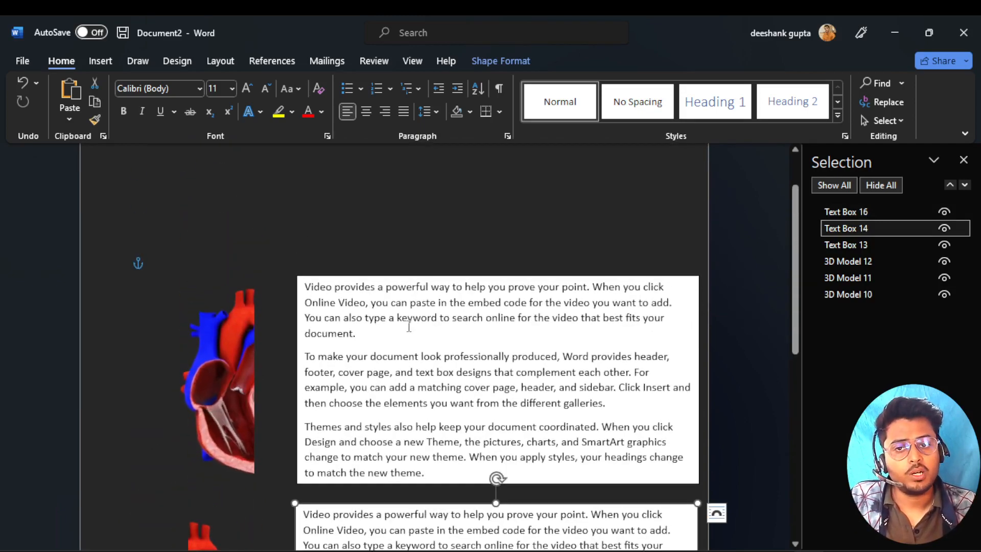
left_click(222, 386)
left_click(493, 61)
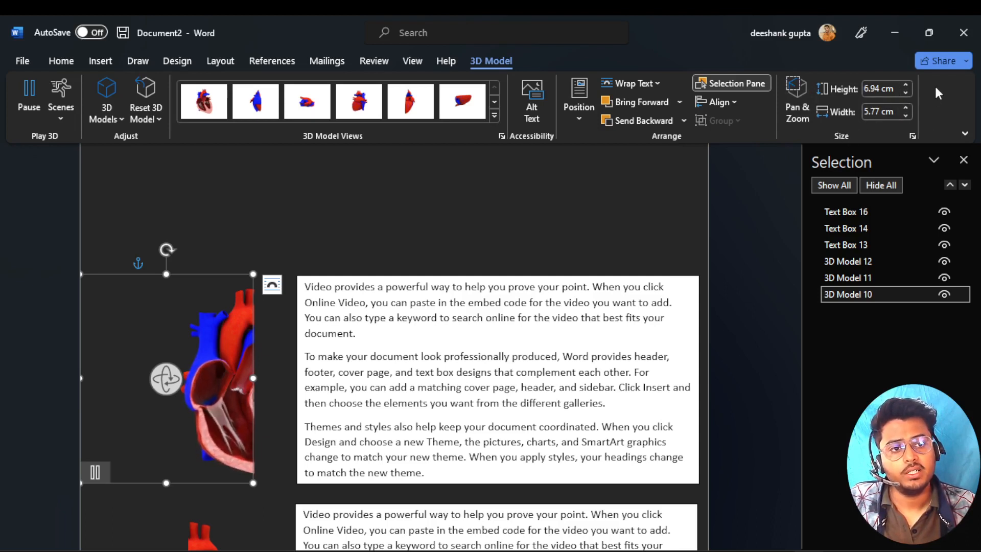
left_click(906, 85)
left_click(906, 85)
left_click(906, 84)
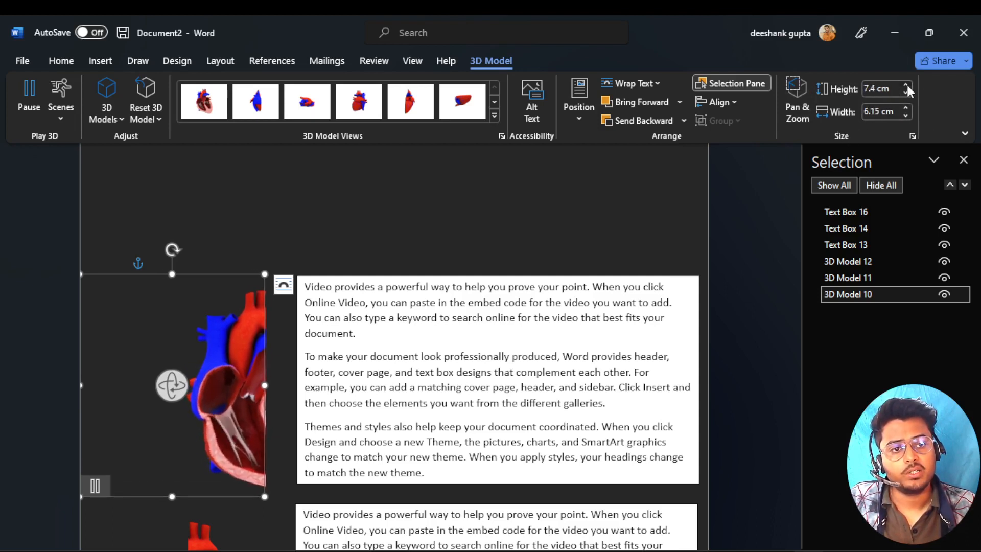
left_click(906, 85)
left_click(906, 94)
left_click(906, 94)
left_click(905, 94)
left_click(905, 93)
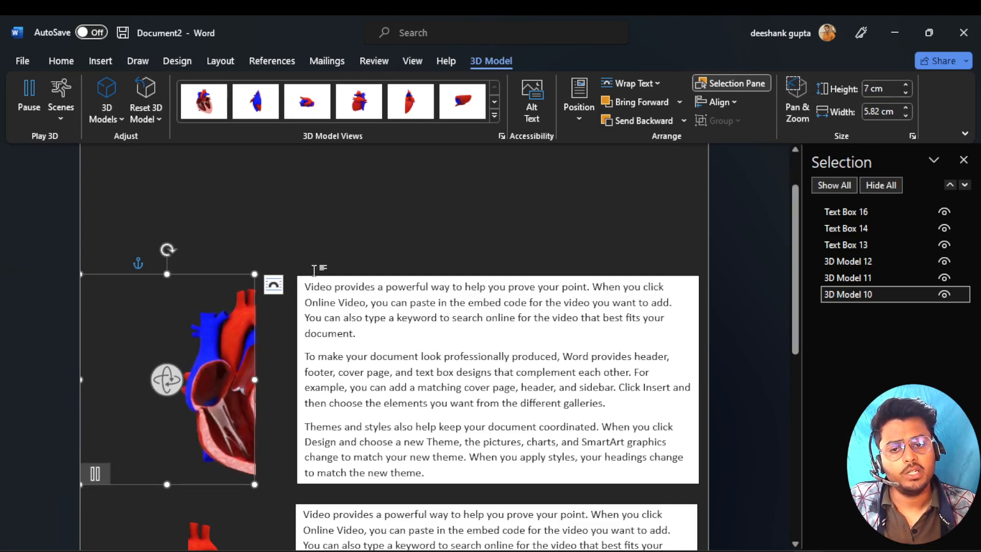
- Extend the topmost heart's frame slightly upward and set its width to 6.2 cm
mouse_move(255, 274)
left_mouse_down()
mouse_move(313, 222)
mouse_move(276, 254)
mouse_move(261, 285)
left_mouse_up()
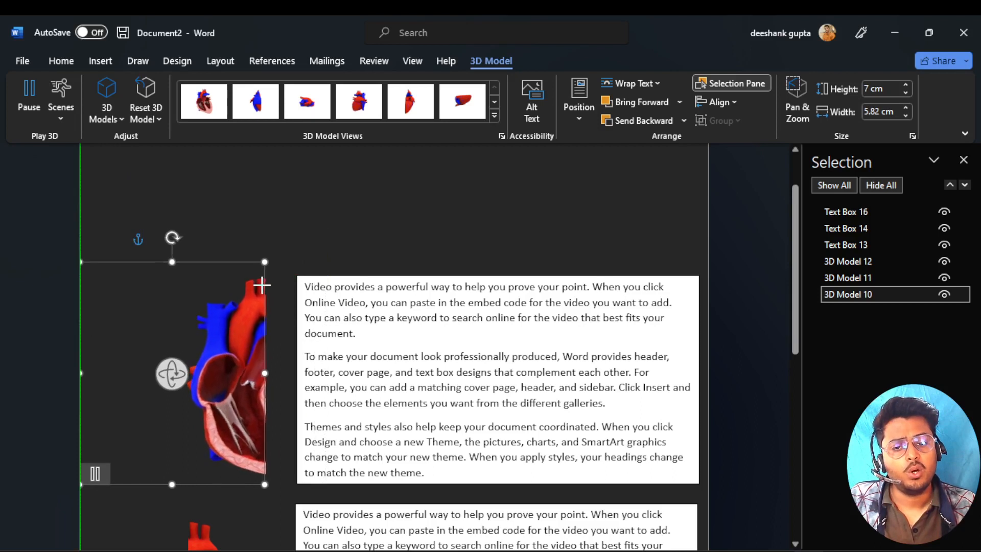
left_click(904, 93)
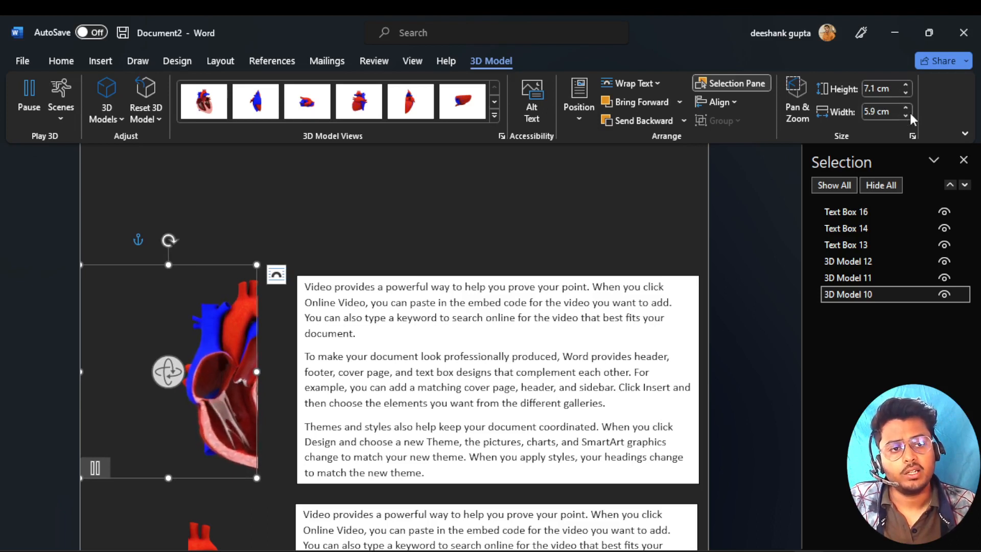
left_click(907, 107)
left_click(907, 107)
left_click(907, 107)
left_click(907, 108)
left_click(907, 108)
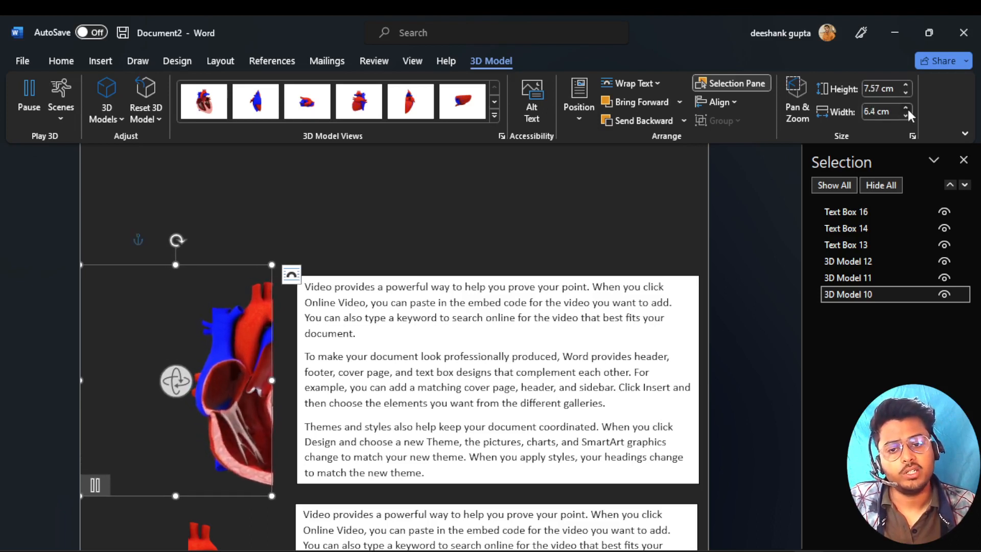
left_click(907, 108)
left_click(905, 117)
left_click(905, 117)
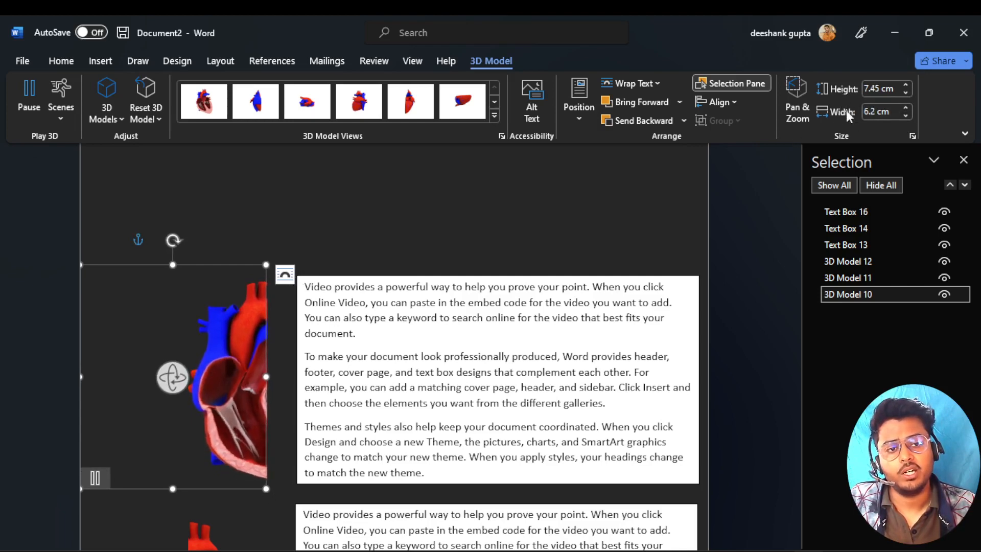
- Set the height of the second heart model to 6.9 cm
scroll(361, 310, "down", 1)
scroll(361, 310, "down", 3)
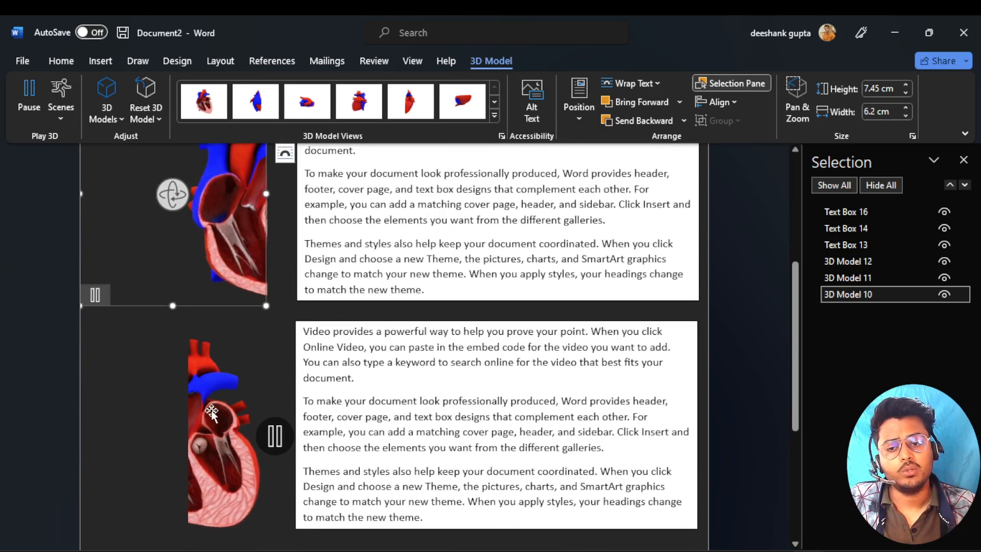
left_click(246, 378)
left_click(905, 83)
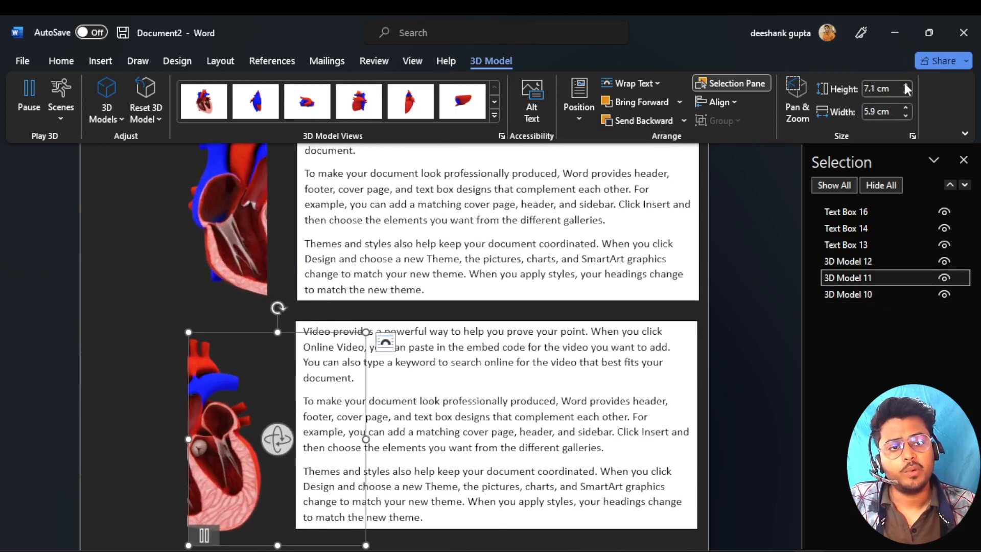
left_click(905, 93)
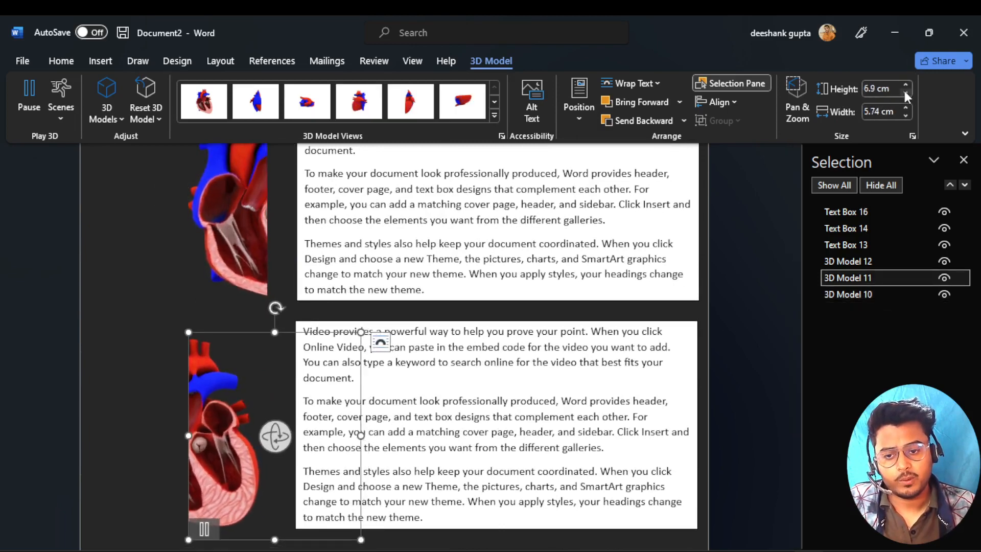
scroll(278, 348, "down", 3)
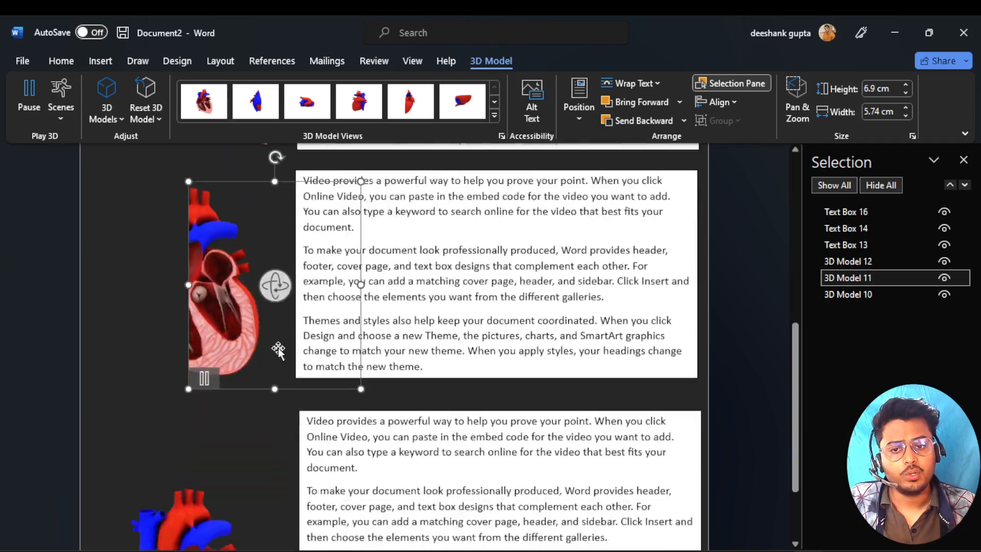
scroll(278, 349, "up", 8)
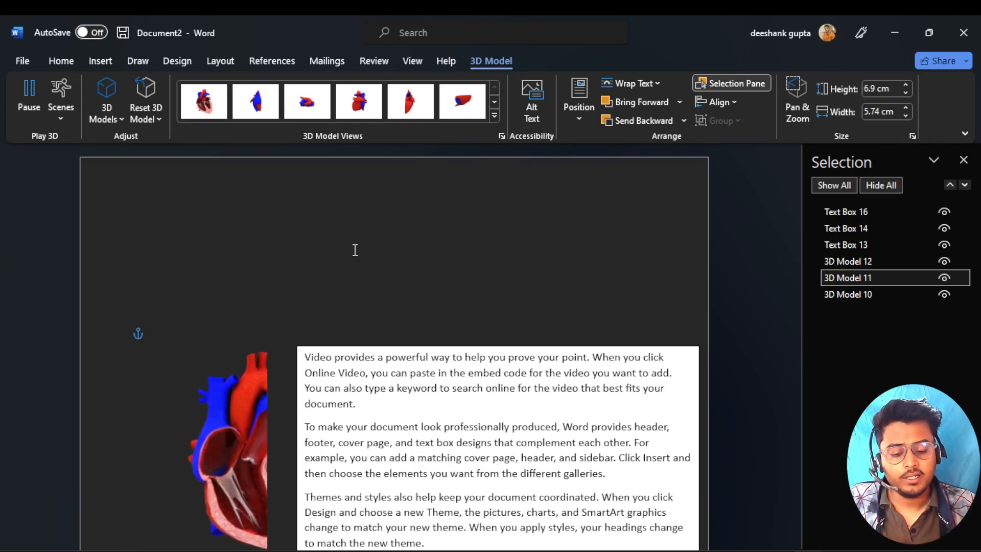
scroll(265, 440, "down", 3)
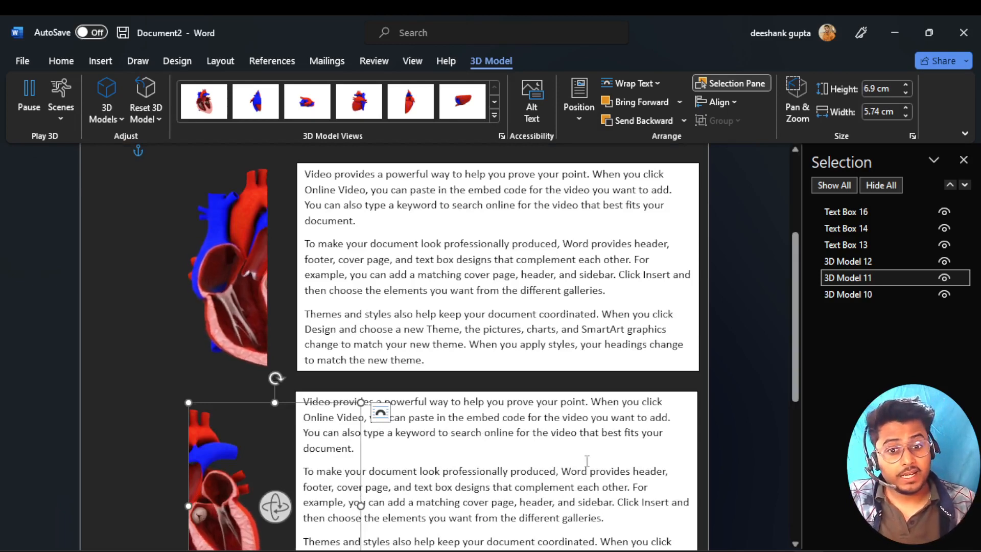
scroll(508, 403, "down", 5)
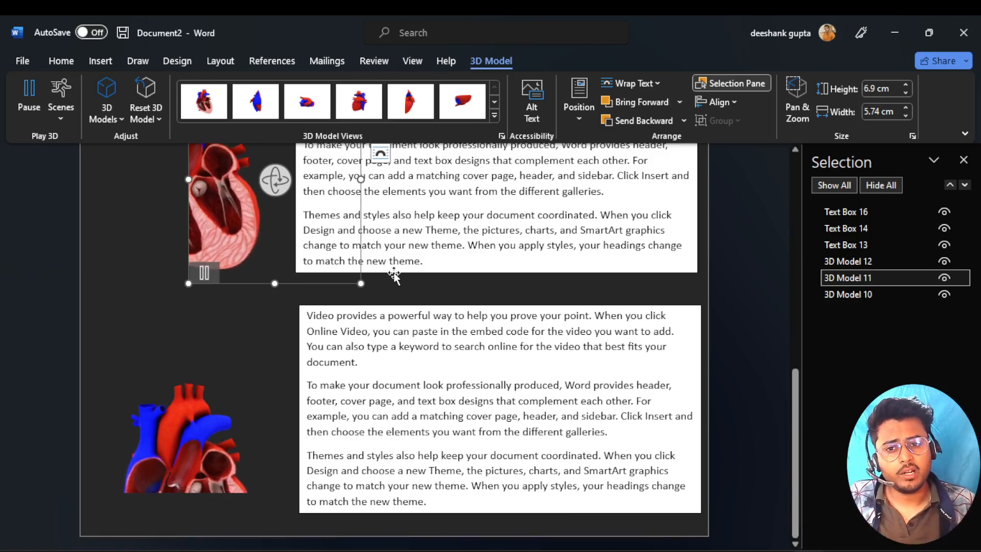
- Push the text boxes and the other hearts onto the next page, and delete the heart that remains on the first page
left_click(240, 512)
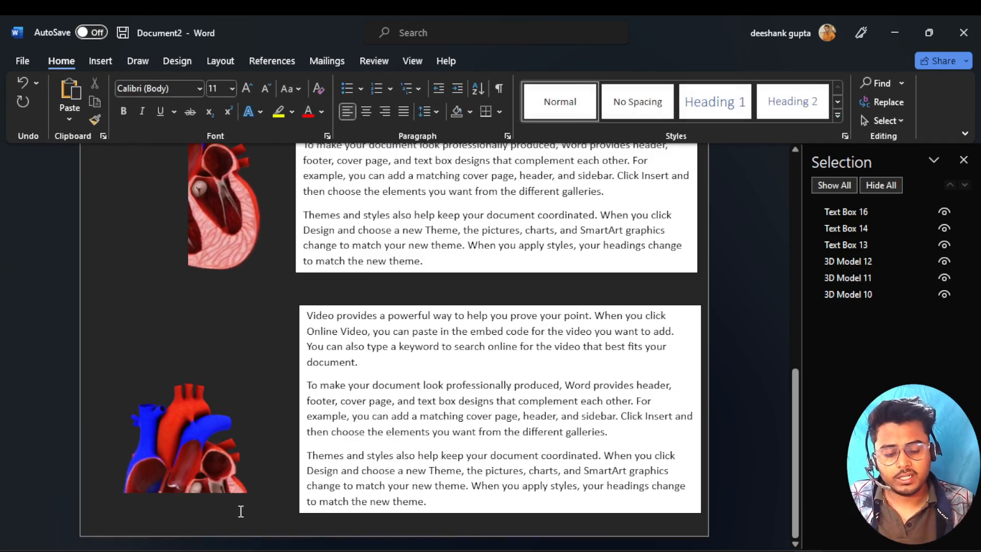
key("BackSpace")
scroll(459, 411, "down", 5)
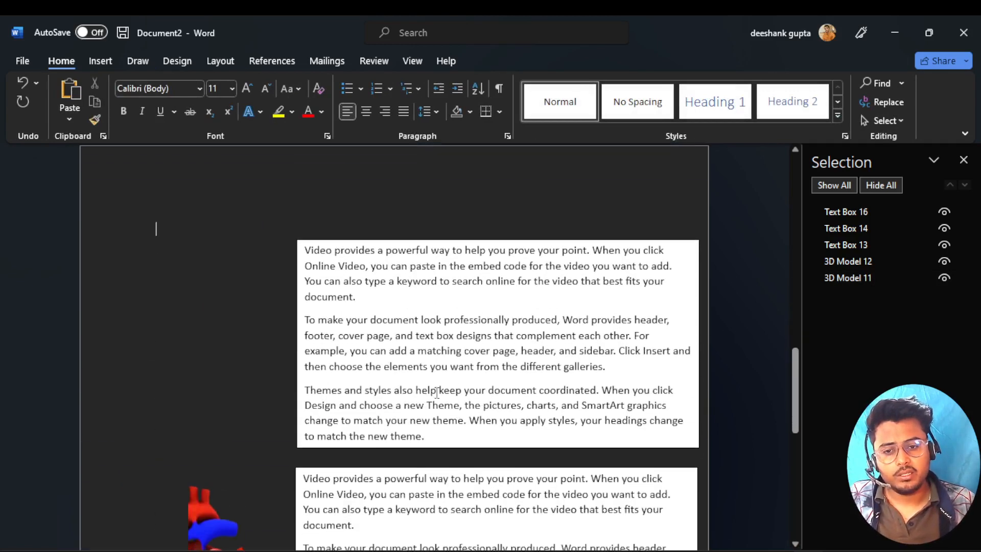
scroll(434, 398, "up", 10)
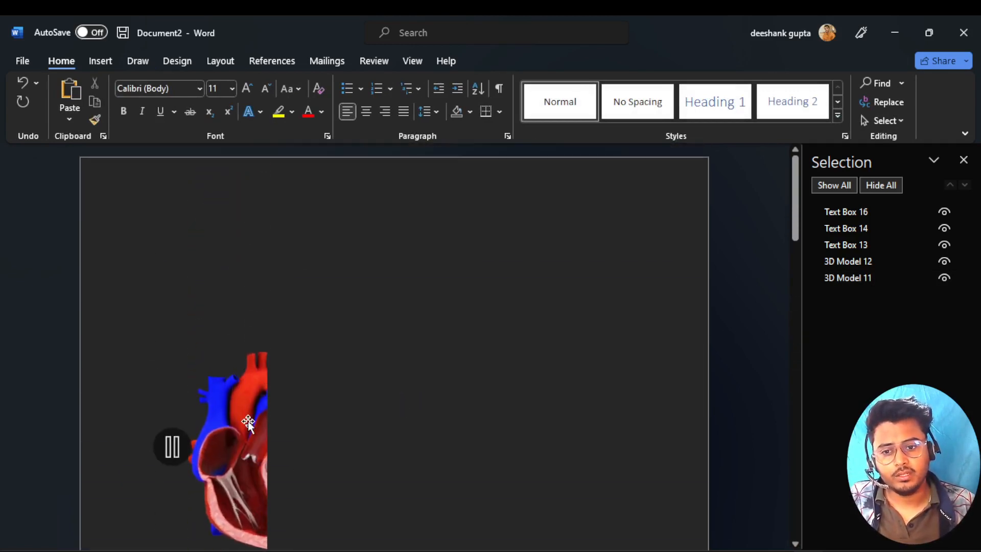
left_click(248, 422)
key("Delete")
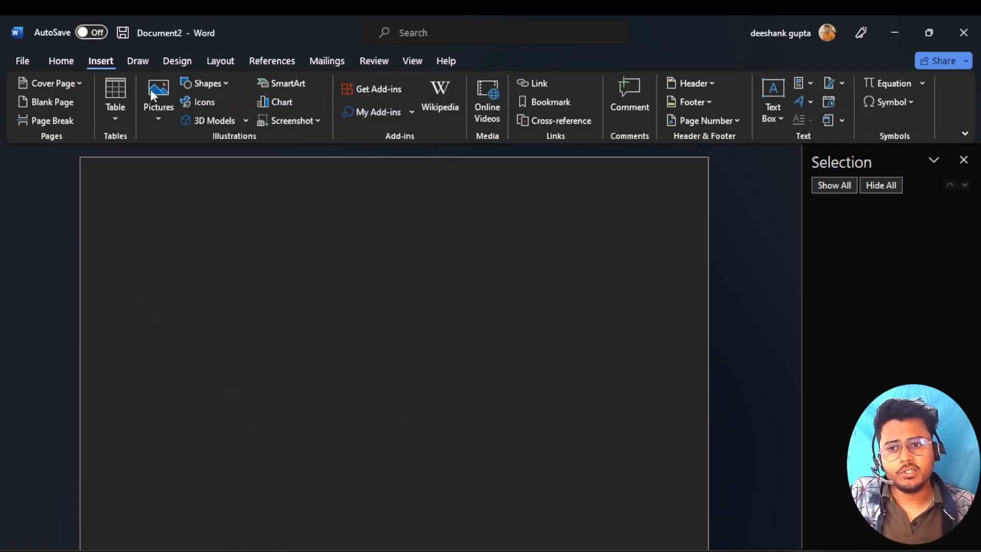
- Insert the monkey picture 960x0 from the device's Downloads folder onto the empty page
left_click(159, 122)
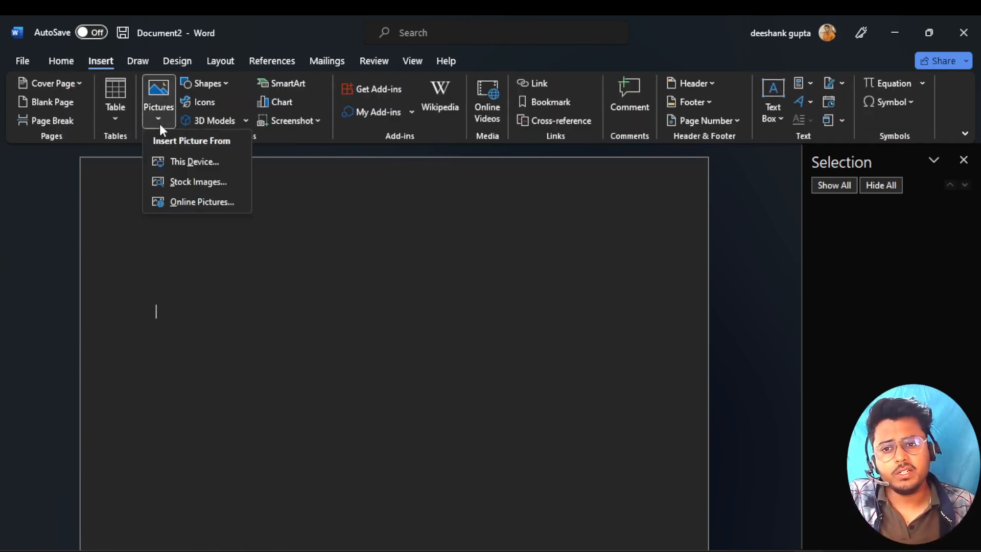
left_click(185, 163)
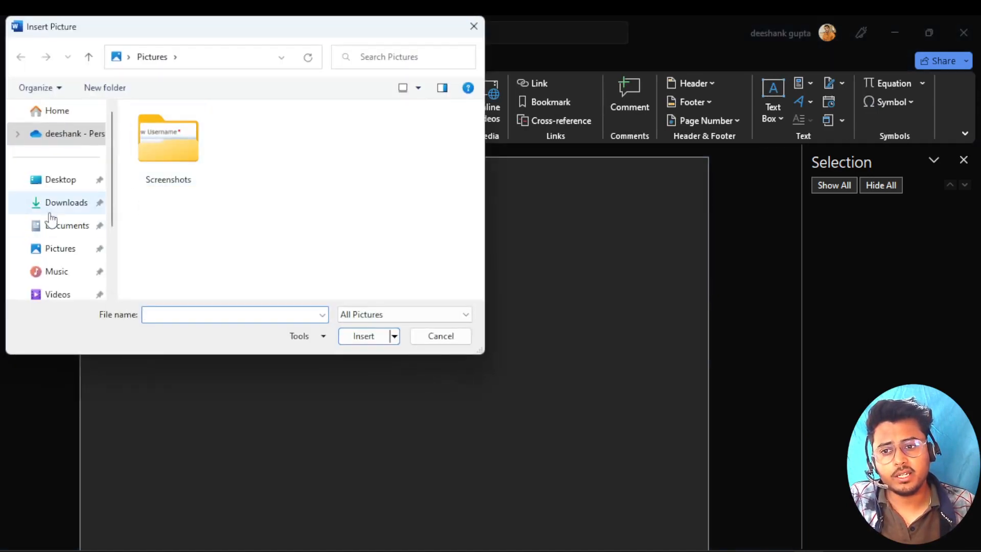
left_click(56, 203)
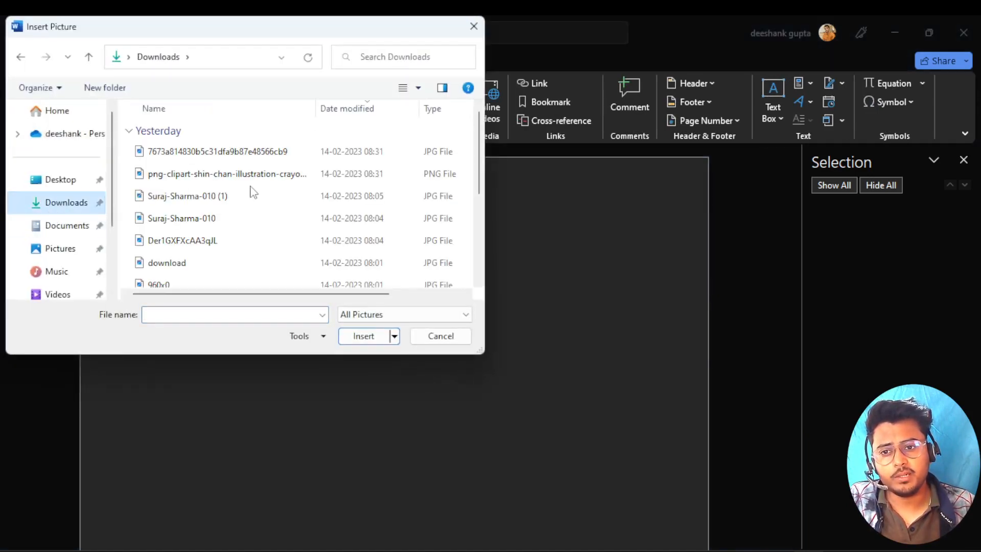
scroll(248, 191, "up", 4, "ctrl")
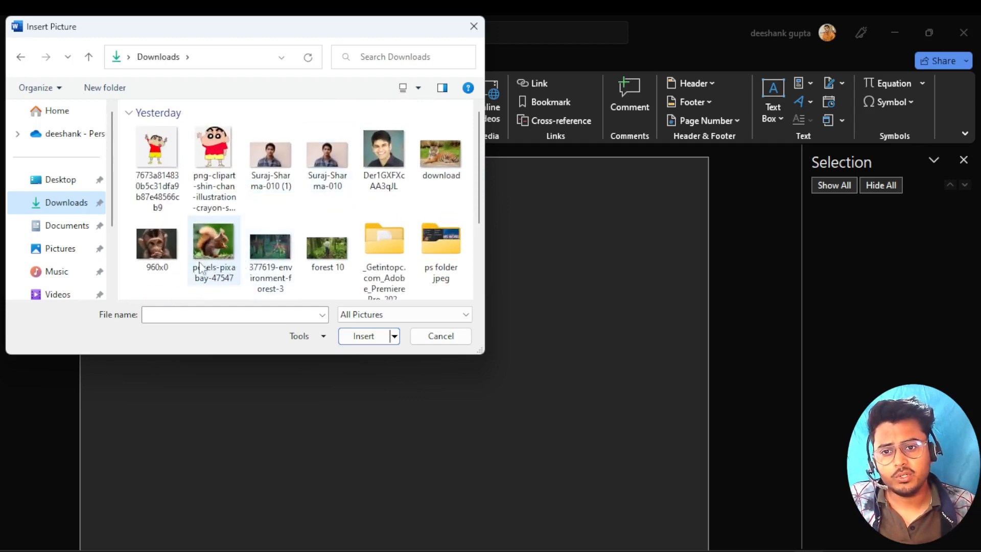
left_click(209, 248)
left_click(156, 244)
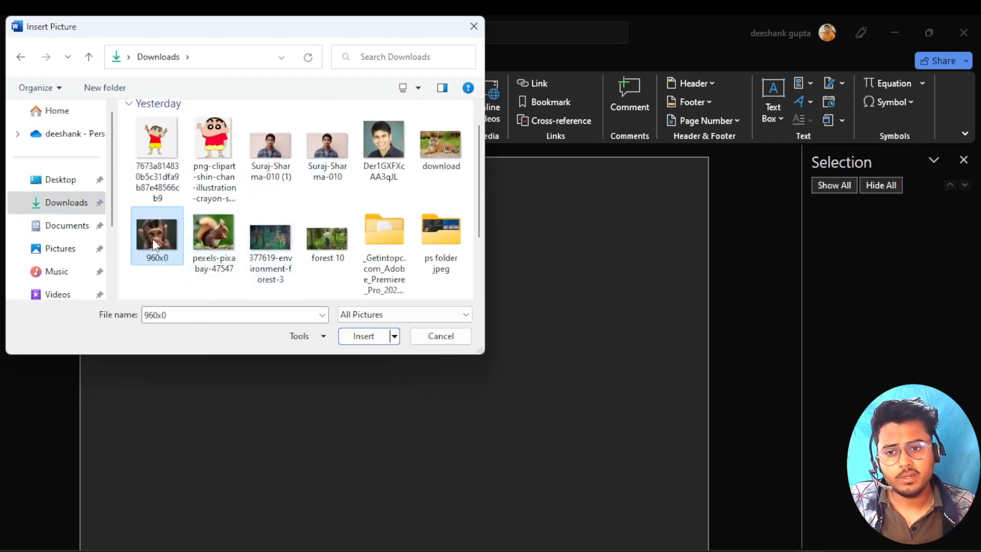
left_click(378, 336)
- Shrink the monkey picture proportionally to about 4.8 cm high by 6.4 cm wide, and close the Selection pane
scroll(372, 338, "down", 5)
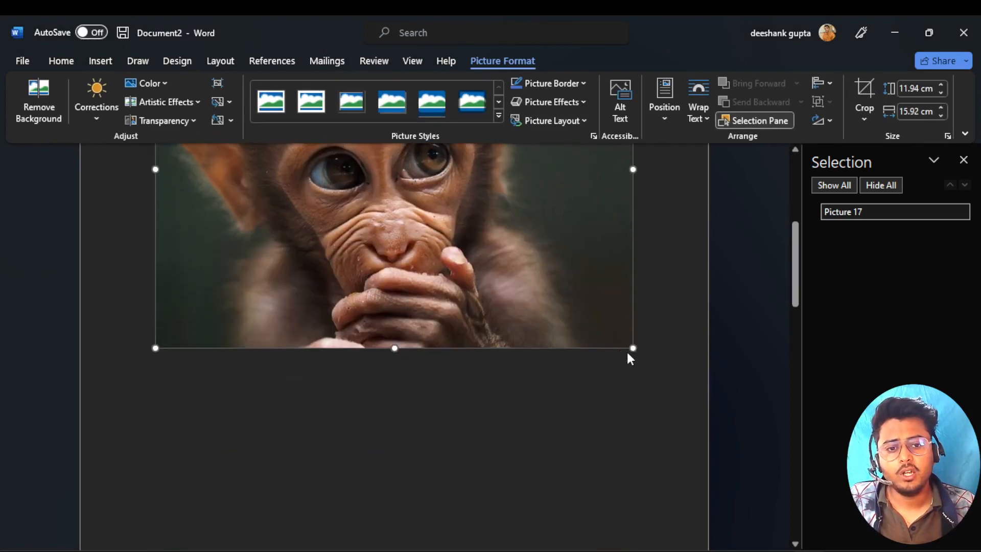
left_click_drag(632, 350, 377, 200)
scroll(377, 281, "up", 5)
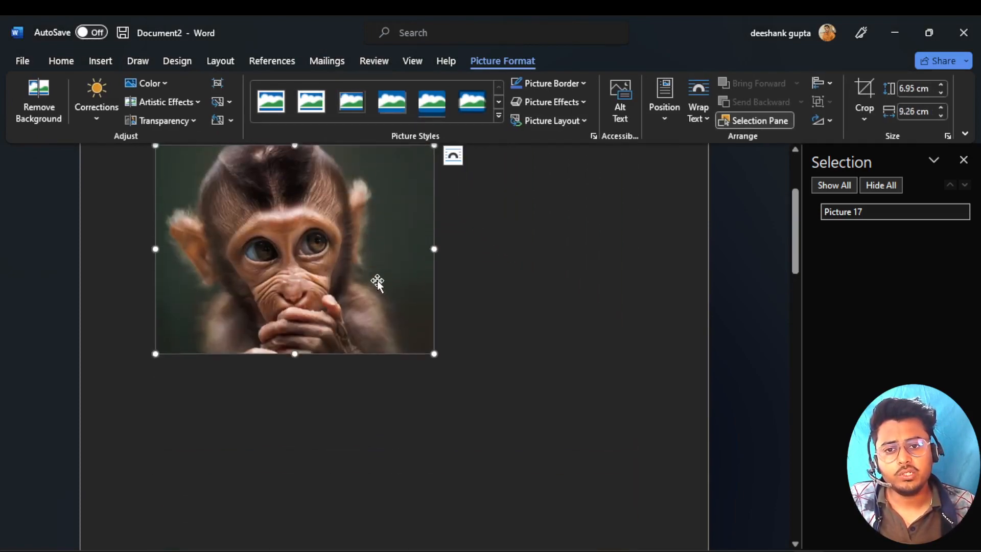
left_click_drag(432, 430, 348, 363)
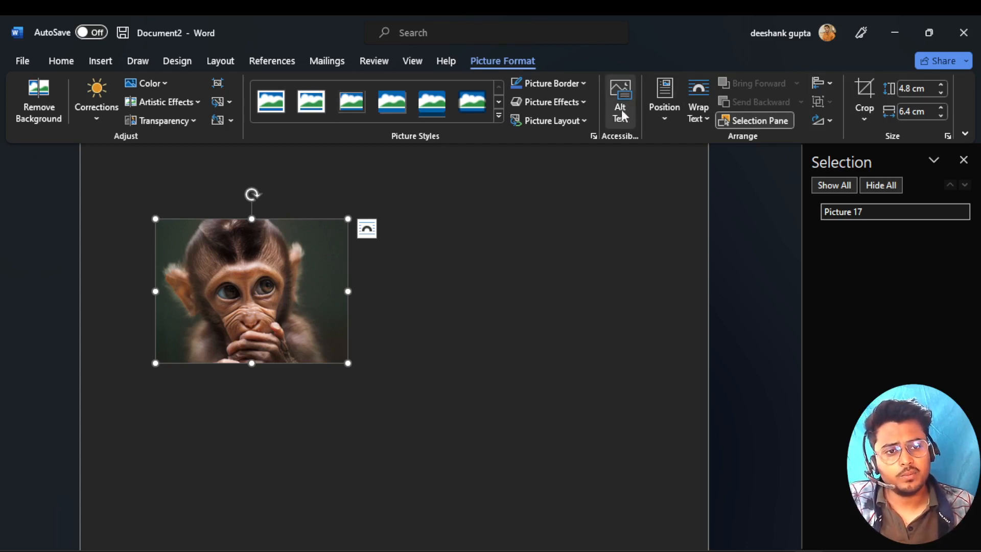
left_click(963, 160)
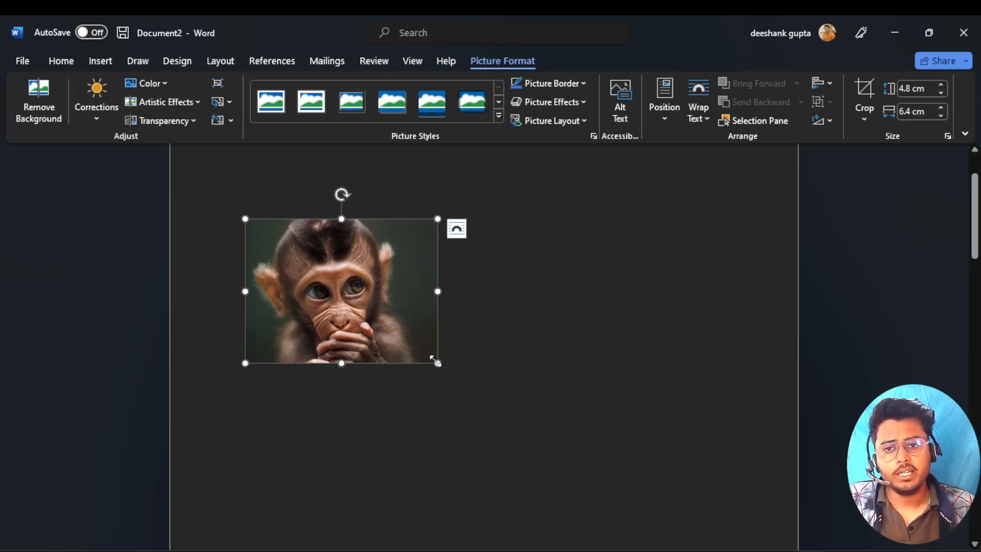
left_click(99, 124)
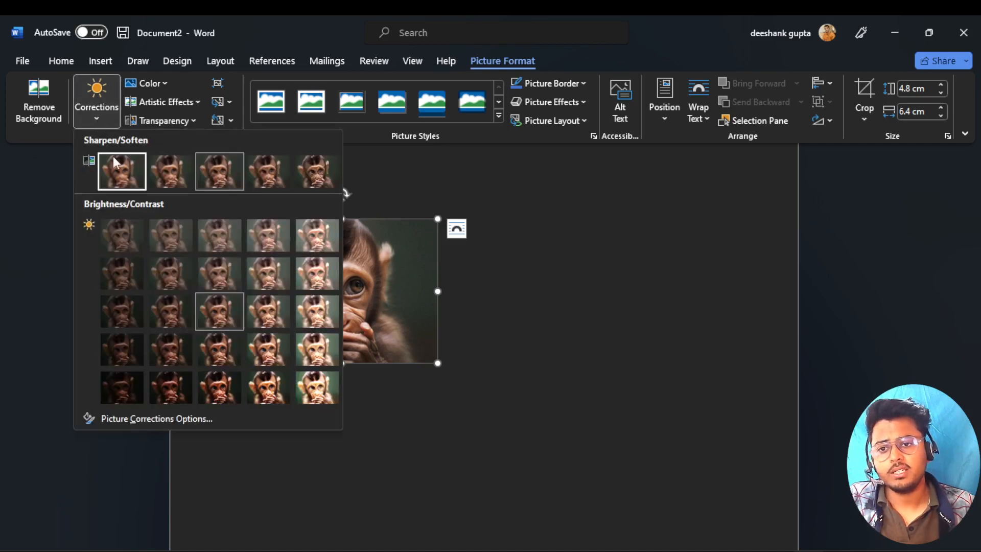
left_click(517, 327)
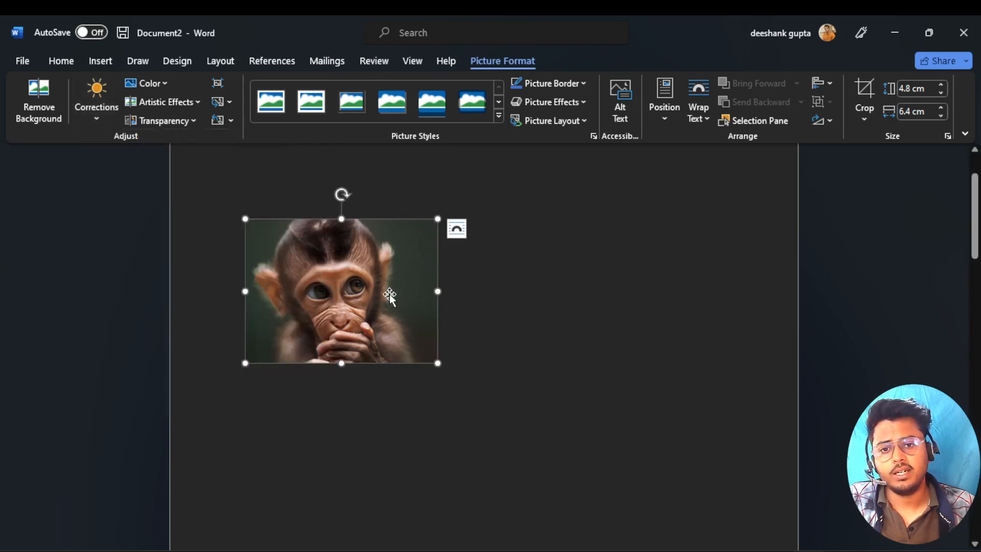
left_click(571, 254)
left_click(432, 292)
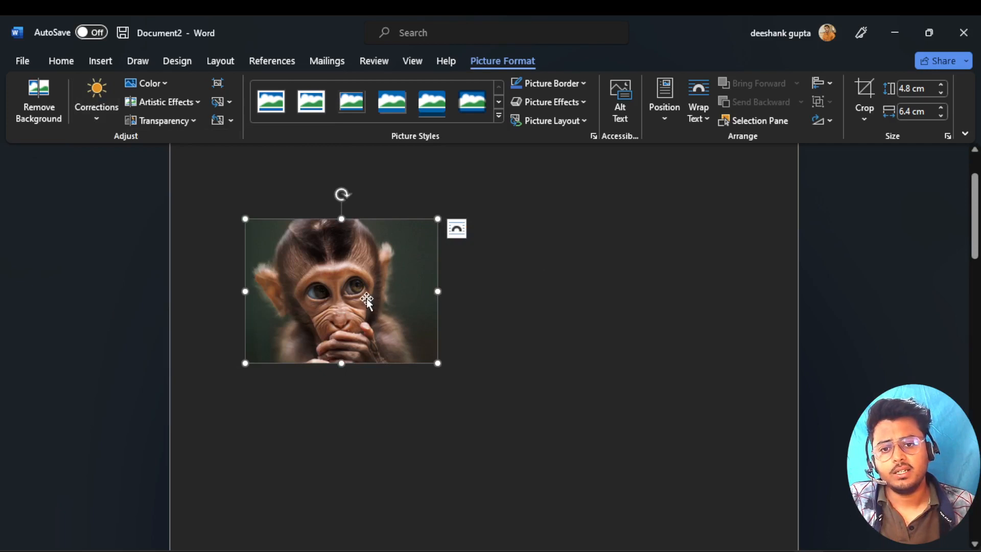
- Give the monkey picture a text-wrapping layout that allows free placement, and move it toward the page's right side
left_click(458, 229)
left_click(500, 331)
left_click_drag(362, 274, 646, 258)
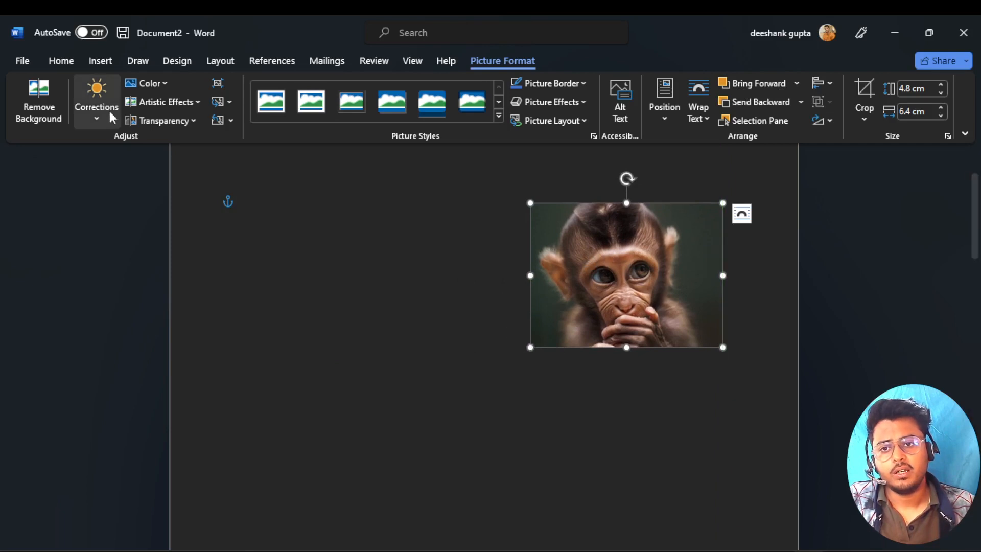
- Apply a correction preset with +40% brightness and slightly reduced contrast to the monkey picture
left_click(98, 122)
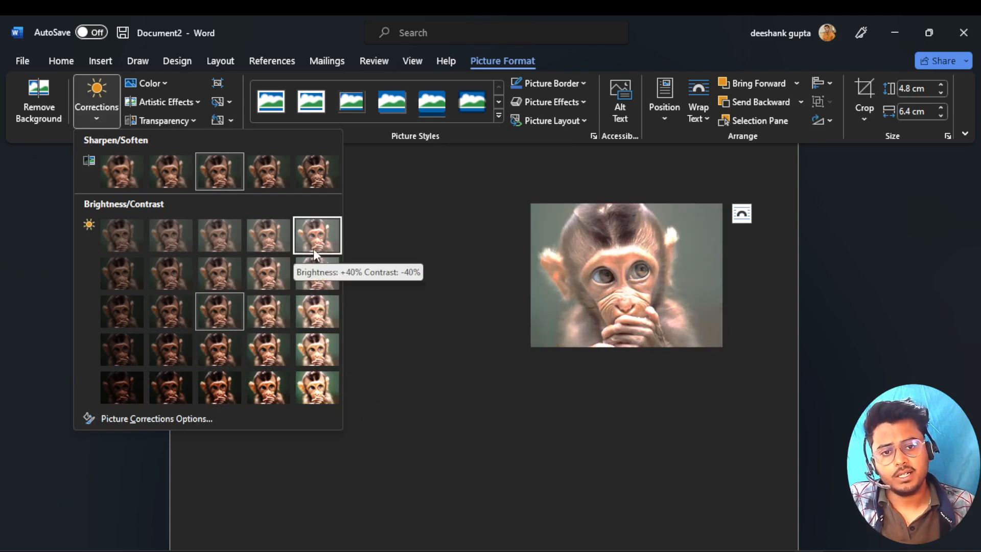
left_click(313, 282)
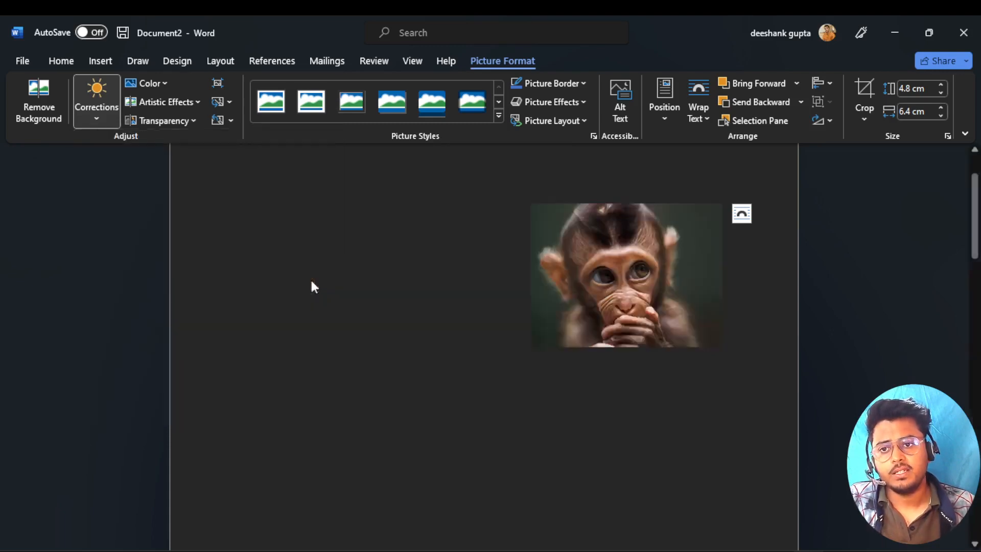
- Examine the color, artistic effect and transparency presets available for the monkey picture without applying any
left_click(157, 85)
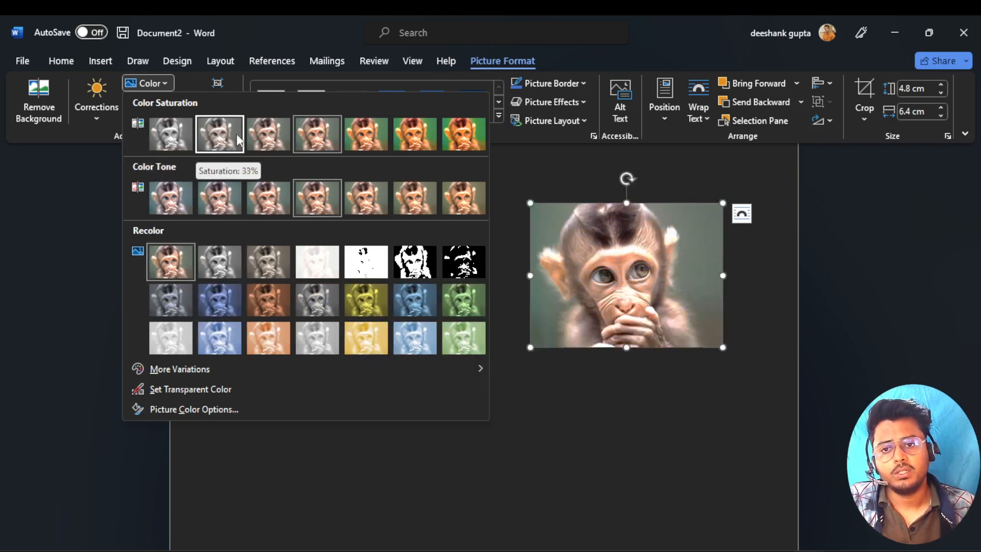
left_click(54, 271)
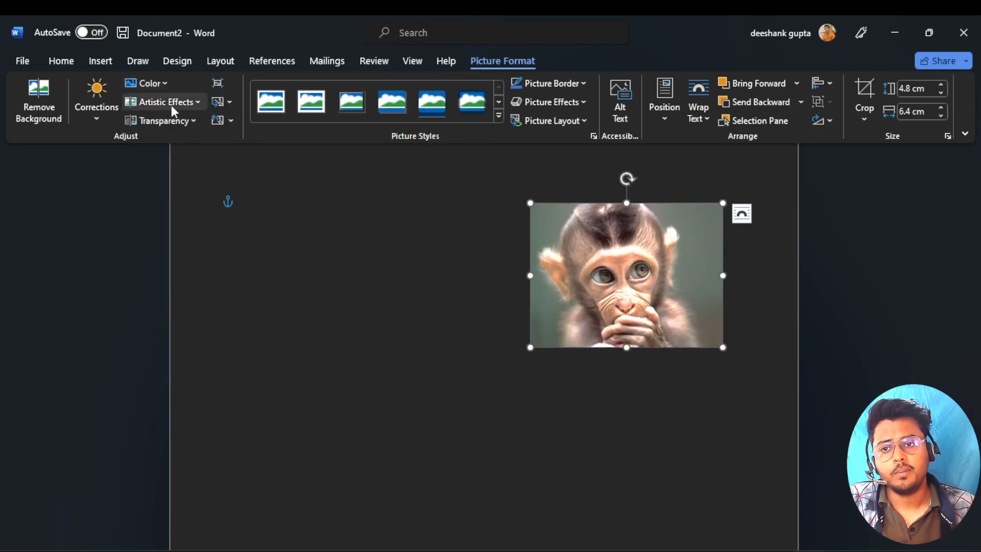
left_click(197, 101)
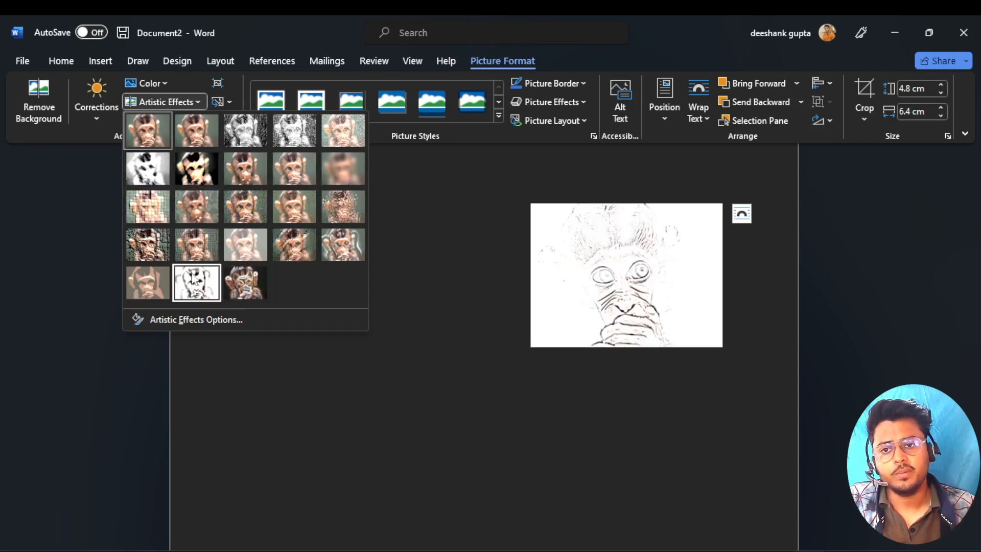
left_click(288, 390)
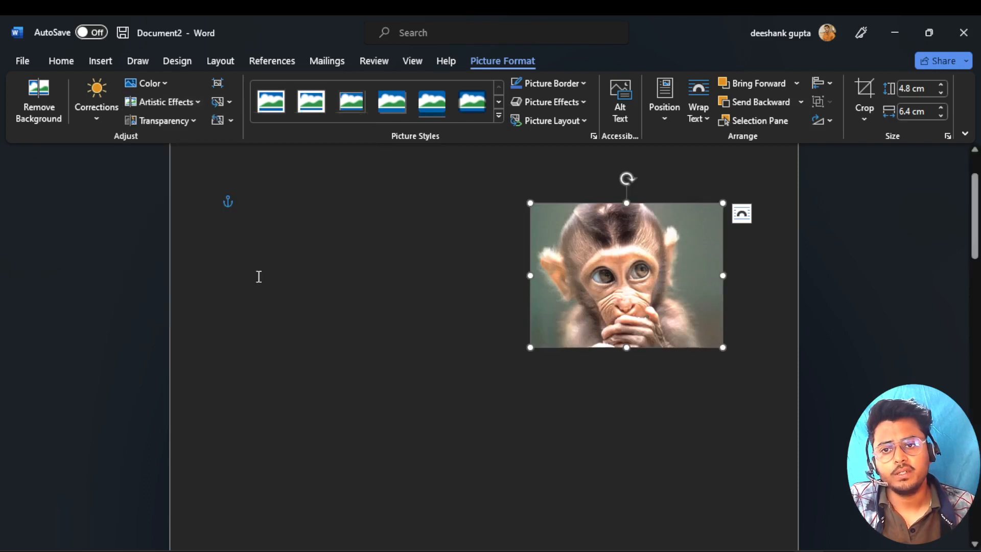
left_click(186, 121)
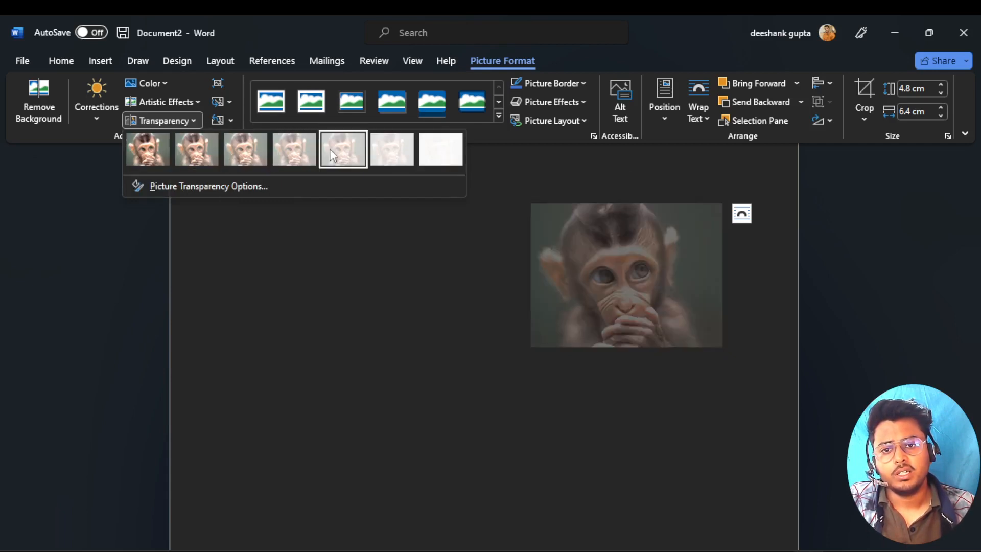
key("Escape")
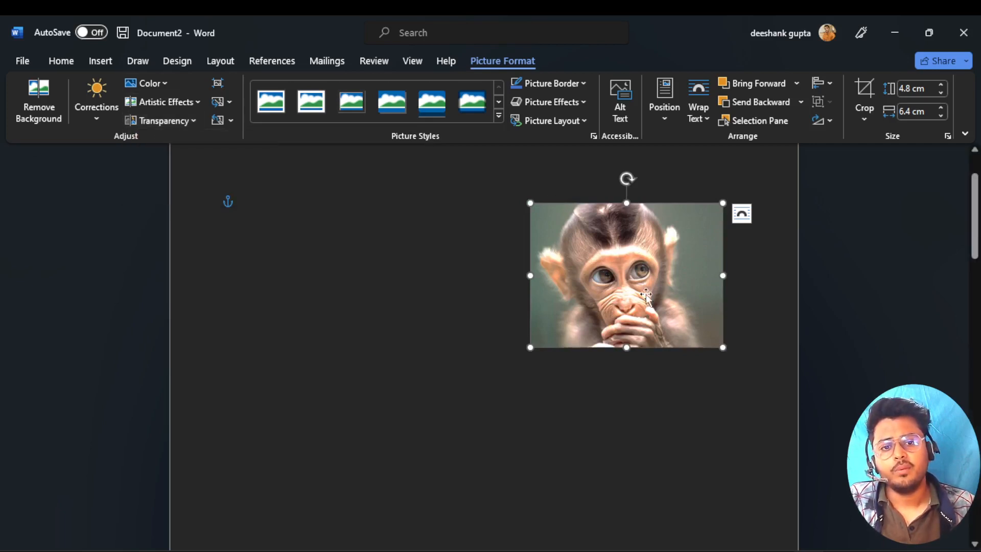
- Move the monkey picture back to the page's left side and apply a picture style with a soft shadow
left_click_drag(614, 272, 315, 249)
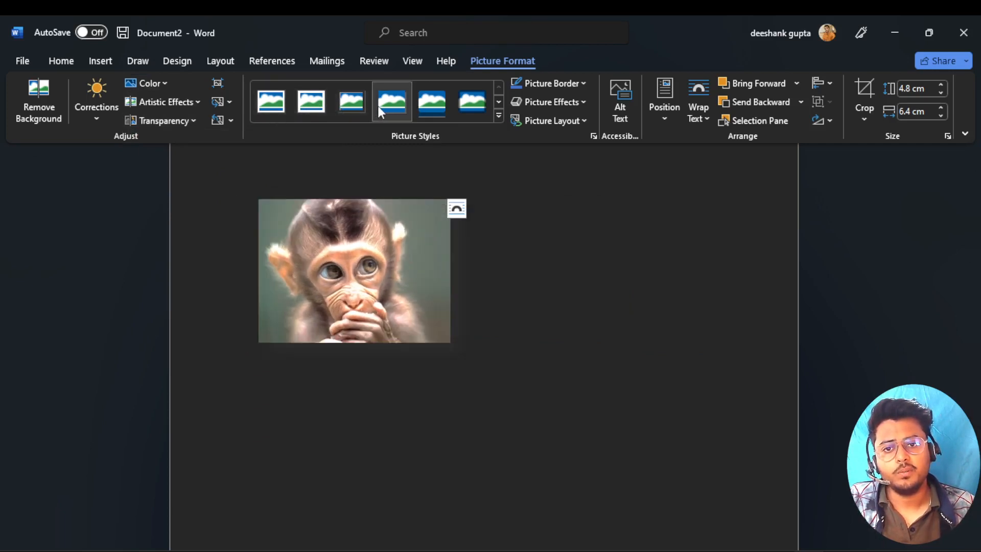
left_click(498, 116)
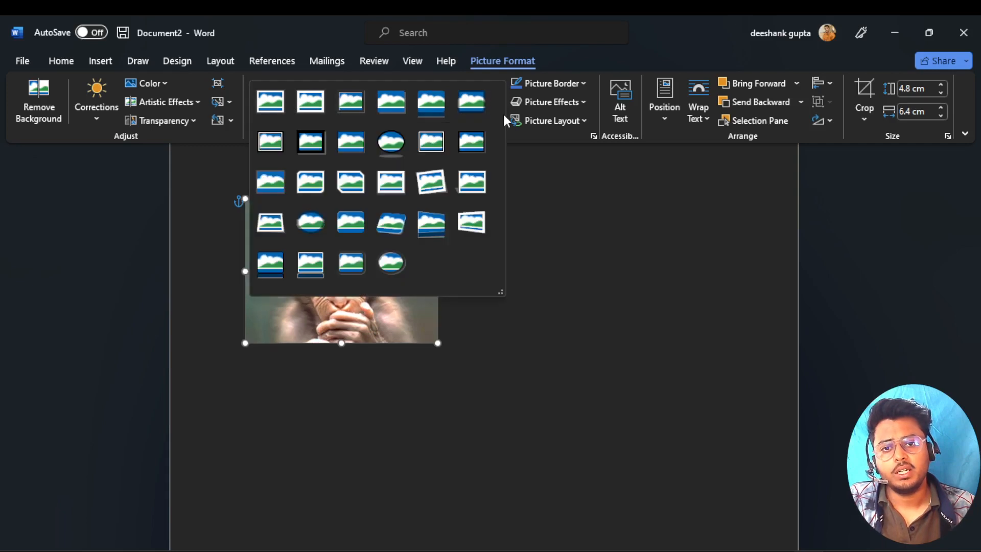
left_click(345, 182)
left_click_drag(341, 274, 332, 292)
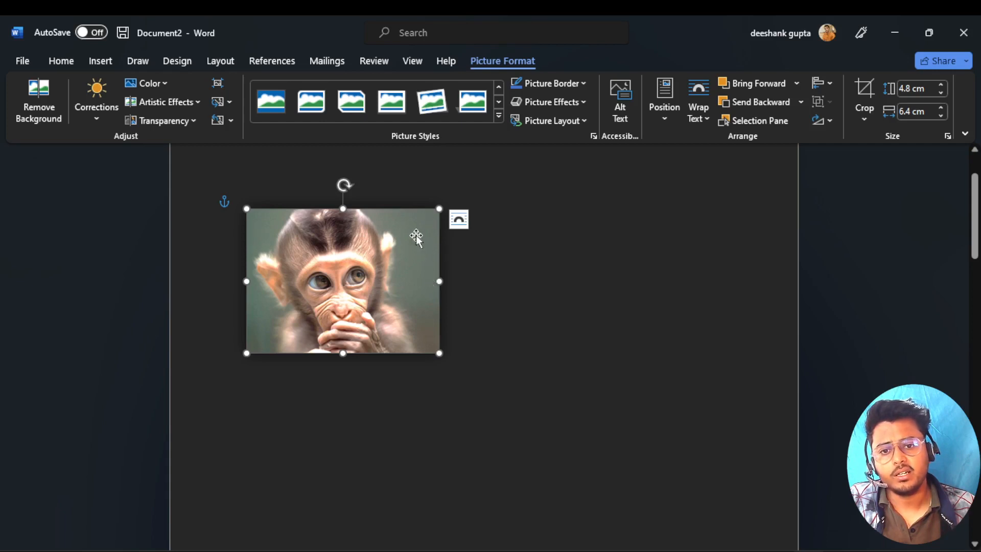
- Start background removal on the monkey picture and mark the outline around its head and body as an area to keep
left_click(37, 101)
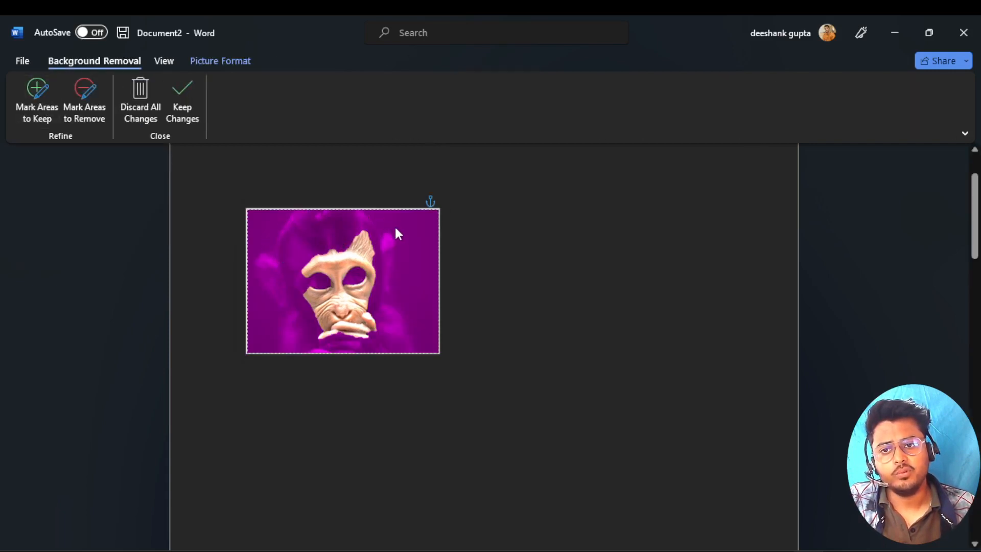
left_click(32, 122)
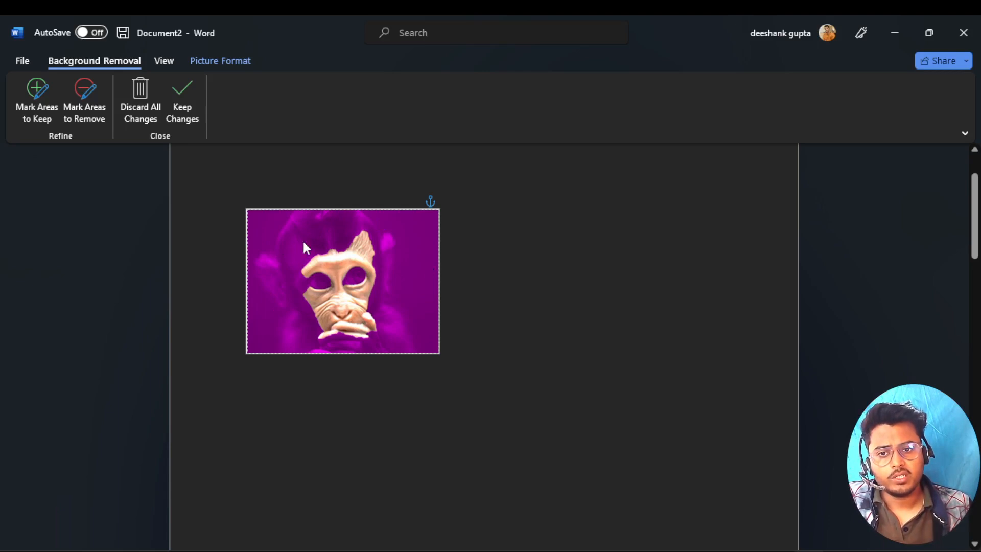
left_click(37, 100)
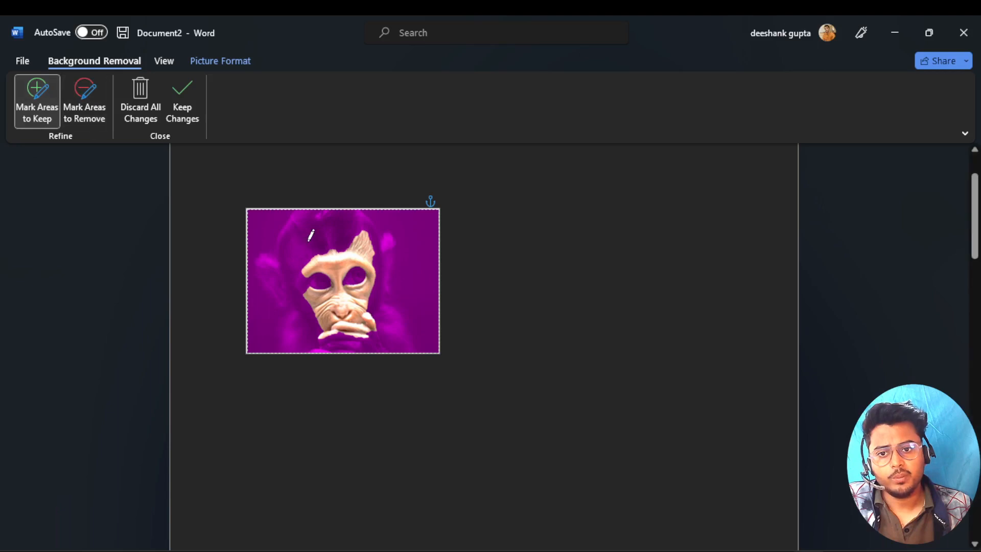
mouse_move(293, 214)
left_mouse_down()
mouse_move(251, 261)
mouse_move(282, 306)
mouse_move(276, 340)
mouse_move(291, 351)
left_mouse_up()
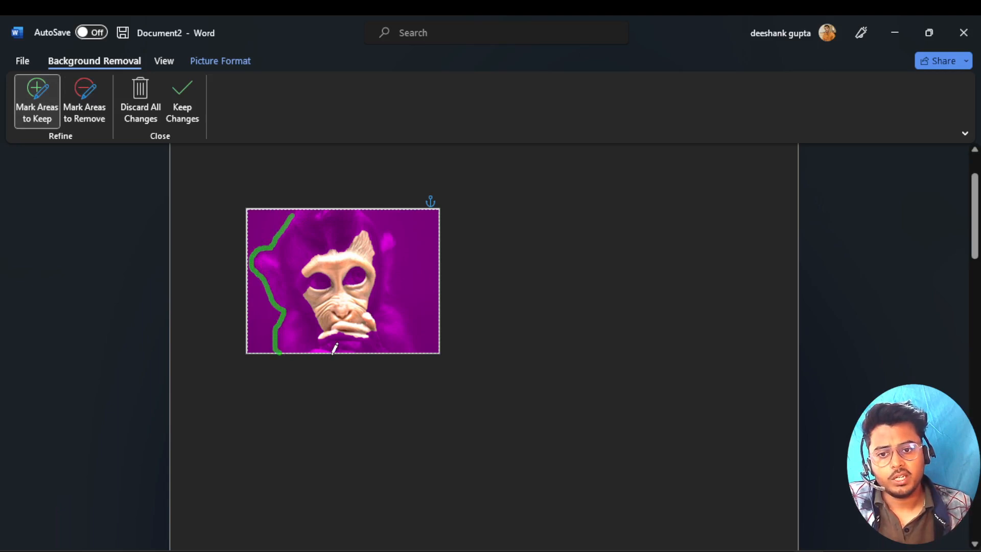
mouse_move(407, 352)
left_mouse_down()
mouse_move(419, 340)
mouse_move(394, 282)
mouse_move(393, 233)
mouse_move(354, 207)
mouse_move(294, 206)
left_mouse_up()
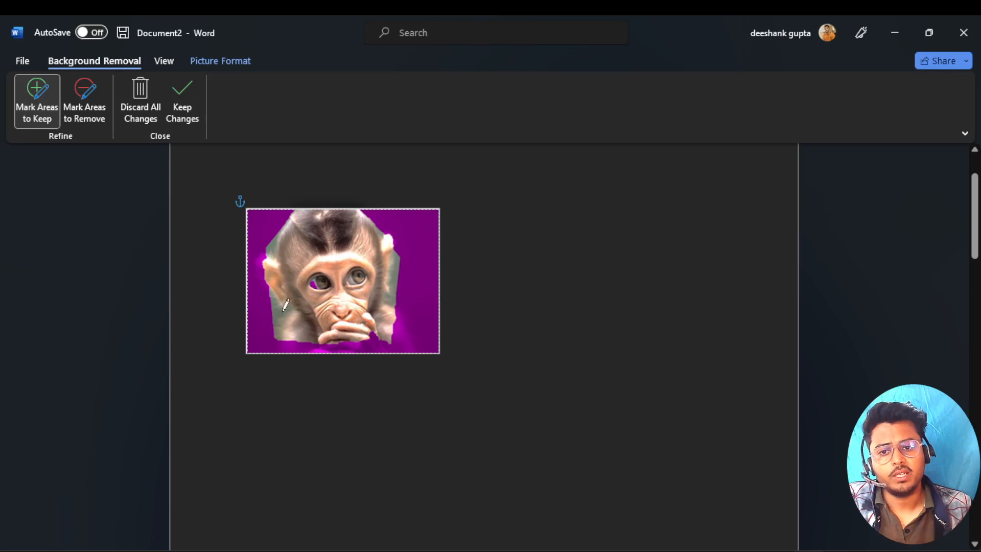
- Mark the monkey's partly removed eye as an area to keep, and apply the background removal
mouse_move(317, 269)
left_mouse_down()
mouse_move(324, 291)
mouse_move(299, 278)
mouse_move(311, 295)
left_mouse_up()
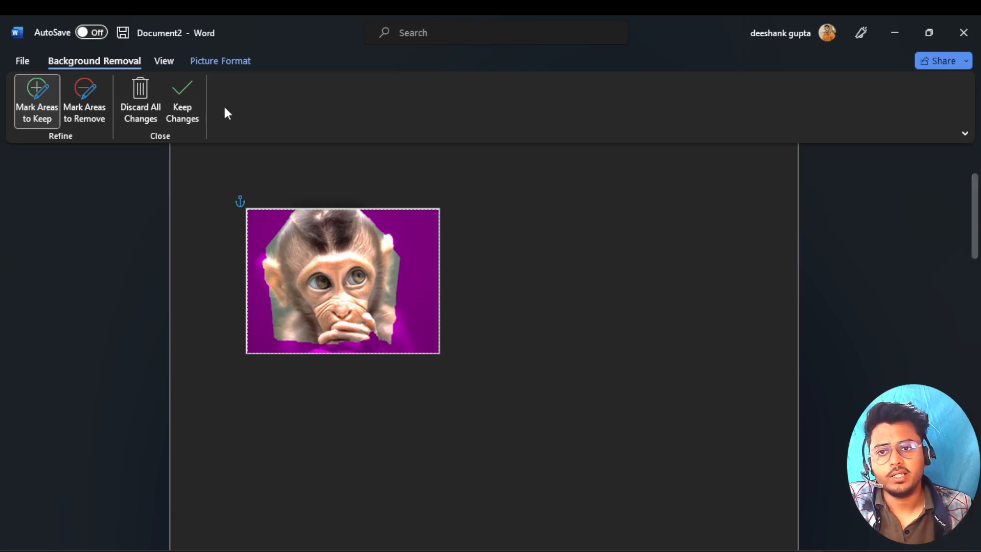
left_click(186, 100)
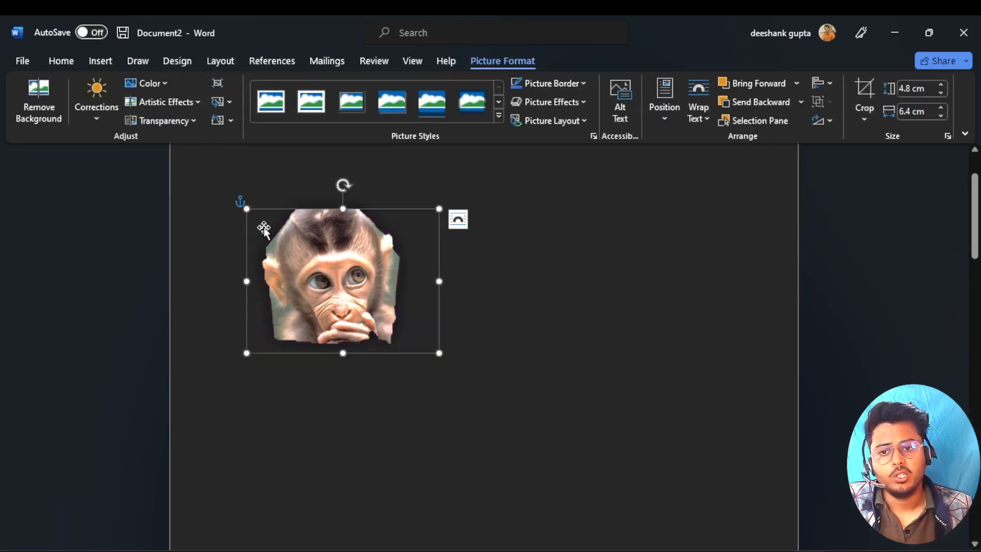
left_click(517, 286)
left_click(352, 291)
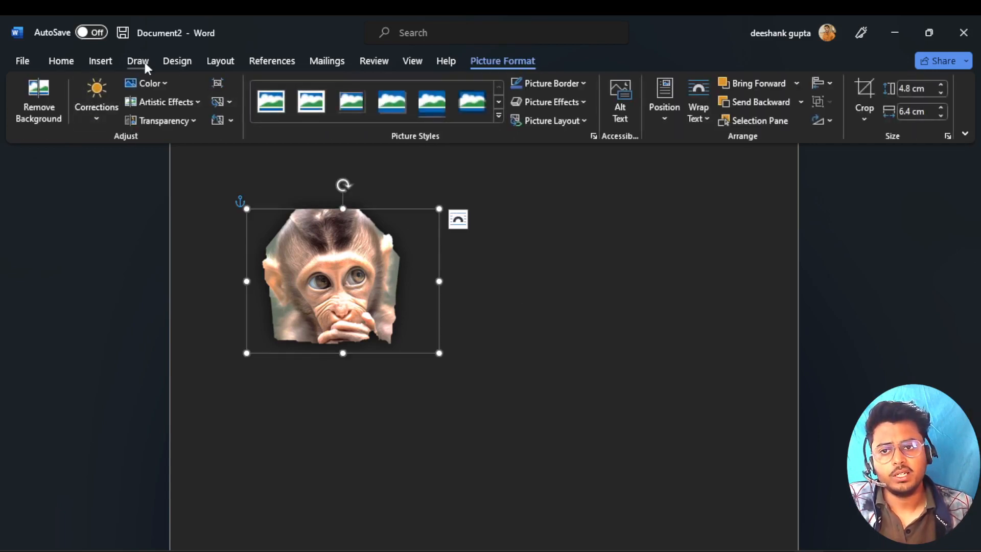
- Insert the portrait photo of the man in the plaid shirt from this device's Downloads folder, below the monkey picture
left_click(100, 60)
left_click(150, 115)
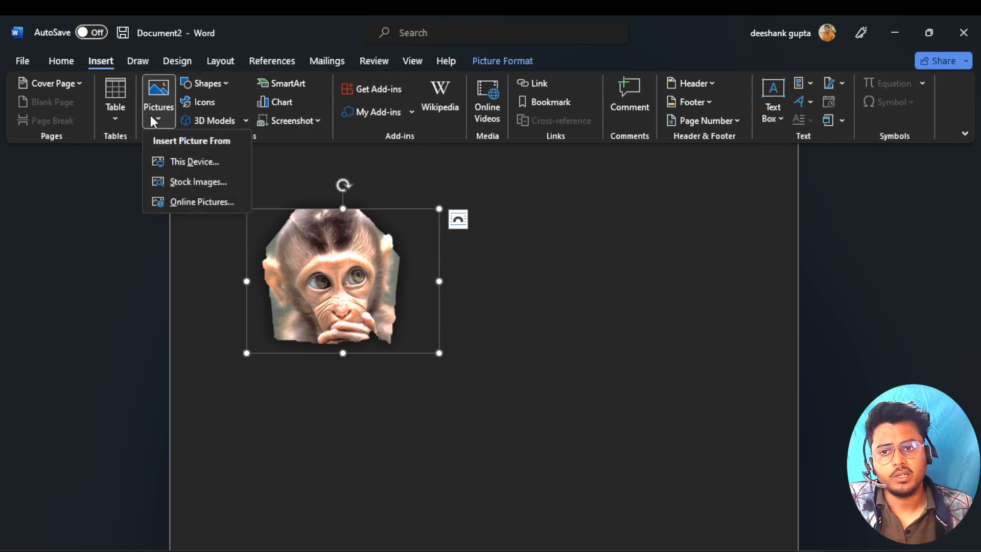
left_click(175, 163)
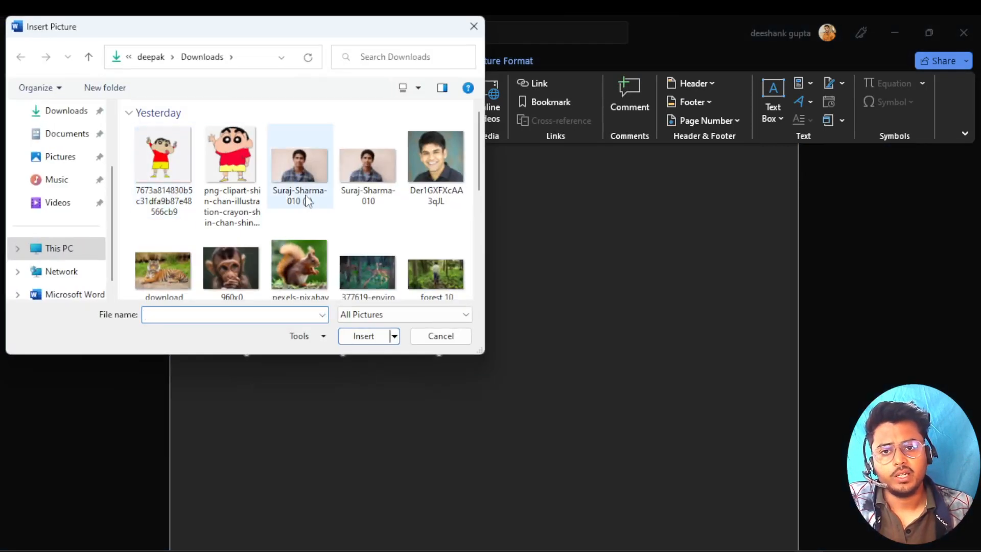
left_click(361, 170)
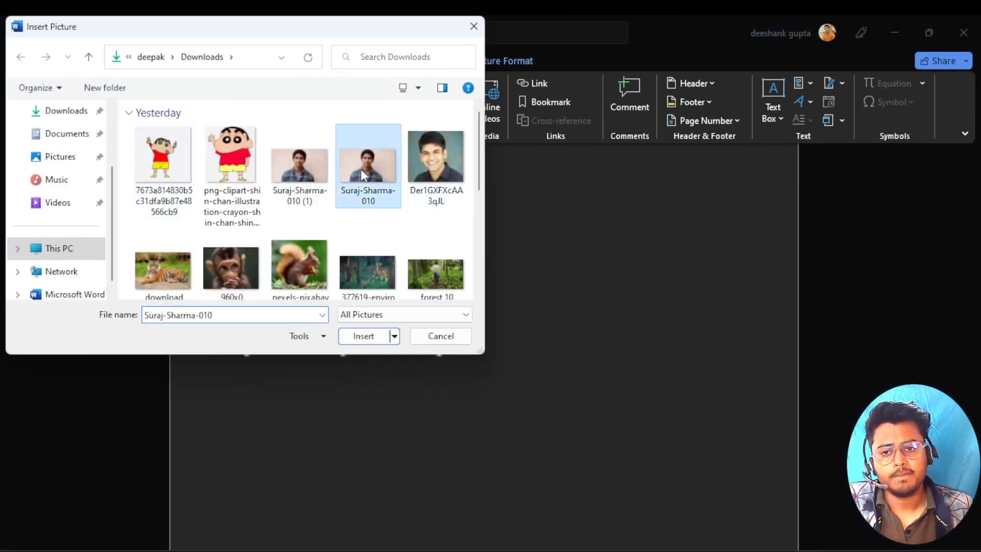
left_click(363, 335)
scroll(366, 339, "down", 2)
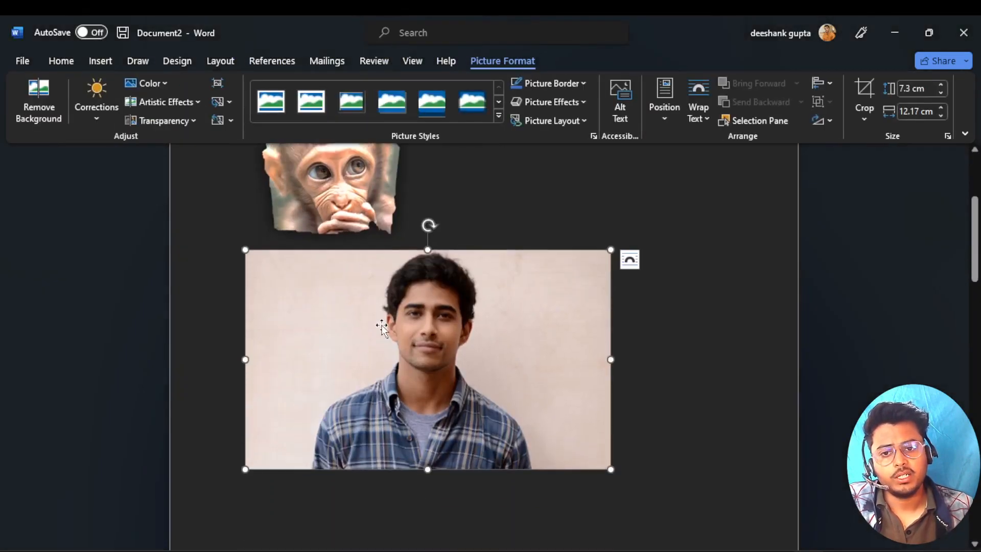
- Start background removal on the portrait, mark the hair and the lower shirt as areas to keep, and apply the removal
left_click(37, 97)
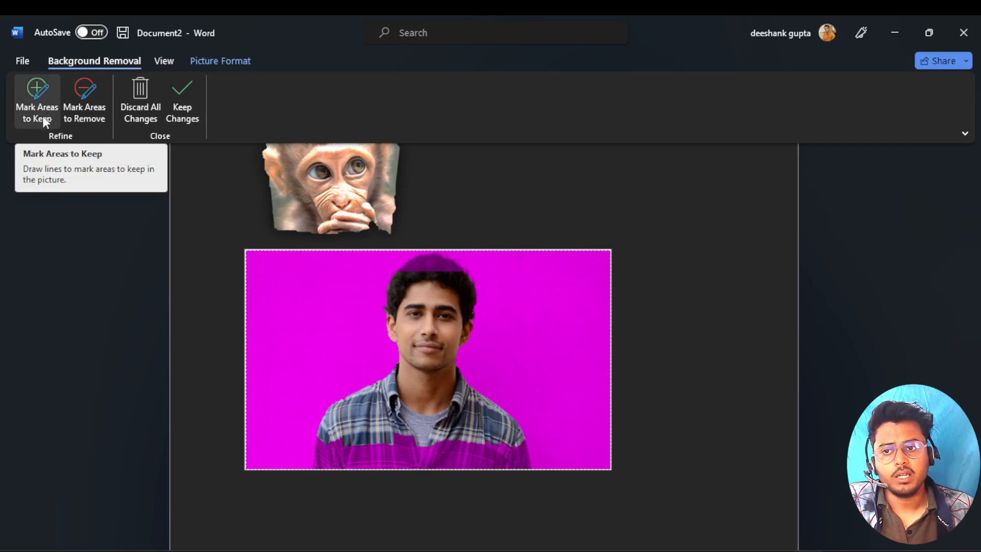
left_click(41, 92)
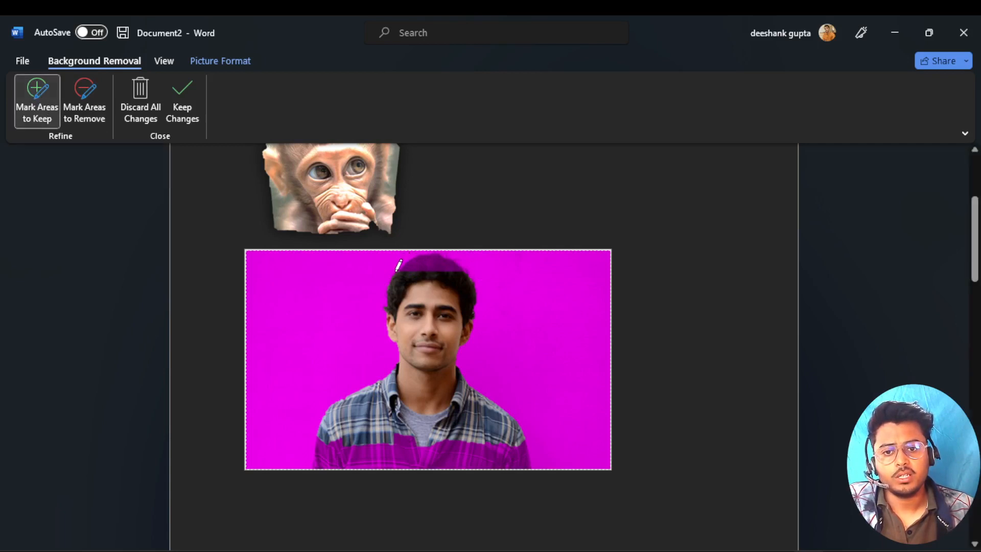
mouse_move(397, 271)
left_mouse_down()
mouse_move(434, 250)
mouse_move(462, 258)
mouse_move(468, 276)
mouse_move(393, 273)
left_mouse_up()
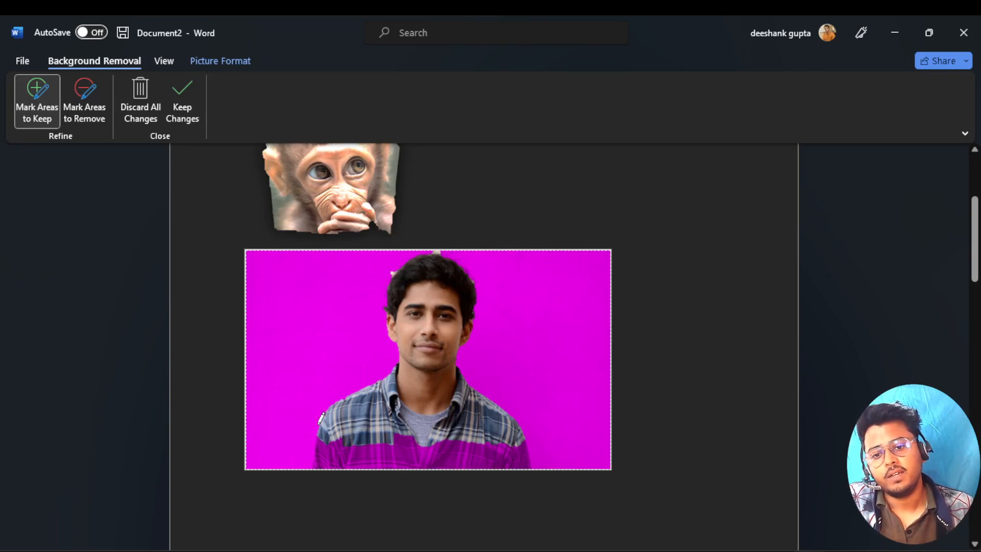
mouse_move(321, 423)
left_mouse_down()
mouse_move(313, 463)
mouse_move(357, 469)
left_mouse_up()
mouse_move(516, 469)
left_mouse_down()
mouse_move(534, 452)
mouse_move(529, 434)
mouse_move(318, 428)
mouse_move(481, 513)
left_mouse_up()
mouse_move(532, 475)
left_mouse_down()
mouse_move(533, 437)
mouse_move(457, 429)
mouse_move(314, 443)
mouse_move(338, 466)
left_mouse_up()
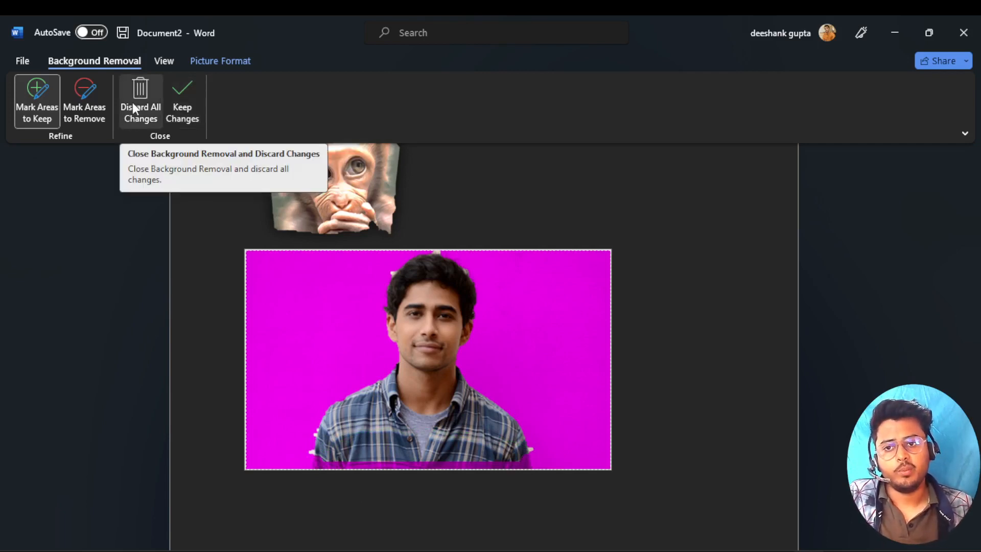
left_click(183, 100)
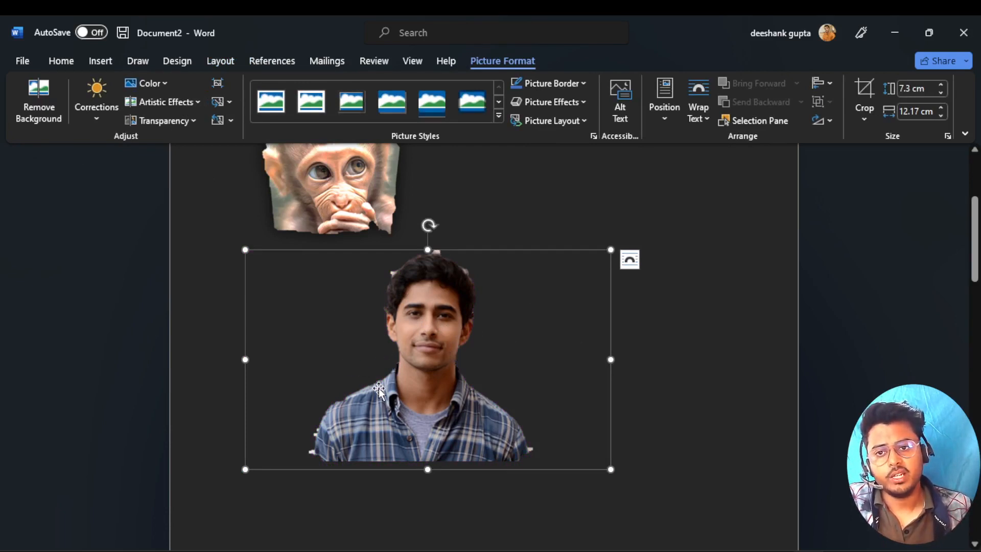
- Reopen the portrait's background removal, mark the area beside the shoulder and head for removal, and discard all changes
left_click(38, 116)
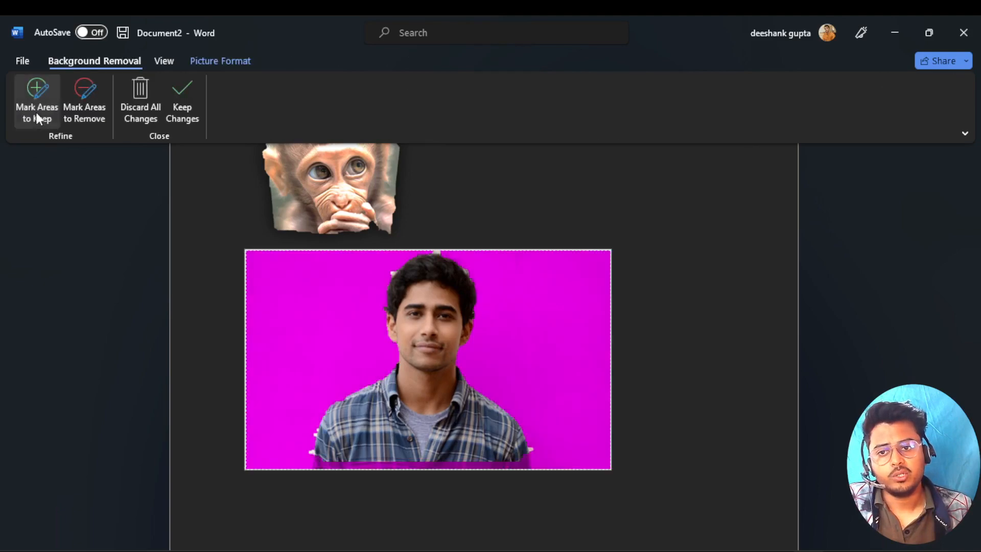
left_click(83, 109)
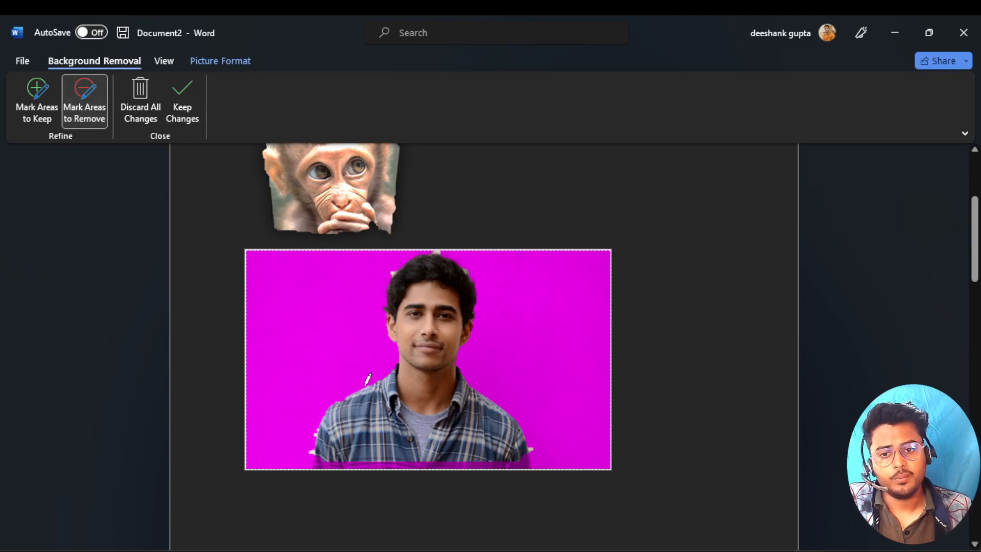
mouse_move(356, 377)
left_mouse_down()
mouse_move(307, 275)
mouse_move(390, 233)
left_mouse_up()
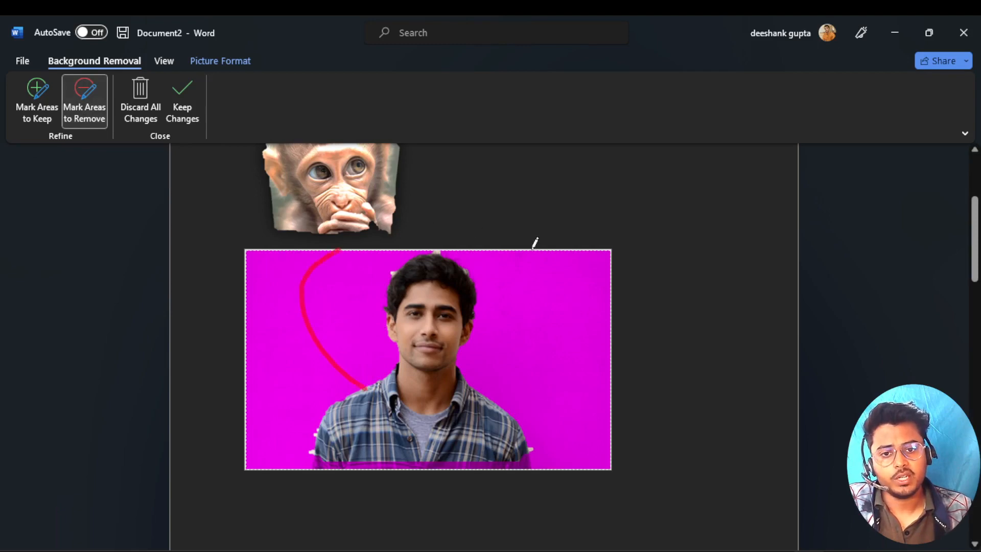
mouse_move(535, 241)
left_mouse_down()
mouse_move(575, 322)
mouse_move(525, 378)
mouse_move(393, 400)
mouse_move(349, 384)
mouse_move(333, 360)
left_mouse_up()
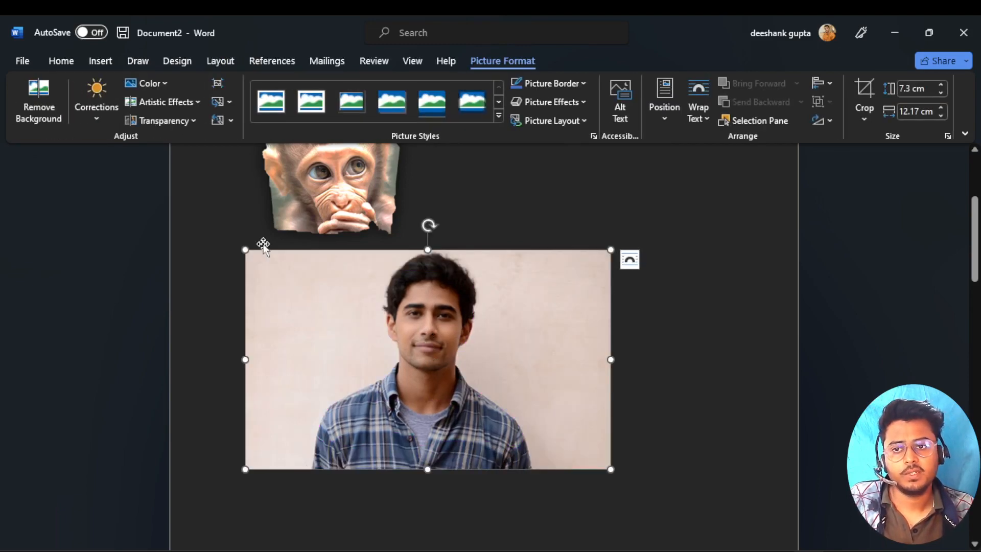
- Remove the portrait's background with the automatic selection, and undo both the removal and the portrait's insertion
left_click(33, 110)
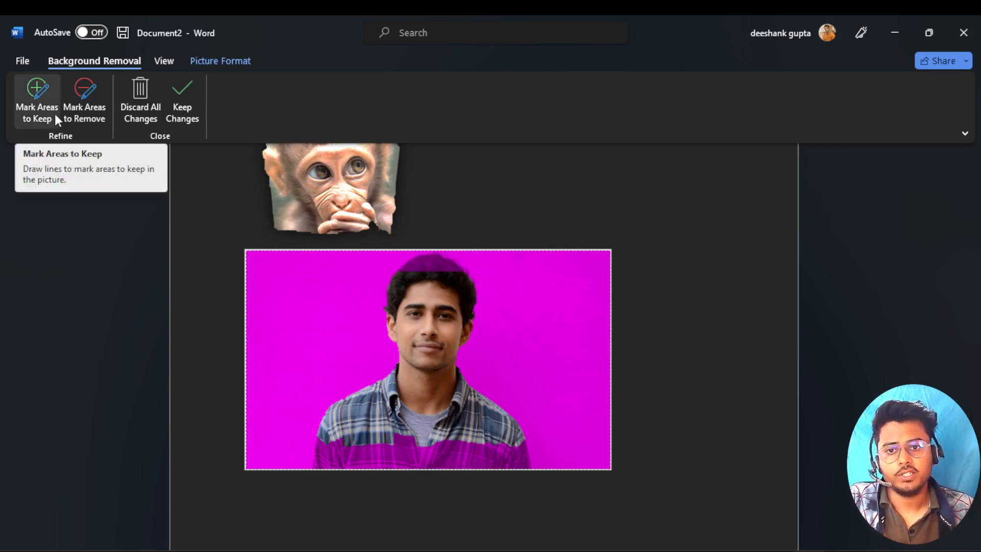
left_click(185, 100)
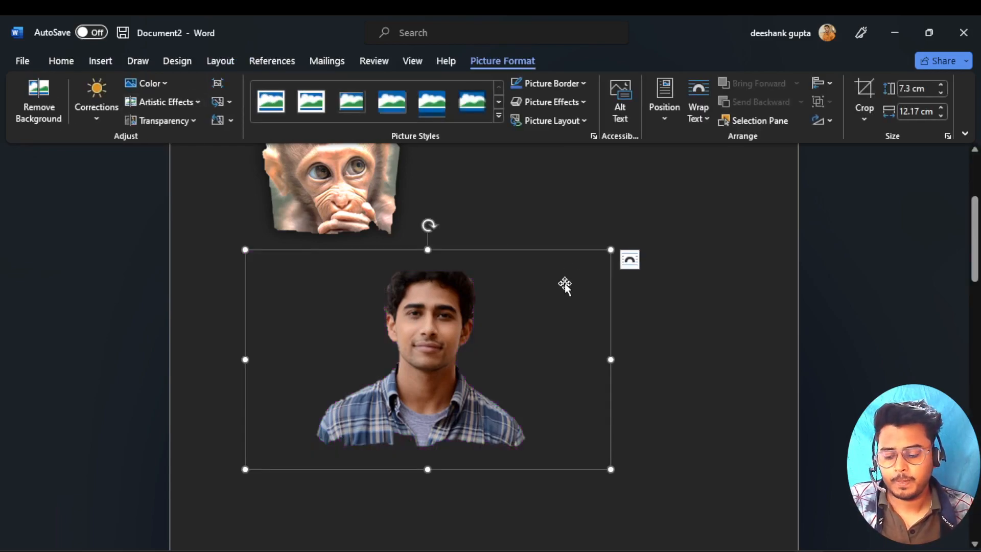
key("ctrl+z")
key("ctrl+z")
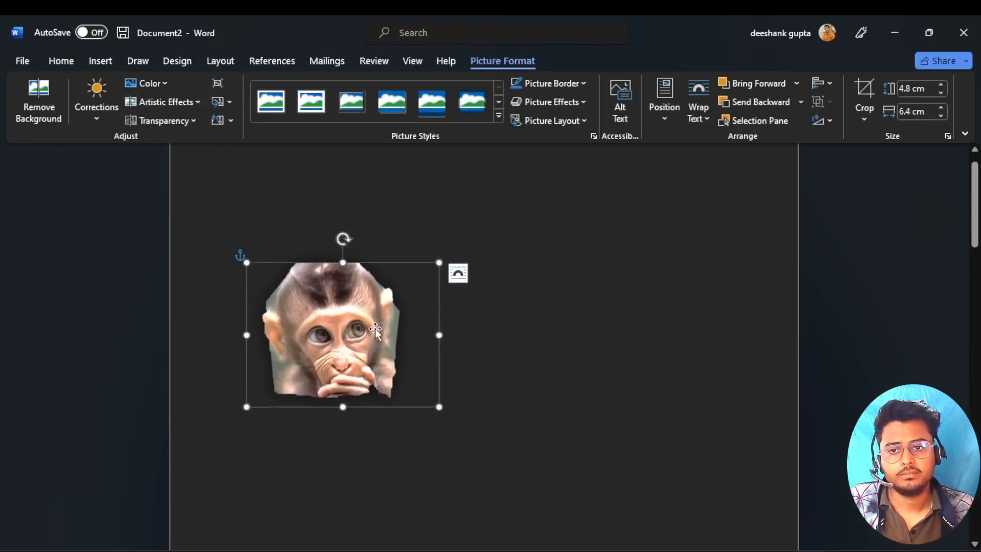
- Mark parts of the monkey's ears and face as areas to remove, and discard all background removal changes on the picture
left_click(31, 96)
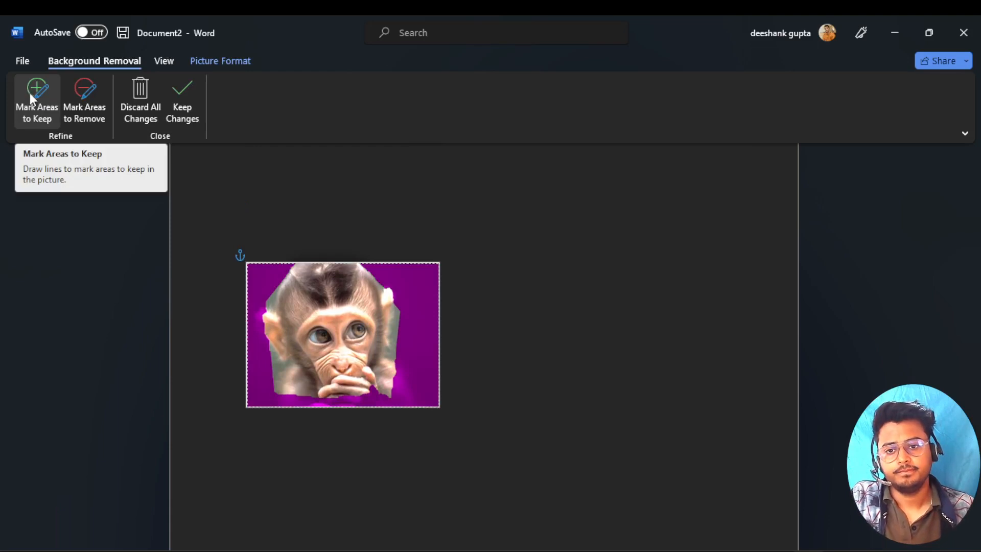
left_click(89, 97)
mouse_move(258, 304)
left_mouse_down()
mouse_move(249, 343)
mouse_move(256, 299)
left_mouse_up()
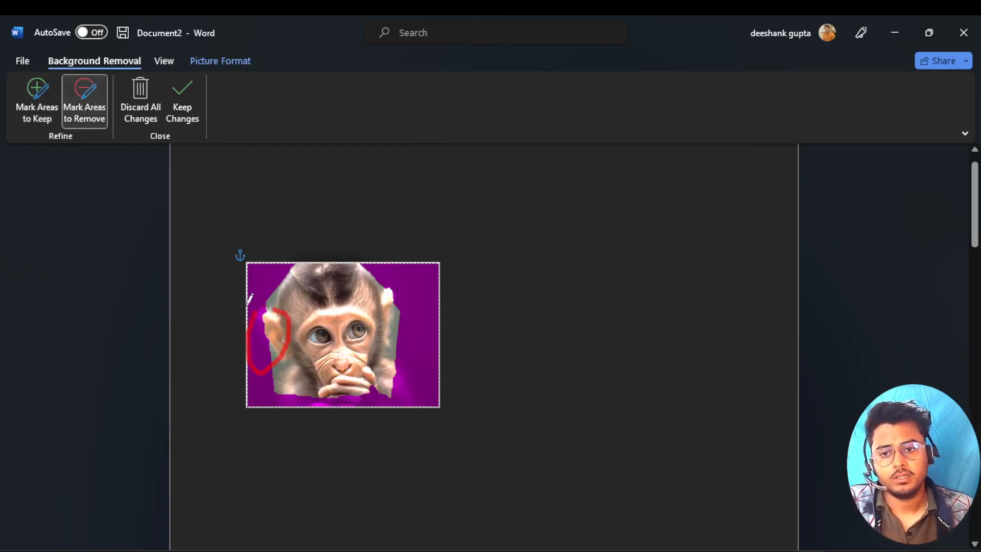
mouse_move(295, 376)
left_mouse_down()
mouse_move(351, 411)
mouse_move(396, 380)
left_mouse_up()
mouse_move(395, 338)
left_mouse_down()
mouse_move(392, 379)
mouse_move(355, 350)
mouse_move(437, 314)
mouse_move(379, 332)
mouse_move(398, 335)
left_mouse_up()
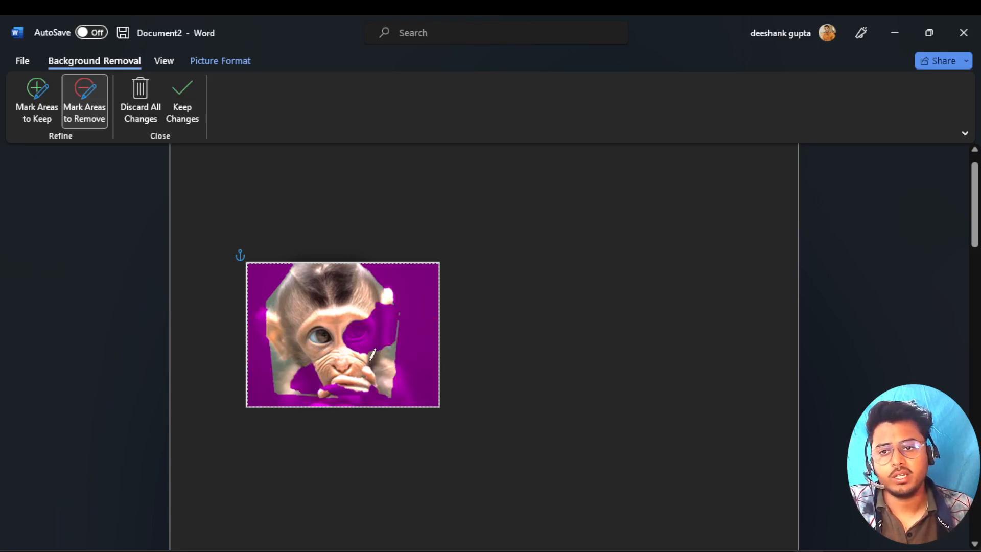
left_click(142, 99)
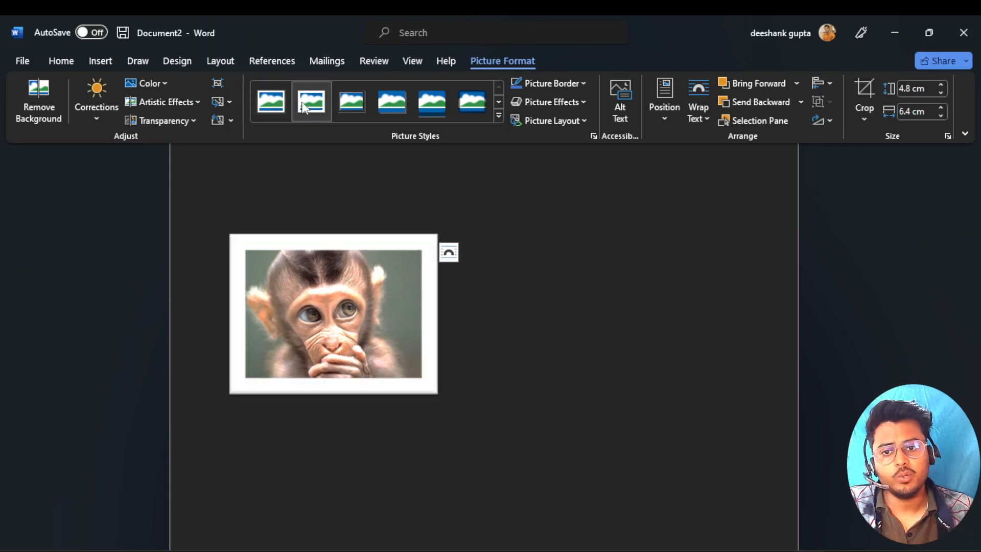
- Apply the thin white frame picture style to the monkey picture and set its border color to standard yellow
left_click(277, 102)
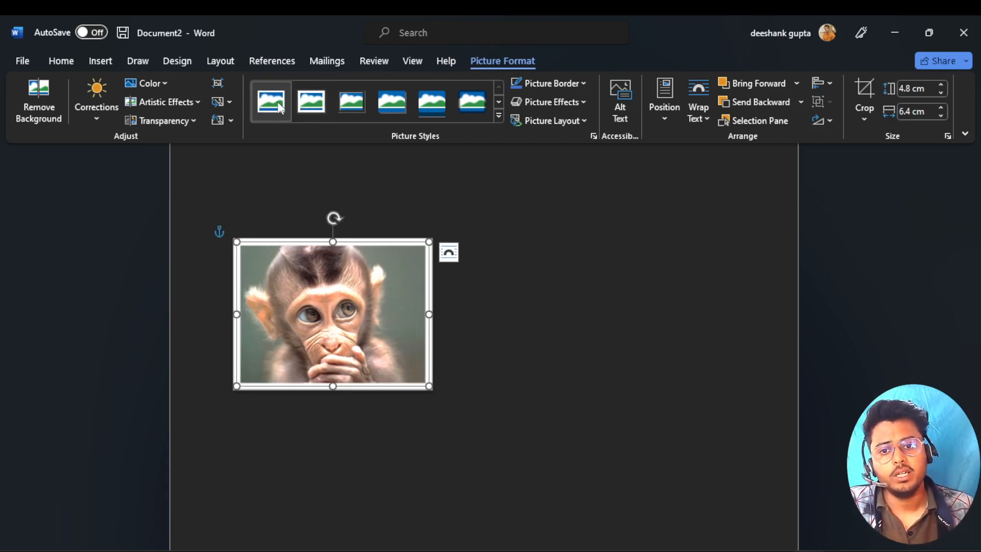
left_click(583, 84)
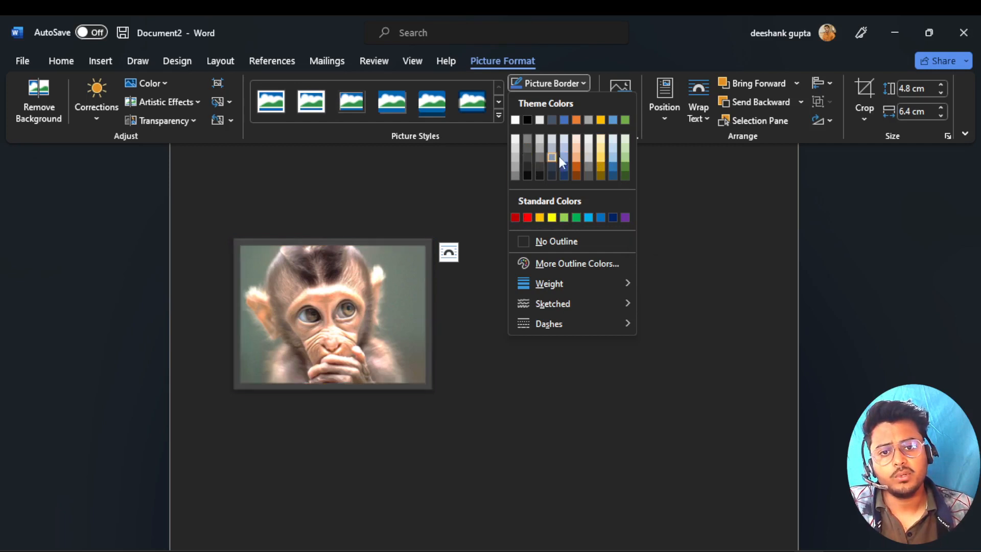
left_click(552, 218)
scroll(381, 317, "down", 6)
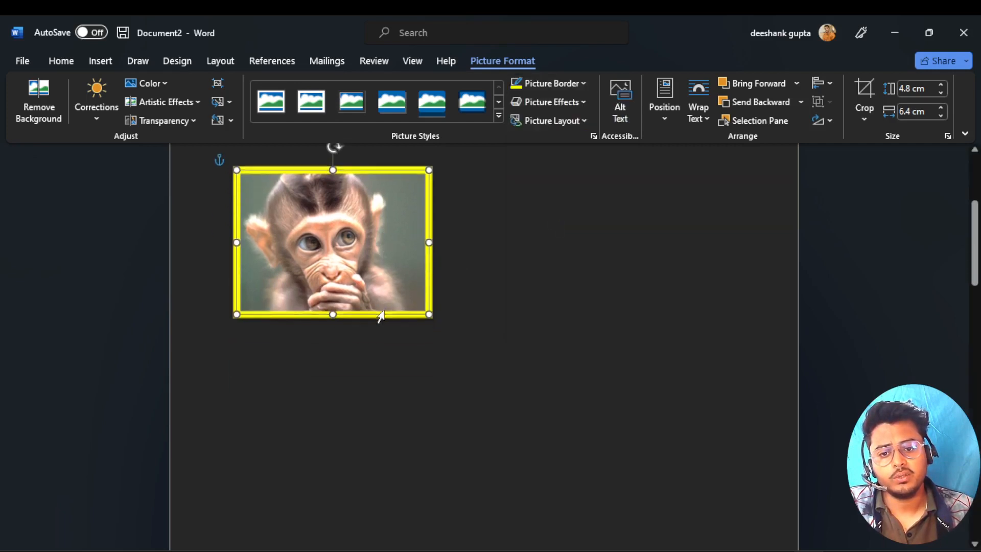
scroll(381, 316, "up", 6)
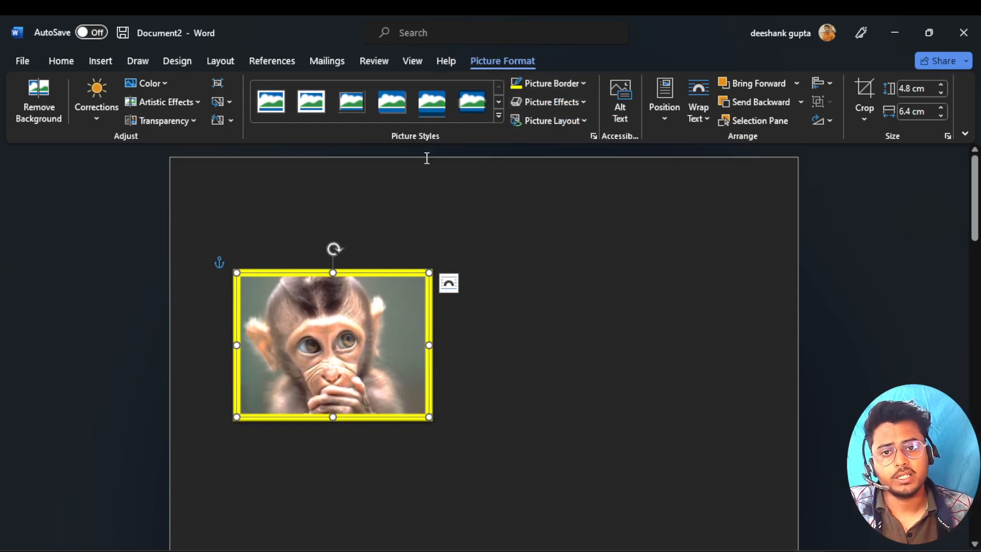
- Apply an outer shadow offset to the left to the monkey picture, and move the picture up and toward the page's middle
left_click(574, 103)
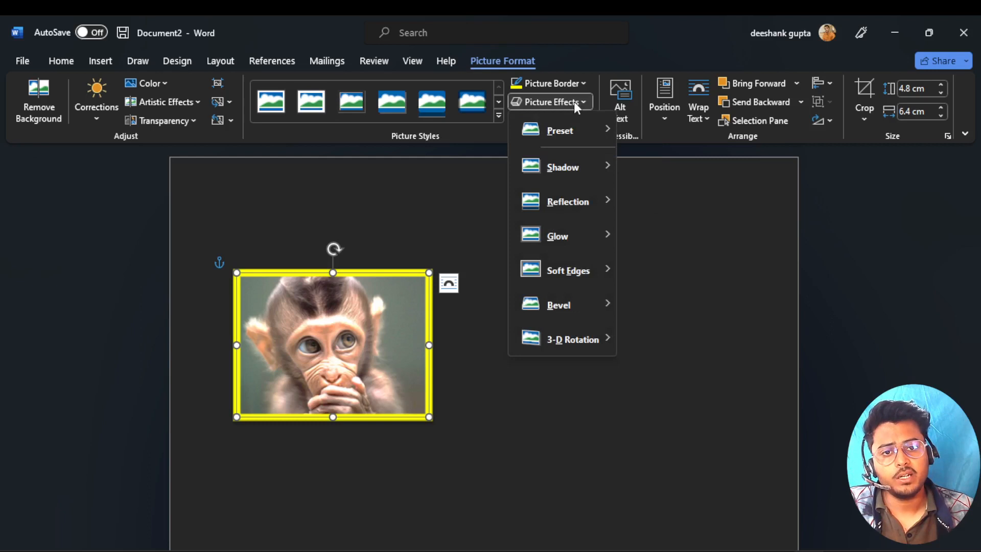
mouse_move(582, 131)
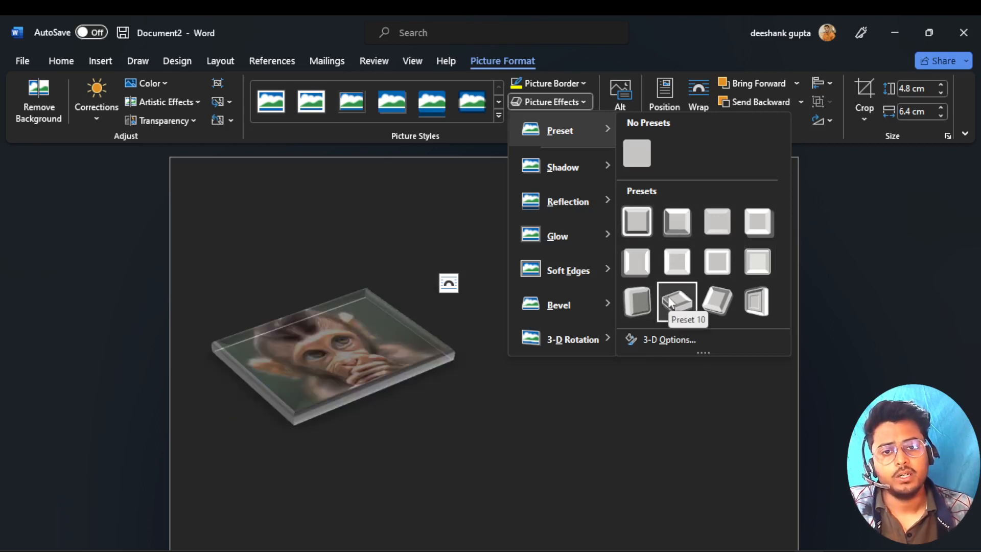
mouse_move(591, 168)
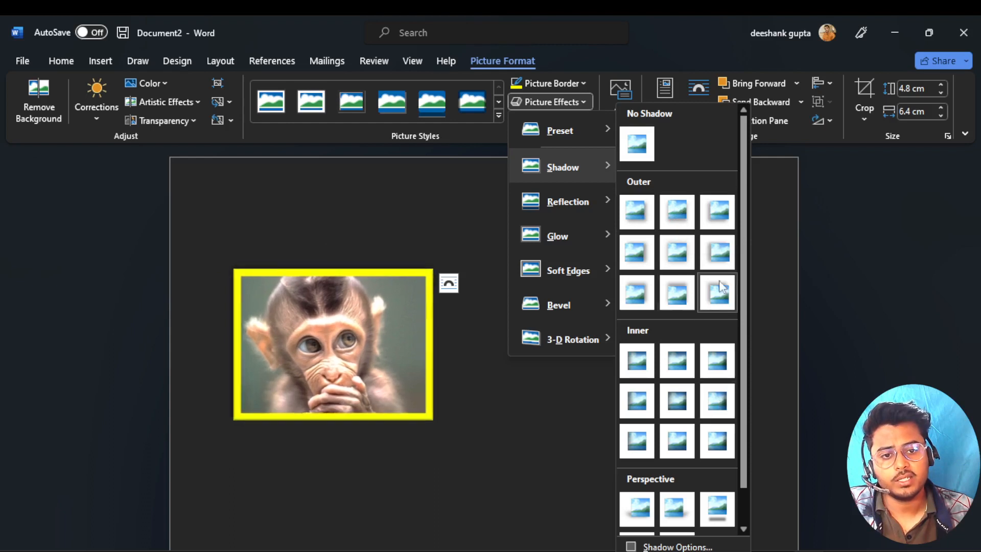
left_click(716, 258)
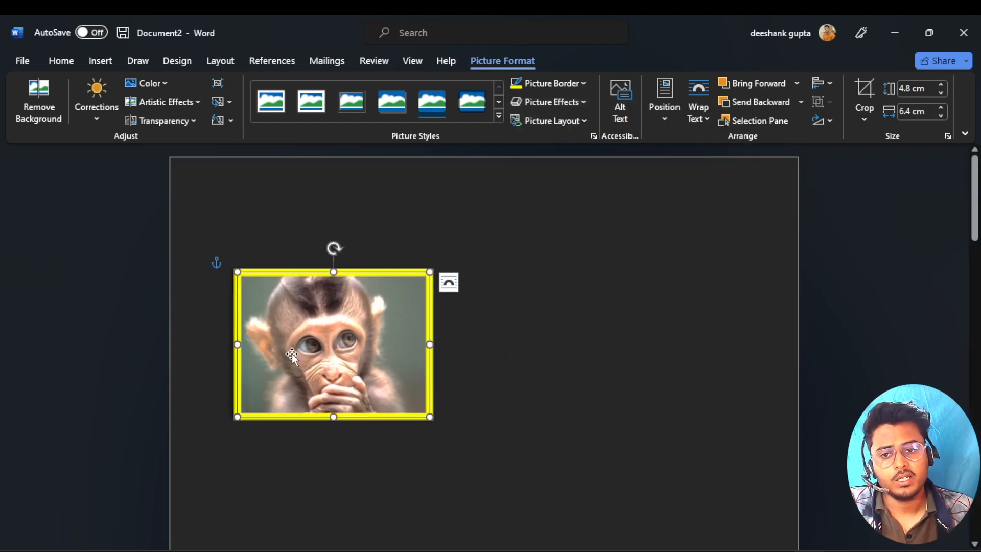
left_click_drag(292, 344, 369, 316)
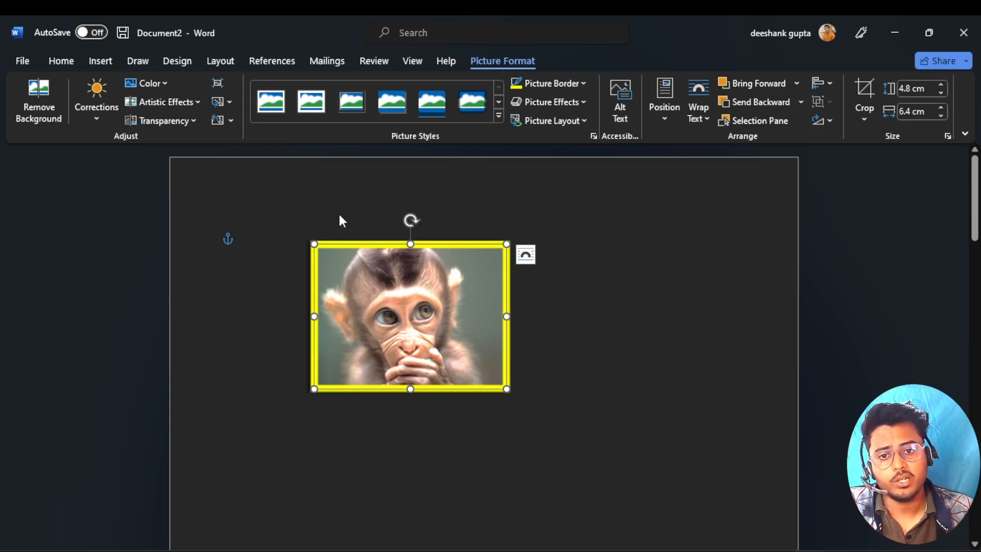
- Set the Office theme to White in the account settings and return to the document
left_click(22, 61)
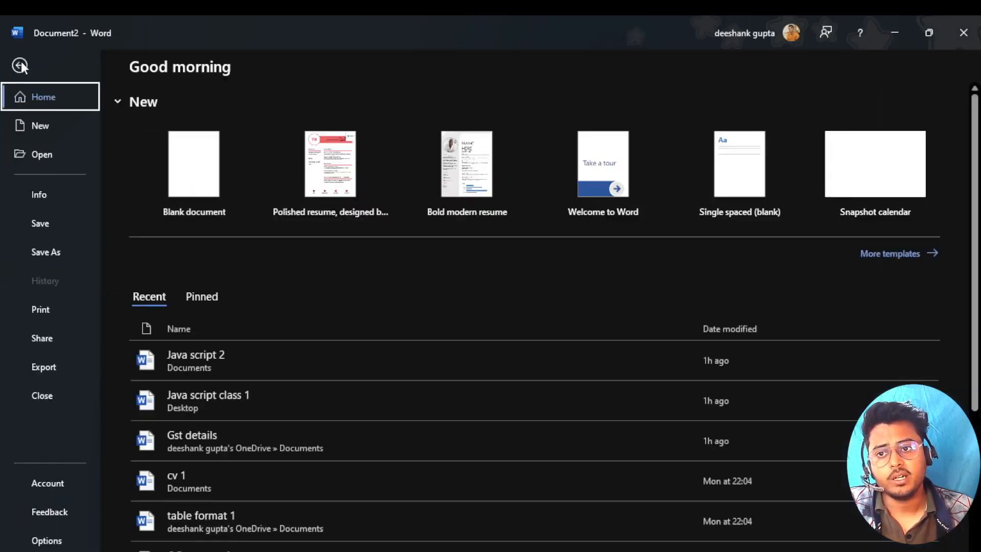
left_click(38, 483)
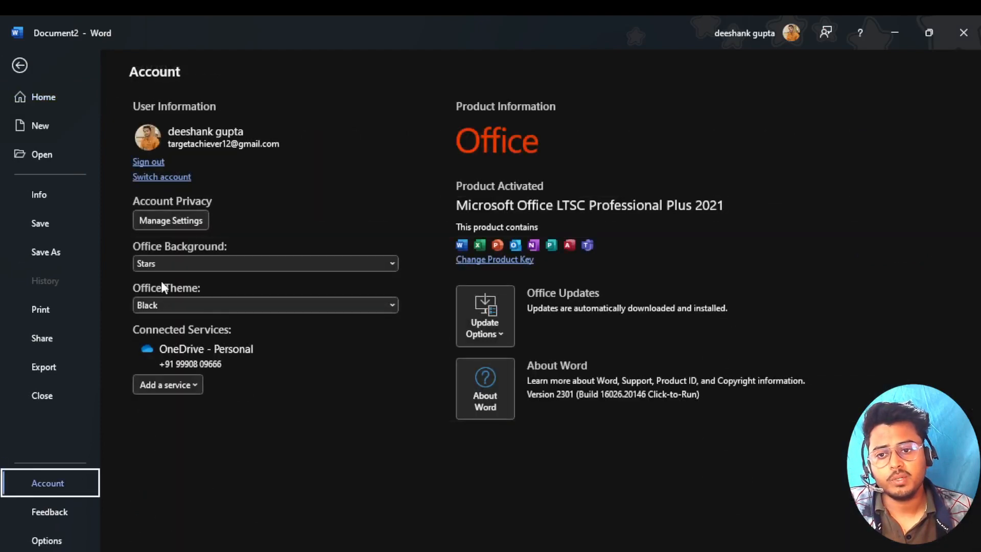
left_click(179, 307)
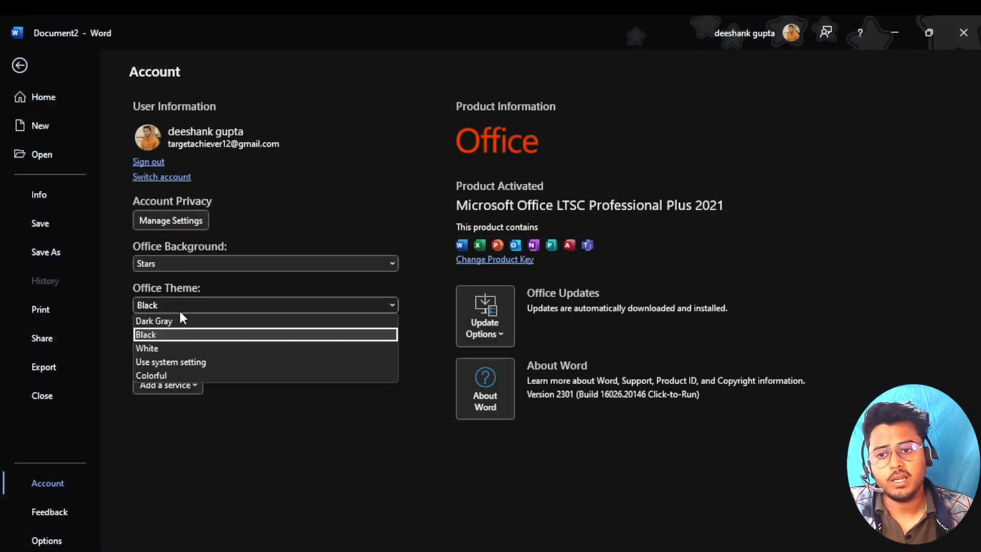
left_click(163, 348)
left_click(20, 65)
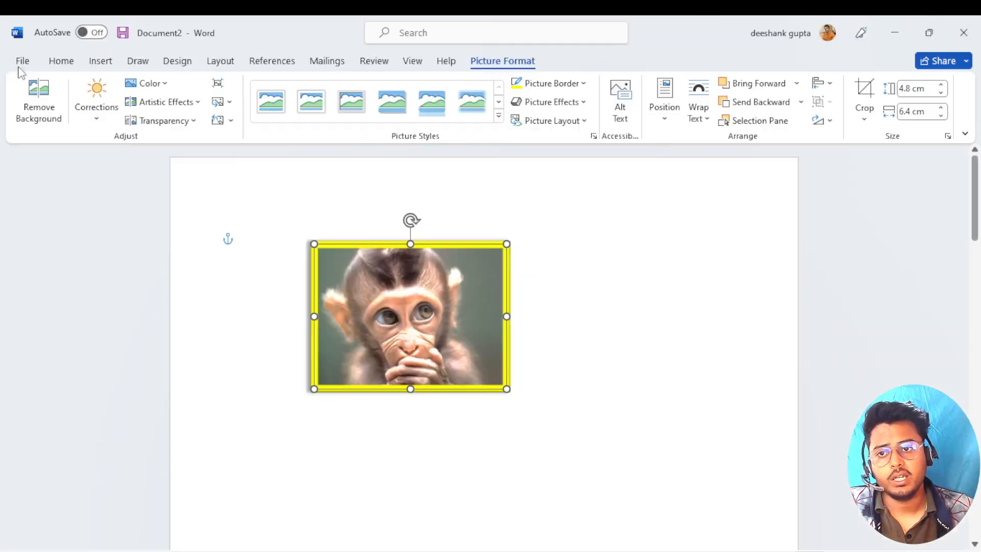
- Move the monkey picture slightly left and give it the perspective shadow that falls toward the upper left
left_click_drag(359, 343, 335, 344)
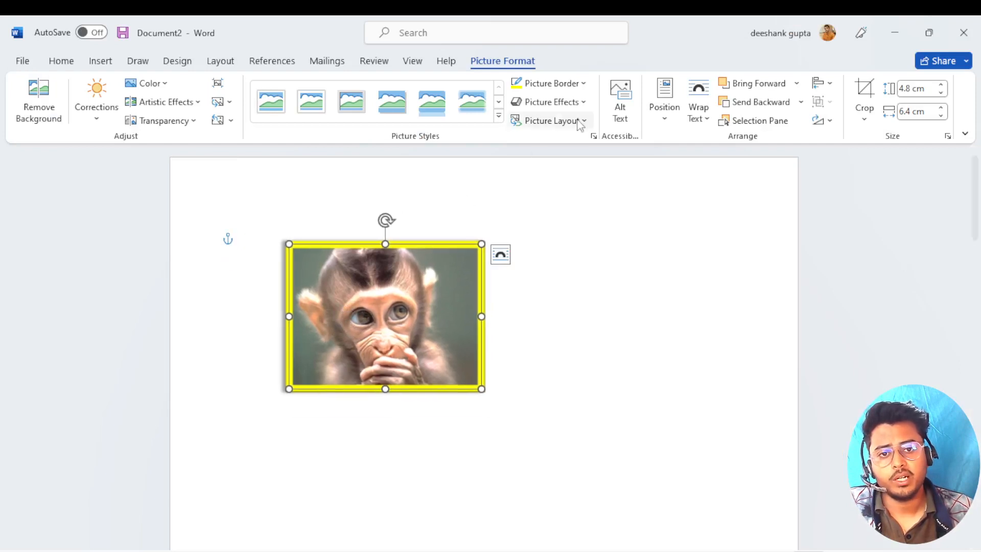
left_click(567, 101)
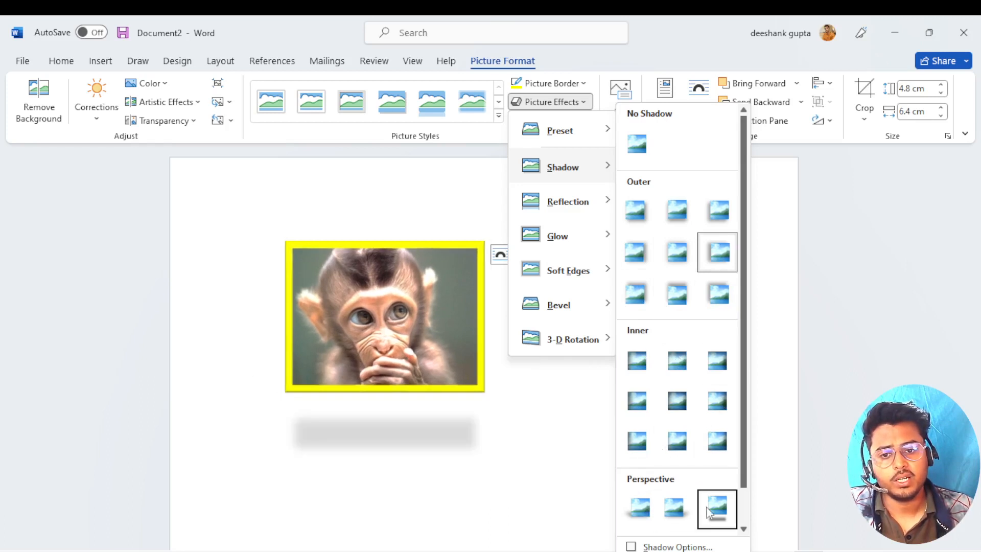
left_click(641, 511)
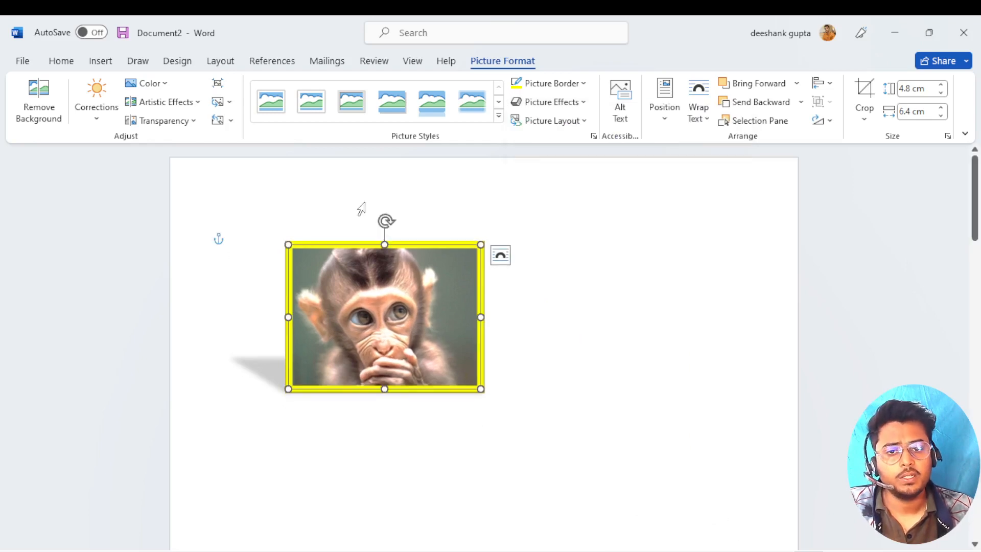
- Apply the middle reflection variation of the second row, with a small offset, to the monkey picture
left_click(559, 104)
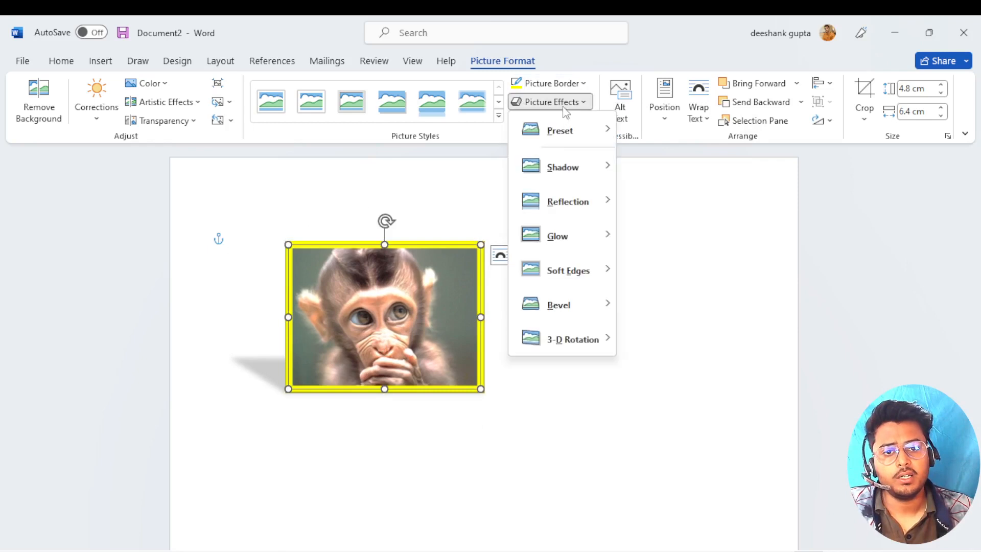
mouse_move(576, 210)
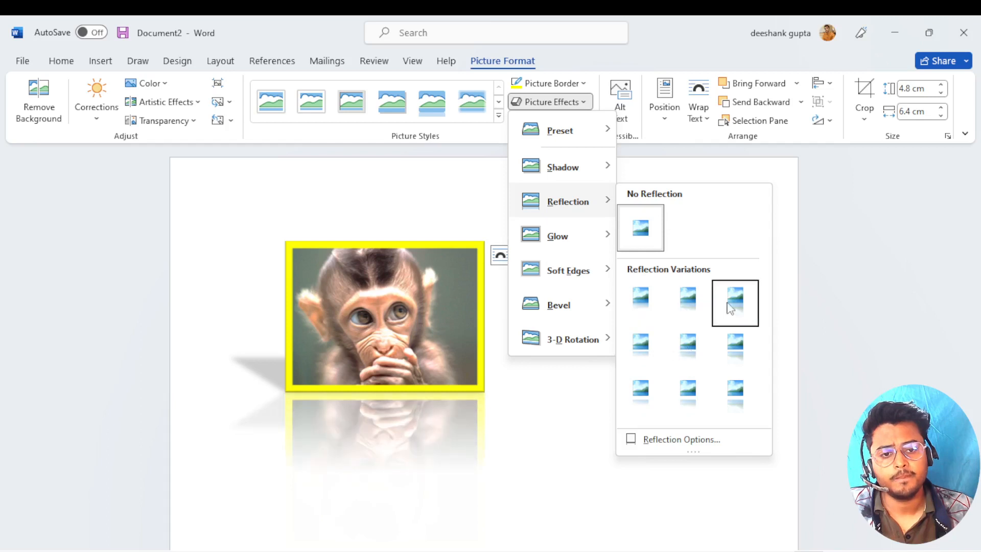
left_click(699, 365)
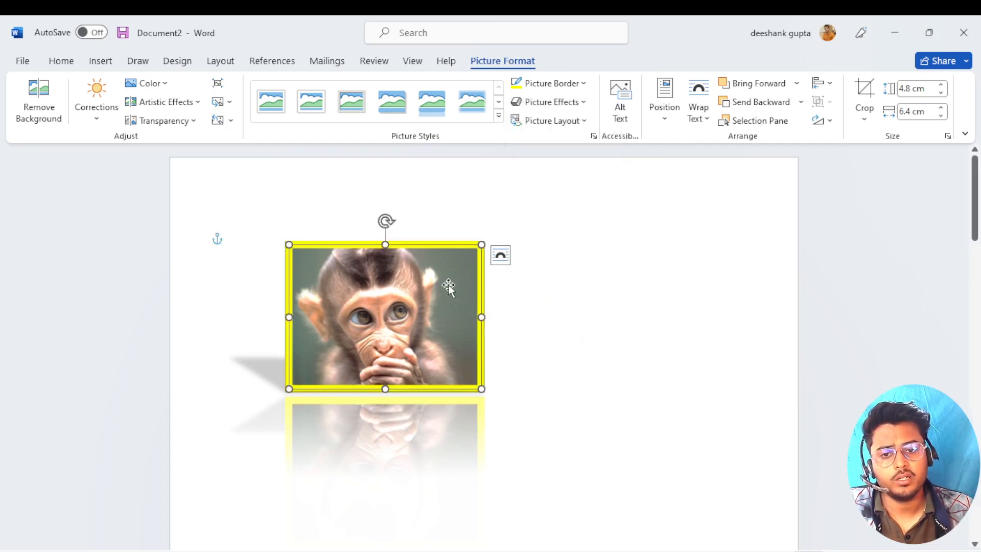
left_click(584, 105)
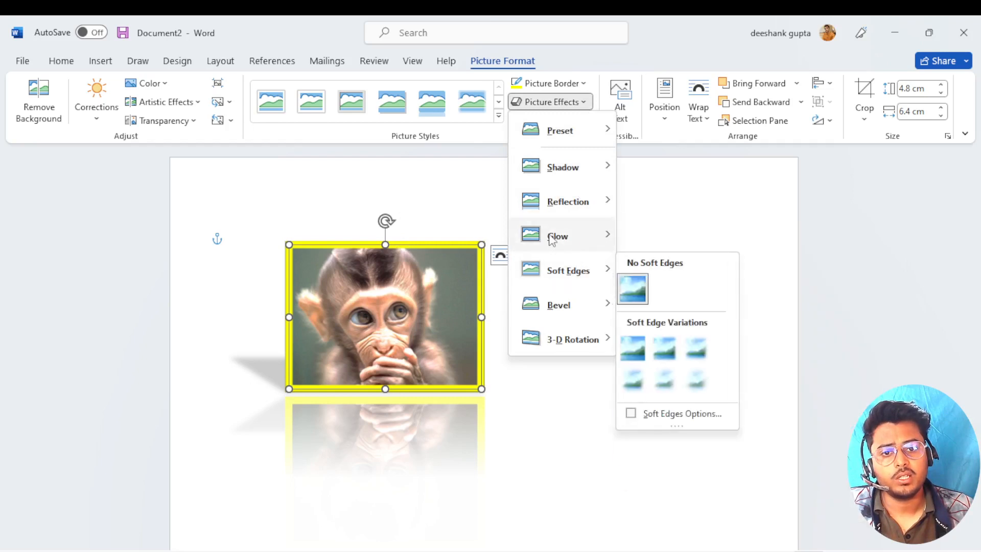
mouse_move(568, 244)
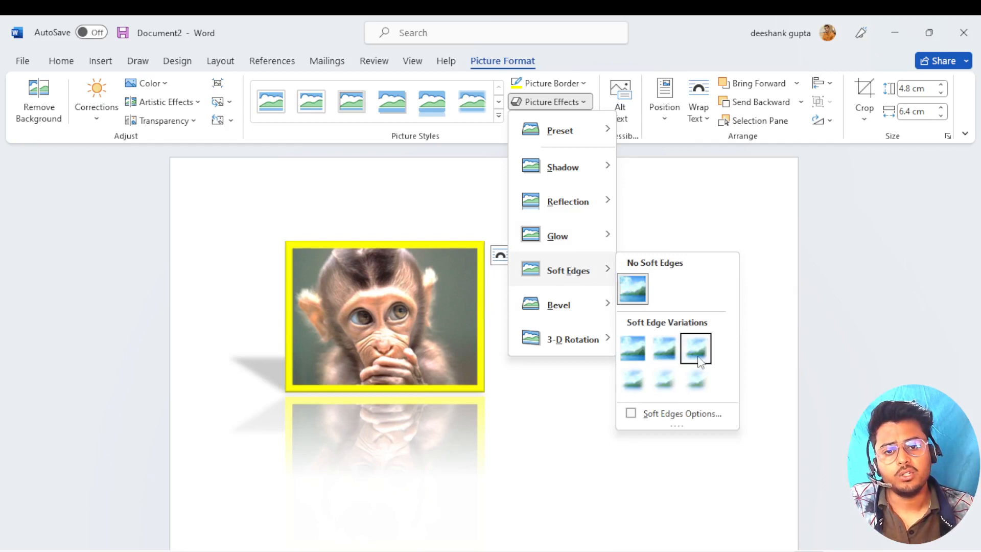
left_click(355, 287)
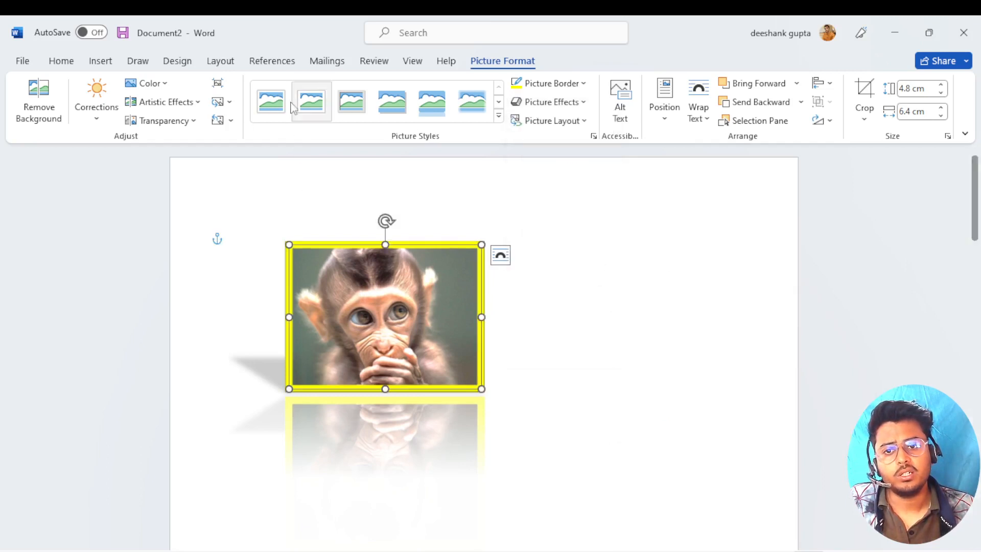
- Change the monkey picture to the soft-edged rectangle picture style
left_click(499, 117)
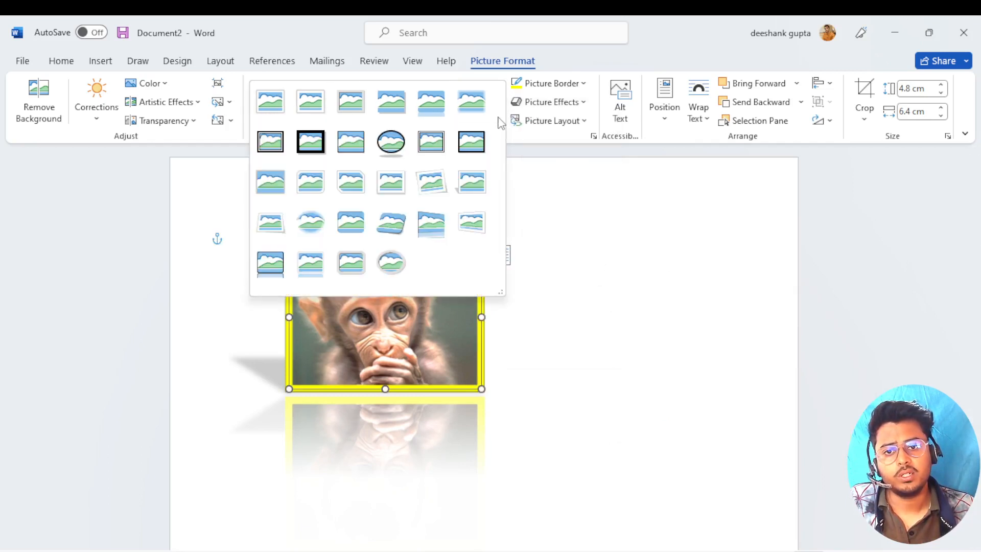
left_click(270, 100)
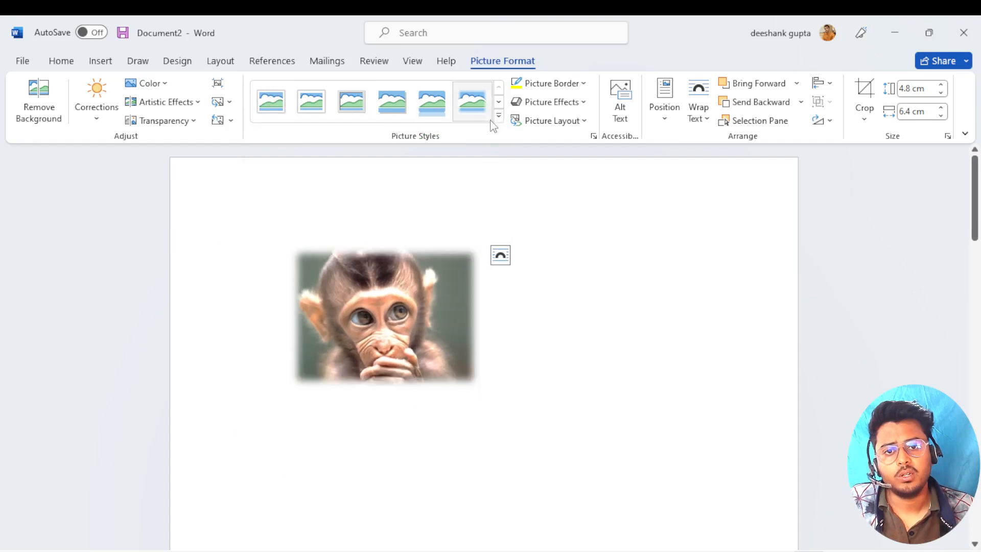
left_click(471, 101)
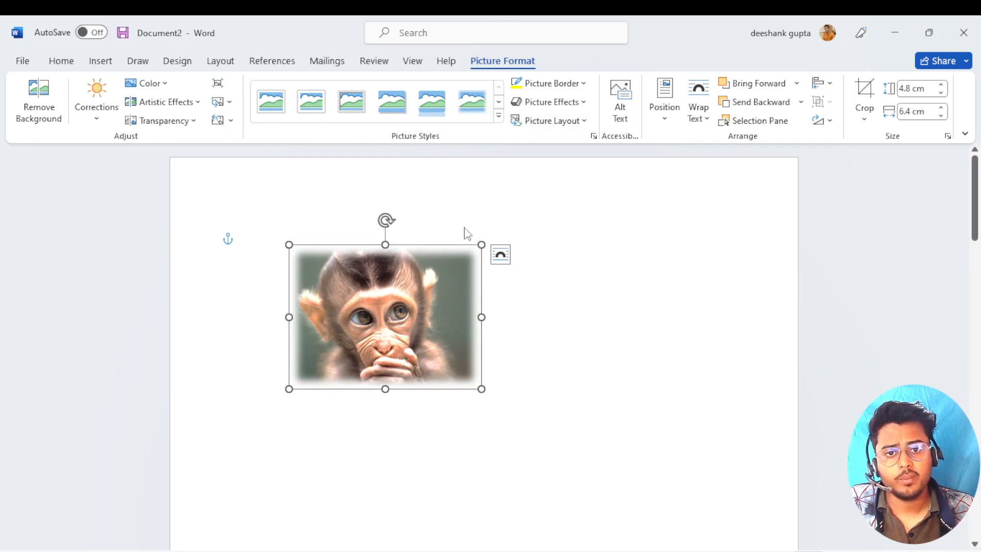
- Apply a tilted perspective 3-D rotation to the monkey picture and move it toward the page's left margin
left_click(583, 121)
left_click(584, 103)
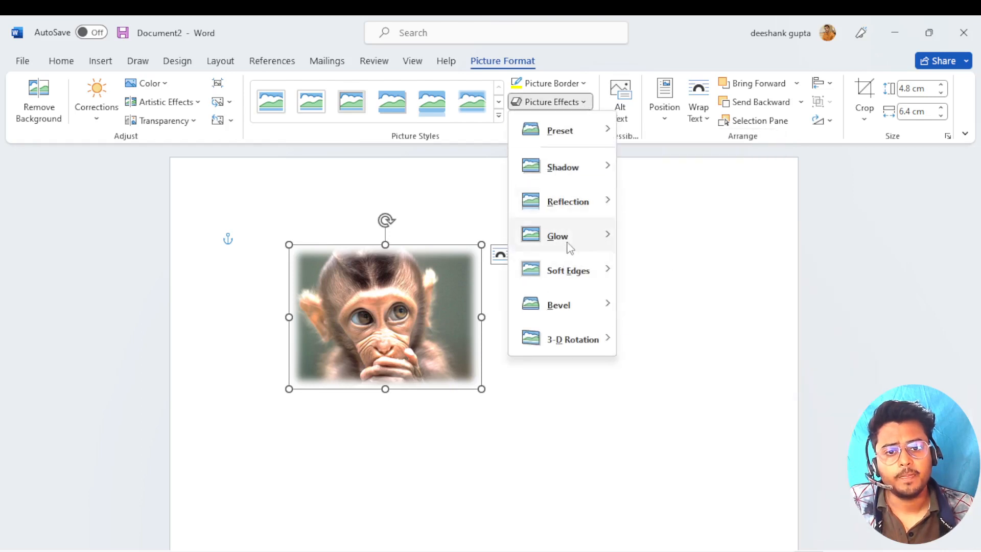
mouse_move(578, 275)
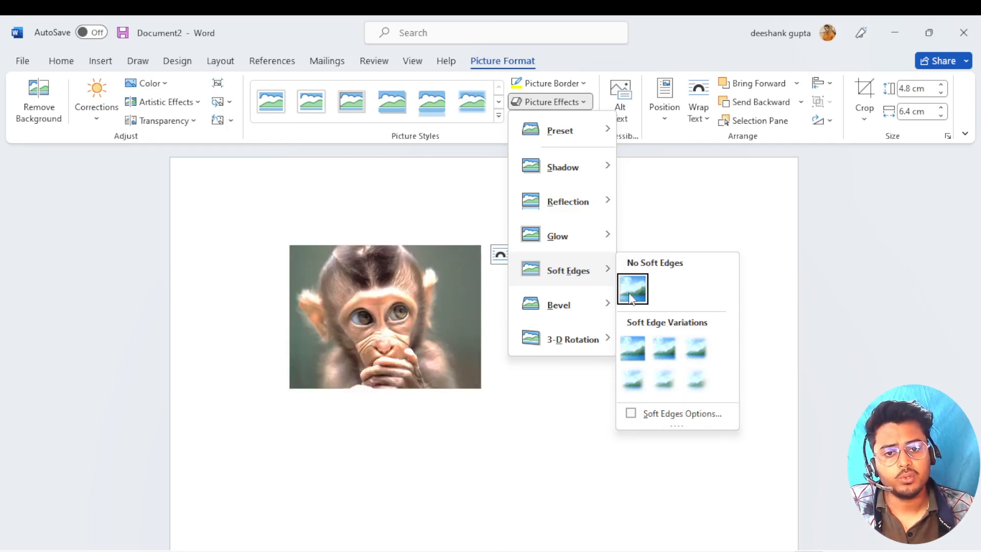
mouse_move(565, 309)
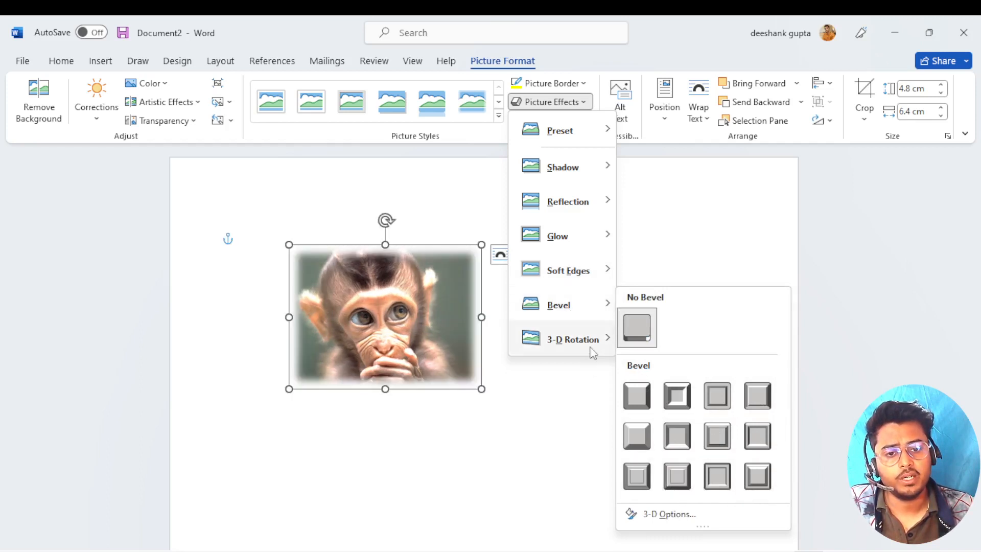
mouse_move(624, 337)
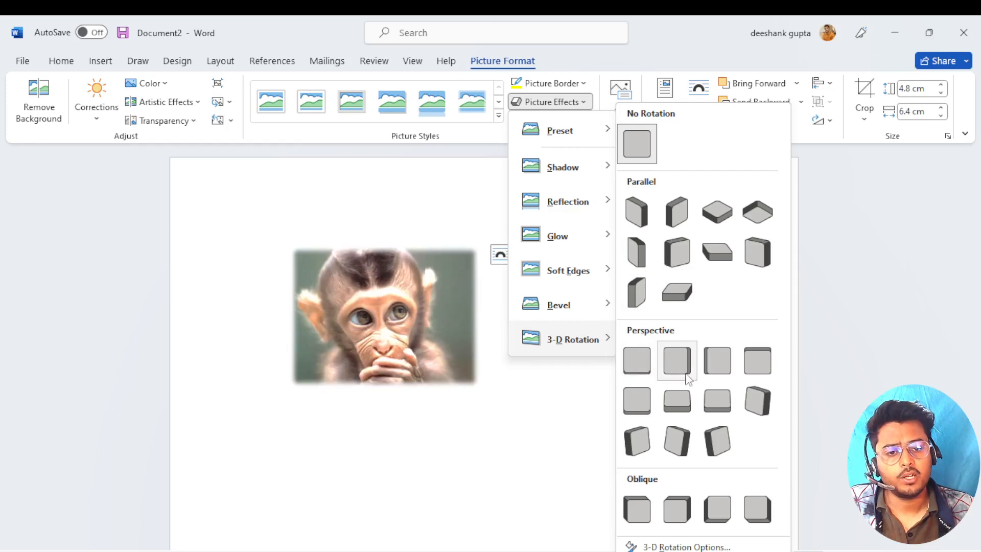
left_click(670, 445)
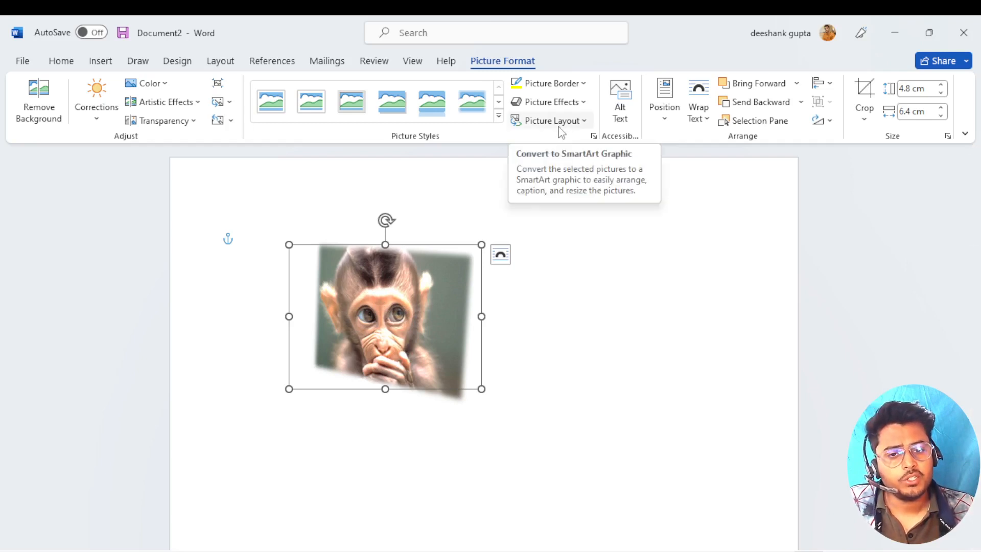
left_click_drag(398, 311, 309, 311)
- Insert the cartoon boy, smiling man and squirrel pictures together from the device's Downloads folder
scroll(280, 267, "down", 15)
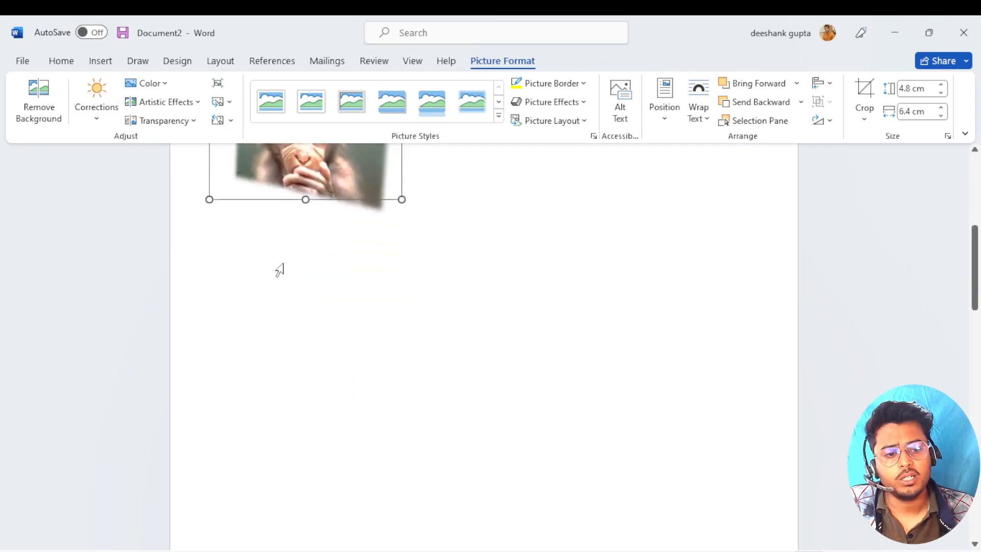
scroll(284, 263, "up", 15)
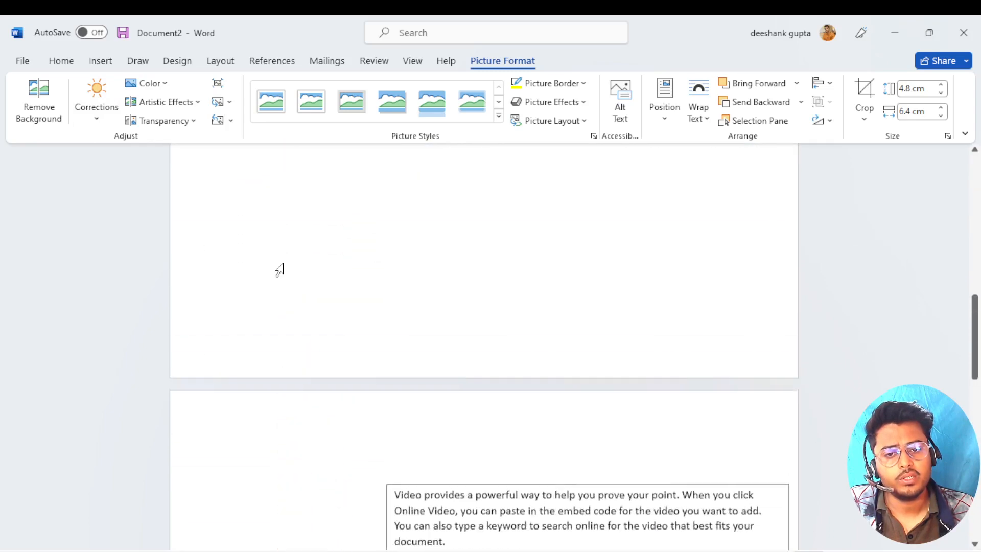
left_click(447, 407)
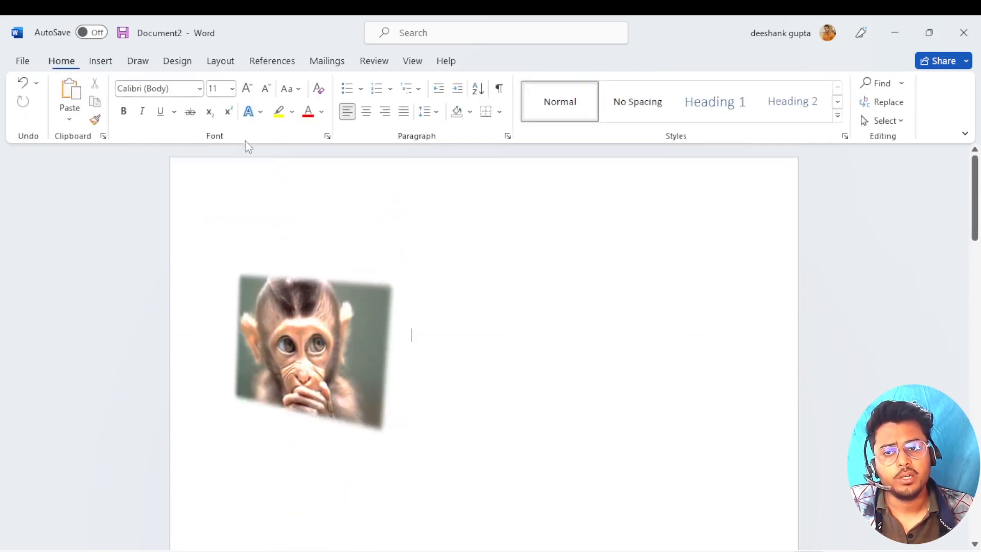
left_click(100, 61)
left_click(156, 114)
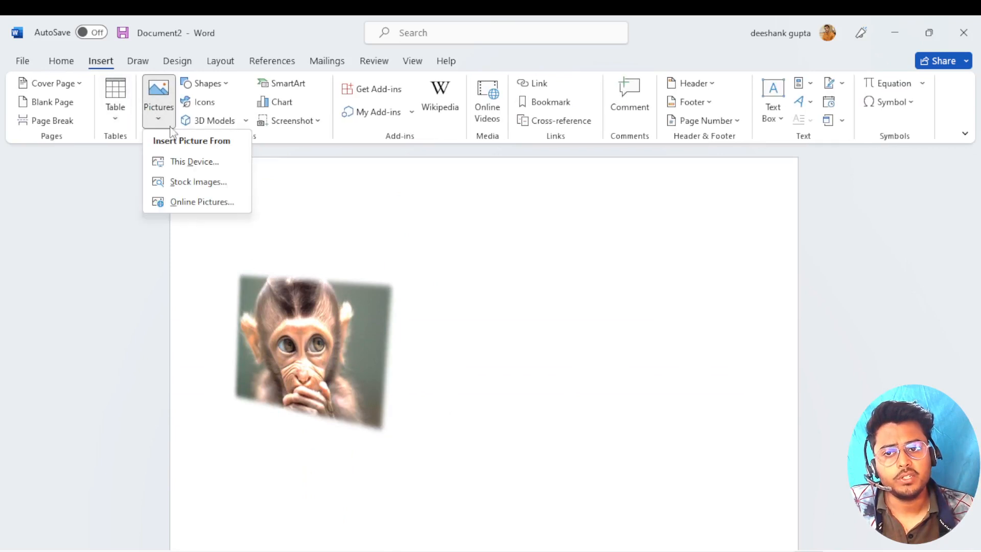
left_click(199, 162)
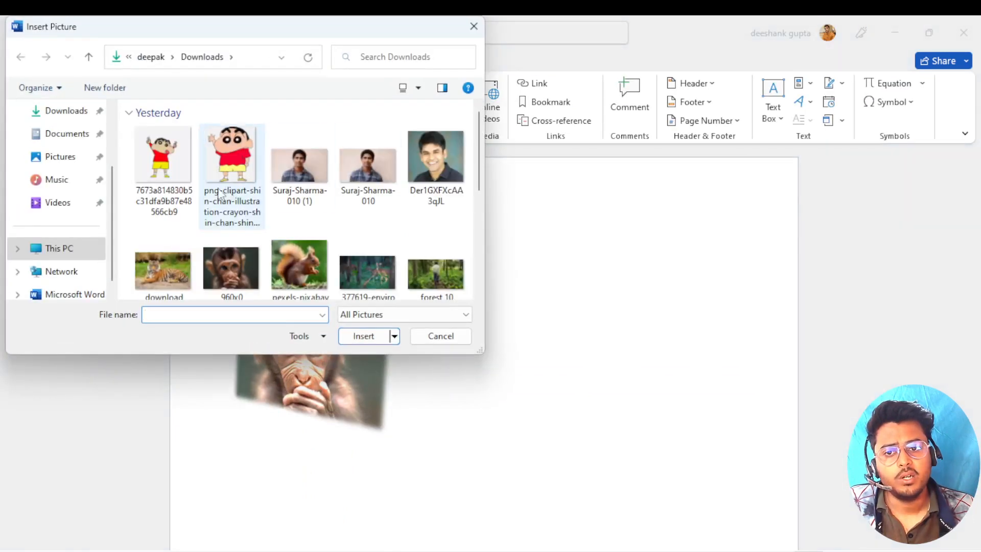
left_click(160, 168)
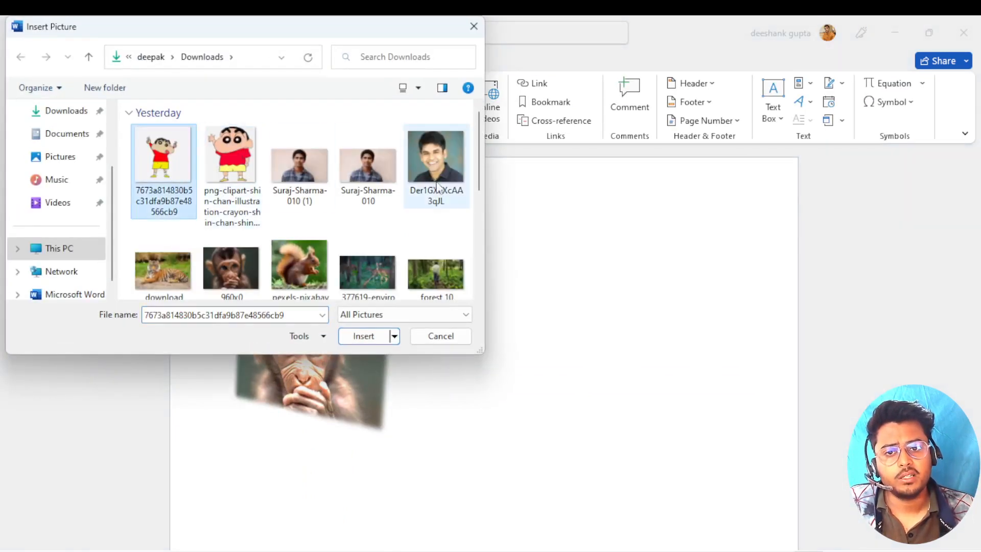
left_click(439, 187, "ctrl")
left_click(308, 265, "ctrl")
left_click(361, 335)
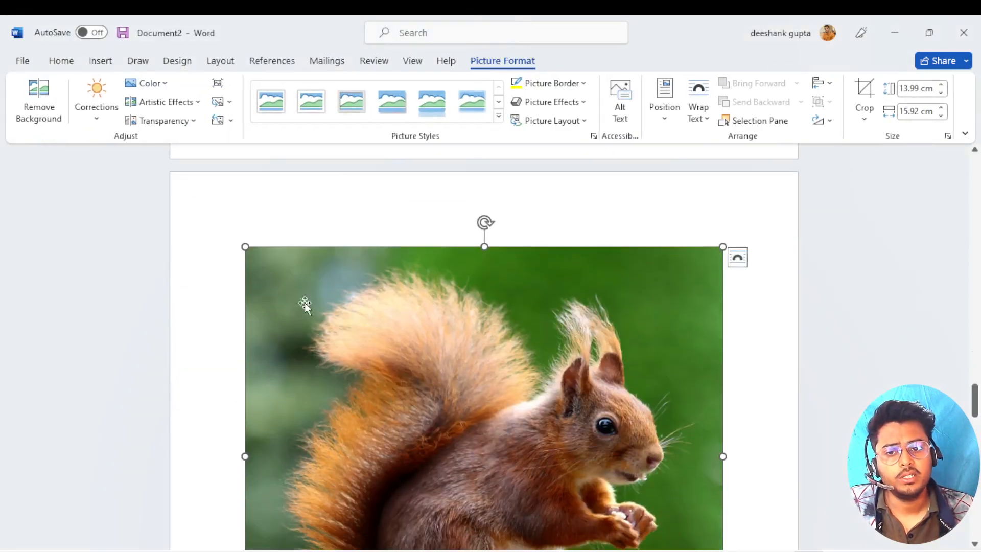
- Shrink the squirrel picture to about 6.6 cm high by 7.6 cm wide and the man's portrait to about 6.5 by 7.2 cm
left_click_drag(466, 439, 472, 446)
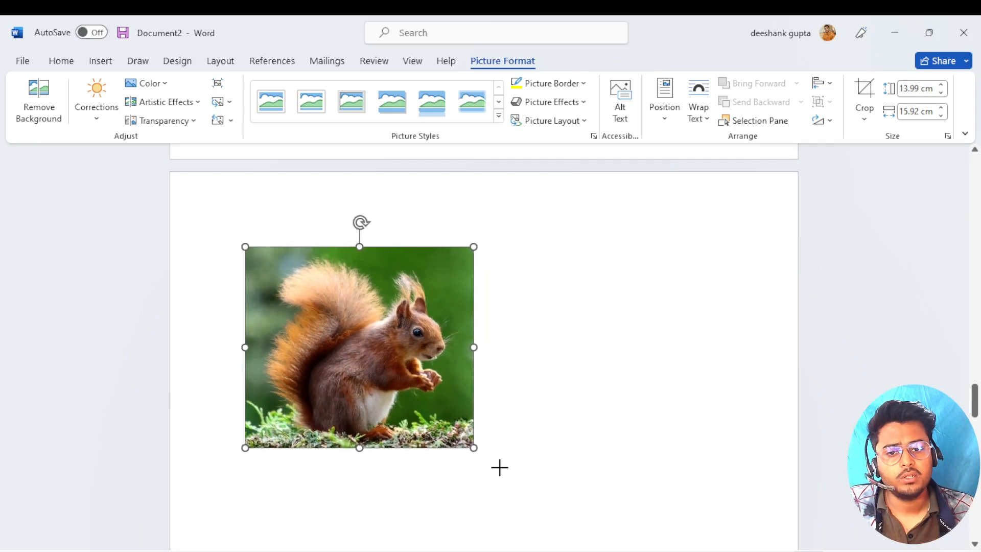
scroll(455, 410, "up", 5)
left_click(684, 392)
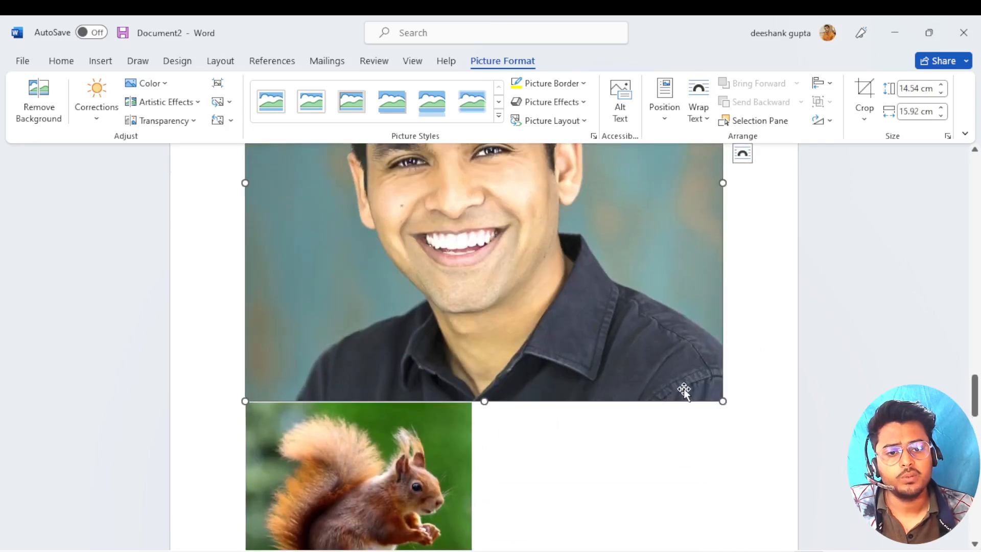
left_click_drag(722, 401, 439, 194)
scroll(493, 306, "up", 8)
scroll(494, 309, "down", 3)
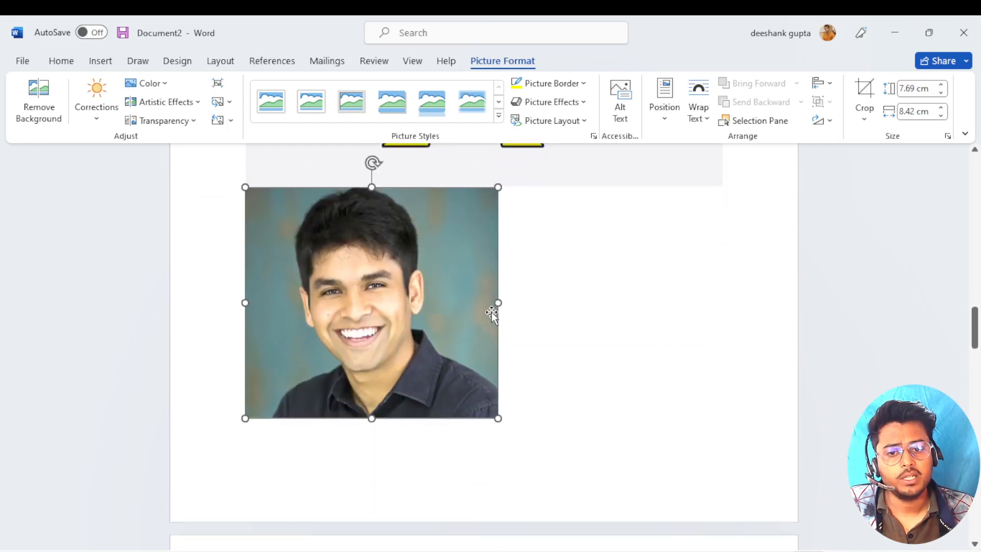
left_click_drag(500, 416, 456, 378)
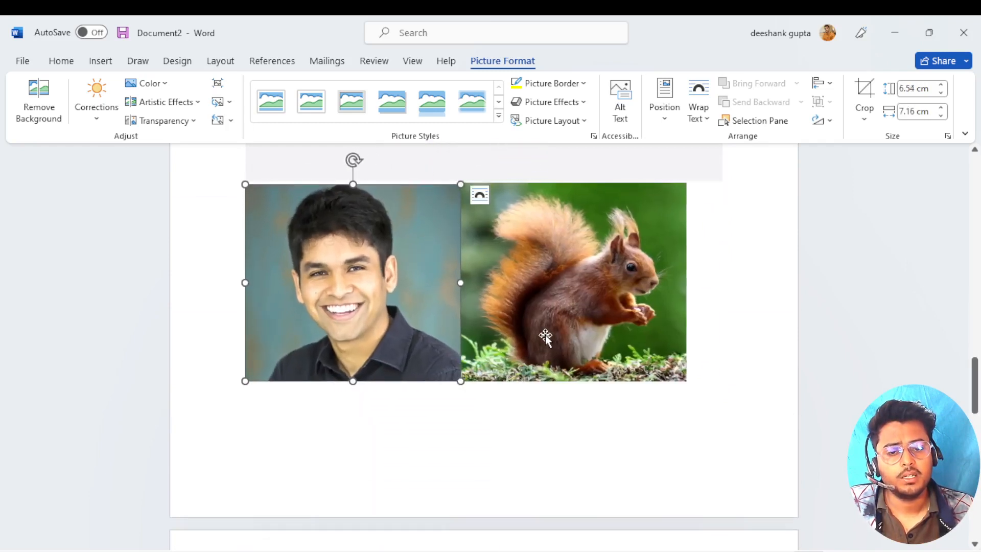
- Set the text wrapping of the man's portrait and the squirrel picture to Square
scroll(542, 340, "up", 4)
left_click(539, 434)
left_click(450, 406)
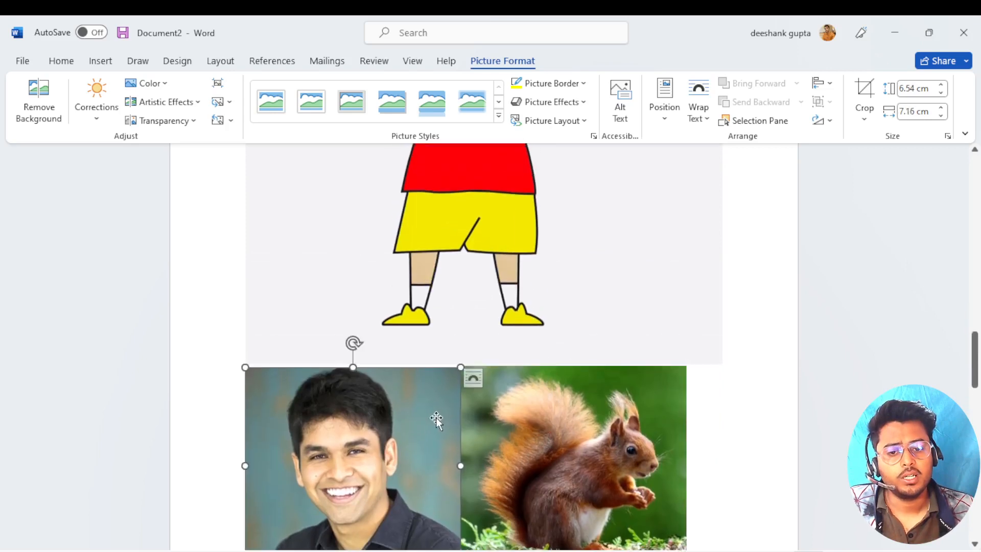
left_click(484, 381)
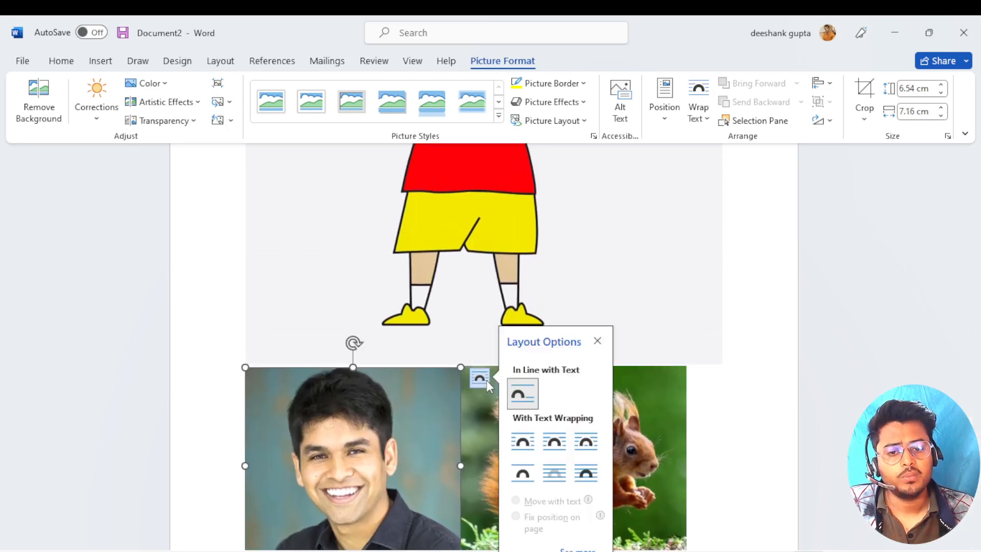
left_click(529, 446)
left_click(617, 429)
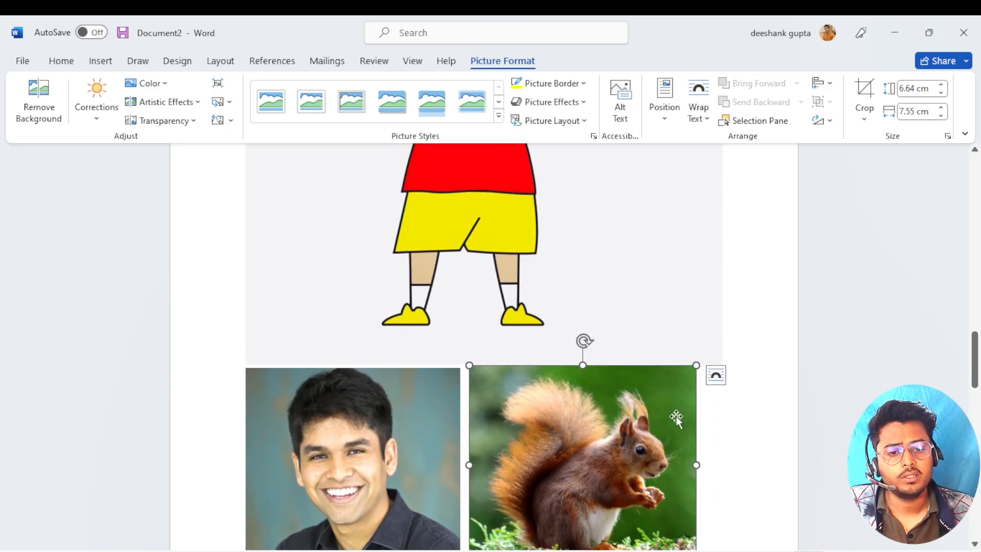
left_click(715, 375)
left_click(758, 441)
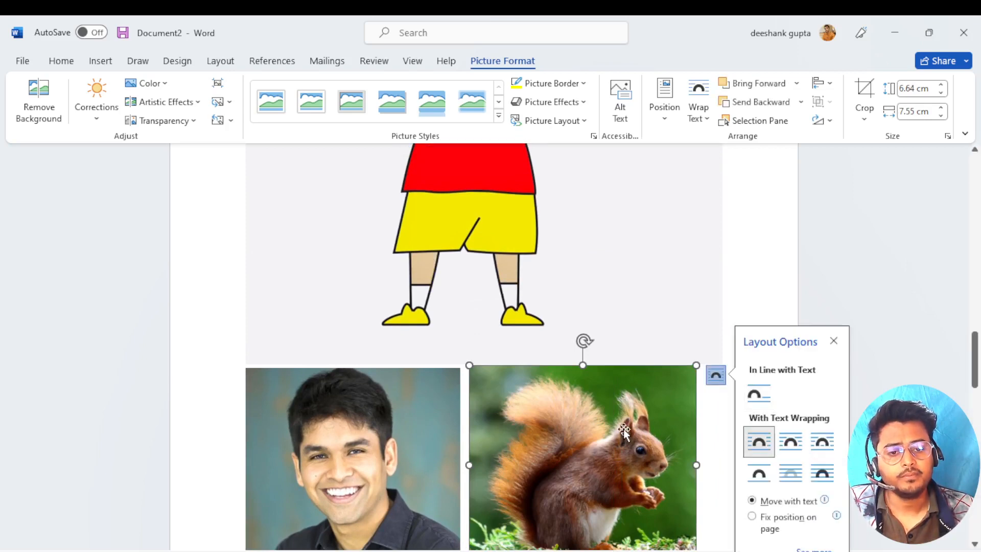
- Set the cartoon boy picture's text wrapping to Square and shrink it to about half its width and height
scroll(623, 431, "up", 5)
left_click(482, 388)
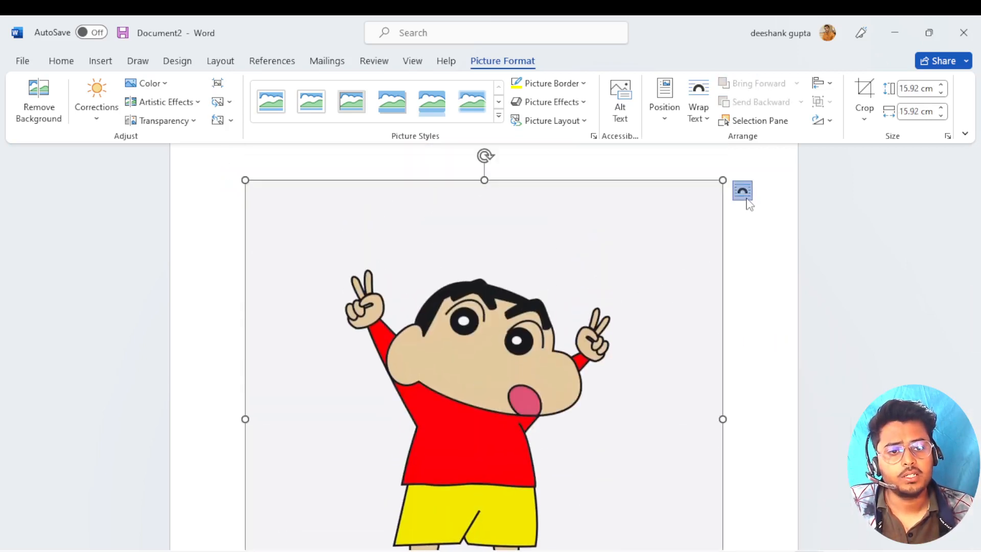
left_click(742, 190)
left_click(785, 293)
scroll(478, 369, "down", 3)
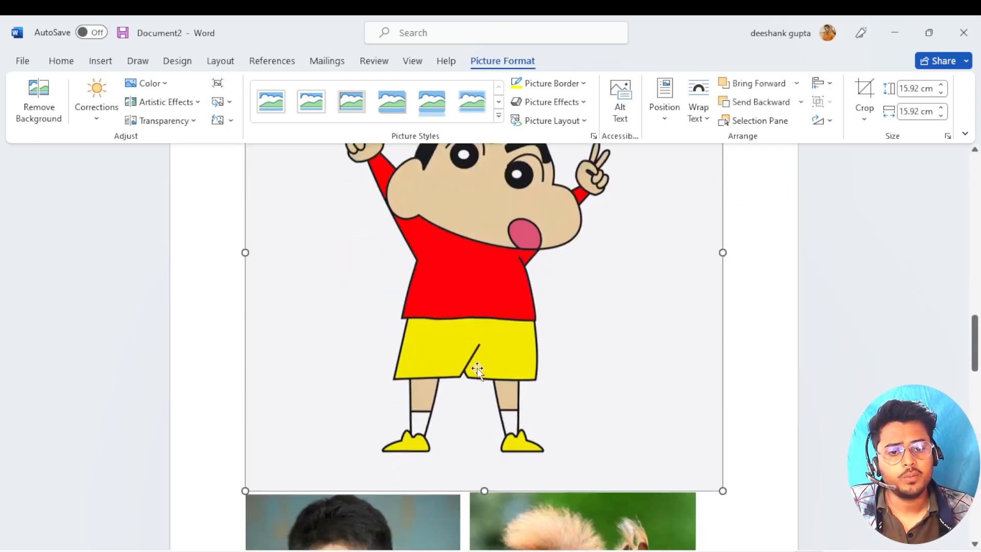
left_click_drag(722, 473, 484, 236)
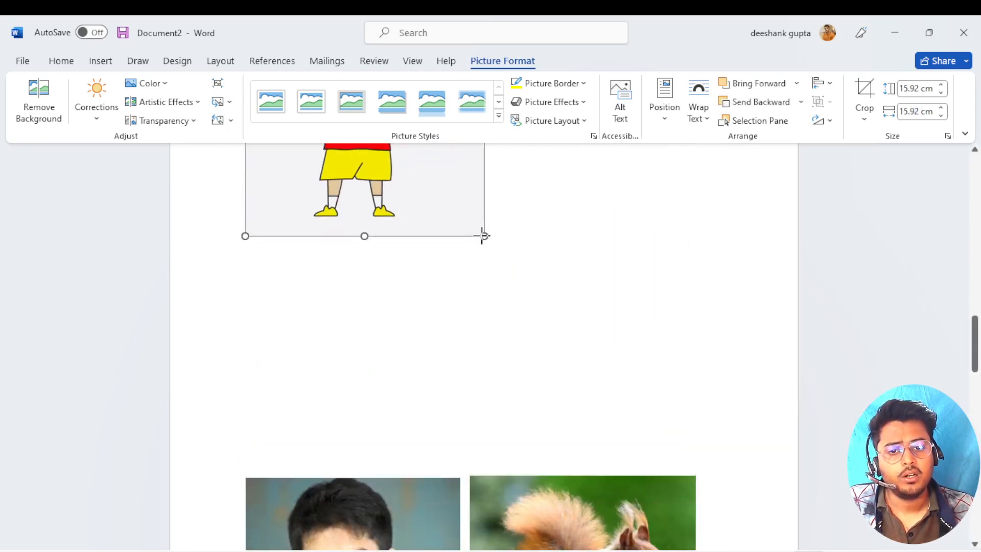
- Arrange the pictures in two rows, with the cartoon boy beside the monkey and the man and squirrel side by side below
scroll(495, 352, "up", 5)
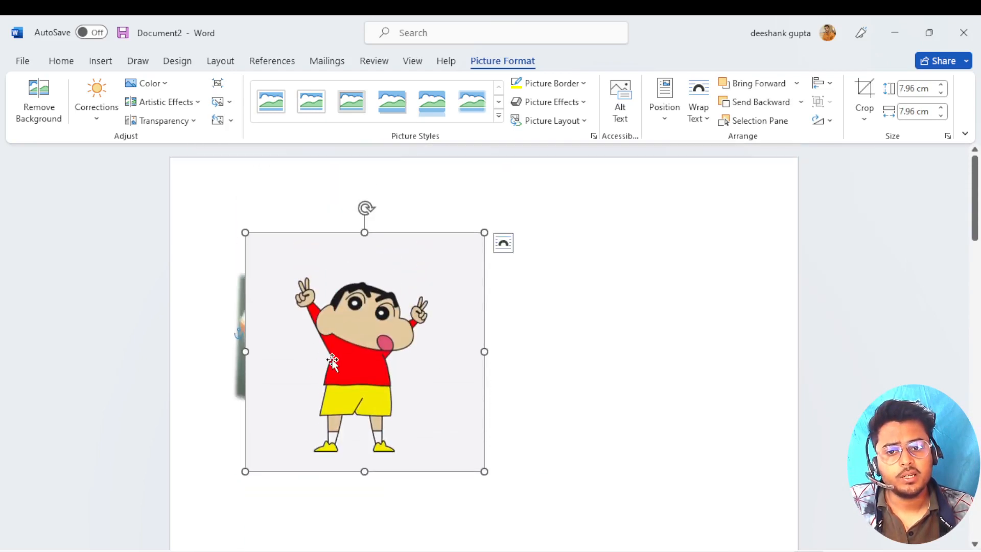
left_click_drag(332, 363, 620, 310)
scroll(598, 311, "down", 8)
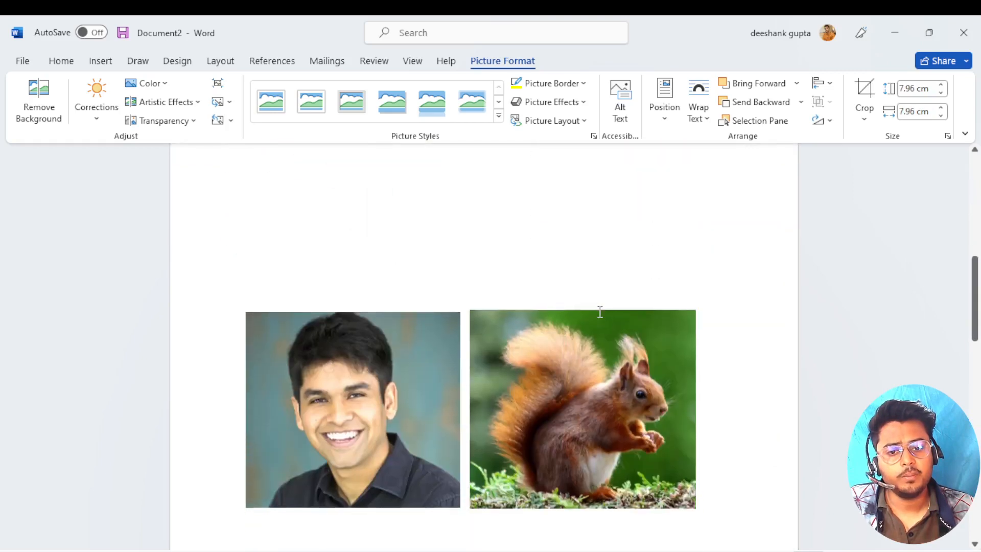
scroll(600, 312, "up", 1)
left_click_drag(358, 494, 382, 292)
left_click_drag(571, 476, 632, 313)
scroll(627, 313, "up", 5)
left_click_drag(615, 506, 627, 437)
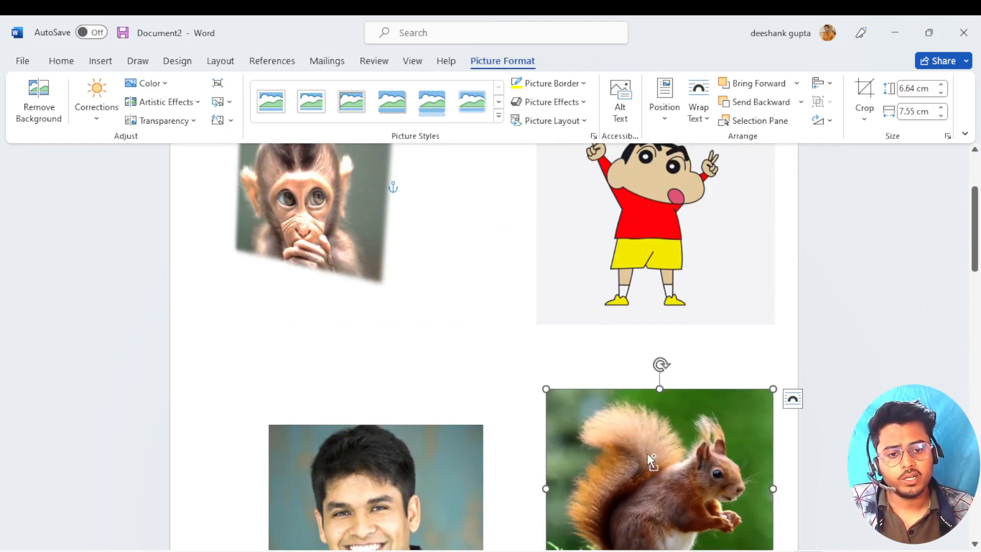
- Select the squirrel, man, monkey and cartoon boy pictures together and convert them to the Picture Caption List picture layout
left_click(371, 498, "ctrl")
left_click(310, 240, "ctrl")
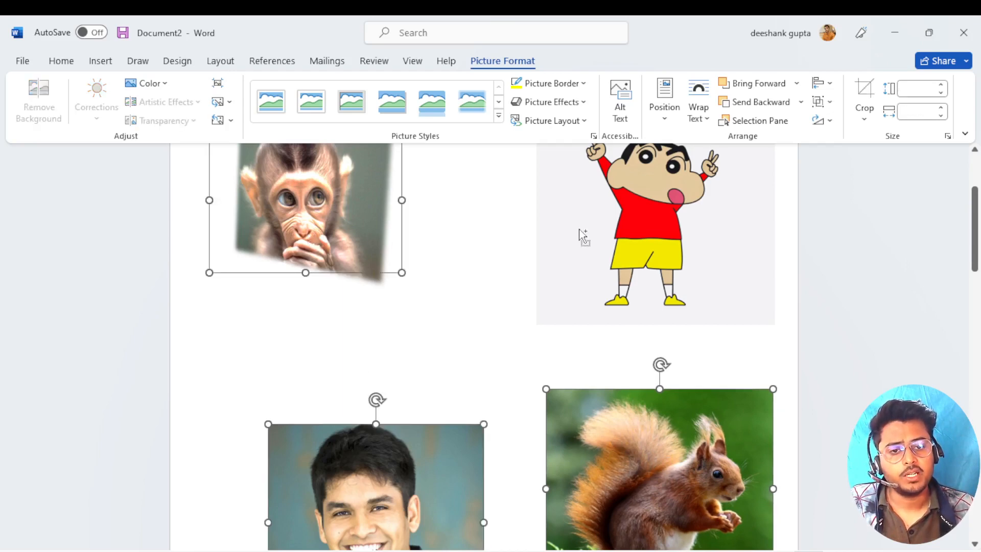
left_click(627, 217, "ctrl")
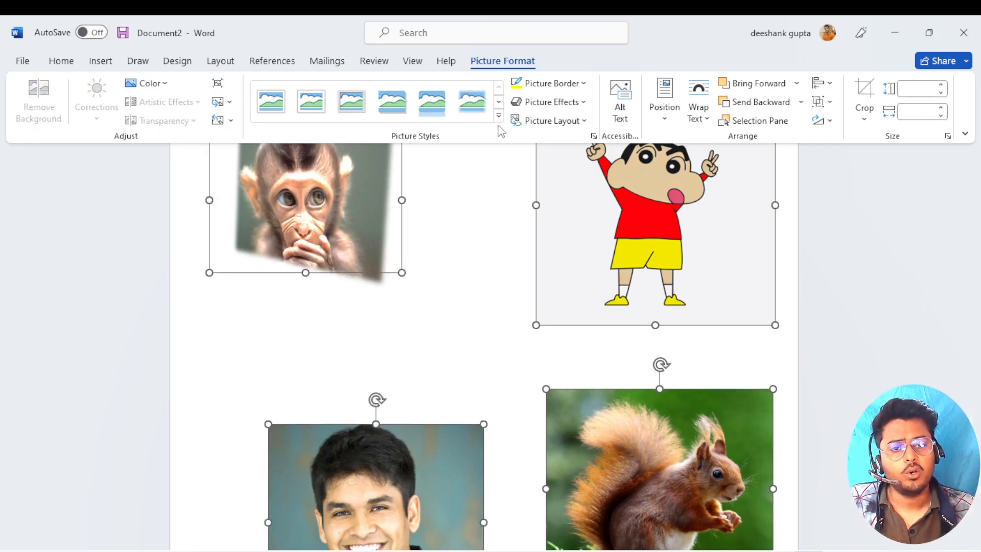
left_click(586, 125)
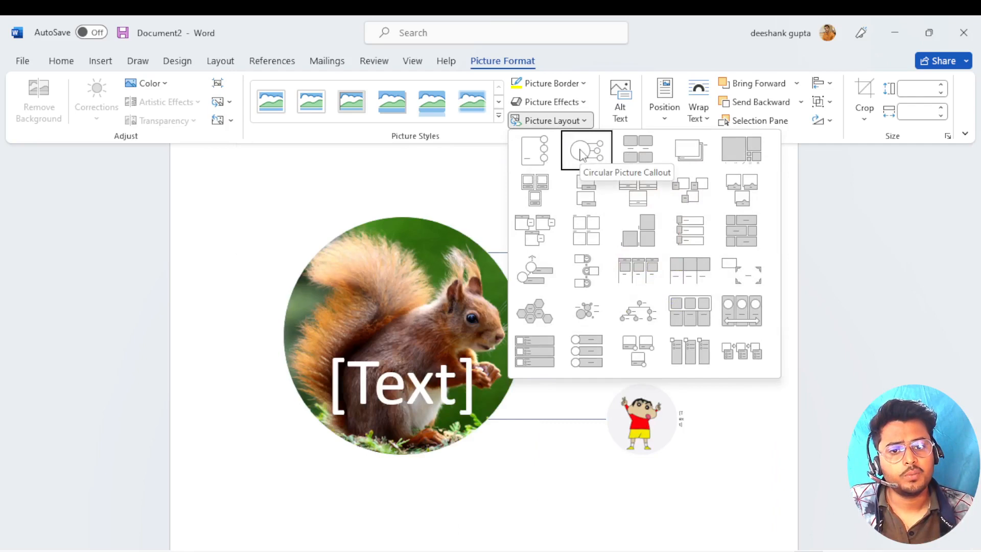
left_click(636, 153)
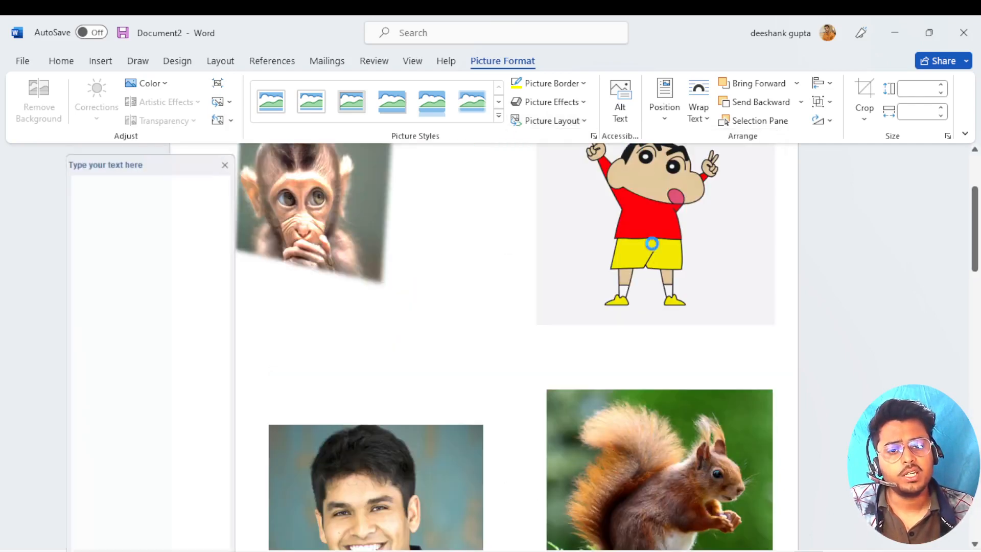
scroll(512, 328, "down", 1)
scroll(361, 280, "up", 1)
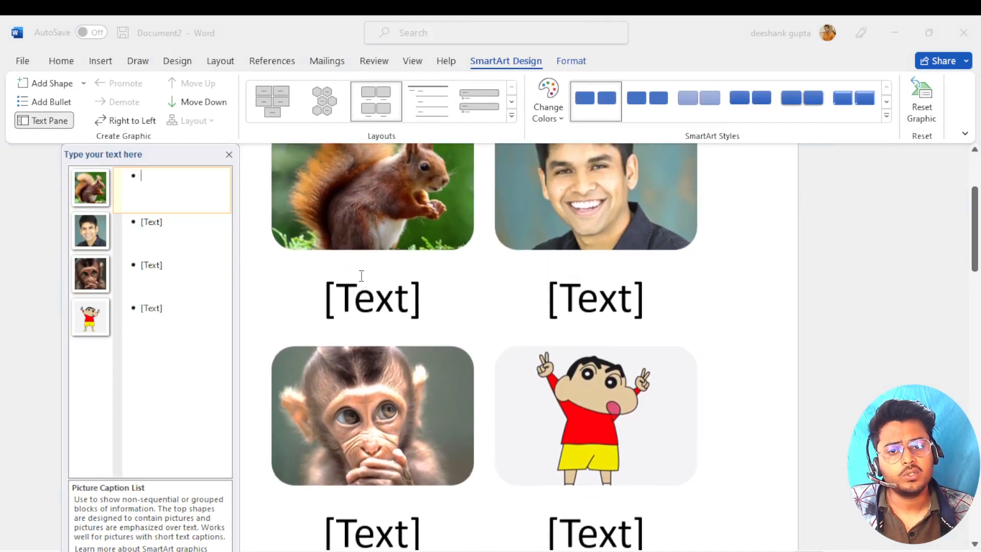
- Inspect the editable caption placeholders under the four pictures, ending in the cartoon boy's caption
left_click(377, 309)
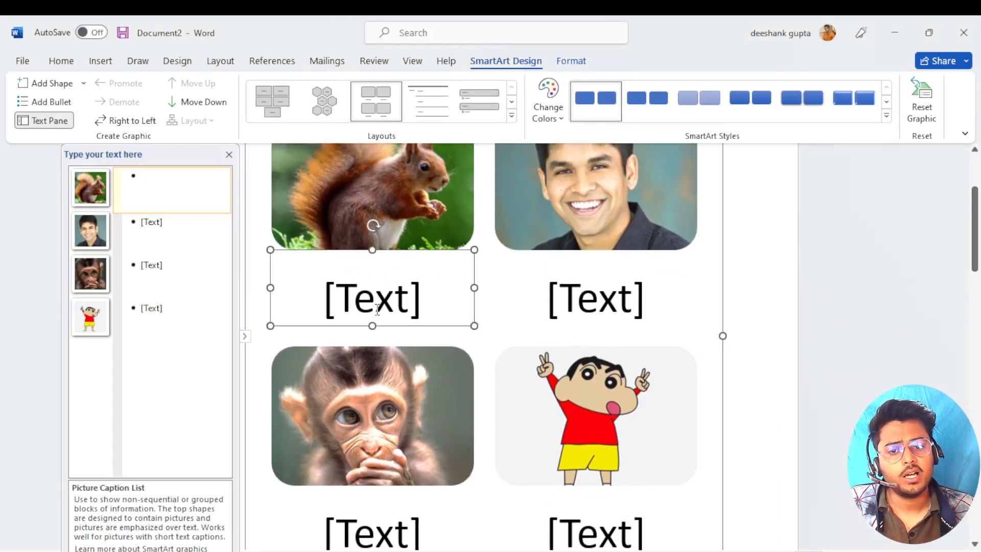
left_click(614, 311)
scroll(534, 416, "down", 3)
left_click(384, 429)
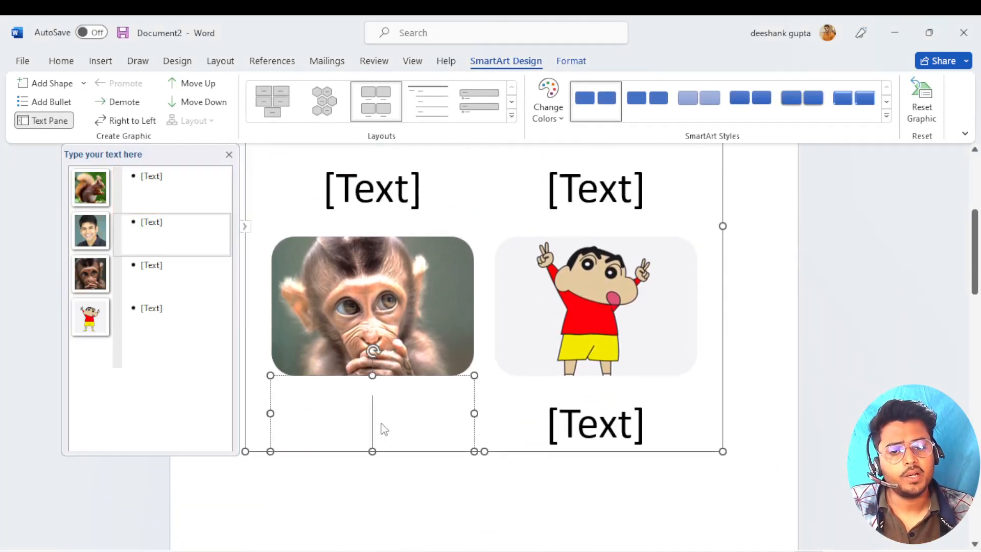
left_click(594, 424)
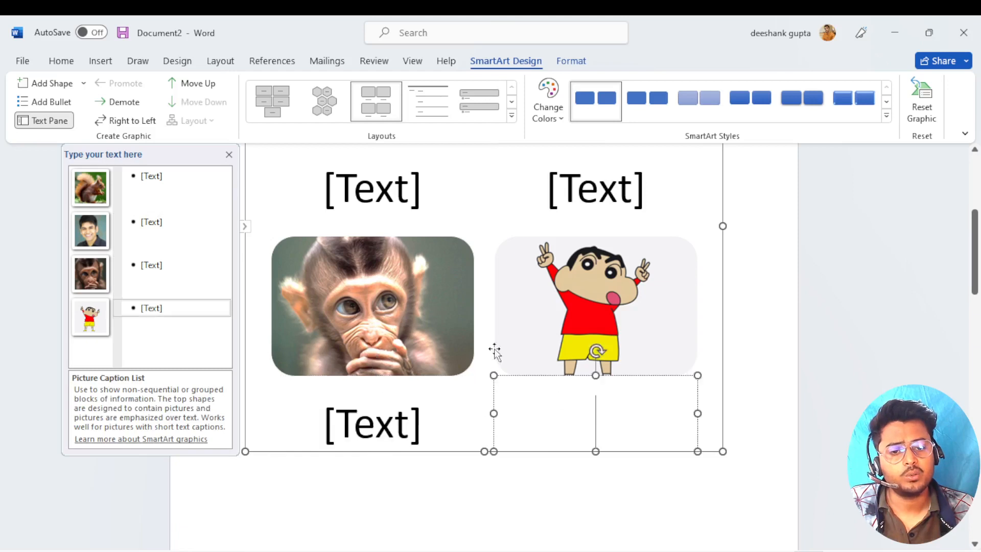
scroll(397, 300, "up", 2)
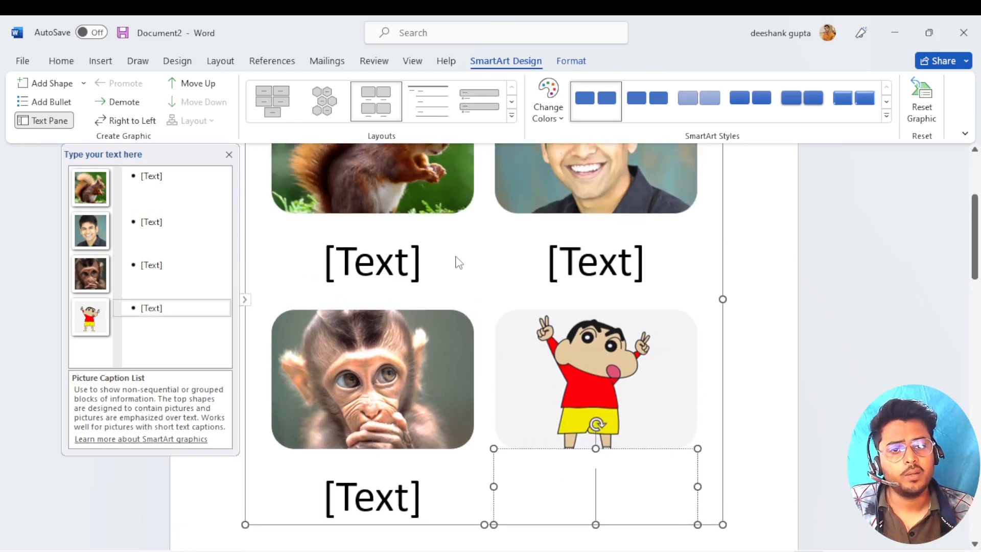
scroll(458, 262, "up", 1)
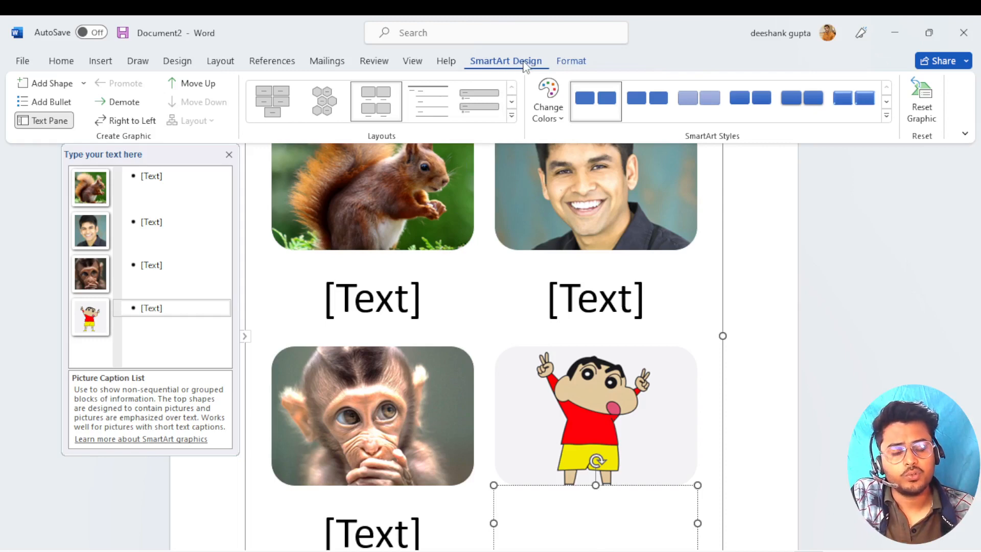
- Change the SmartArt graphic's layout to Picture Strips and review all four picture rows
left_click(511, 116)
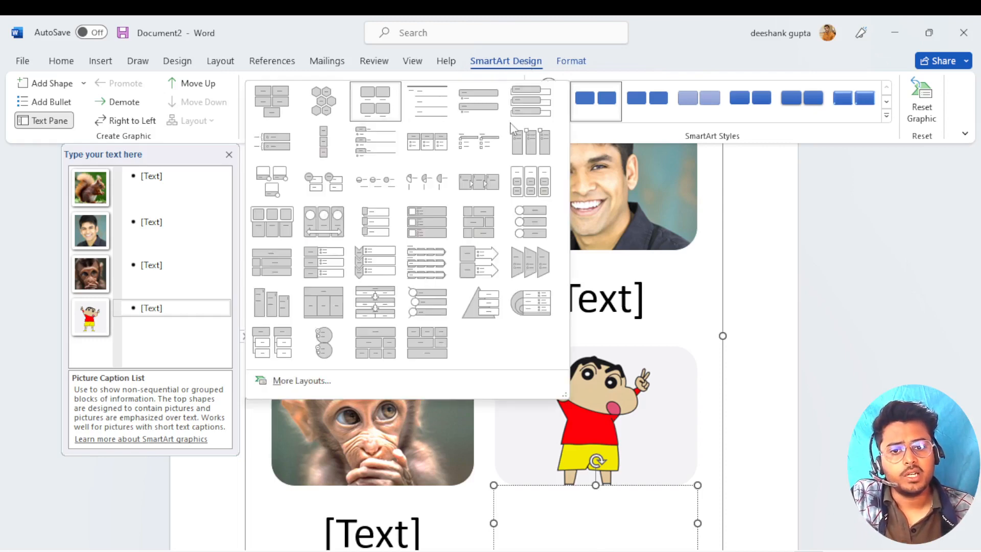
left_click(391, 220)
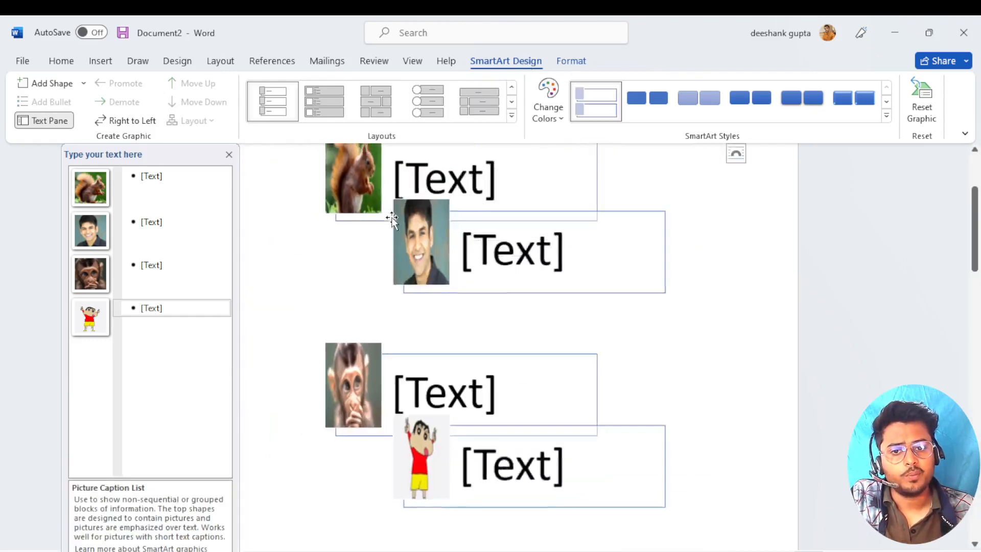
scroll(421, 294, "up", 3)
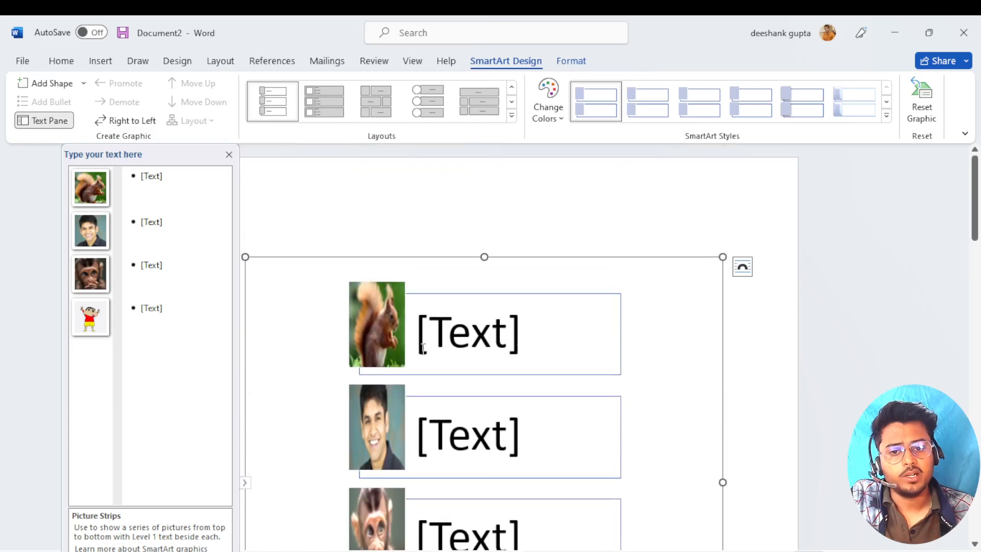
scroll(451, 451, "down", 6)
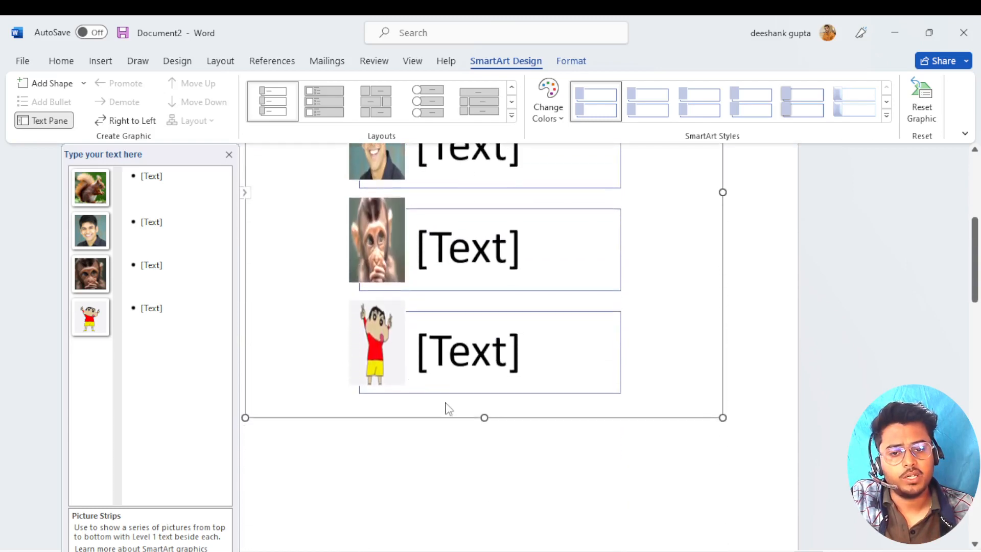
- Switch the SmartArt graphic to the Trapezoid List layout
left_click(511, 116)
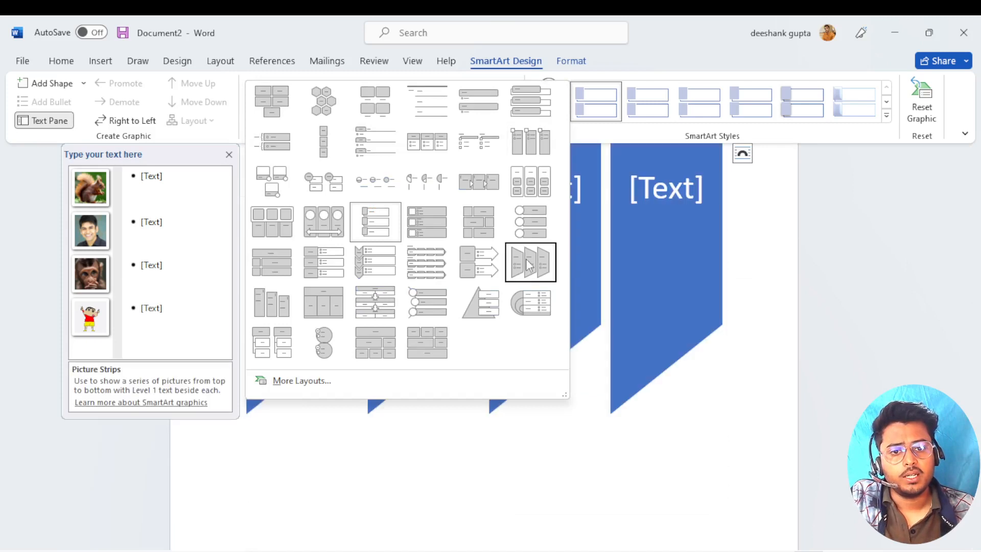
left_click(528, 267)
scroll(522, 295, "up", 3)
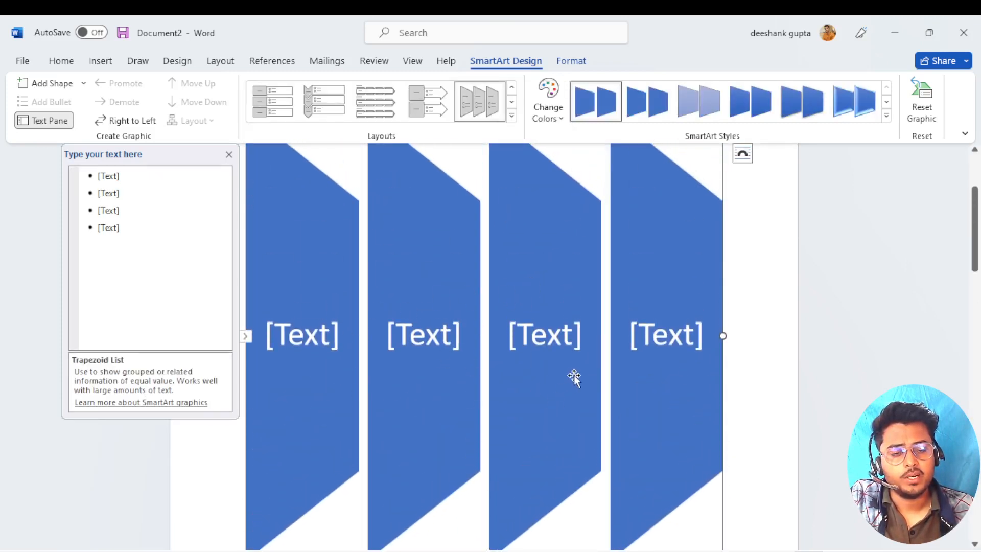
scroll(568, 377, "up", 3)
scroll(562, 358, "down", 2)
- Preview other SmartArt layouts such as Picture Accent List, and undo the layout changes back to Picture Caption List
left_click(511, 115)
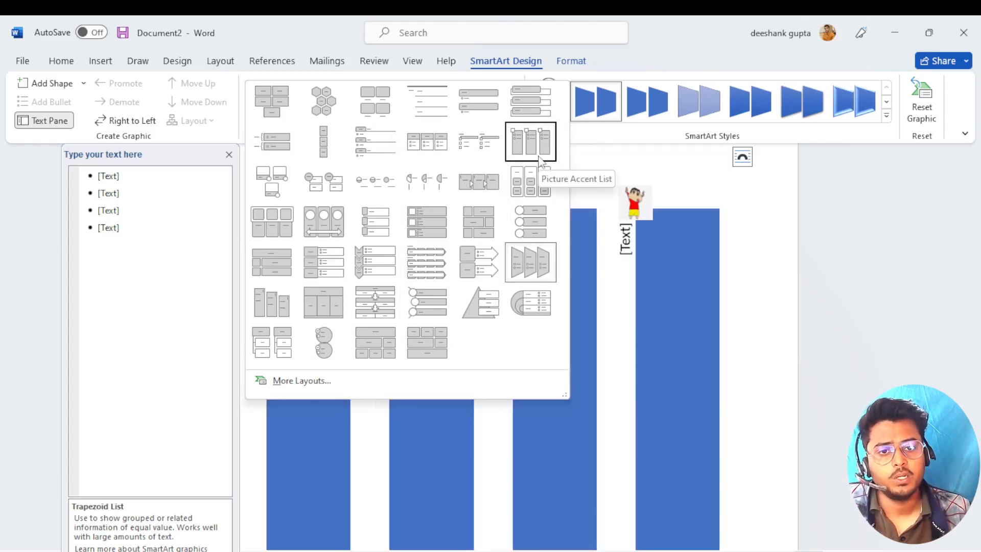
left_click(789, 289)
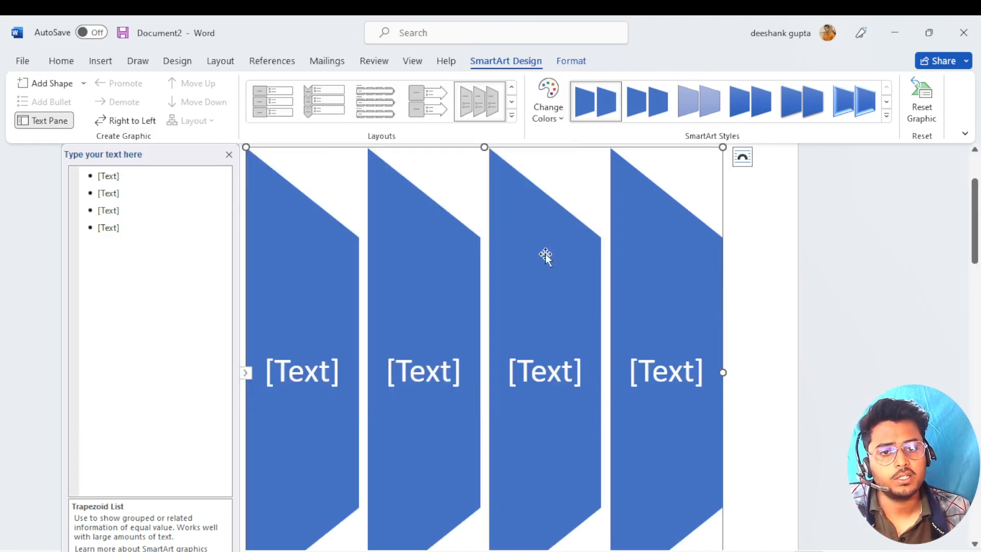
left_click(516, 124)
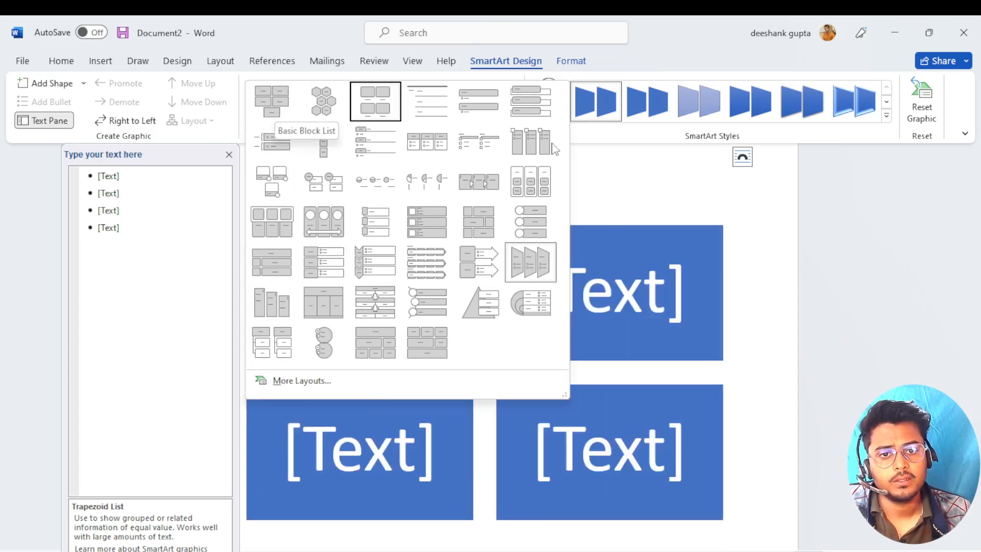
left_click(823, 276)
key("ctrl+z")
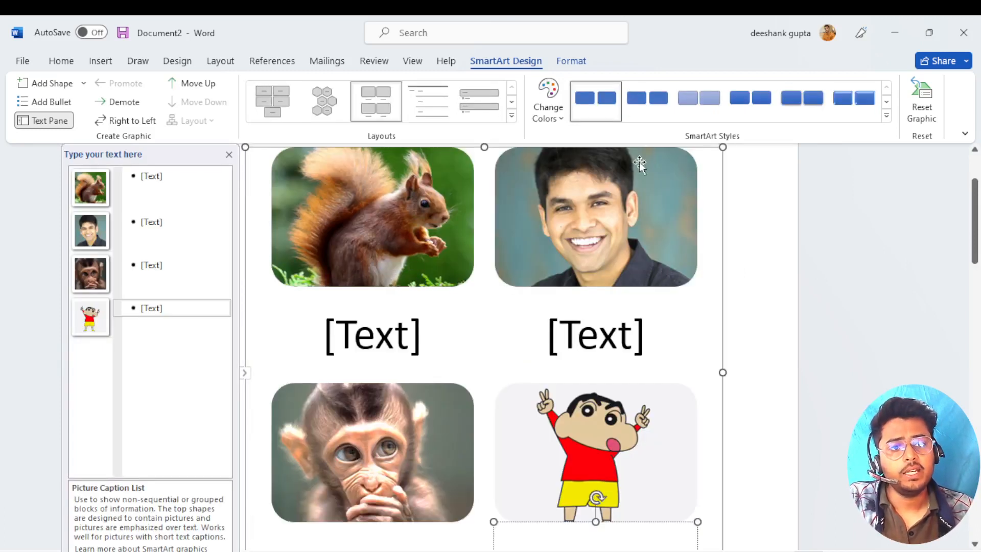
- Preview the SmartArt styles and apply the 3-D style that tilts the pictures as thick, bevelled tiles
left_click(887, 115)
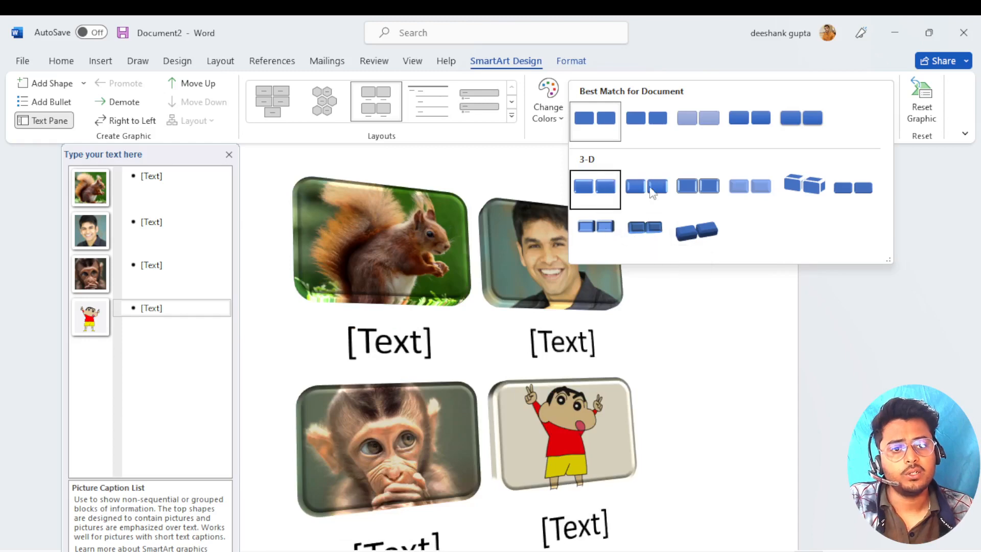
key("Escape")
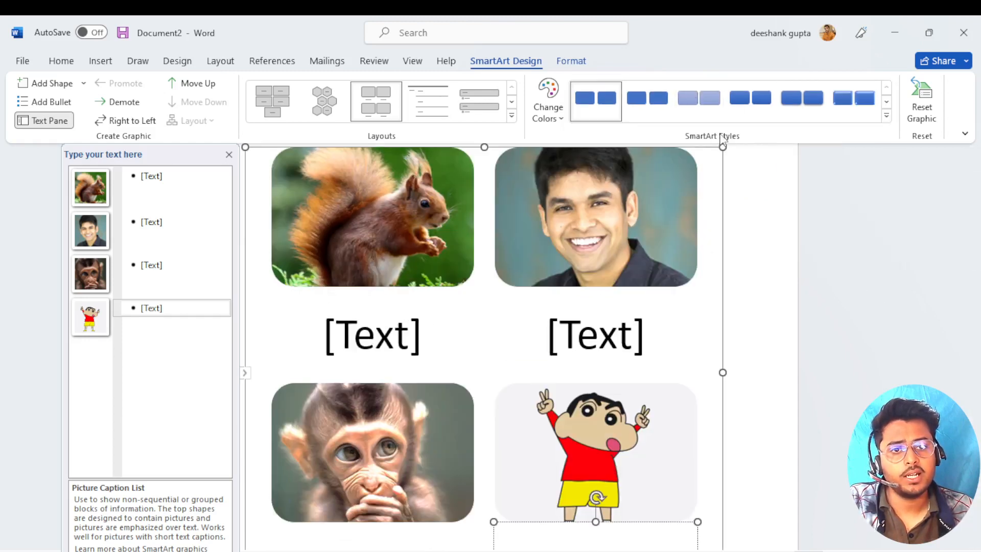
left_click(886, 116)
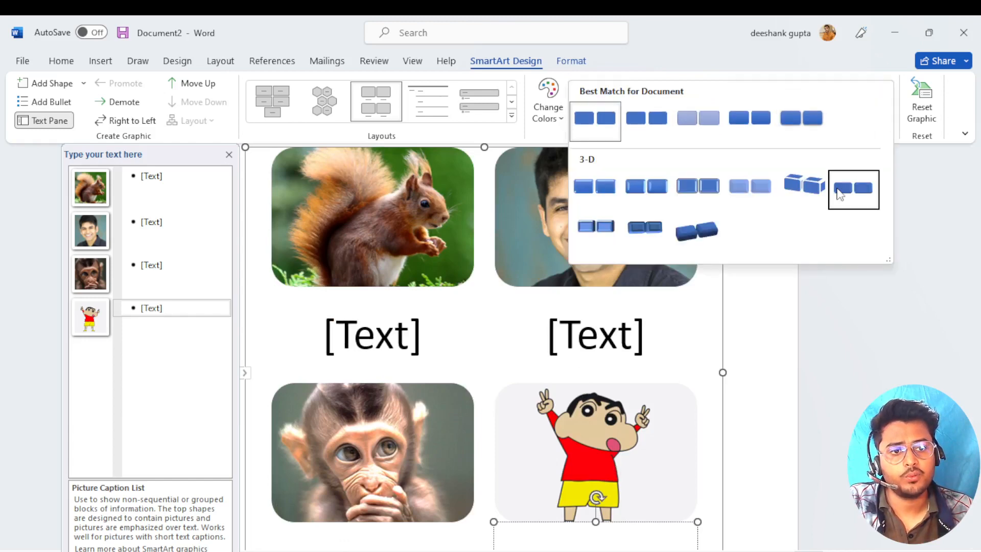
key("Escape")
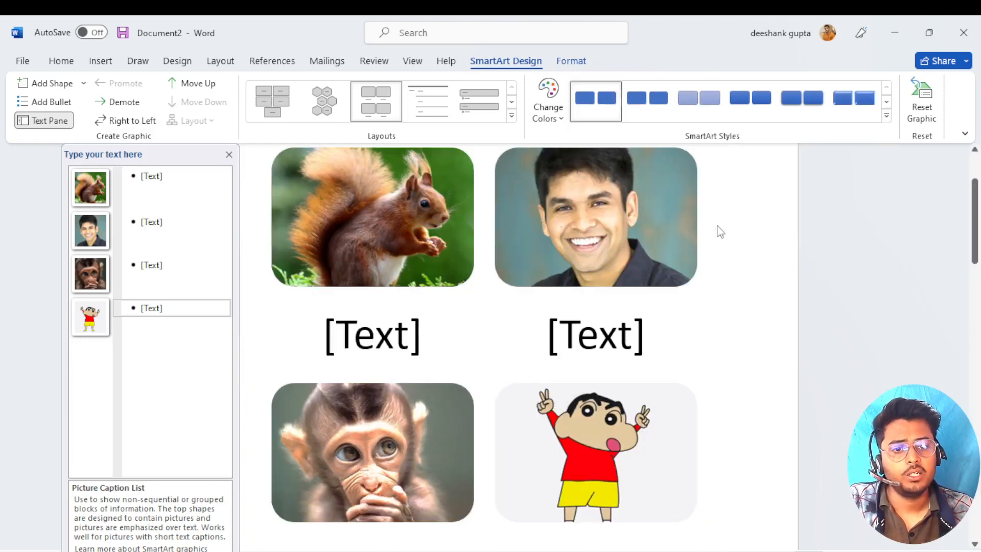
scroll(812, 352, "down", 3)
scroll(813, 353, "up", 2)
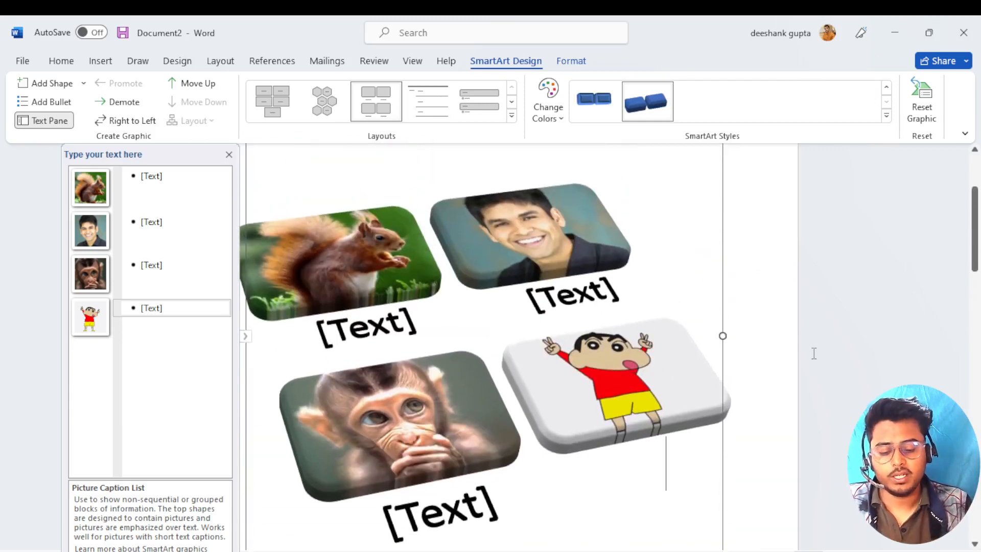
- Caption the cartoon boy "sinchan", the monkey "monkey", the squirrel "gilhari" and the smiling man "man"
type("sinchan")
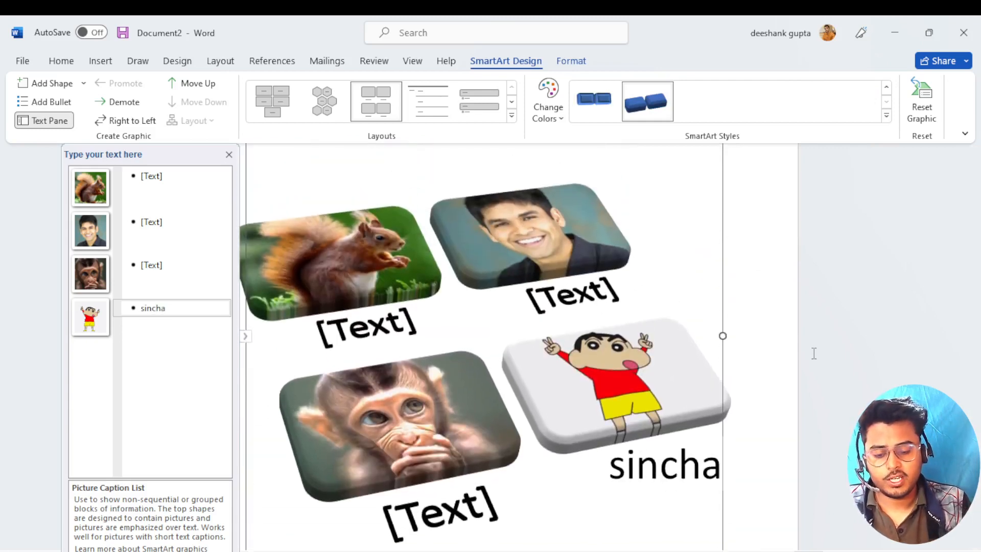
left_click(473, 505)
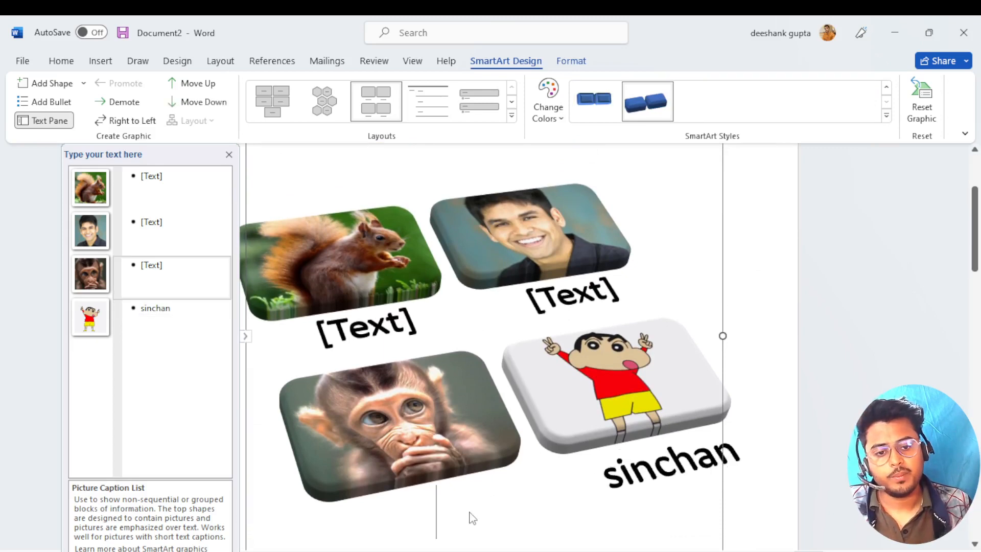
type("monkey")
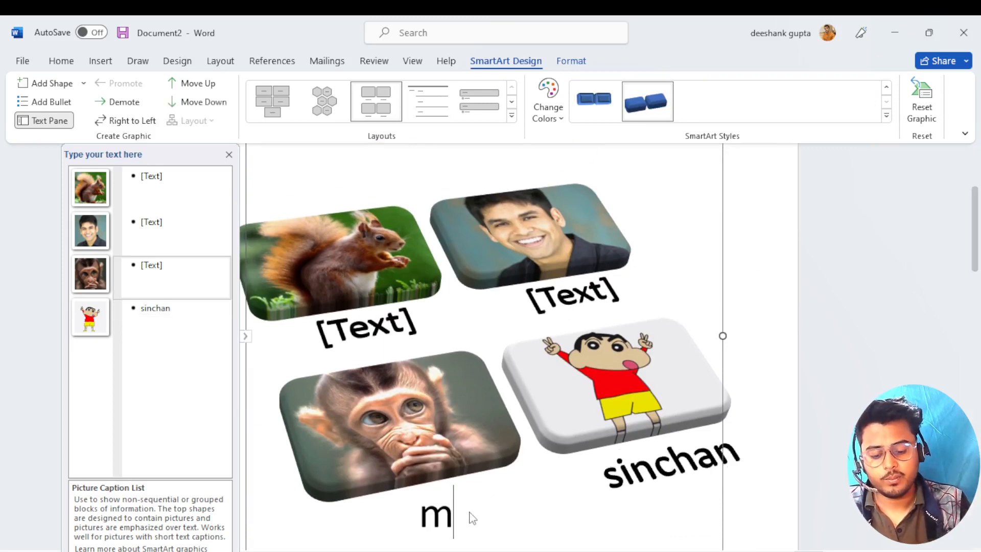
left_click(371, 314)
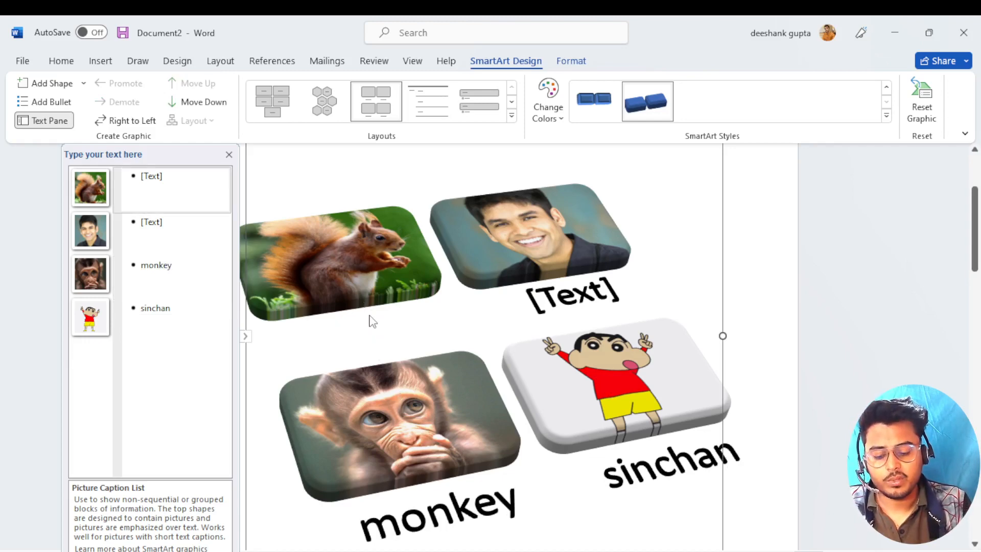
type("gilhari")
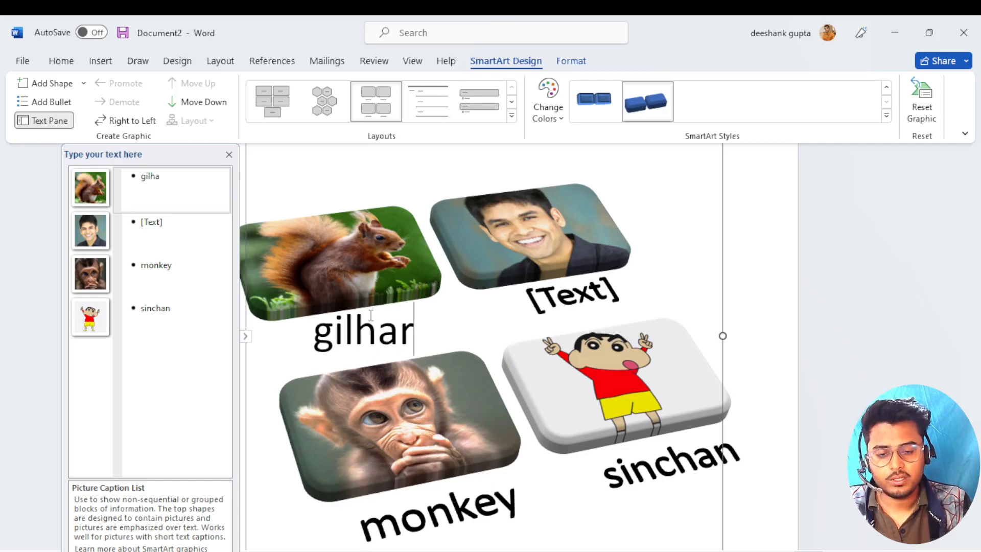
left_click(571, 300)
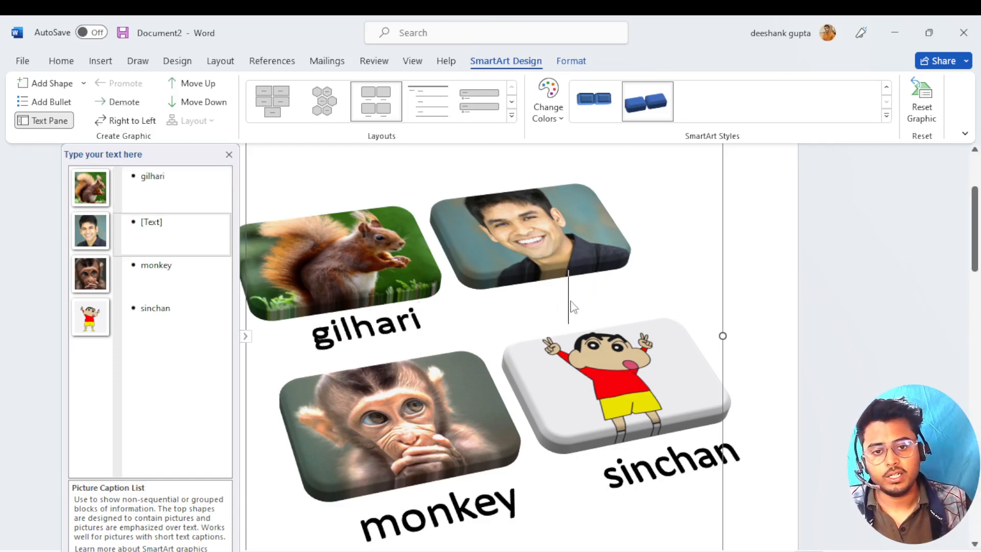
type("man")
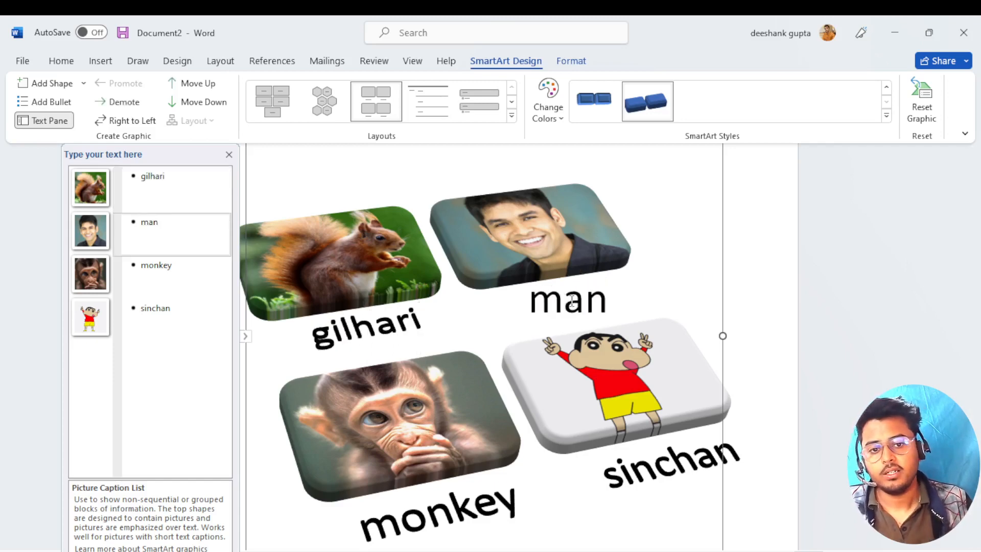
- Recolour the SmartArt graphic with the first Colorful colour set and apply the 3-D style with upright, glossy bevelled tiles
left_click(582, 482)
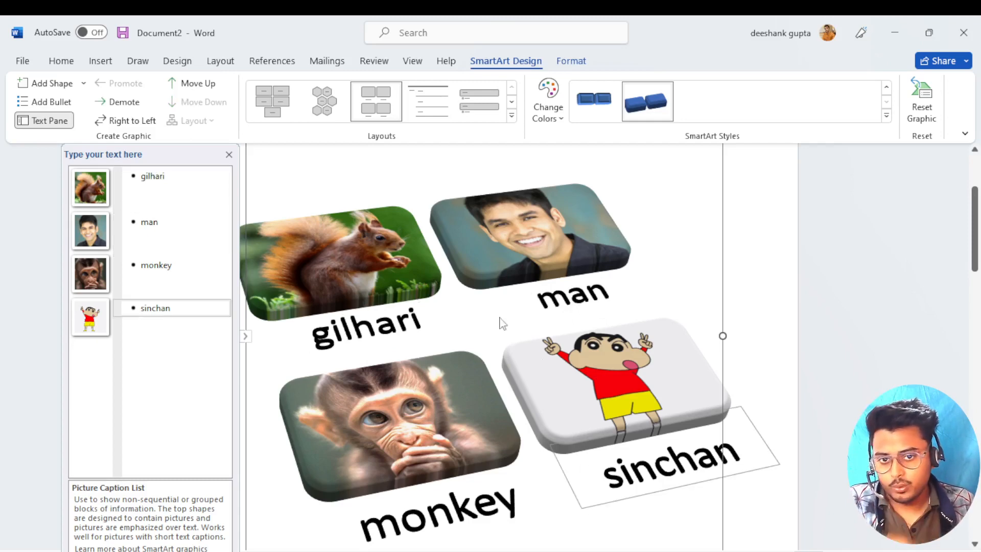
left_click(229, 154)
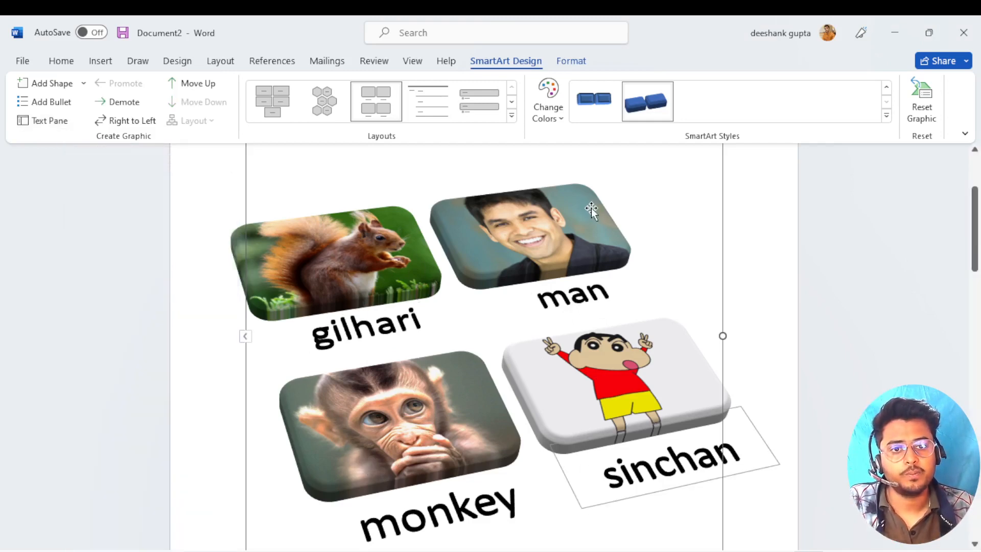
left_click(549, 114)
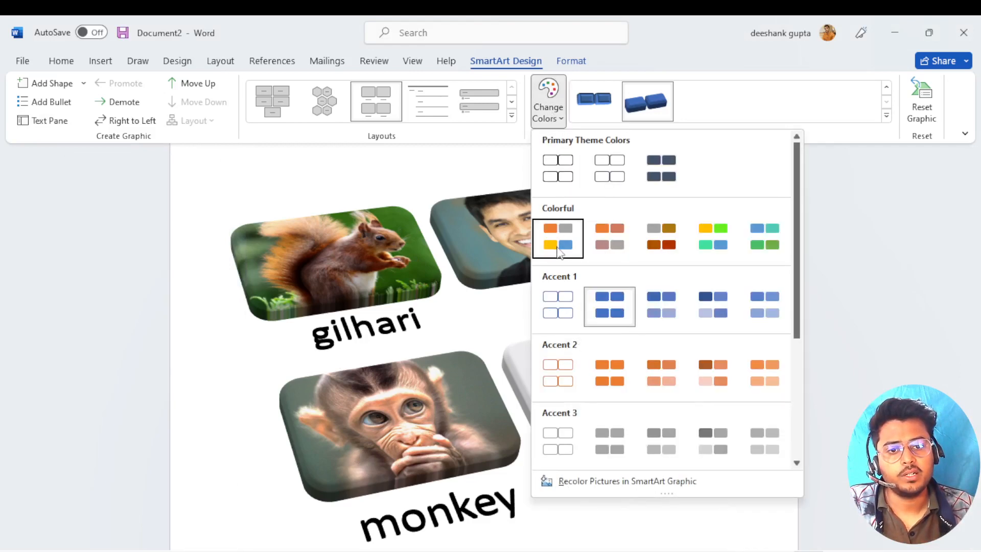
left_click(558, 249)
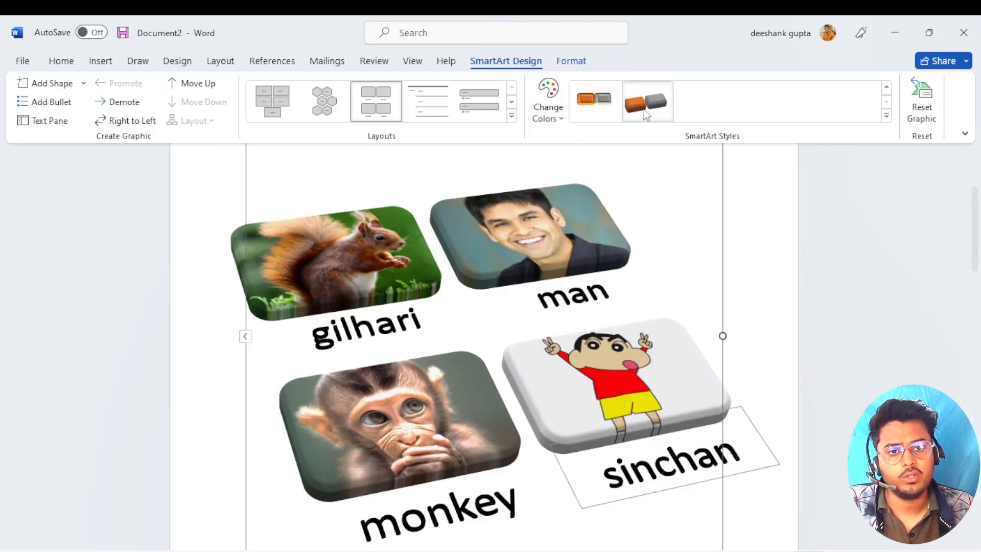
left_click(608, 104)
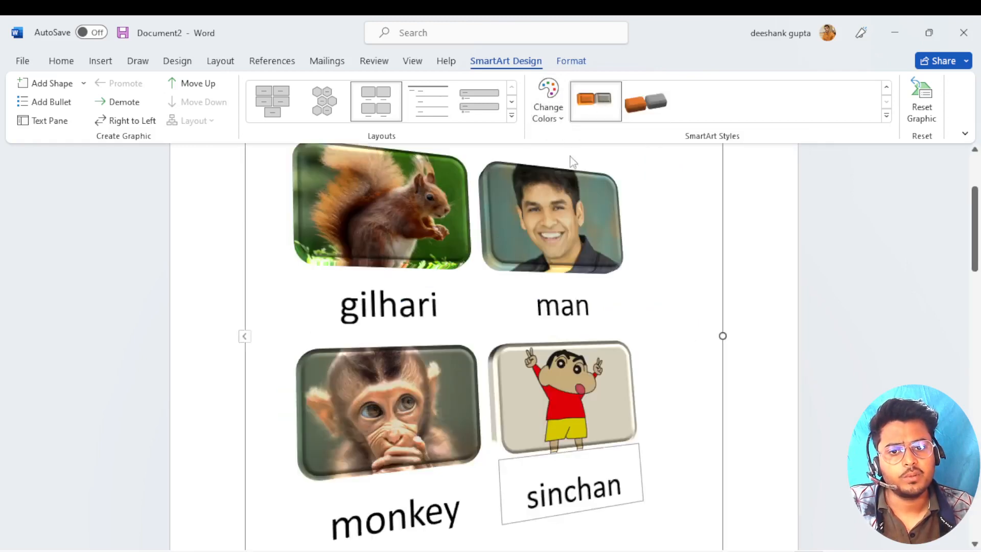
- Try a text-only list layout with wide coloured bars, view its colour sets, and undo the layout change
left_click(549, 110)
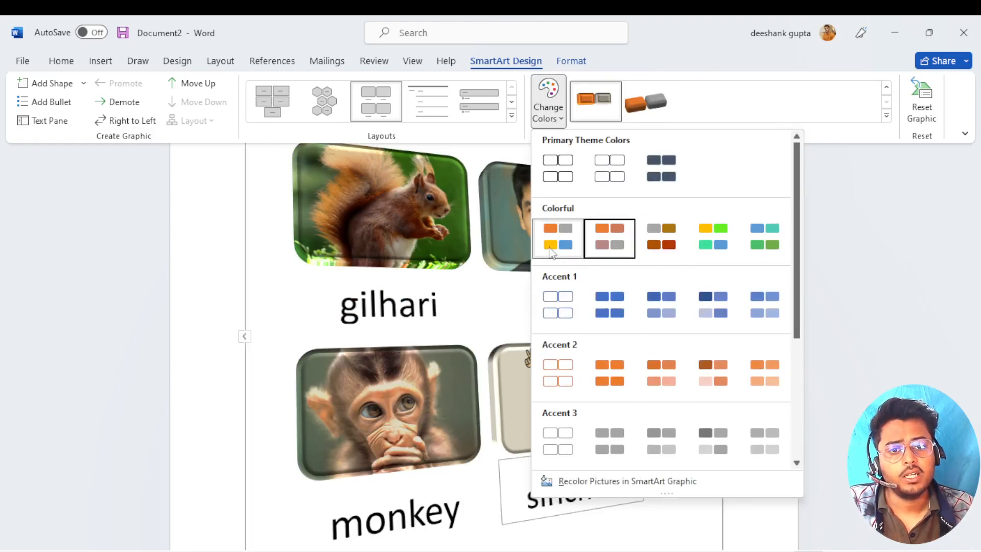
left_click(512, 116)
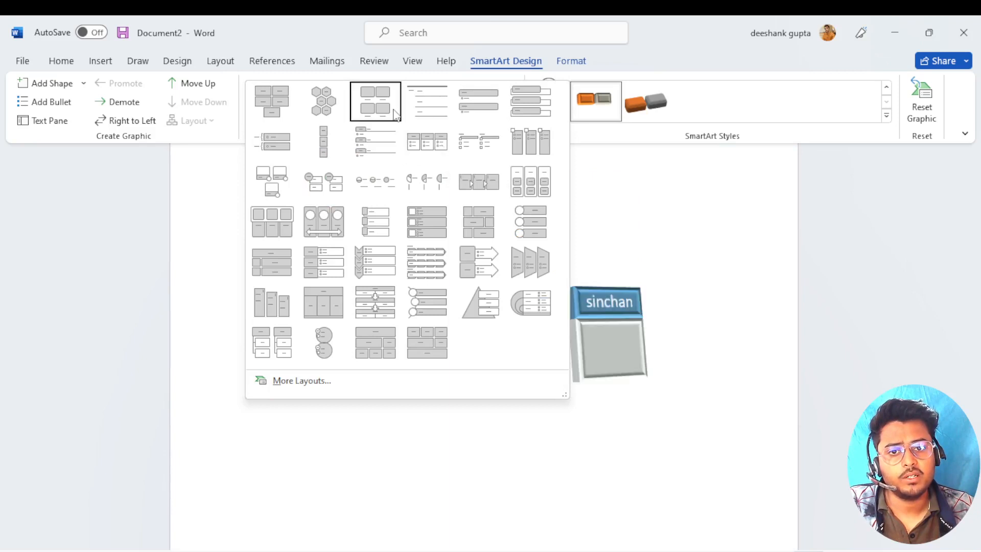
left_click(529, 108)
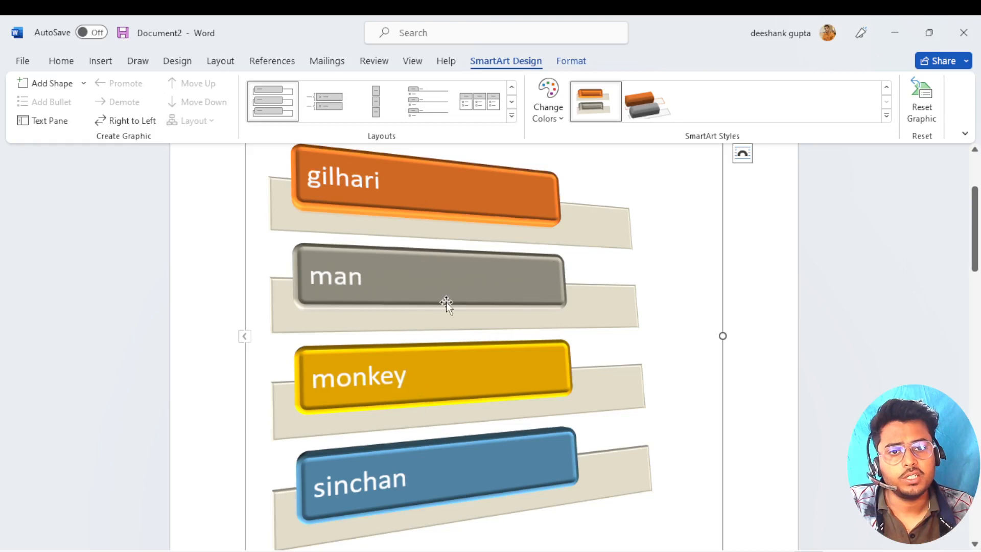
left_click(548, 109)
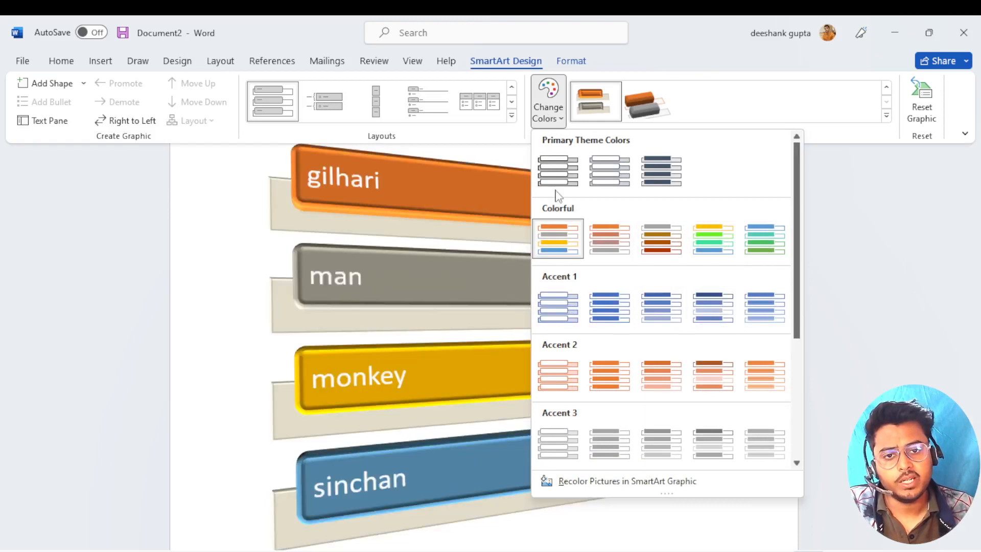
left_click(112, 273)
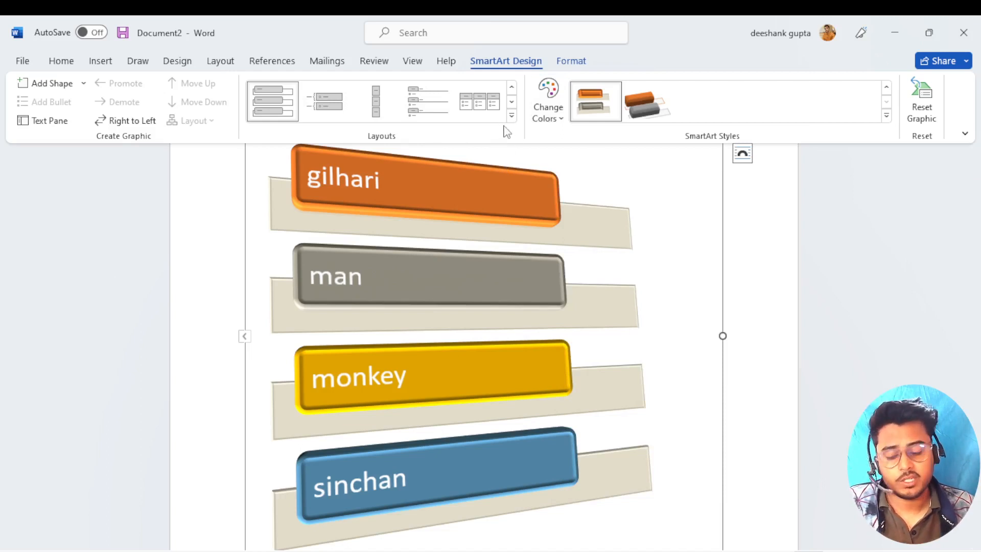
key("ctrl+z")
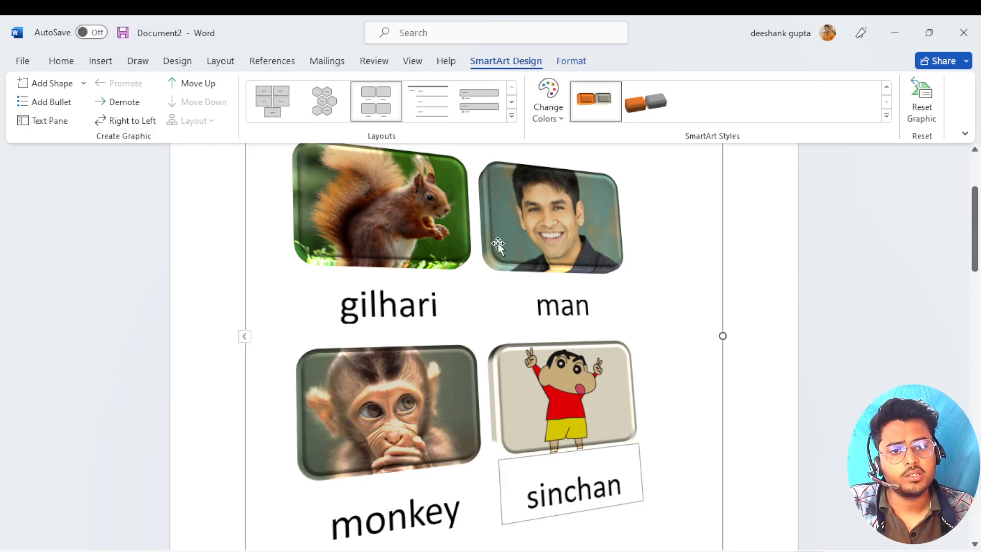
- Select the squirrel picture and toggle the SmartArt graphic's direction between right-to-left and left-to-right
scroll(516, 313, "down", 1)
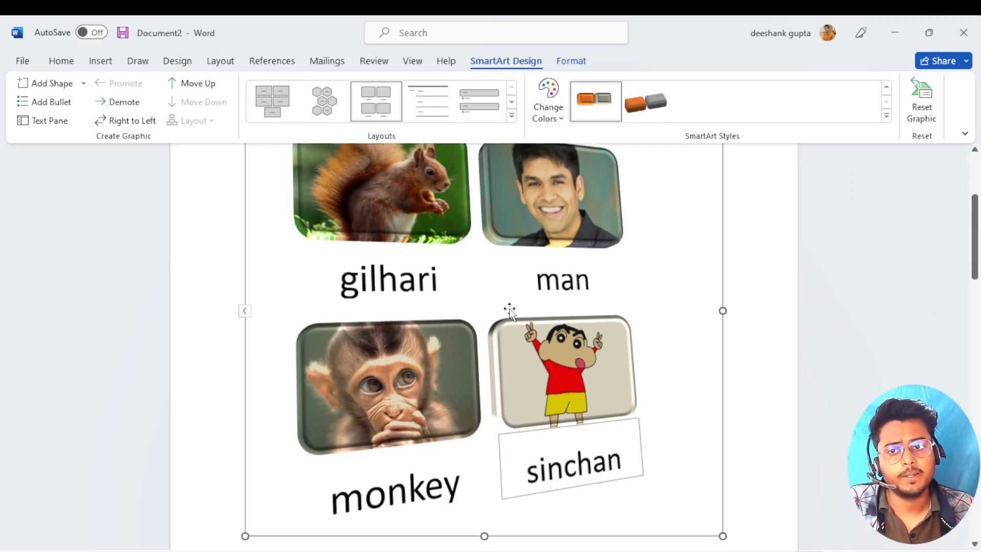
scroll(516, 313, "up", 1)
left_click(379, 229)
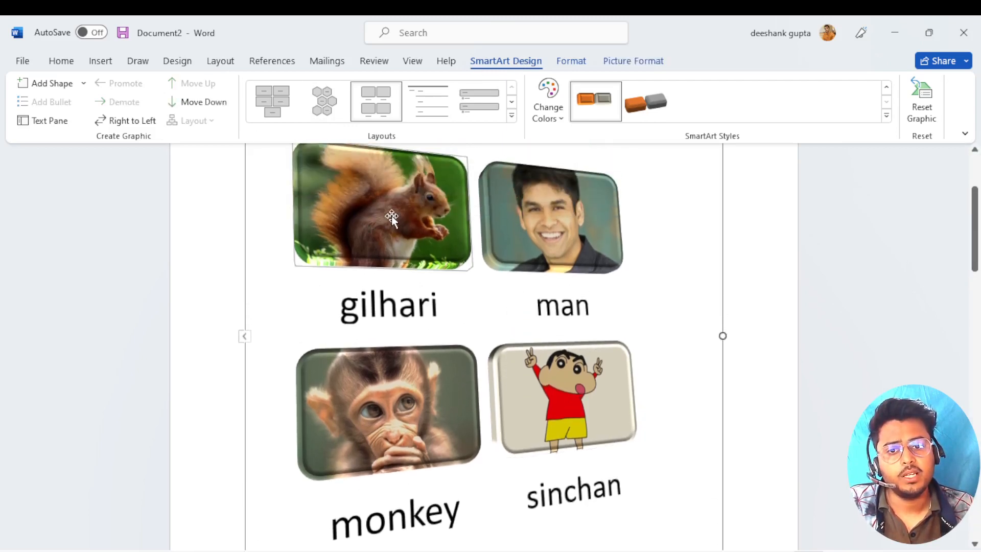
scroll(389, 215, "up", 2)
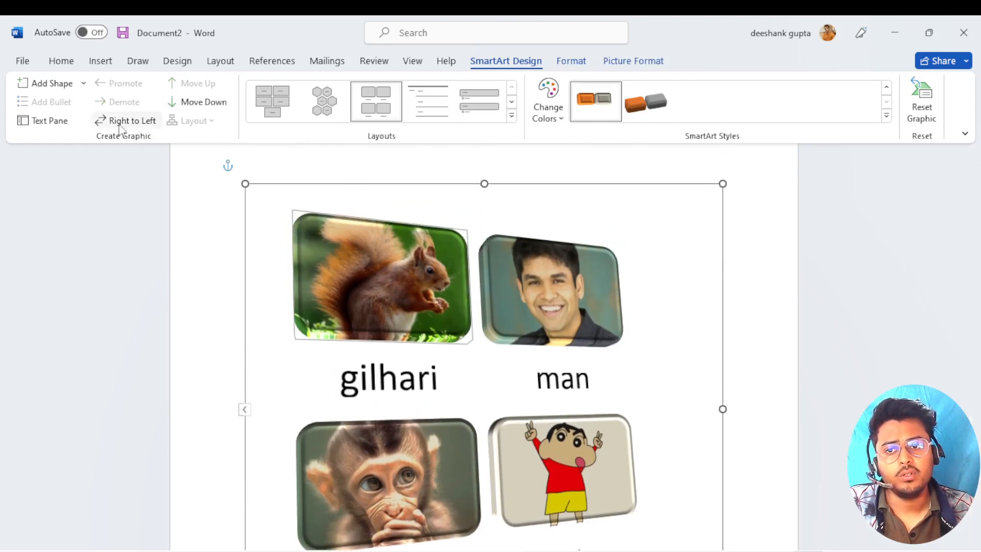
left_click(134, 127)
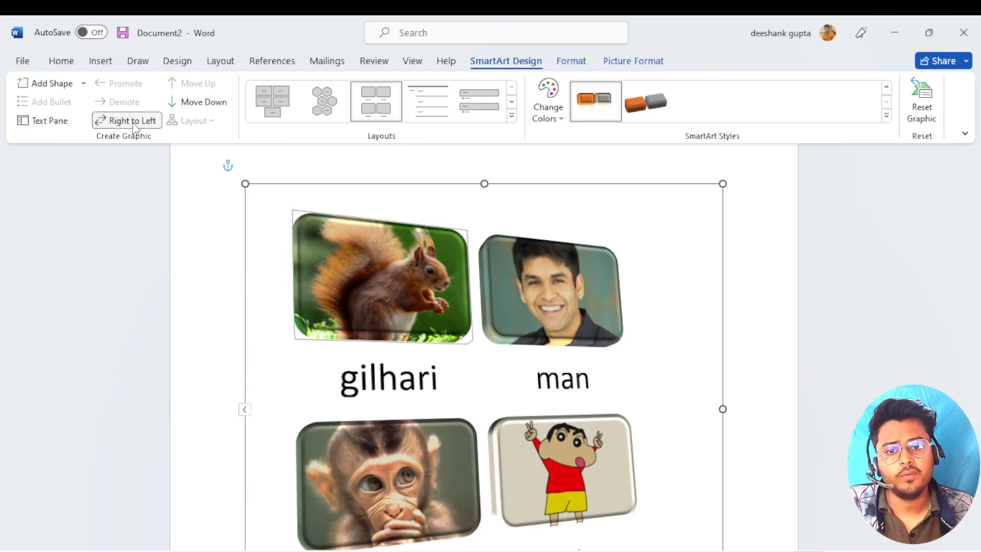
left_click(133, 127)
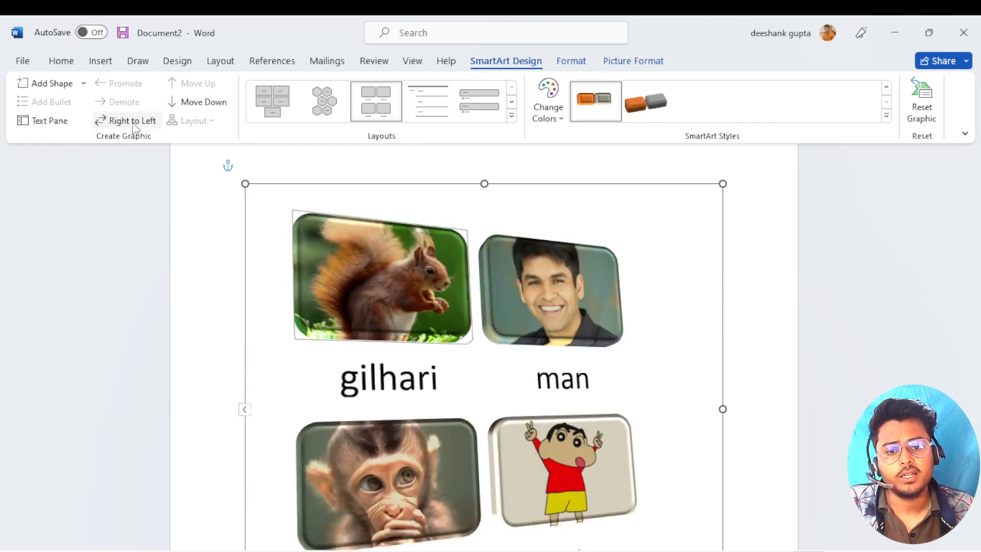
left_click(134, 127)
left_click(134, 127)
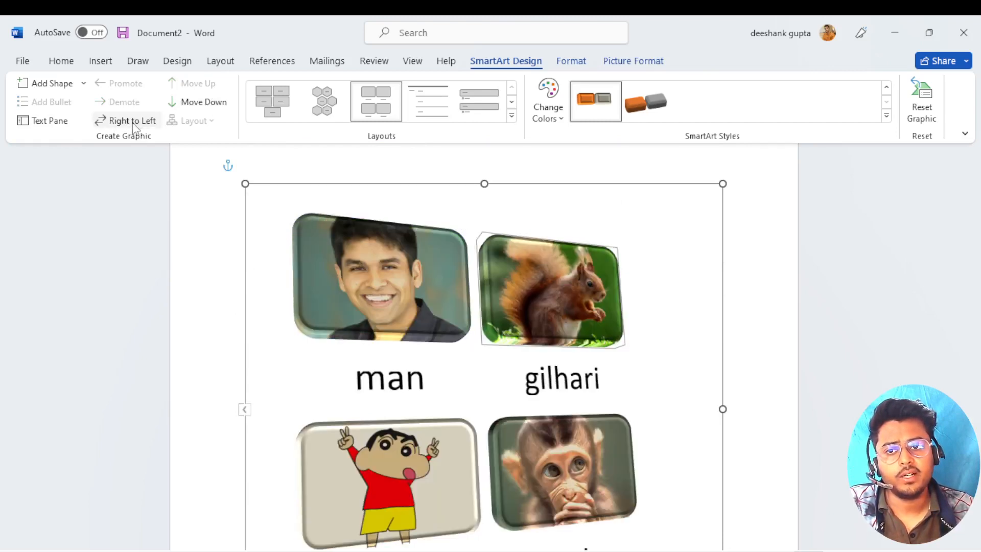
- Reorder the squirrel picture in the SmartArt graphic so it takes third place, after the man and the monkey
left_click(203, 102)
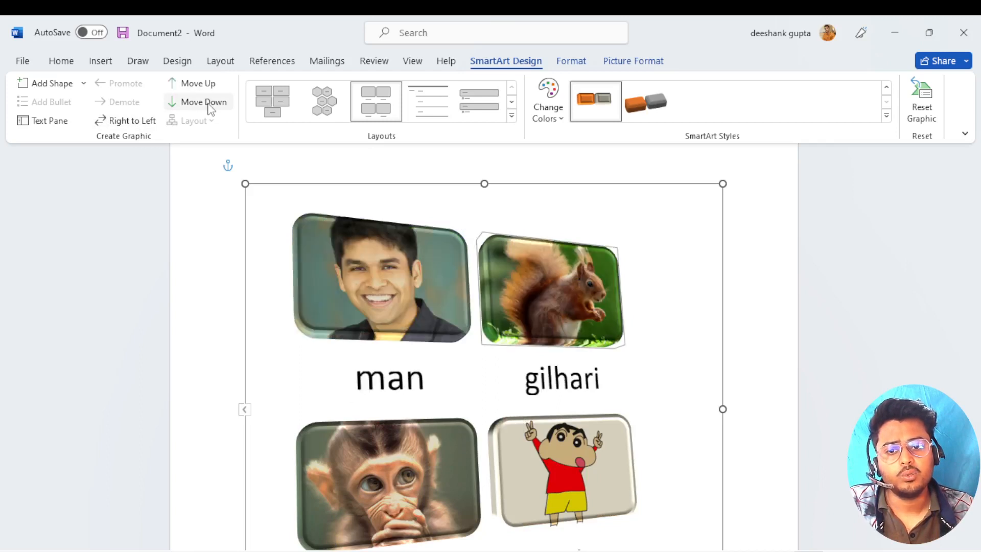
left_click(207, 103)
left_click(206, 104)
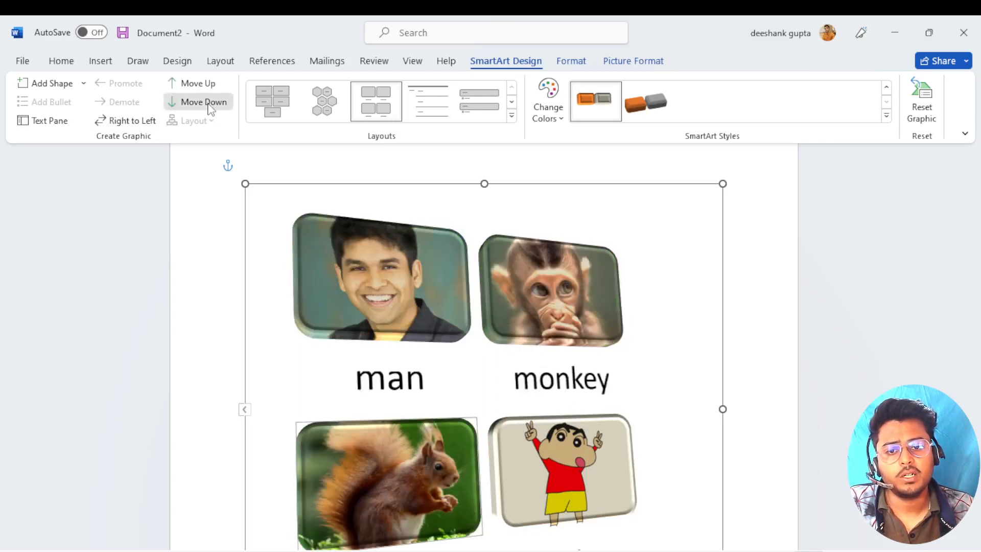
left_click(203, 84)
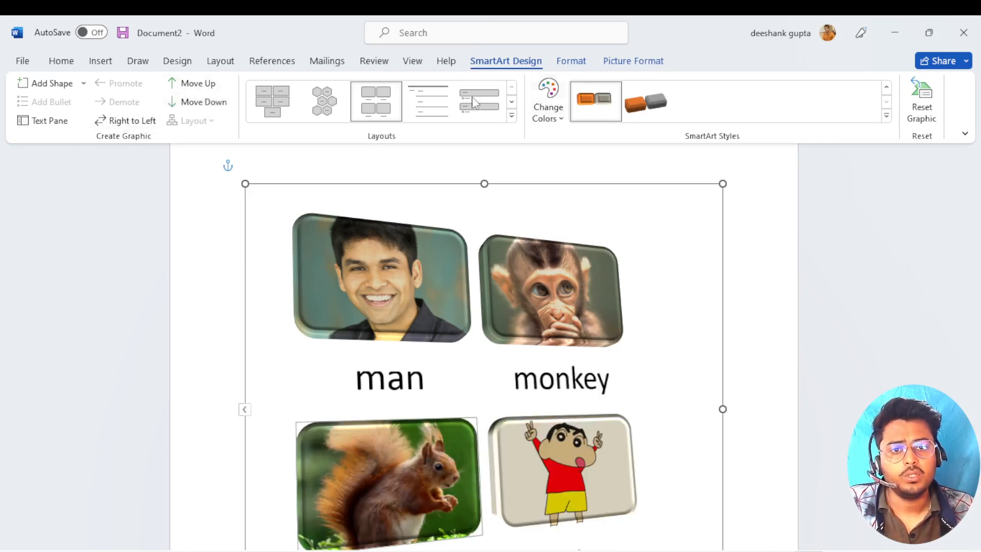
- Insert the picture "forest 10" from the Downloads folder below the SmartArt graphic
scroll(692, 268, "down", 3)
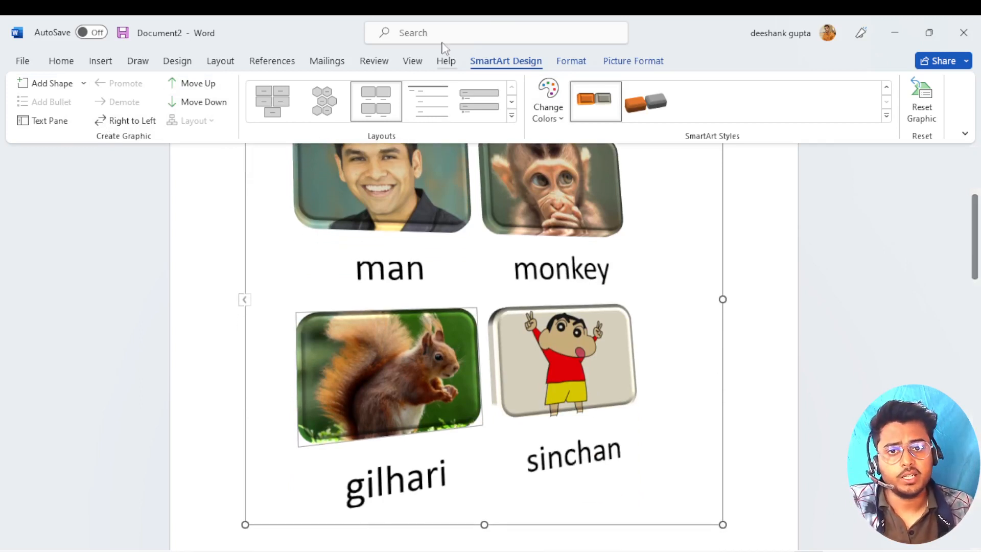
left_click(103, 69)
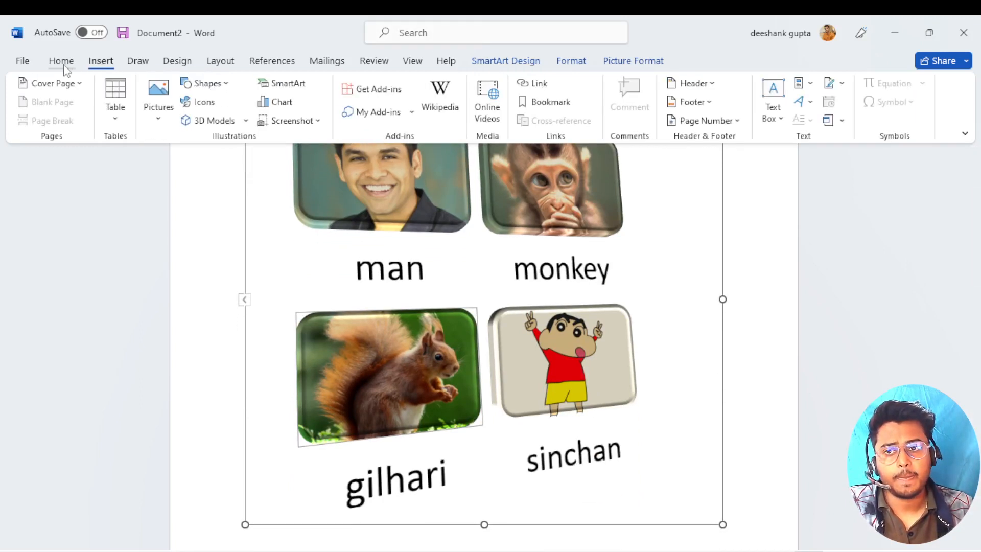
left_click(64, 62)
left_click(98, 66)
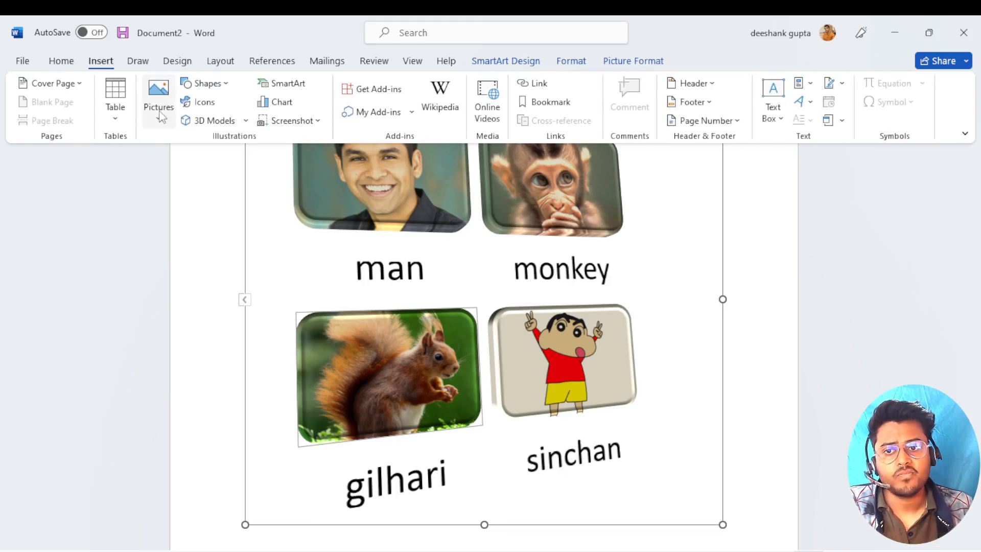
scroll(396, 279, "down", 5)
scroll(396, 274, "down", 1)
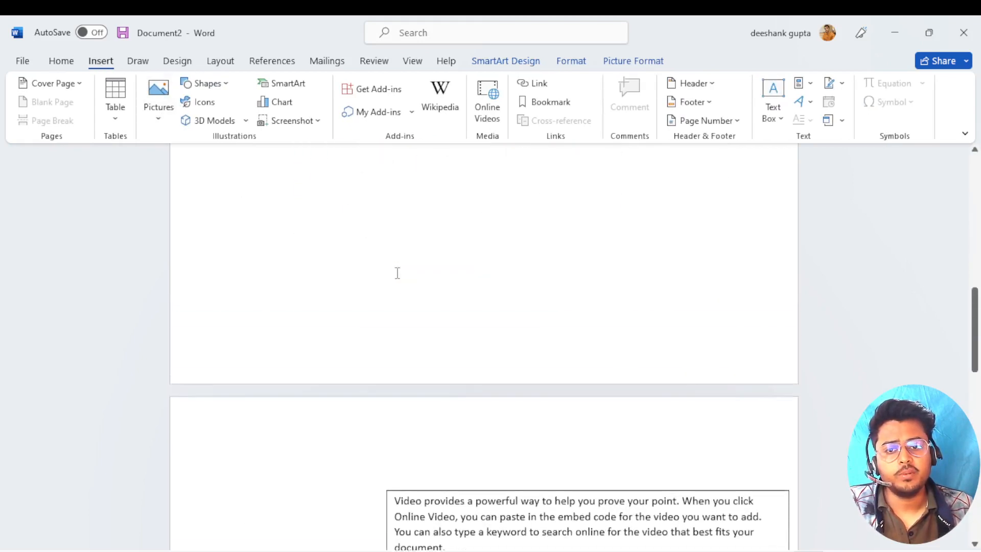
scroll(396, 274, "up", 3)
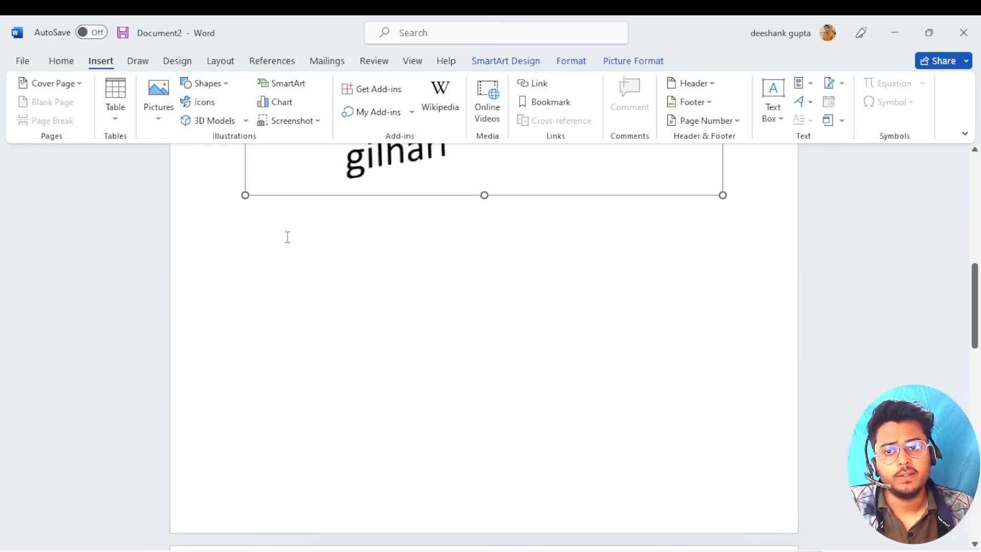
left_click(159, 108)
left_click(184, 161)
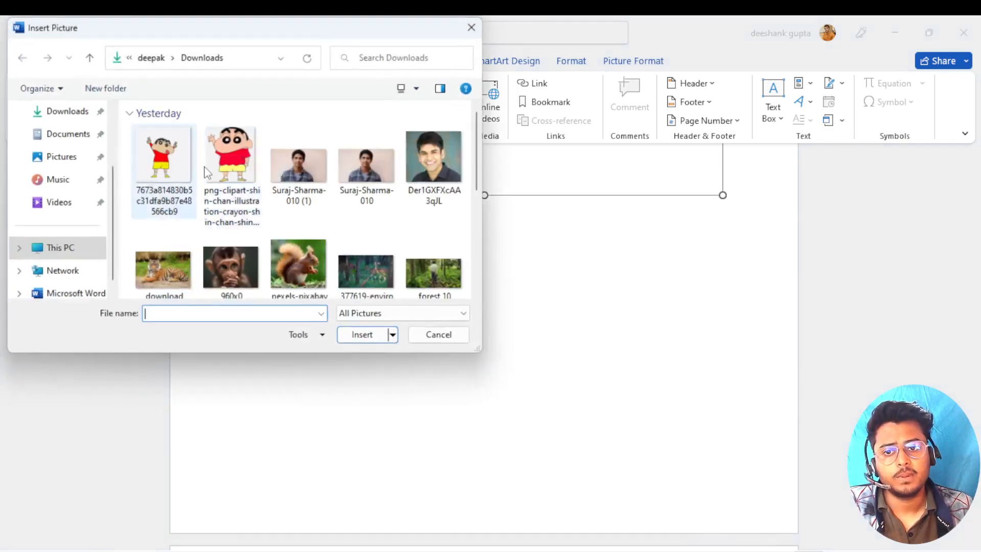
left_click(430, 271)
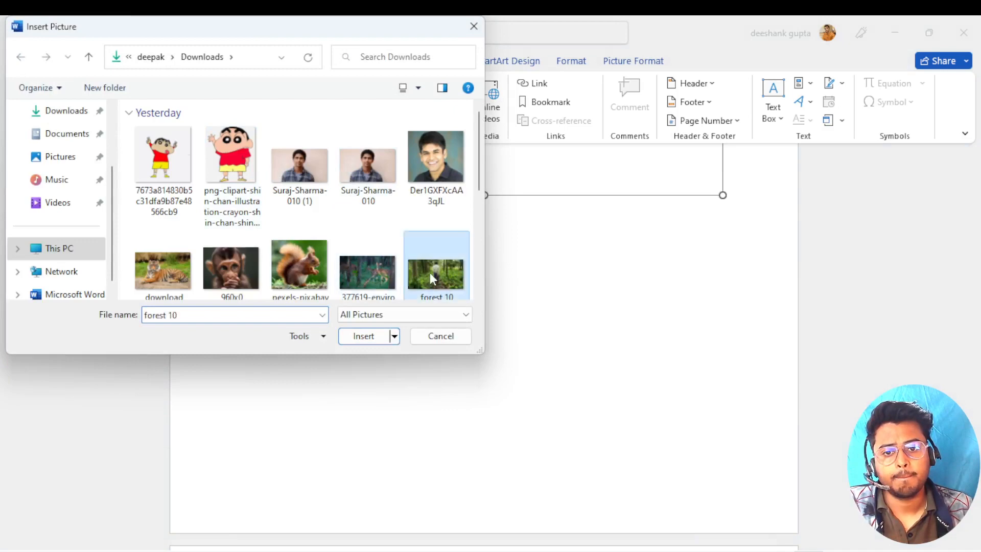
left_click(363, 336)
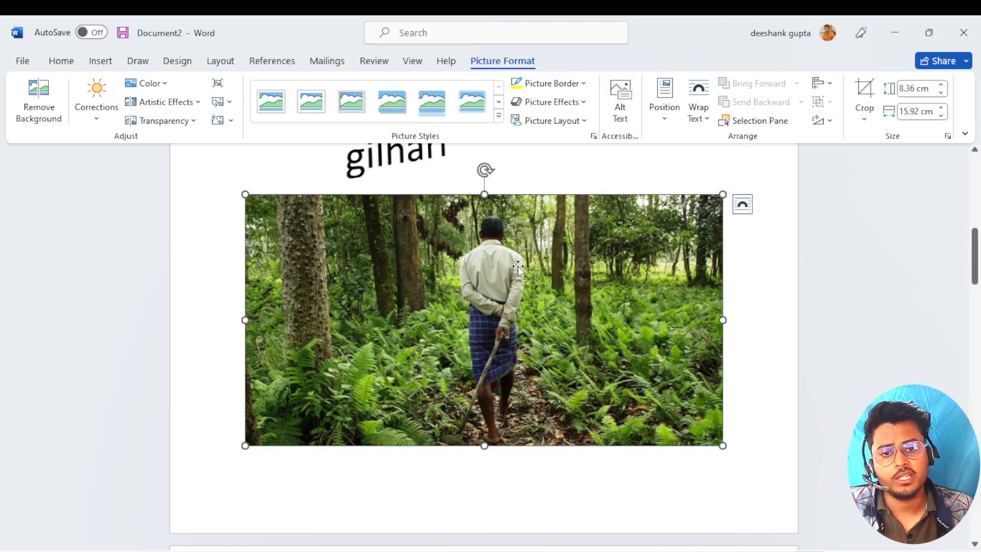
- Examine the alt text, position and text wrapping options for the forest picture without changing them
left_click(620, 105)
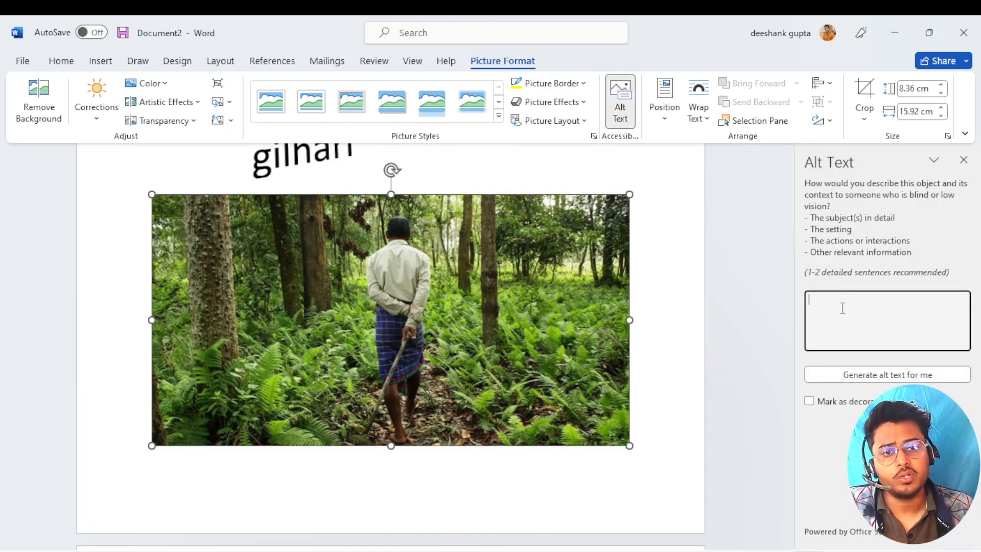
left_click(963, 162)
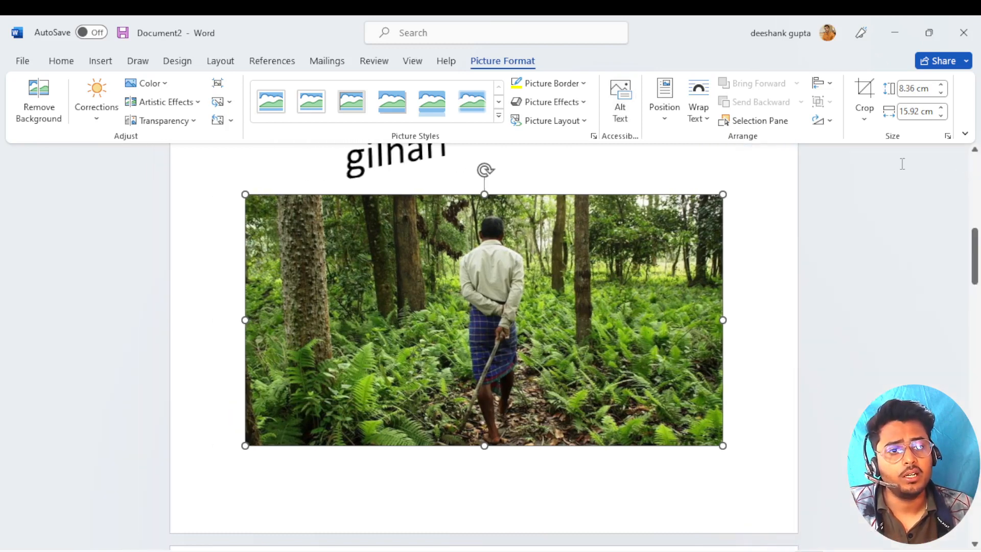
left_click(664, 123)
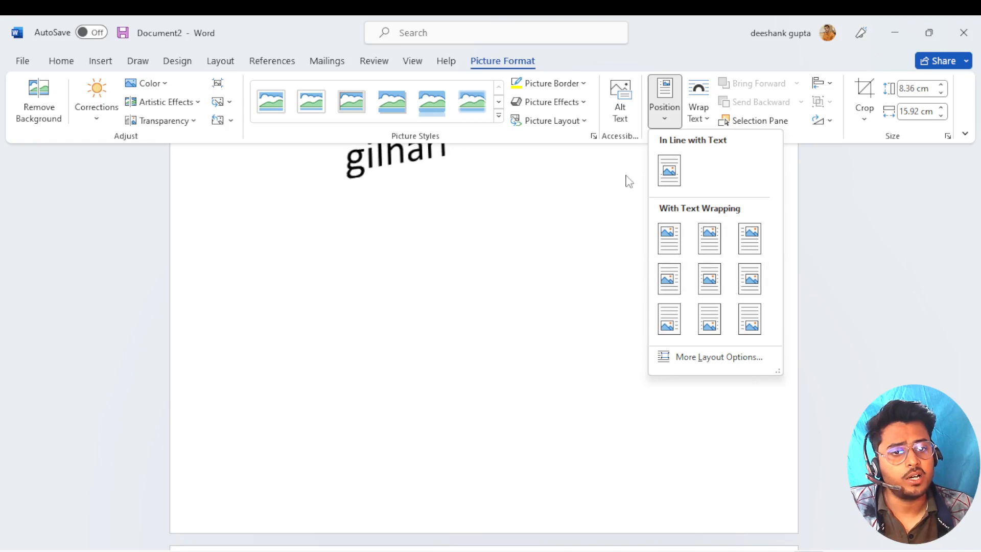
left_click(573, 193)
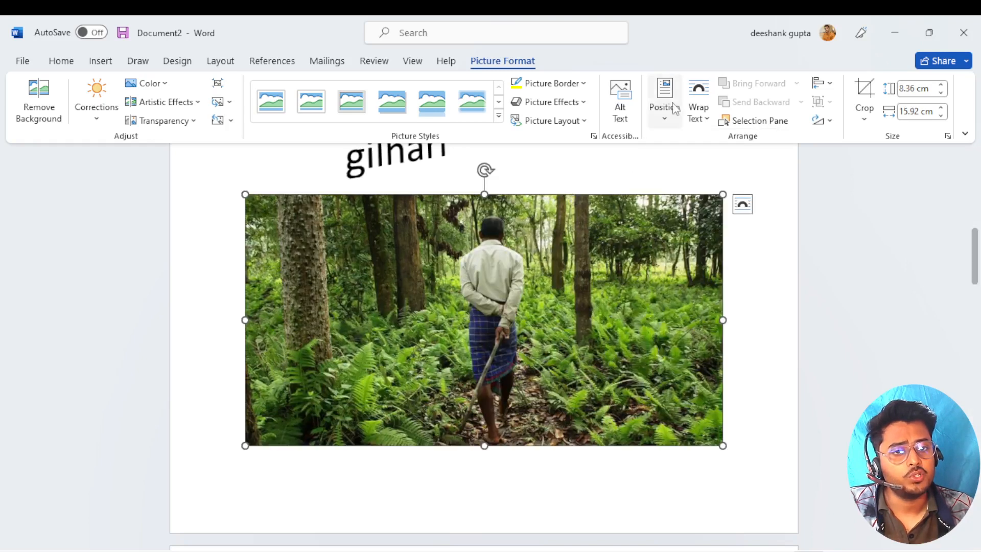
left_click(703, 123)
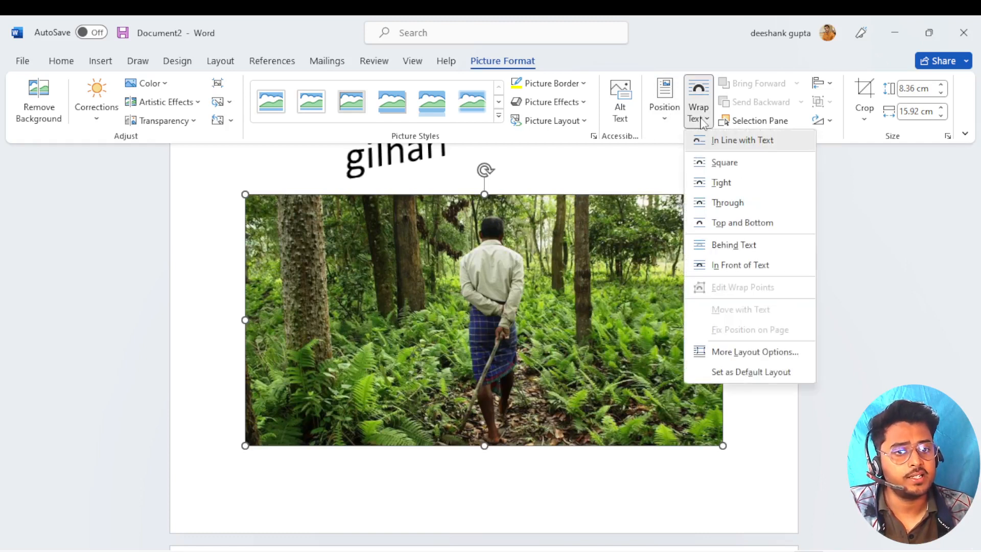
left_click(703, 120)
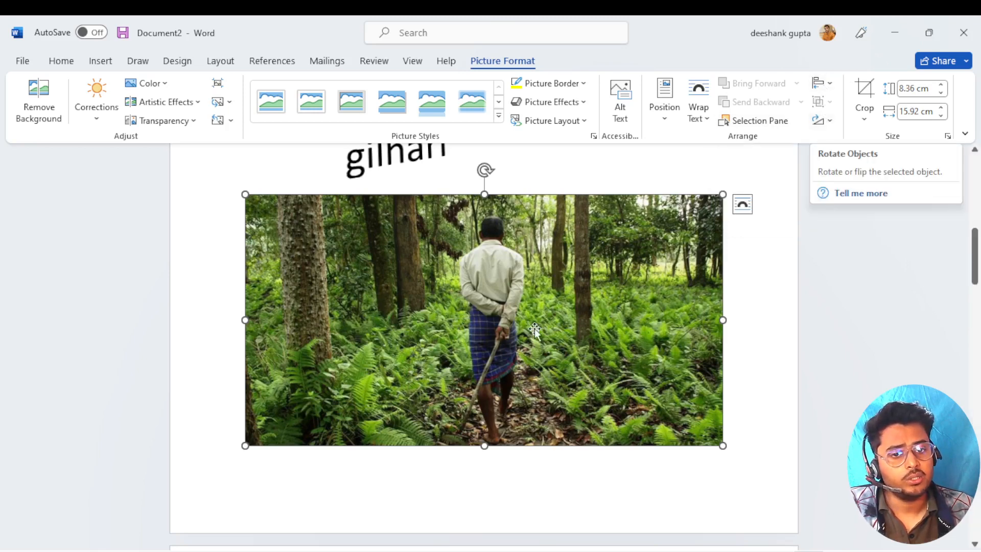
scroll(515, 337, "down", 6)
scroll(515, 337, "up", 6)
scroll(515, 337, "up", 3)
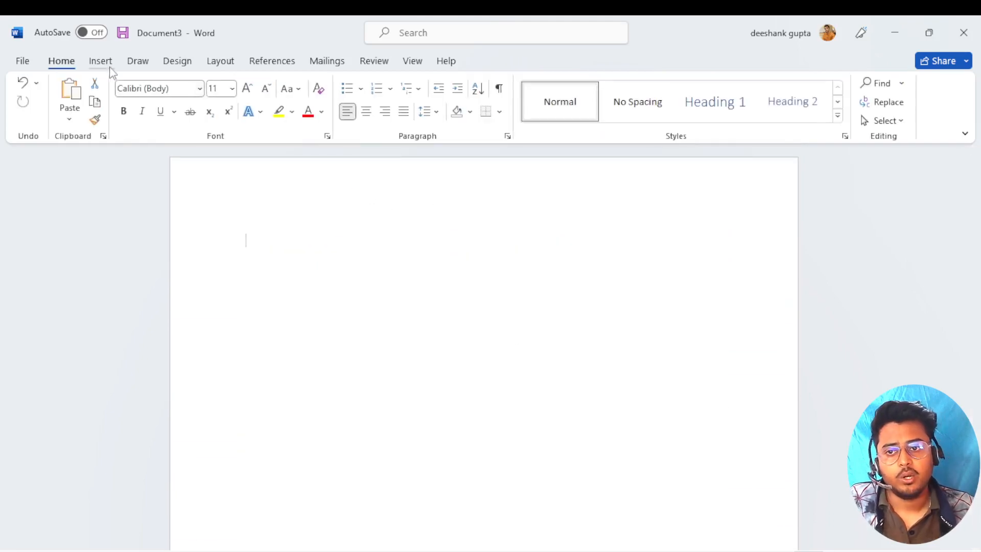
- Insert five pictures from the Downloads folder: the cartoon boy, the plaid-shirt man, the smiling man, the tiger "download" and the monkey "960x0"
left_click(101, 62)
left_click(154, 120)
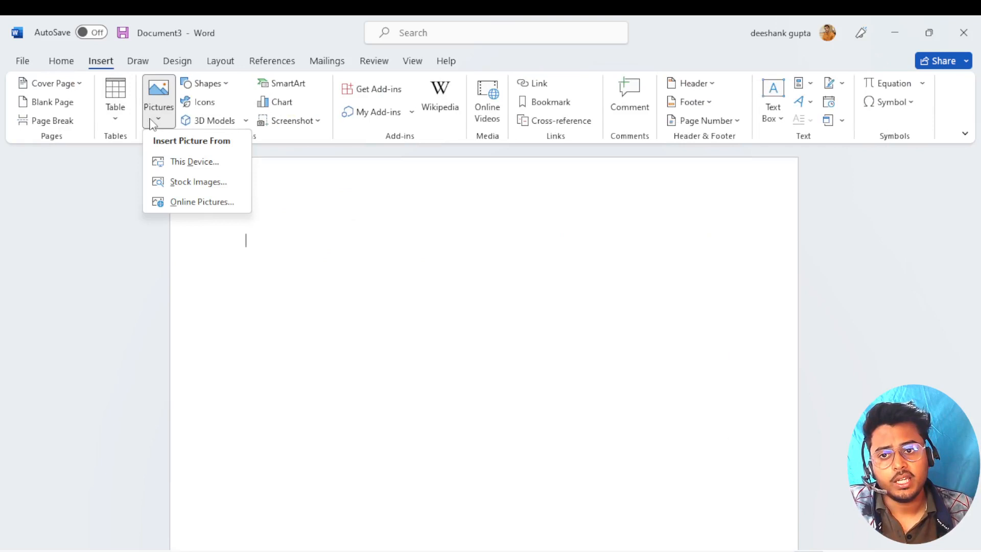
left_click(194, 162)
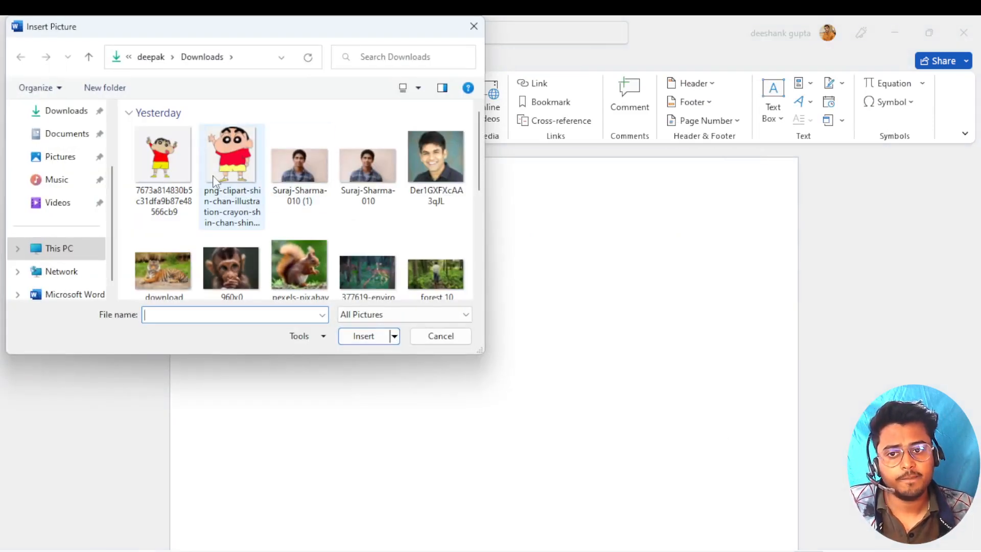
left_click(213, 179)
left_click(290, 167, "ctrl")
left_click(443, 164, "ctrl")
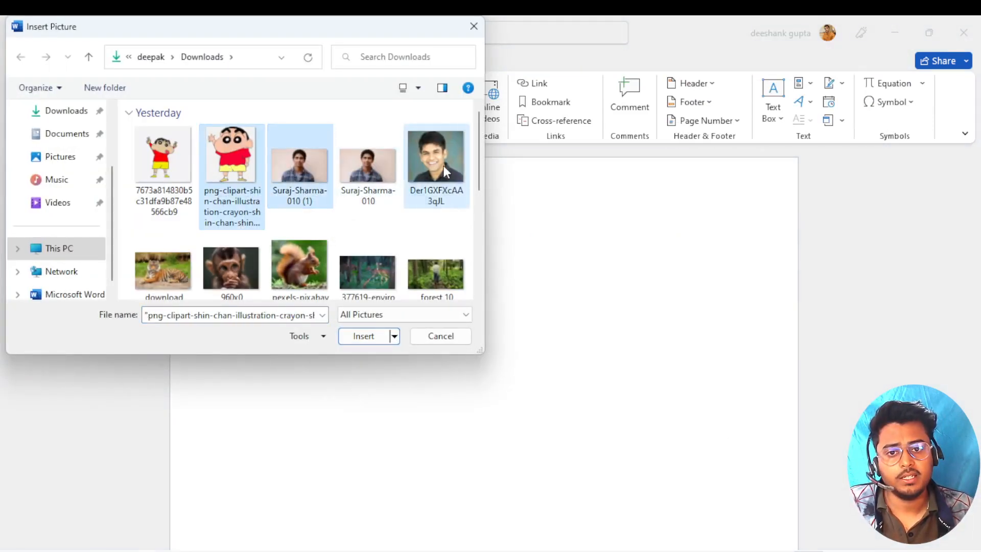
left_click(162, 274, "ctrl")
left_click(230, 244, "ctrl")
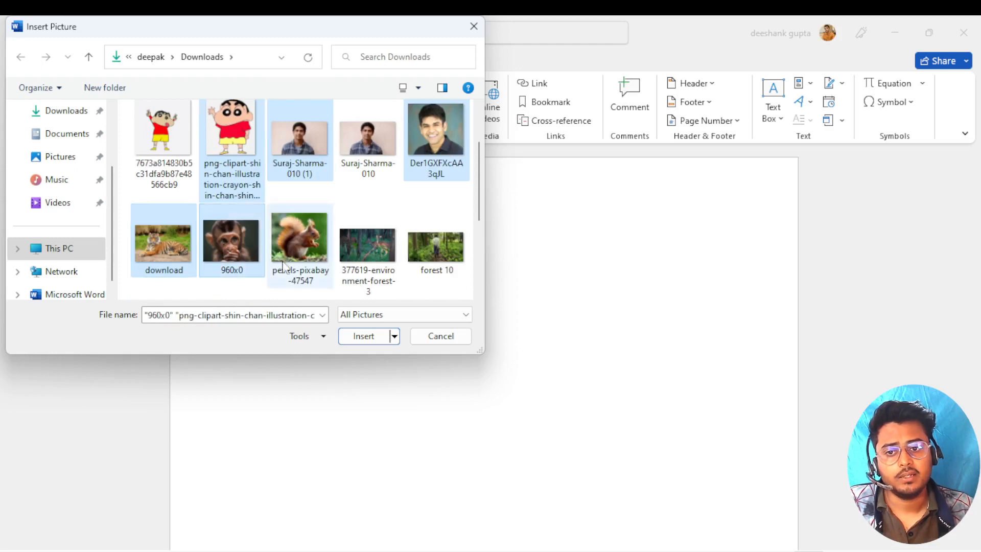
left_click(364, 336)
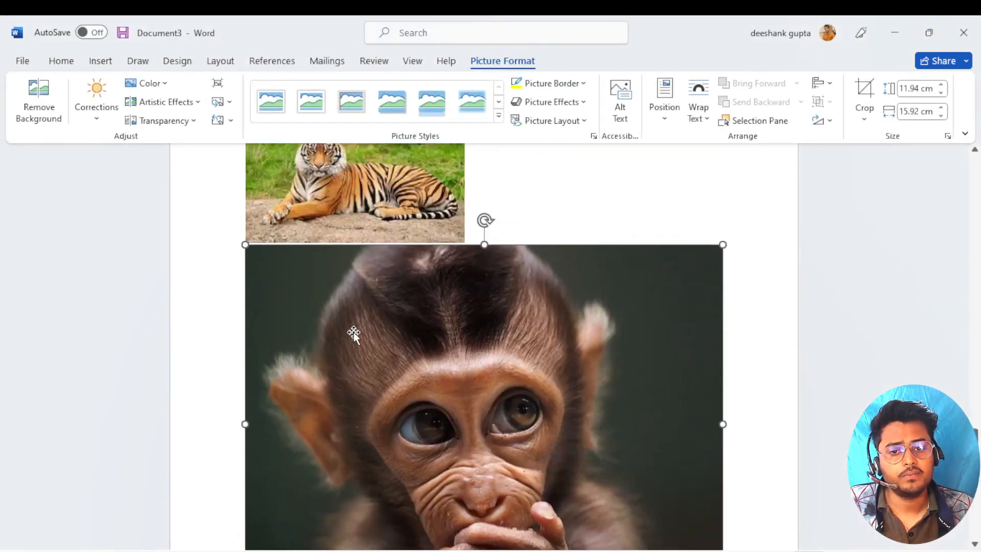
- Shrink the picture of the man in the plaid shirt proportionally to about 4.9 cm high by 8.17 cm wide
scroll(353, 332, "up", 5)
scroll(353, 332, "down", 5)
scroll(353, 331, "up", 4)
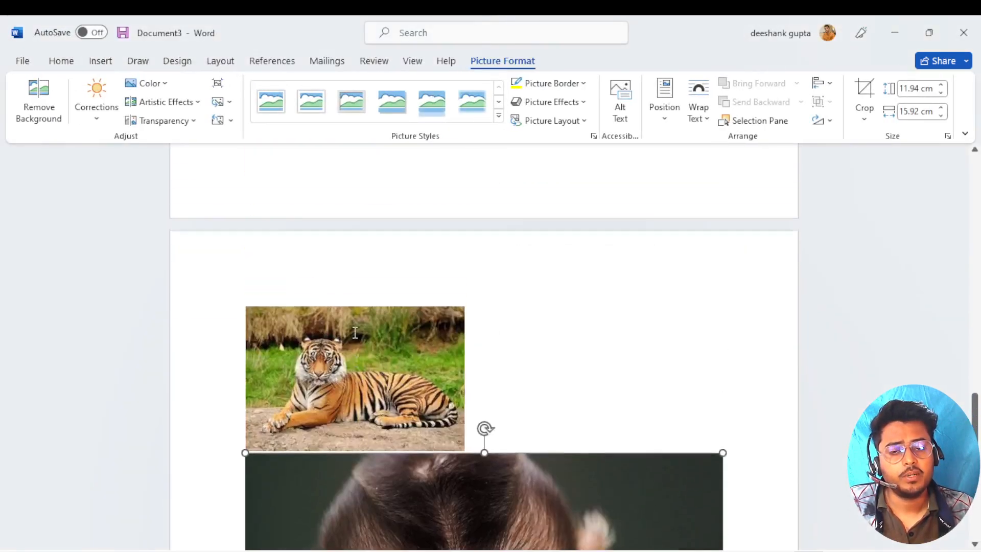
scroll(355, 333, "up", 10)
scroll(426, 280, "down", 2)
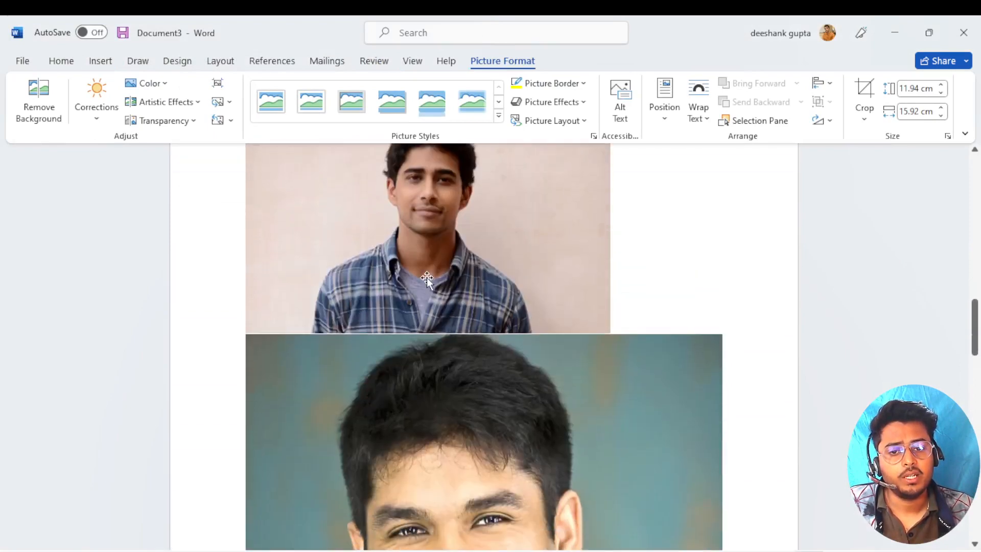
left_click(426, 280)
left_click_drag(610, 333, 490, 261)
- Shrink the picture of the smiling man proportionally to about 7.4 cm high by 8.11 cm wide
scroll(543, 363, "down", 5)
left_click(546, 403)
scroll(549, 402, "down", 5)
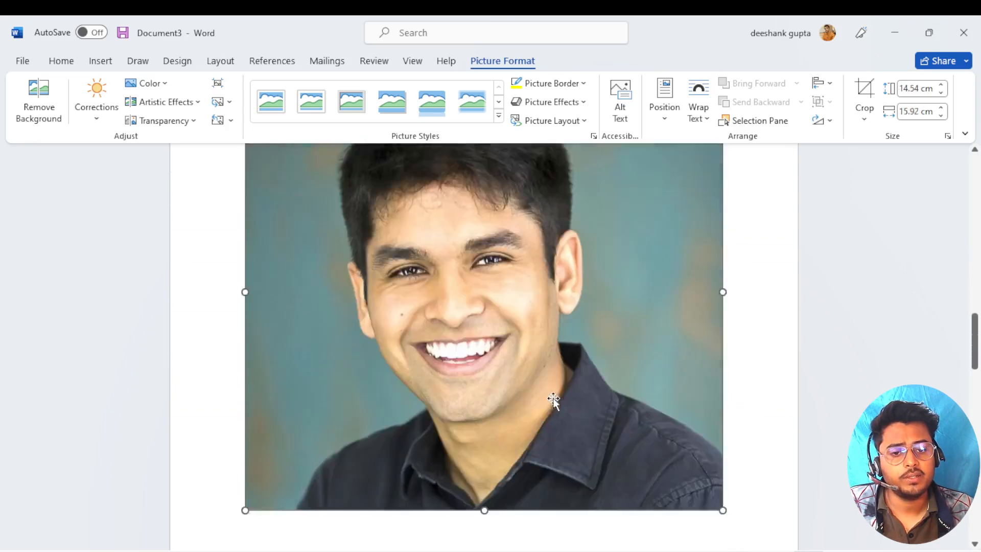
left_click_drag(722, 426, 416, 213)
scroll(540, 352, "up", 3)
scroll(567, 409, "down", 3)
- Shrink the monkey picture proportionally to about 4.92 cm high by 6.57 cm wide
left_click(567, 409)
scroll(582, 409, "down", 2)
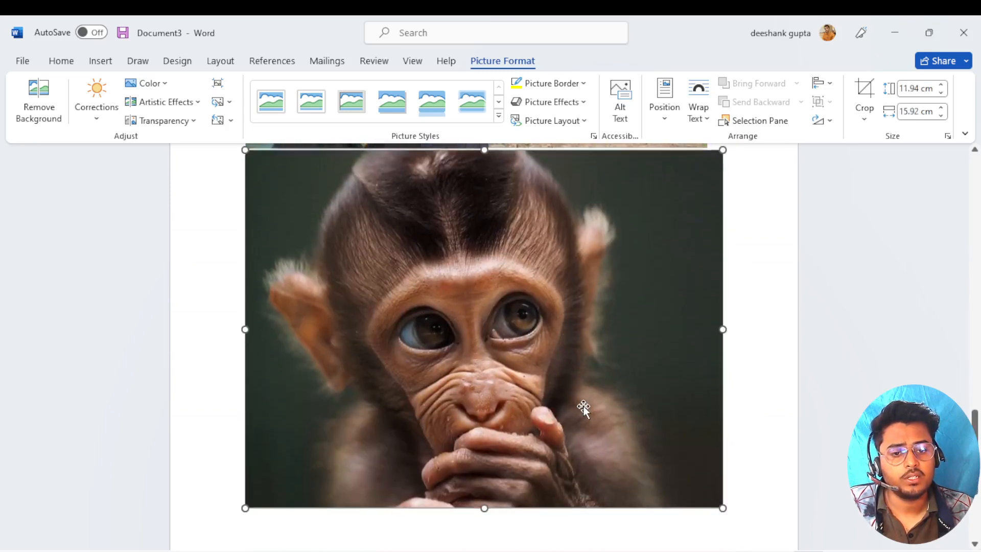
left_click_drag(722, 508, 457, 308)
left_click_drag(446, 274, 445, 285)
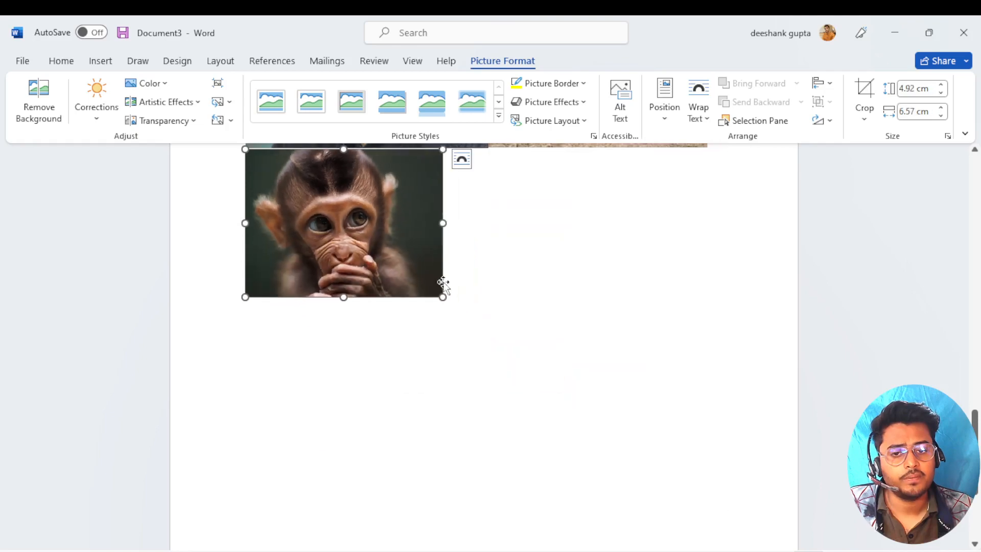
- Shrink the cartoon boy picture proportionally to about 8.84 cm high by 7.78 cm wide
scroll(446, 285, "up", 8)
scroll(446, 284, "up", 8)
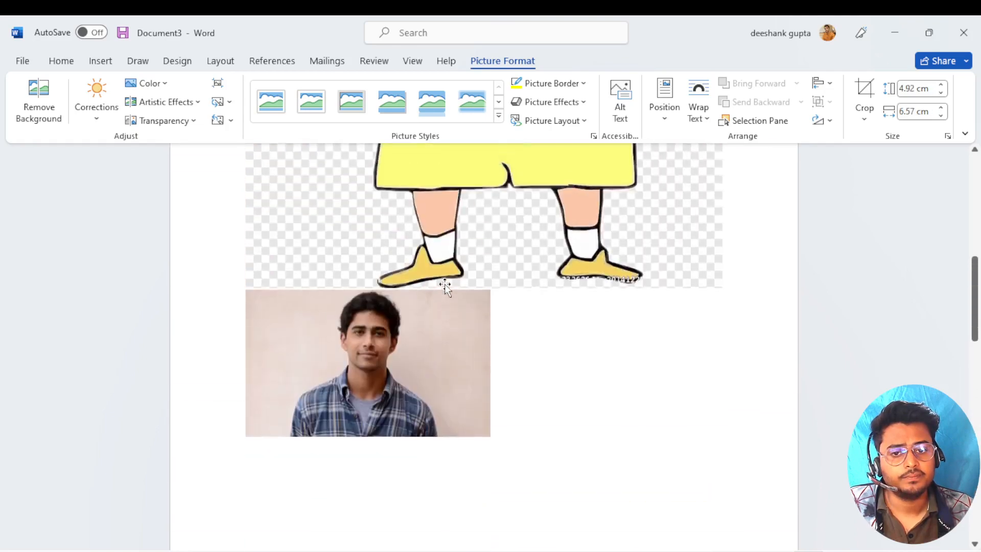
left_click(449, 284)
scroll(653, 460, "down", 2)
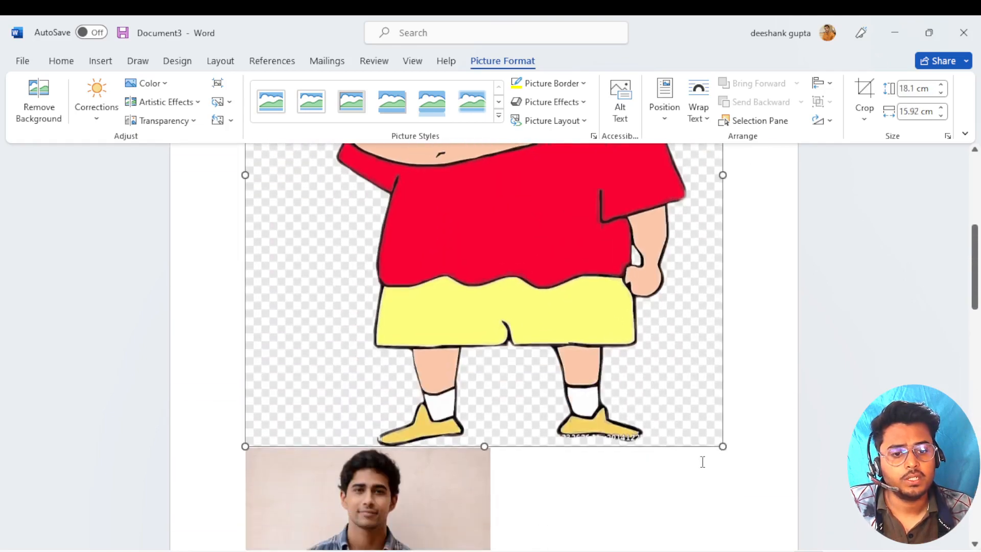
left_click_drag(723, 447, 456, 171)
- Set the cartoon boy picture's text wrapping to Square
scroll(456, 174, "up", 5)
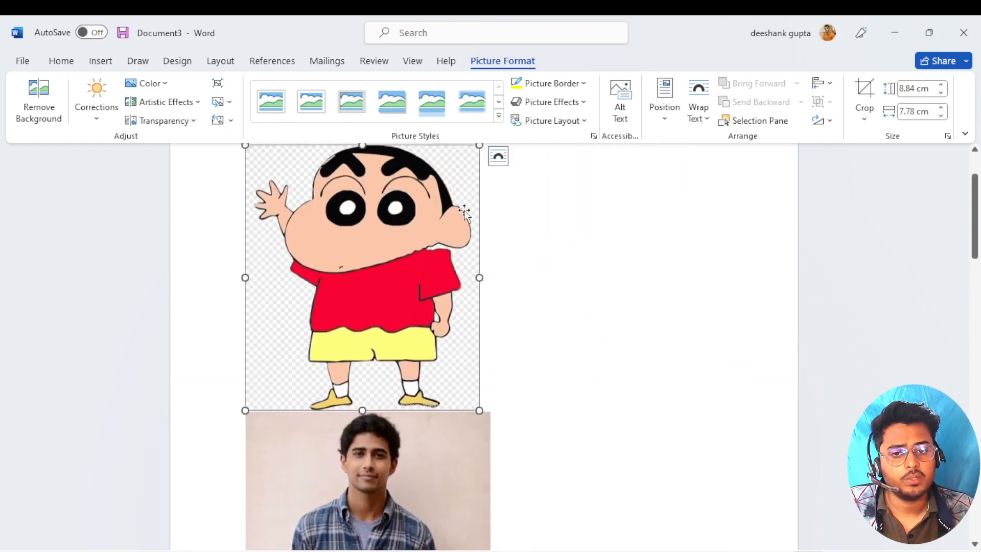
left_click(502, 250)
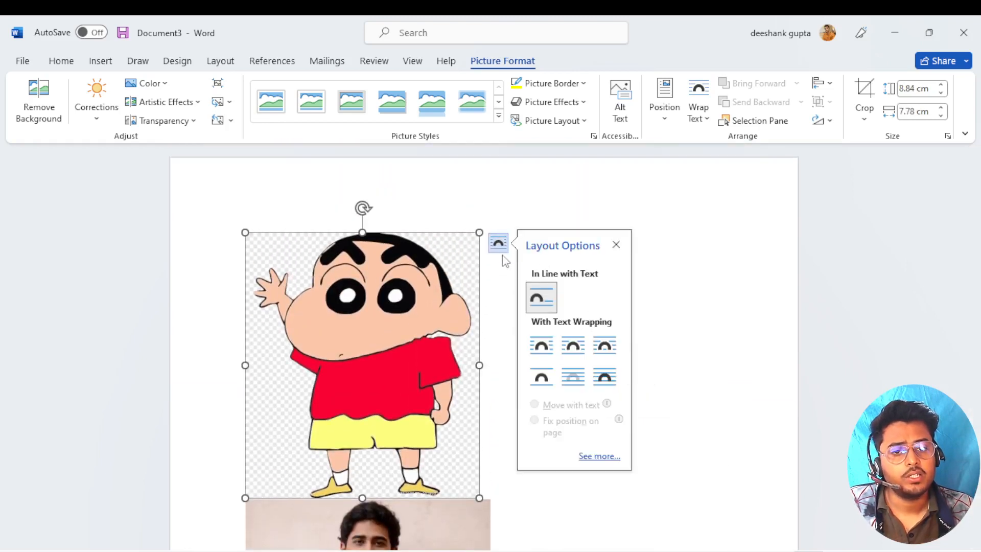
left_click(547, 347)
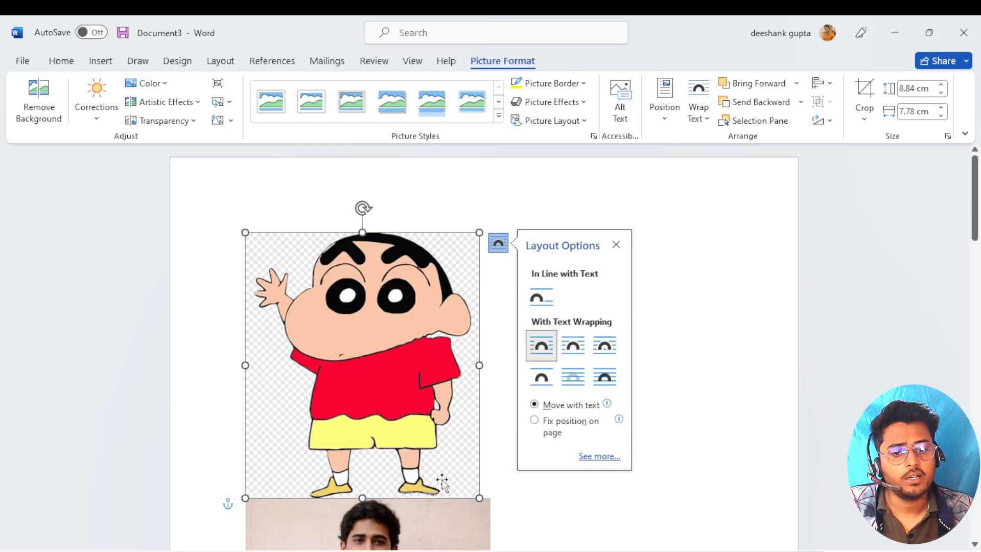
- Set the plaid-shirt man's picture to Square text wrapping and move it to the right of the cartoon boy
left_click(464, 511)
scroll(485, 409, "down", 3)
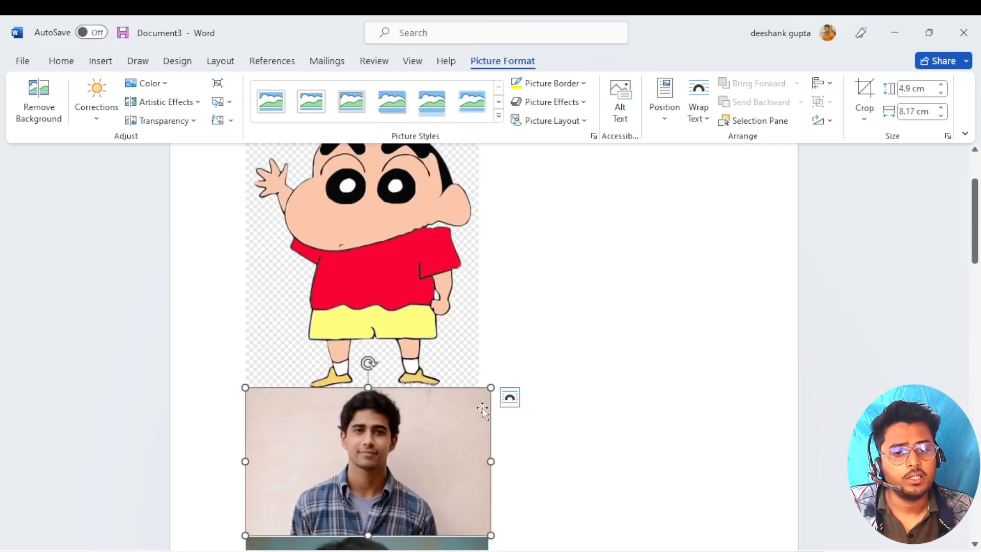
left_click(516, 404)
left_click(552, 441)
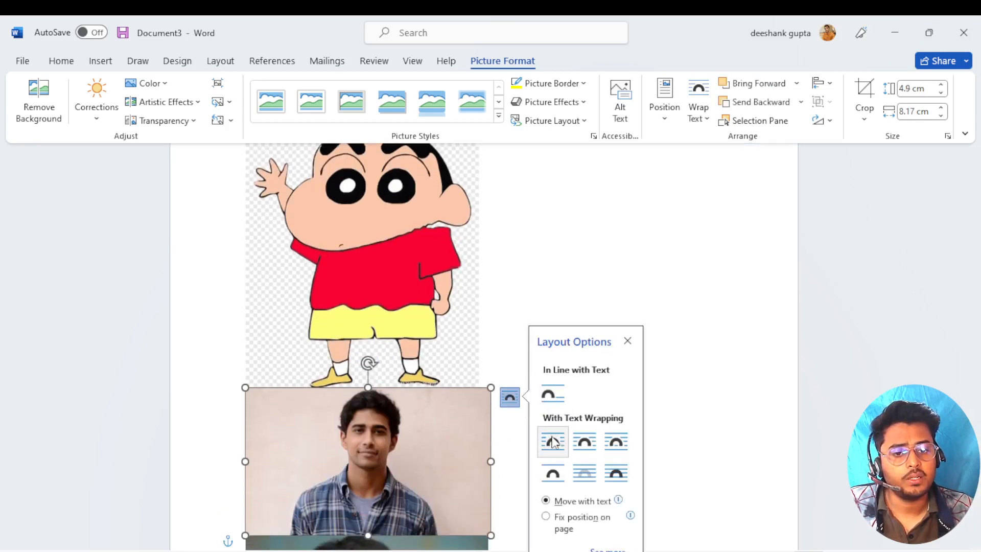
scroll(544, 307, "down", 3)
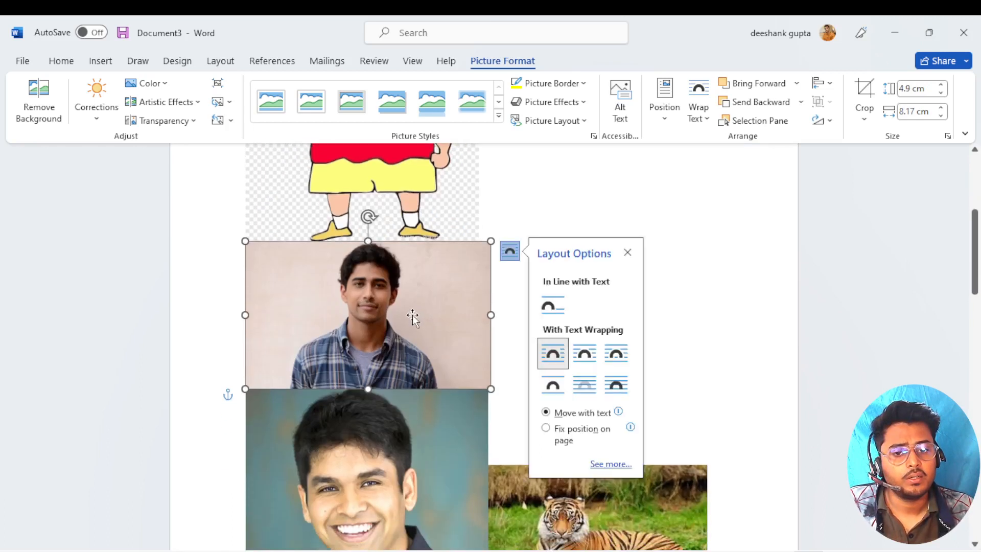
left_click_drag(411, 317, 680, 177)
- Set the text wrapping of the smiling man's picture to Square
left_click(431, 352)
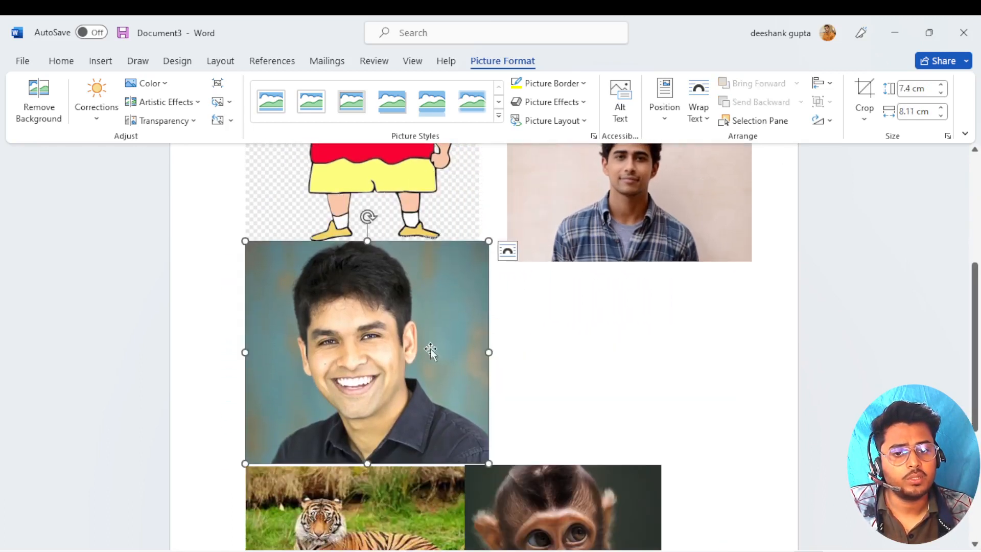
left_click(512, 259)
left_click(423, 296)
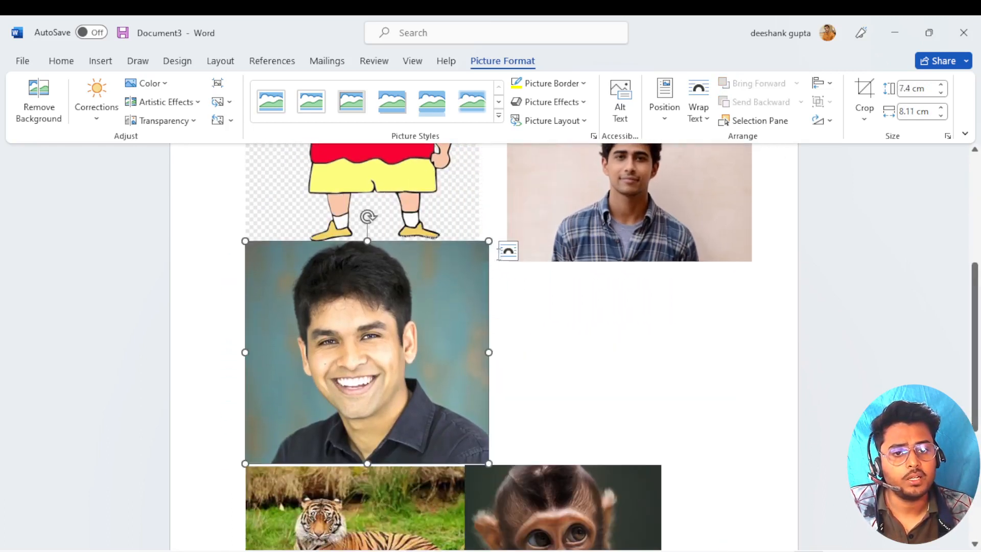
left_click(508, 251)
left_click(551, 354)
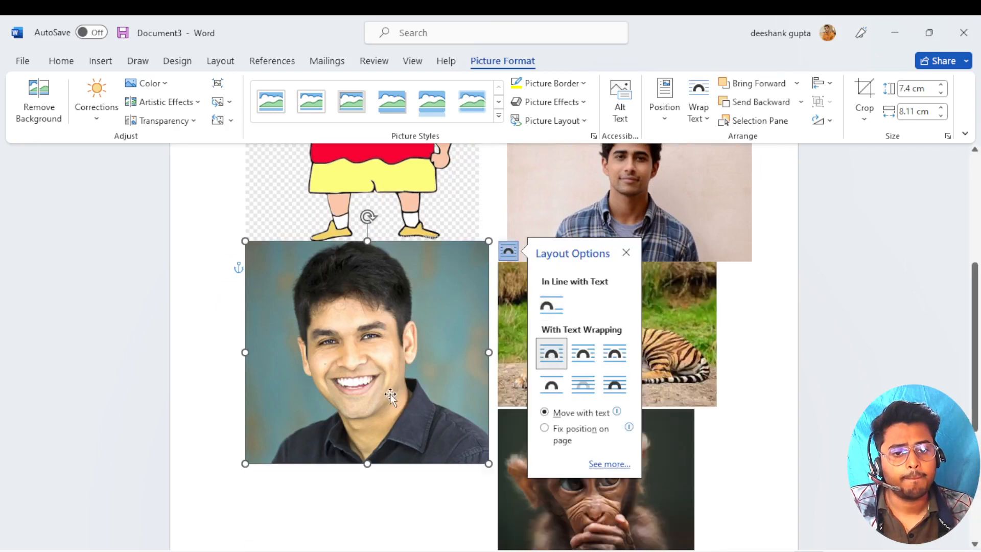
- Apply Square text wrapping to the tiger picture and to the monkey picture below it
scroll(549, 327, "down", 2)
left_click(681, 218)
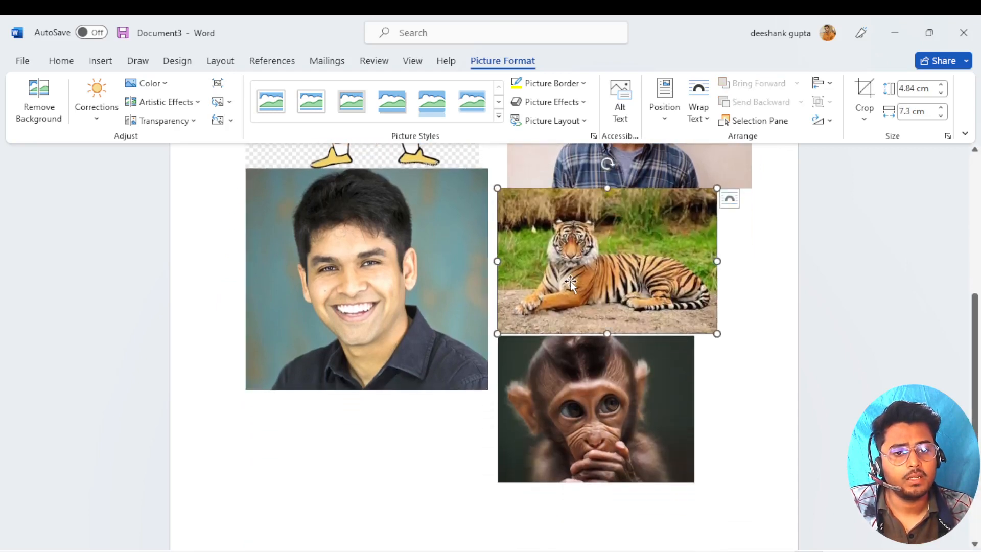
left_click(736, 198)
left_click(779, 302)
left_click(647, 405)
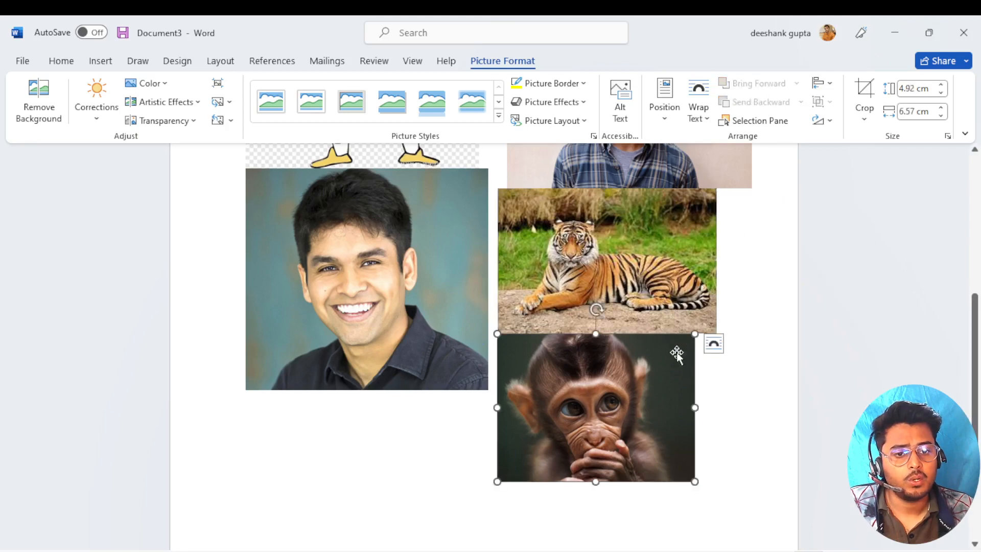
left_click(713, 343)
left_click(762, 448)
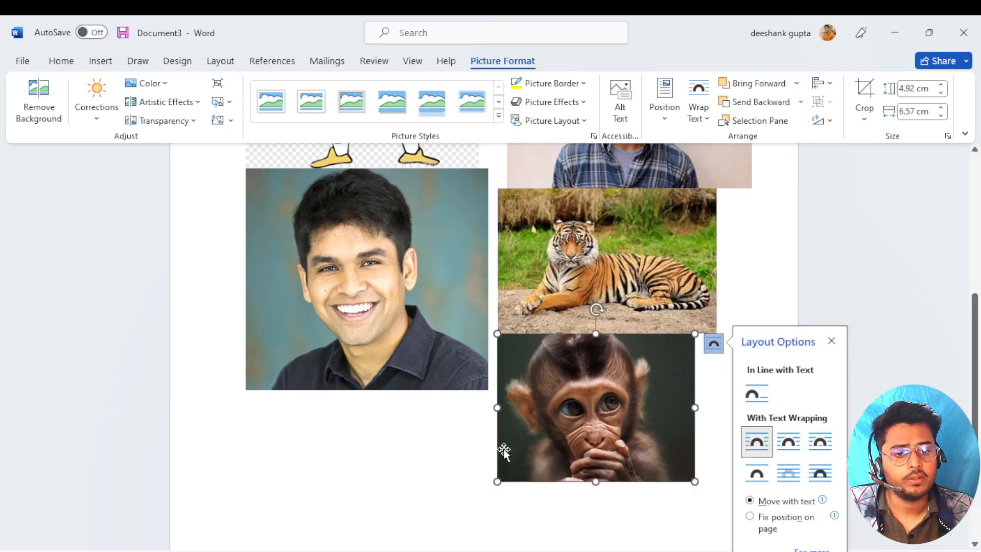